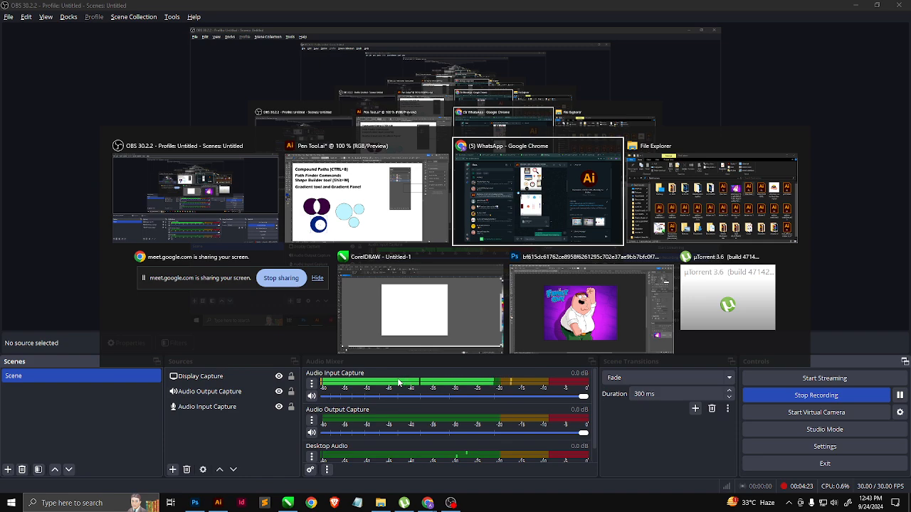
Step: Switch to Illustrator with the Pen Tool.ai document on screen
key(alt+Tab)
click(760, 5)
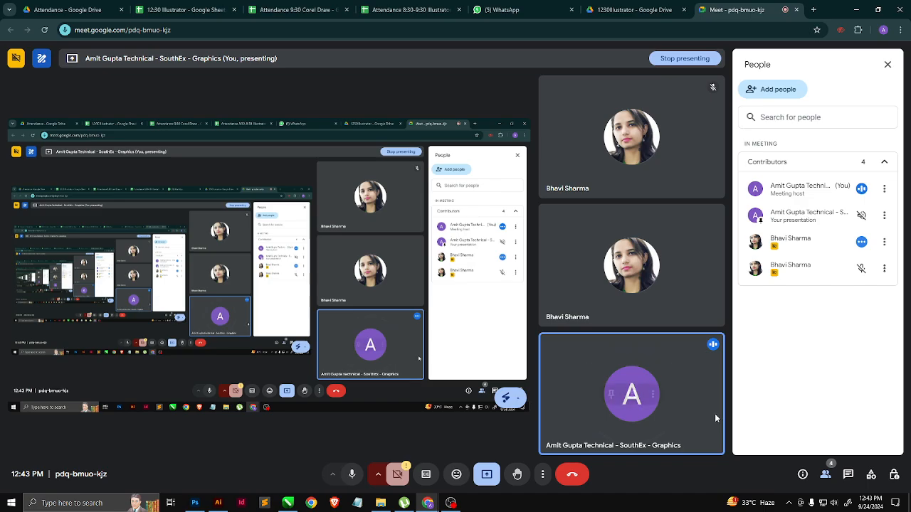
mouse_move(716, 419)
key(alt+Tab)
key(alt+Tab)
key(alt+Tab)
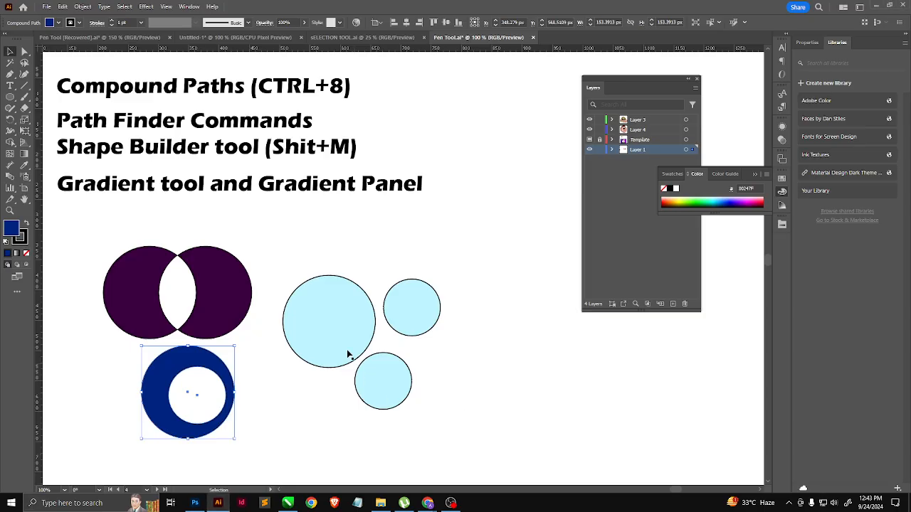
Step: Move the Path Finder Commands and Shape Builder tool text slightly up, closer to the Compound Paths heading
click(321, 362)
click(217, 315)
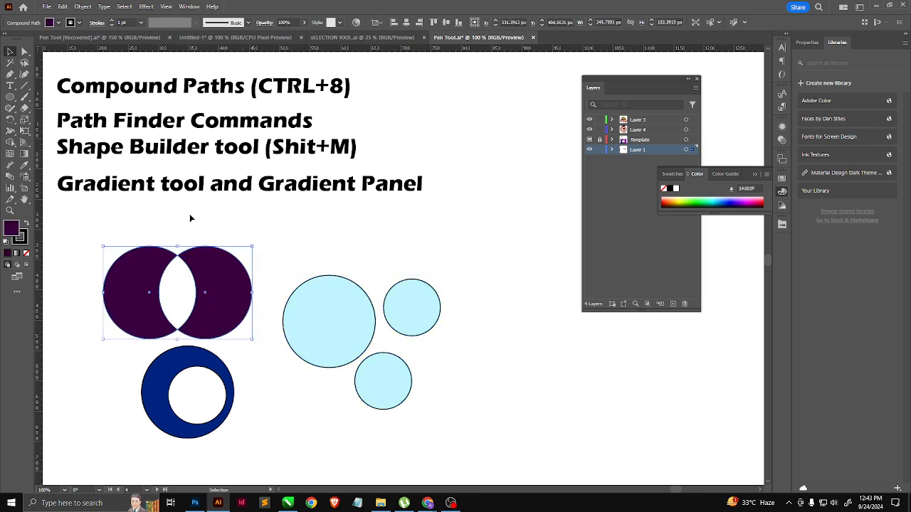
click(186, 128)
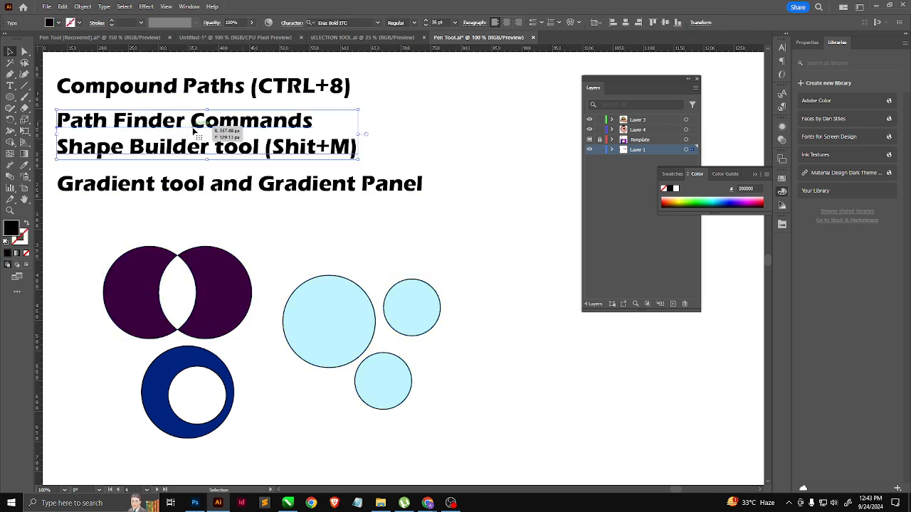
drag(201, 135, 204, 147)
click(226, 211)
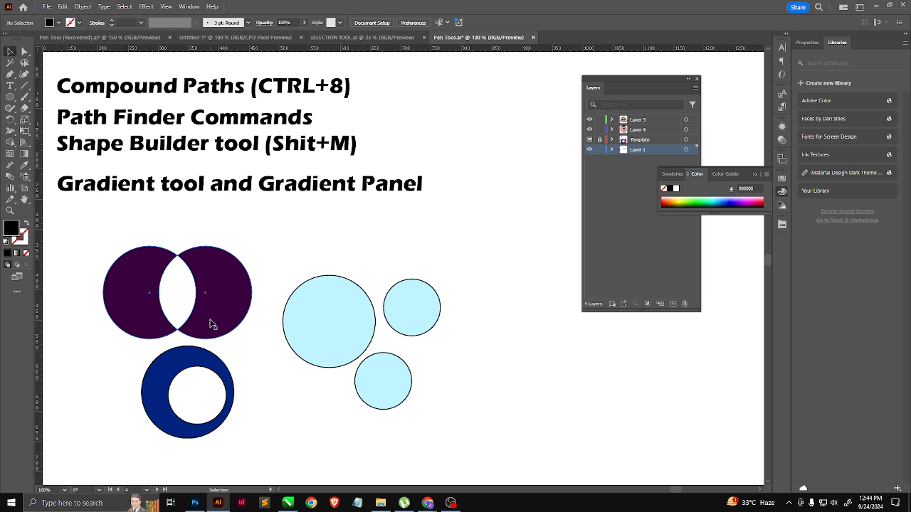
Step: Move all the purple, blue and light-blue circle shapes down together to free space beneath the headings
drag(286, 280, 445, 388)
scroll(476, 370, down, 1)
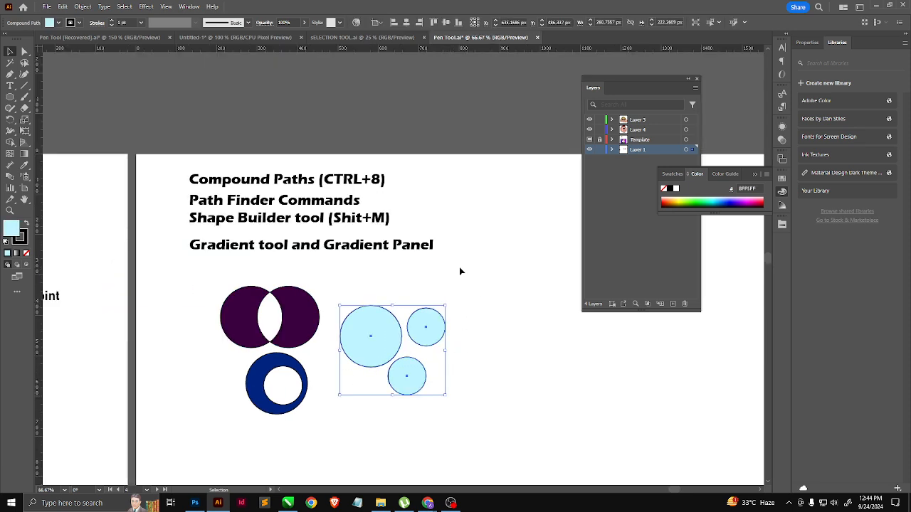
drag(229, 275, 431, 409)
drag(372, 340, 366, 417)
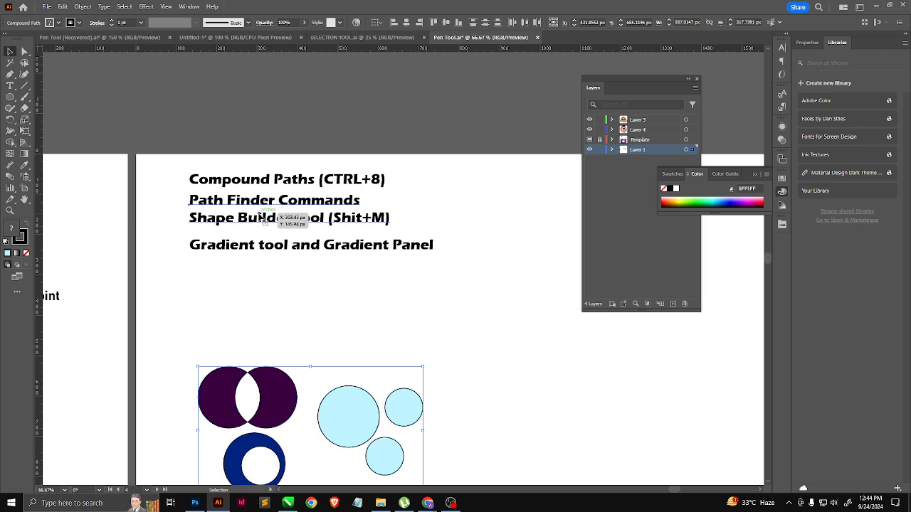
Step: Duplicate the Path Finder and Shape Builder text below the headings and replace its content with "Unite", followed by a new line
drag(260, 219, 290, 309)
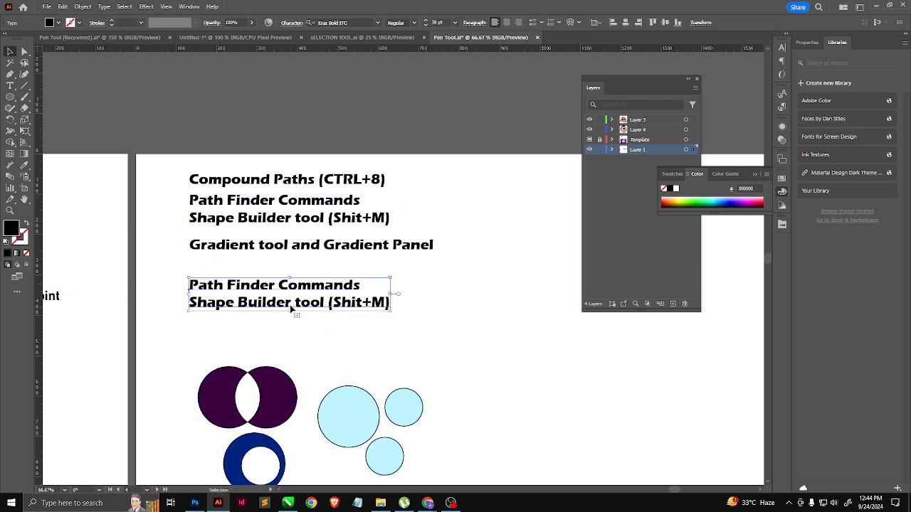
double_click(290, 306)
triple_click(289, 302)
key(ctrl+a)
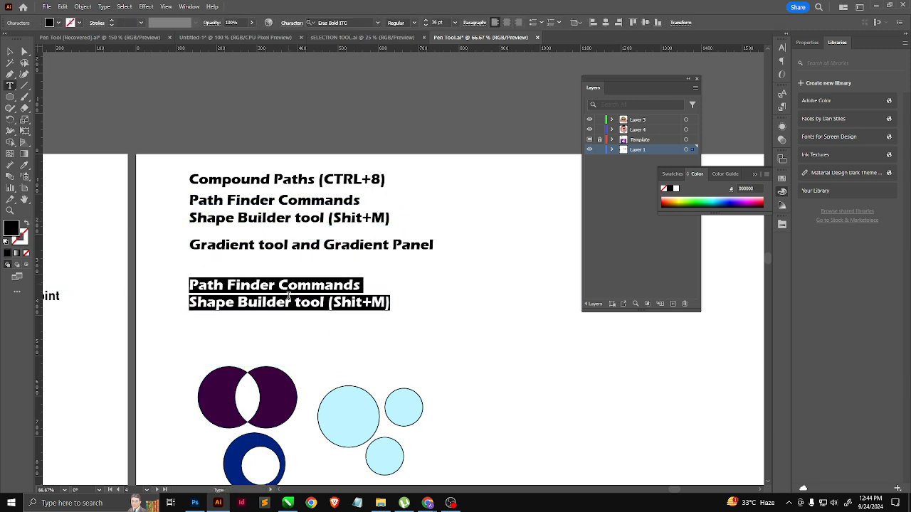
text(Unite)
key(Return)
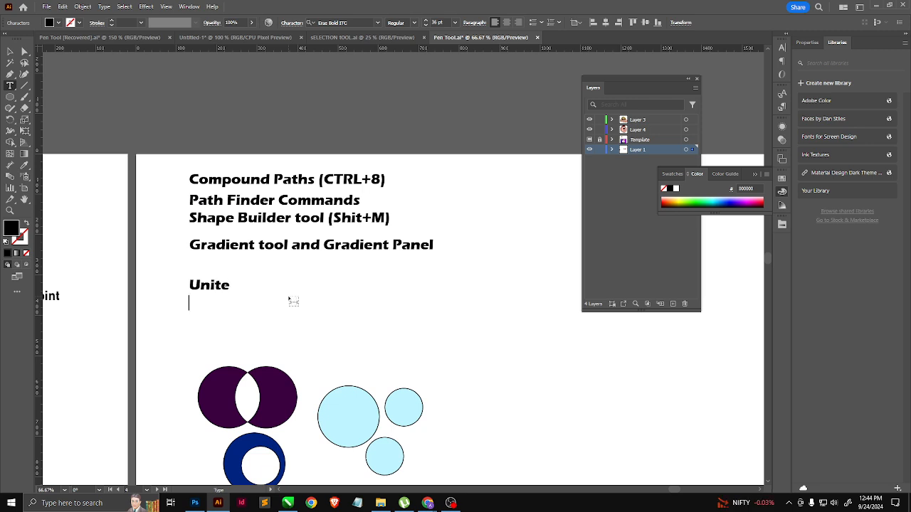
Step: Add the lines "Divide", "Exclude" and "Substract" beneath "Unite" and finish editing the text
text(Div)
text(ide)
text(E)
text(x)
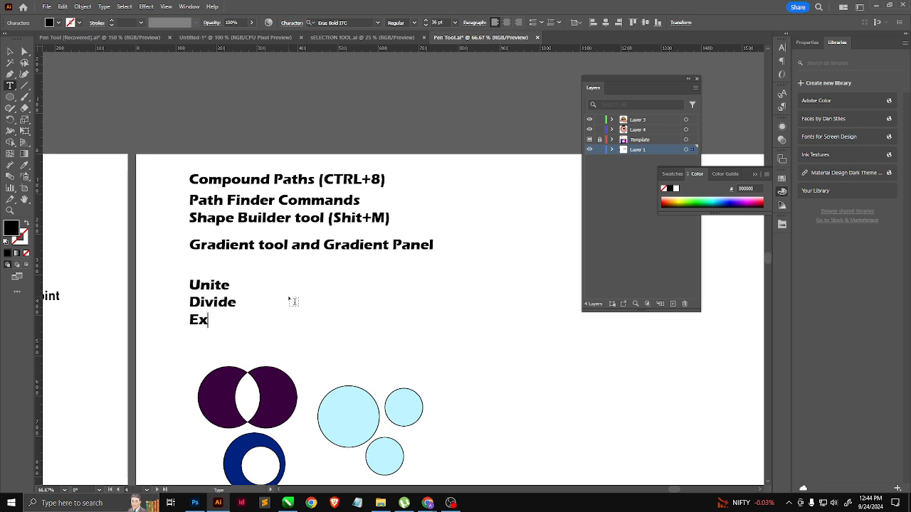
text(cludeSbst)
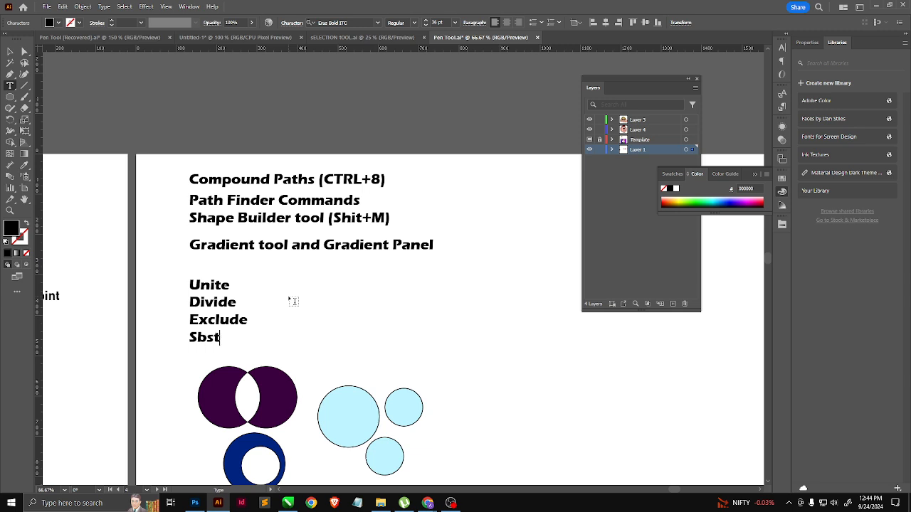
text(ract)
text(u)
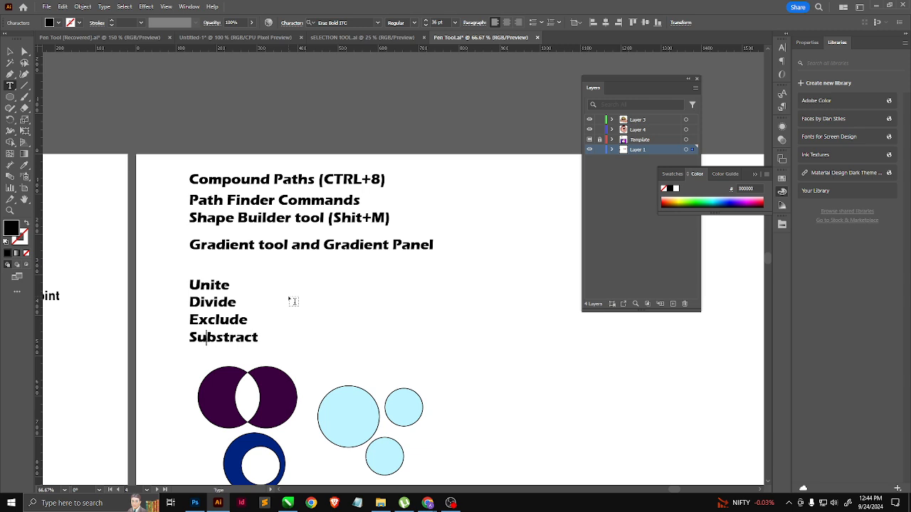
click(10, 52)
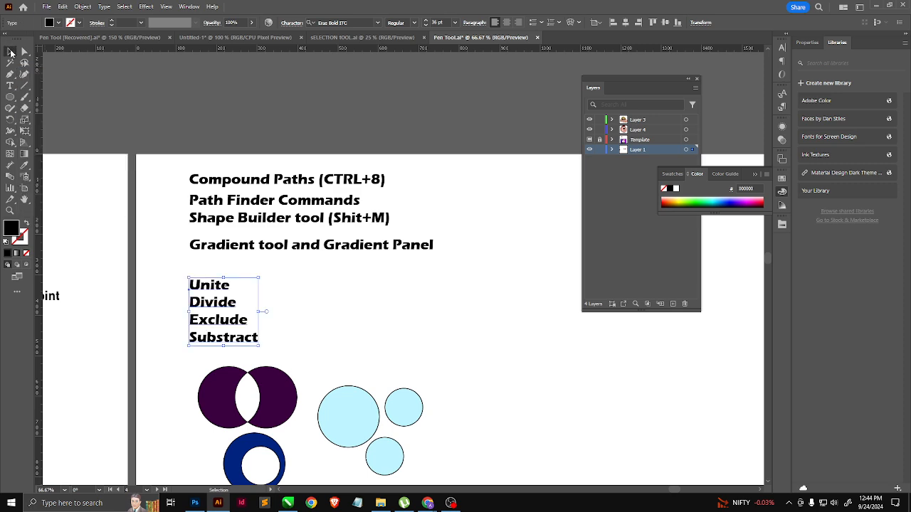
Step: Display the Pathfinder commands and place them in the empty area beside the headings
drag(282, 325, 190, 269)
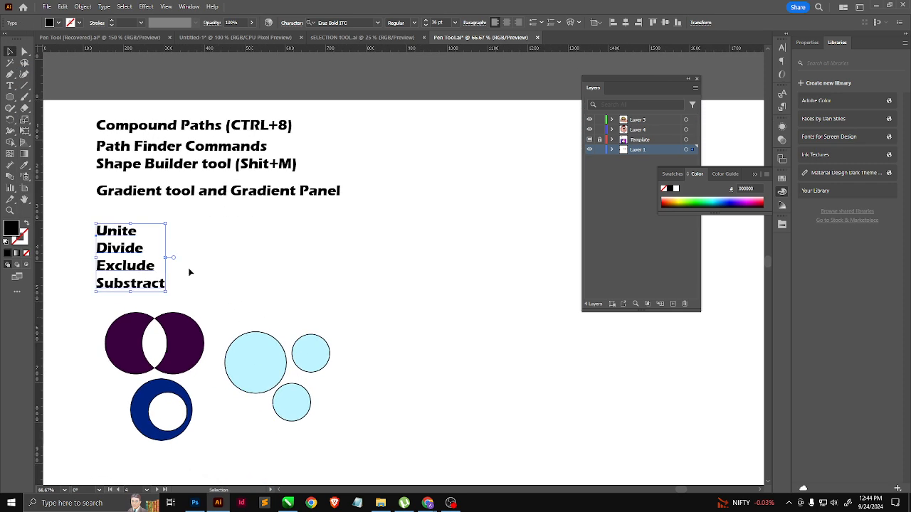
click(11, 96)
click(189, 6)
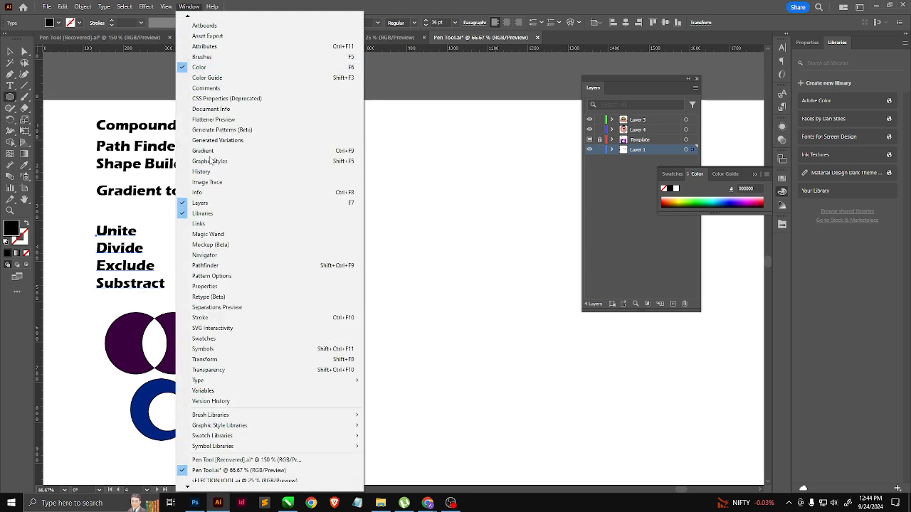
click(207, 265)
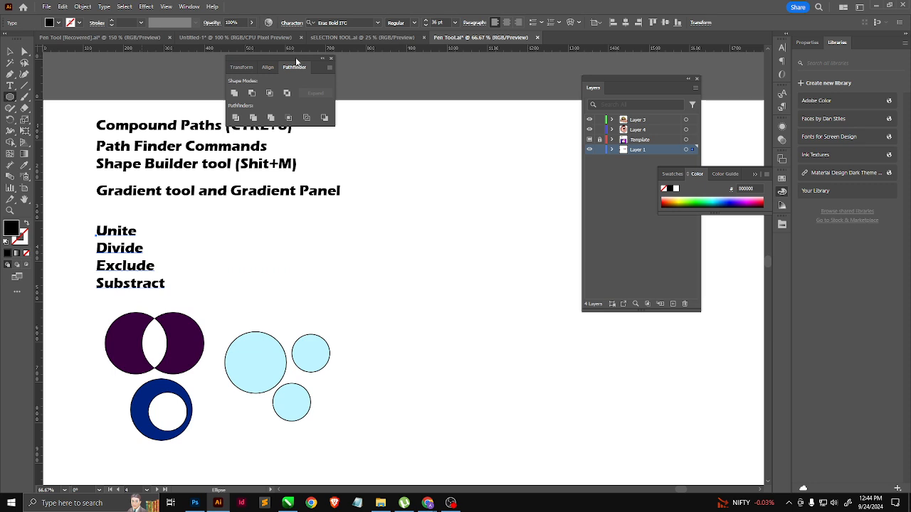
drag(295, 57, 476, 134)
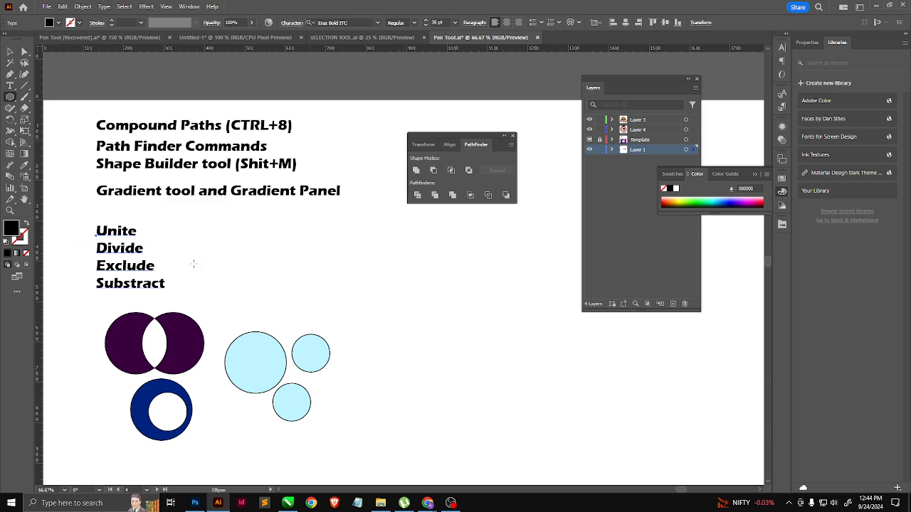
drag(273, 275, 238, 245)
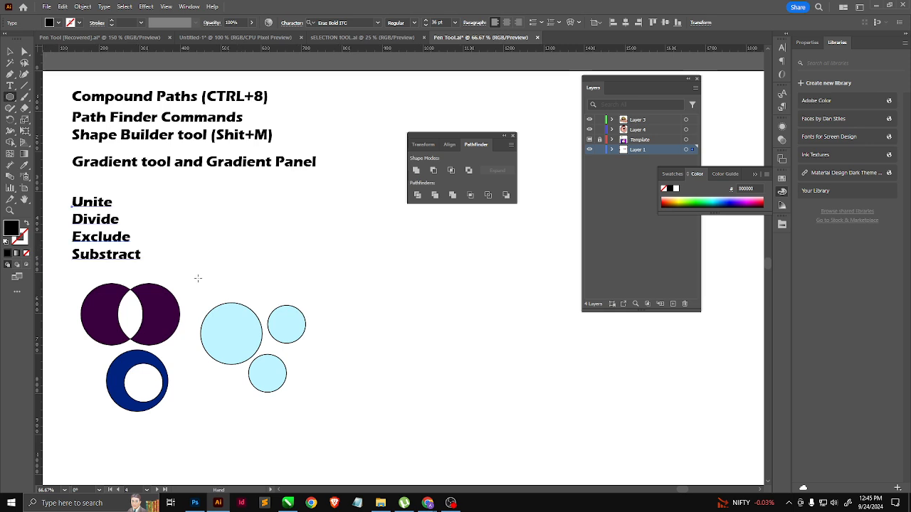
drag(14, 101, 62, 119)
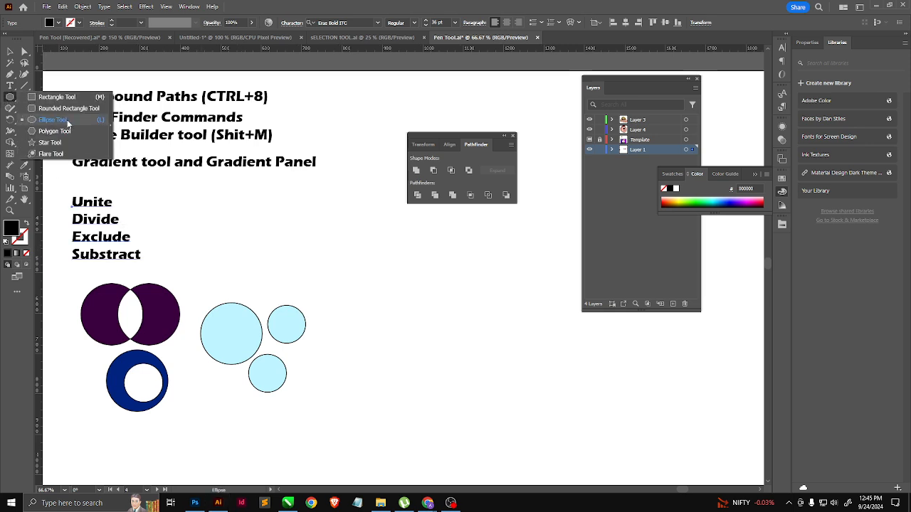
drag(67, 120, 67, 120)
drag(248, 208, 288, 245)
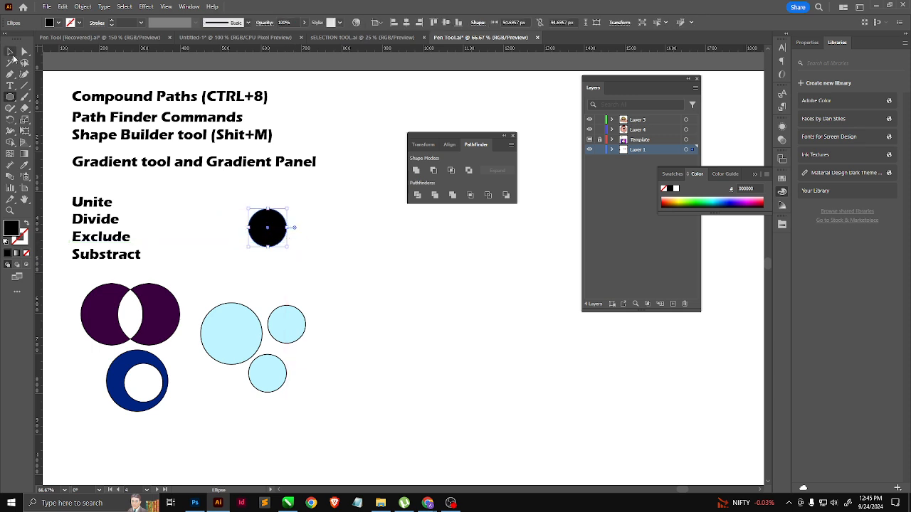
click(11, 52)
Step: Delete the black circle and draw a square about 114 px wide in its place with the default white fill and black stroke
drag(10, 97, 50, 96)
drag(361, 253, 333, 163)
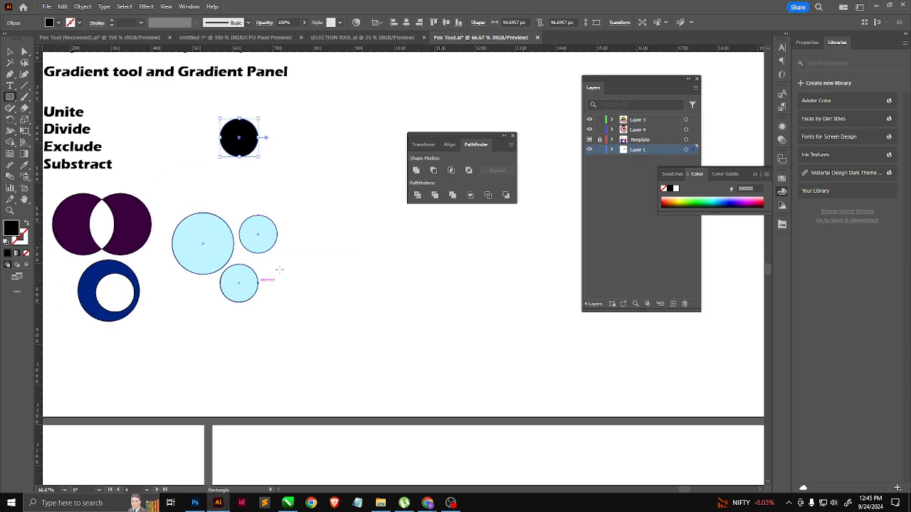
key(Delete)
drag(220, 135, 267, 182)
key(d)
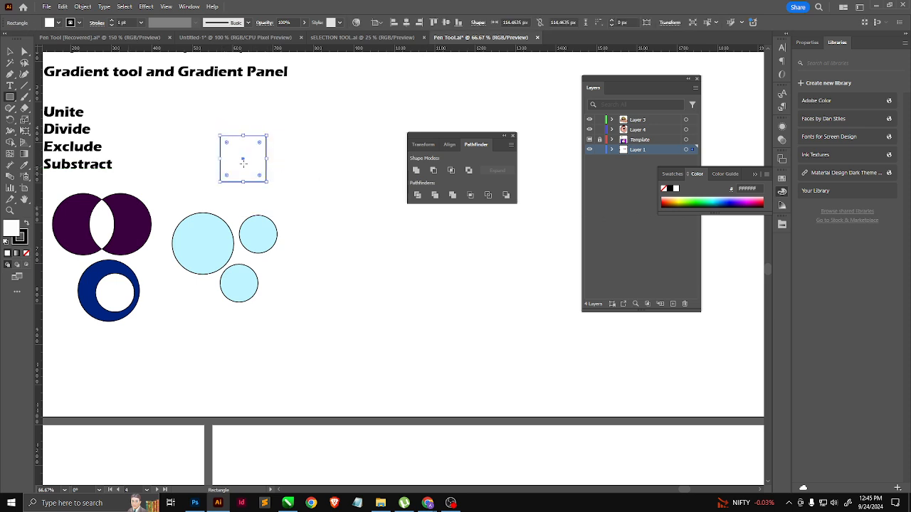
Step: Draw a circle about 114 px wide from the square's center and place two copies centered on the square's top and right edges
drag(11, 98, 61, 120)
scroll(233, 128, up, 2)
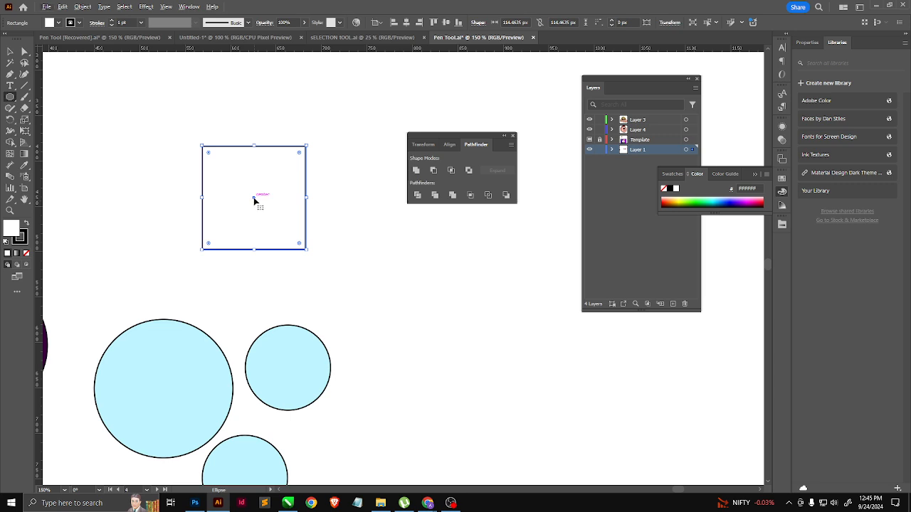
ctrl+click(358, 197)
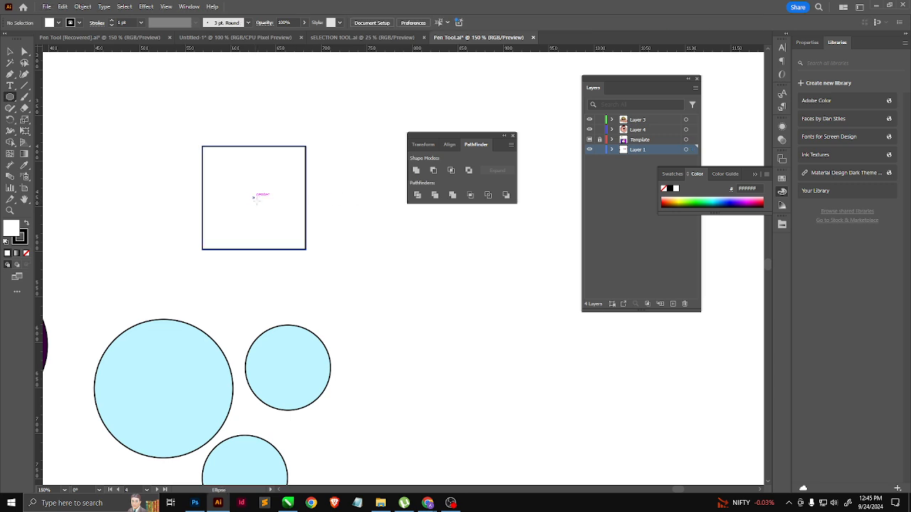
drag(254, 197, 306, 249)
click(9, 52)
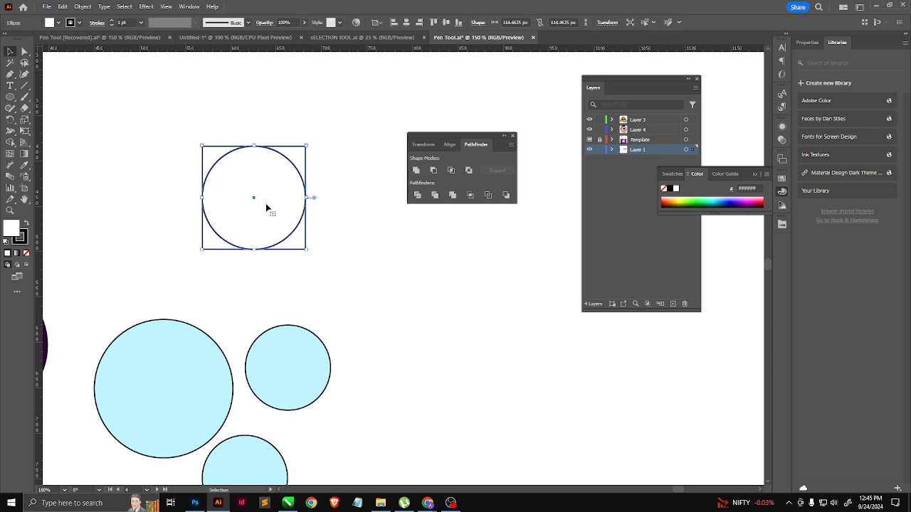
drag(254, 201, 320, 214)
Step: Unite the square and both circles into a single shape with Pathfinder
drag(346, 108, 200, 253)
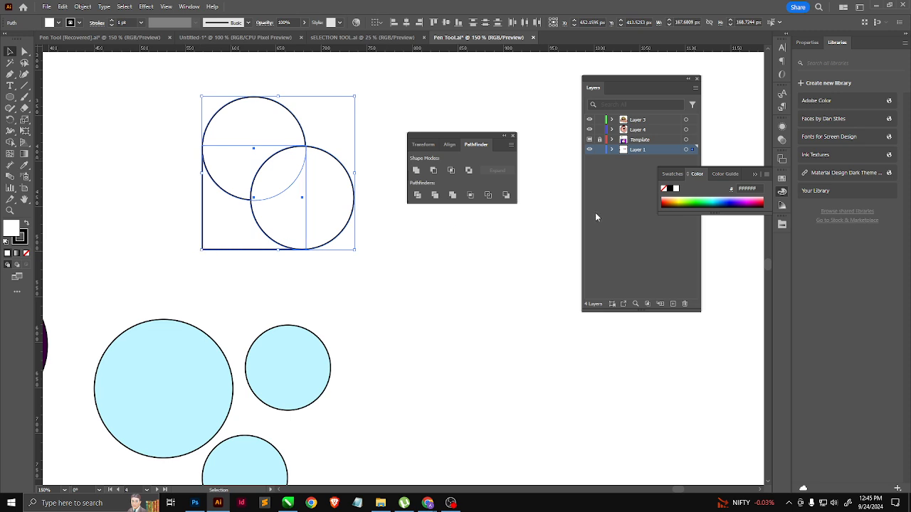
click(416, 171)
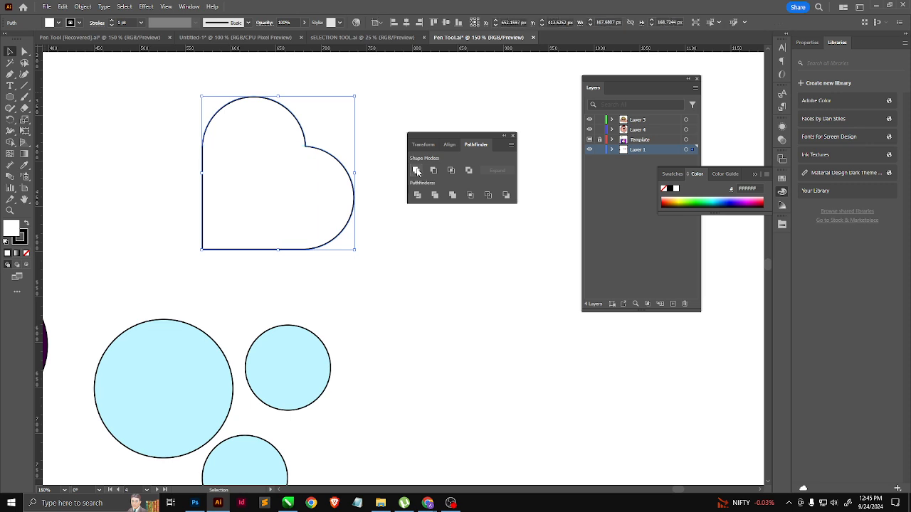
click(411, 243)
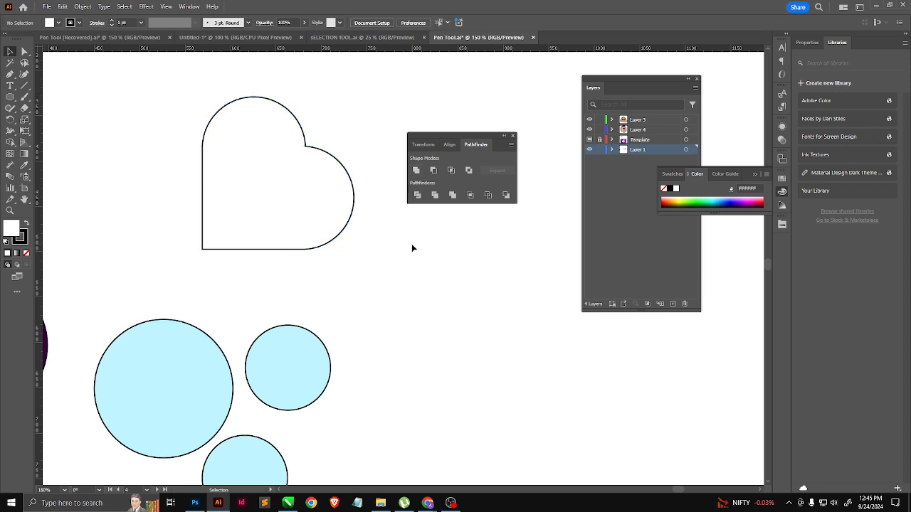
Step: Rotate the united shape 45 degrees so the heart stands upright, and fill it with red
click(322, 227)
drag(361, 251, 390, 161)
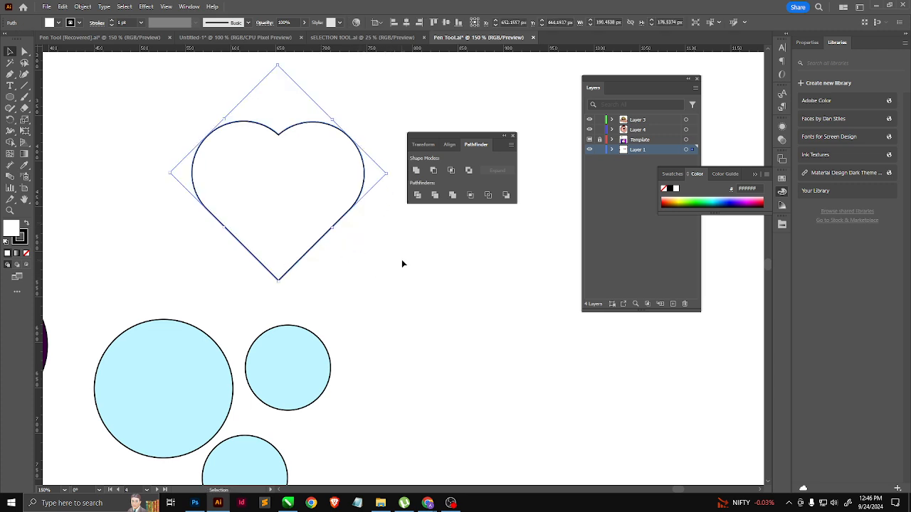
click(668, 201)
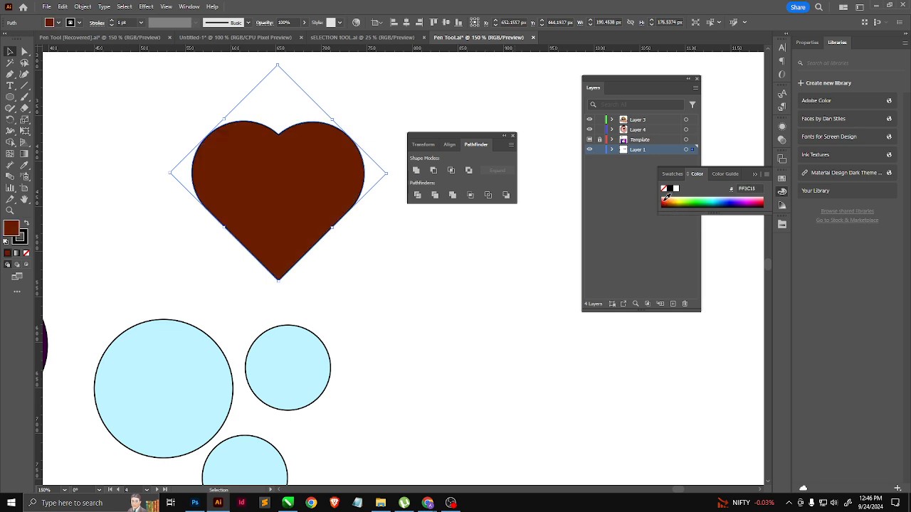
click(666, 200)
click(443, 231)
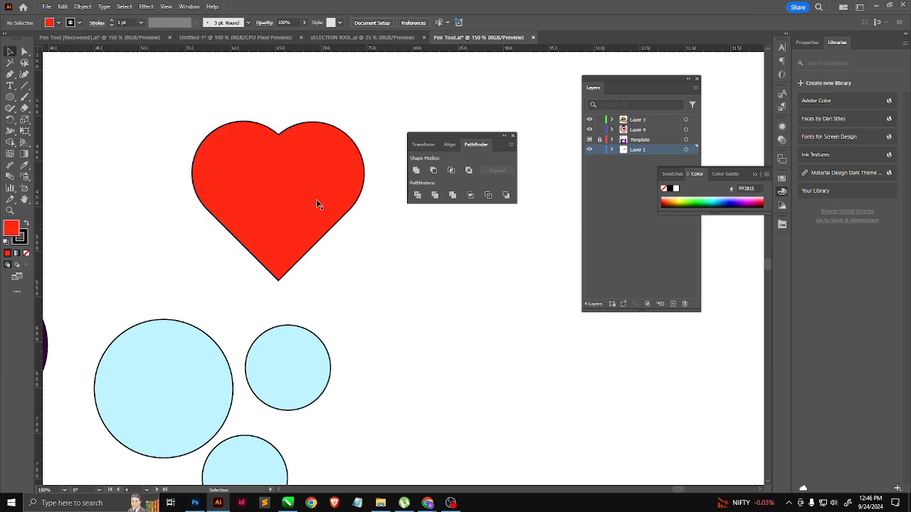
click(316, 199)
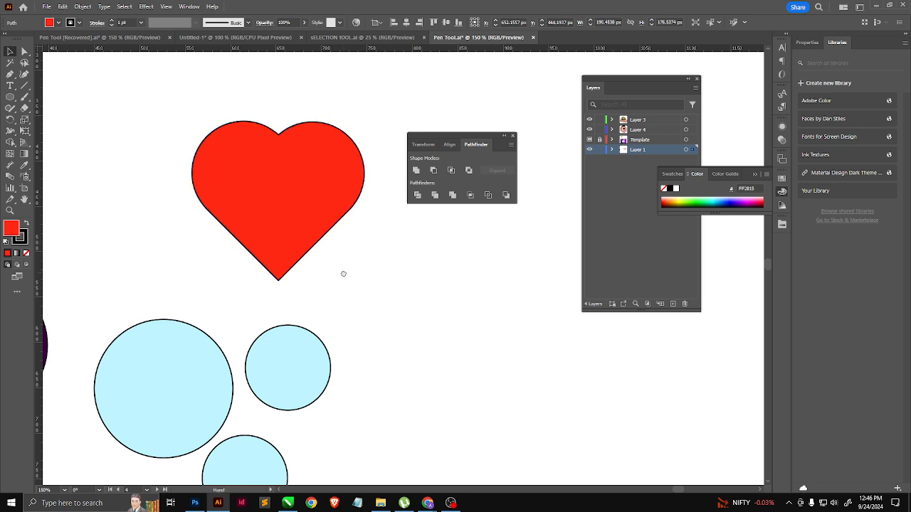
drag(341, 270, 313, 280)
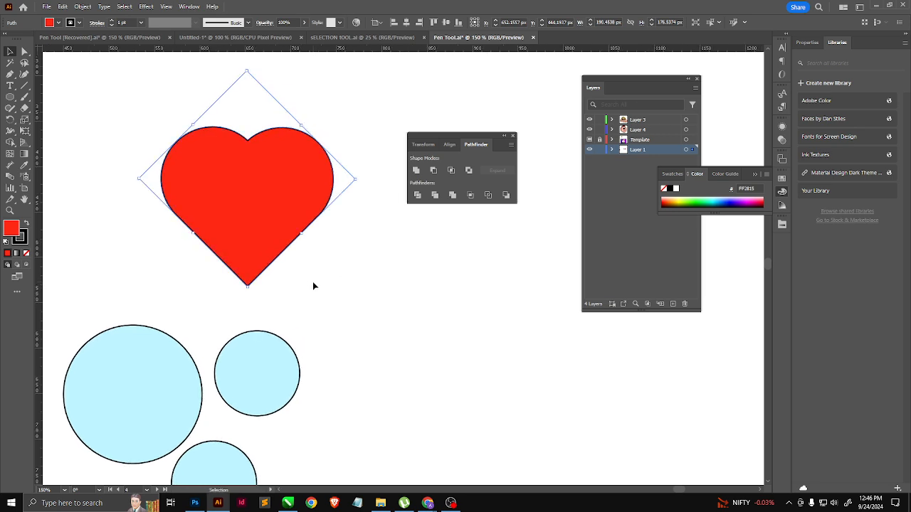
click(349, 254)
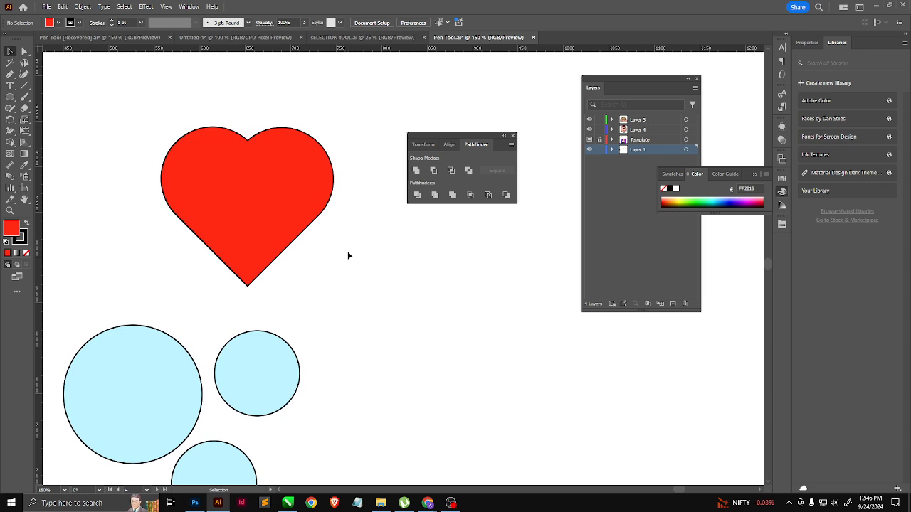
Step: Draw an open zigzag Pen path with no fill down the middle of the heart, from above its notch to below its tip
click(263, 203)
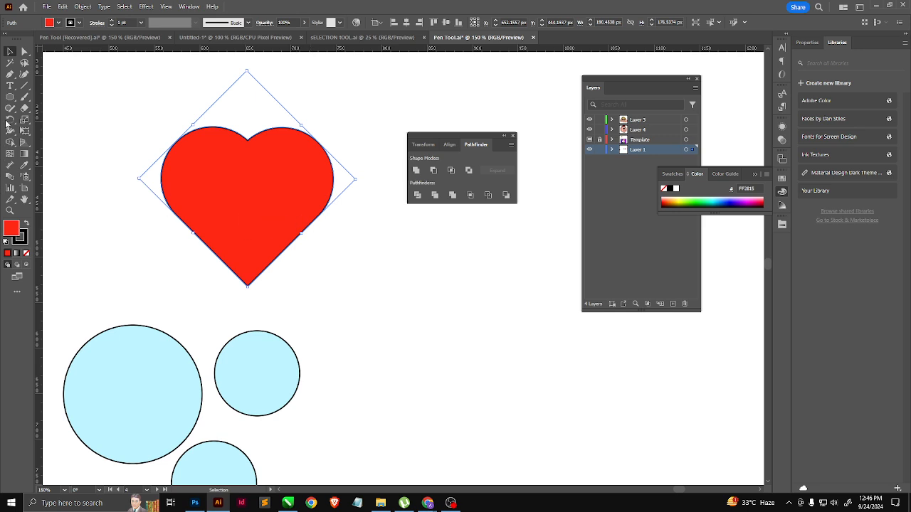
click(10, 74)
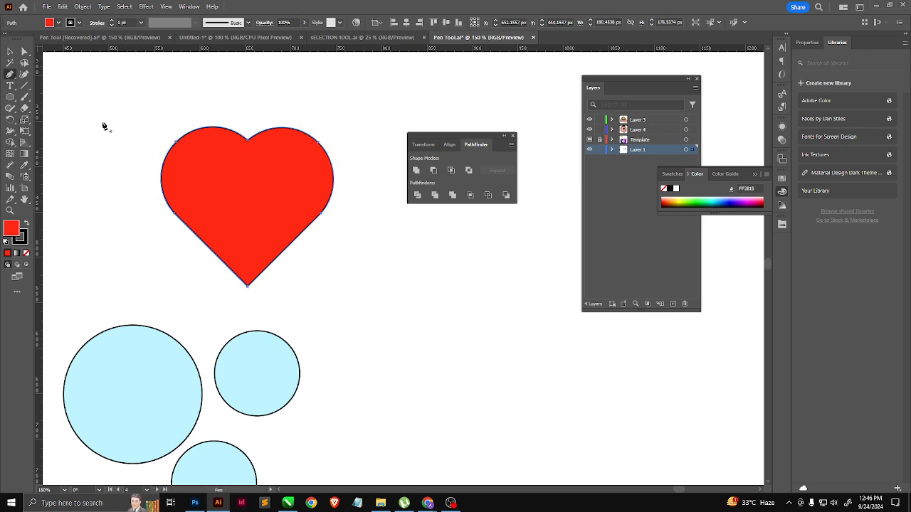
click(259, 114)
click(242, 155)
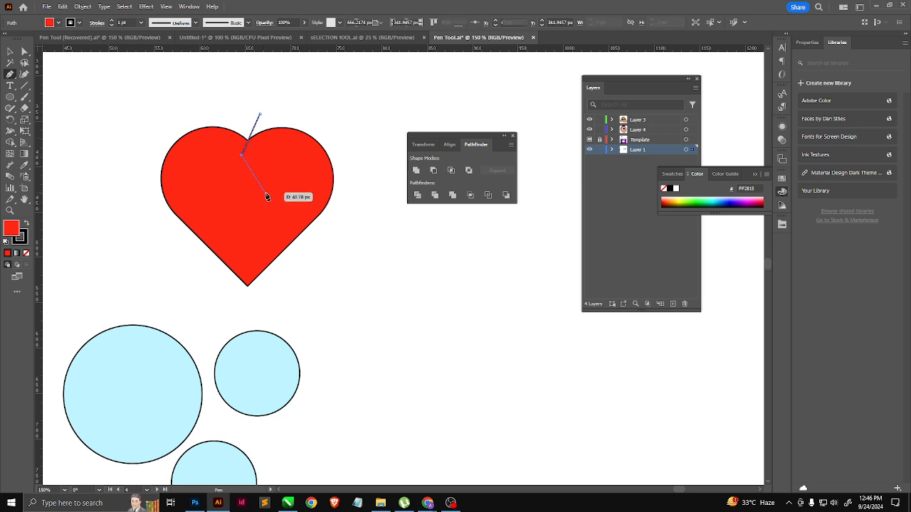
click(262, 168)
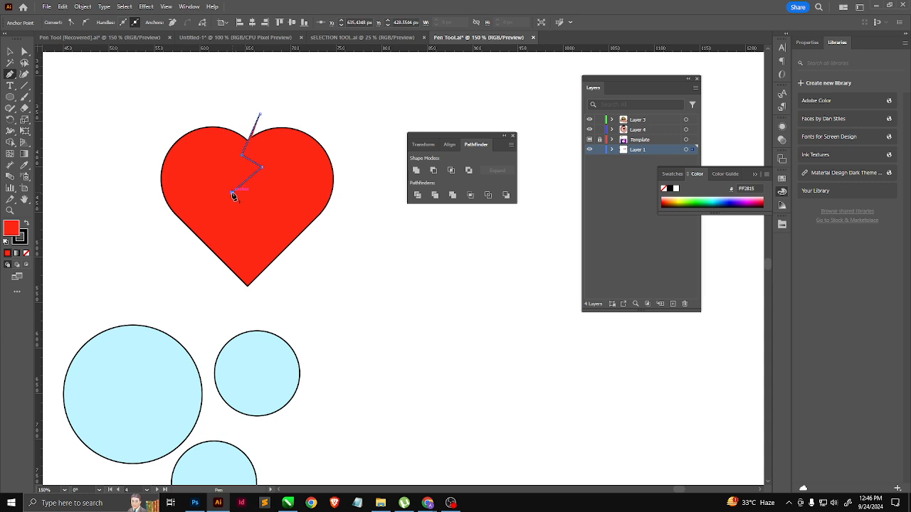
click(232, 193)
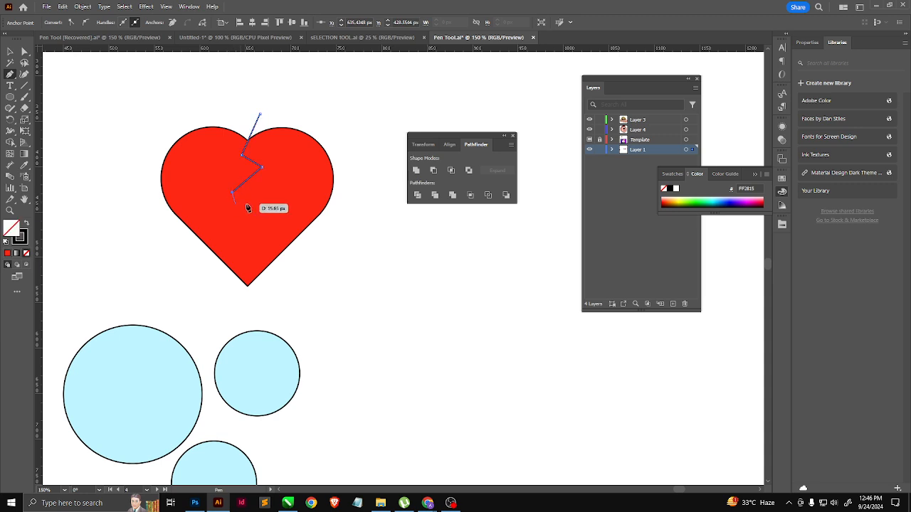
click(262, 206)
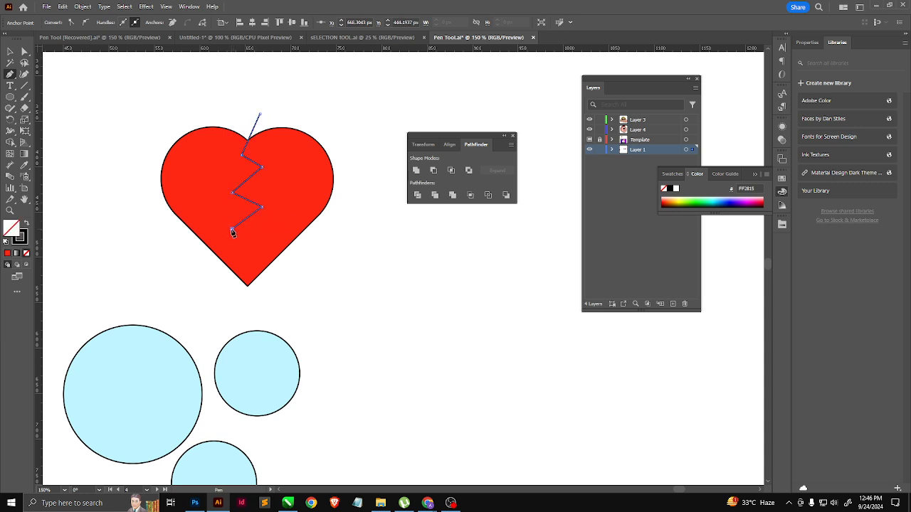
click(232, 229)
click(256, 247)
click(230, 257)
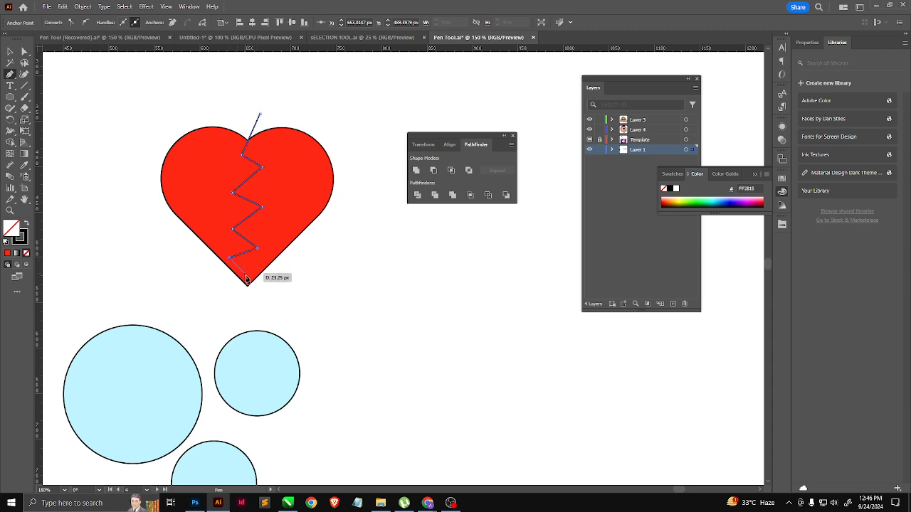
click(253, 293)
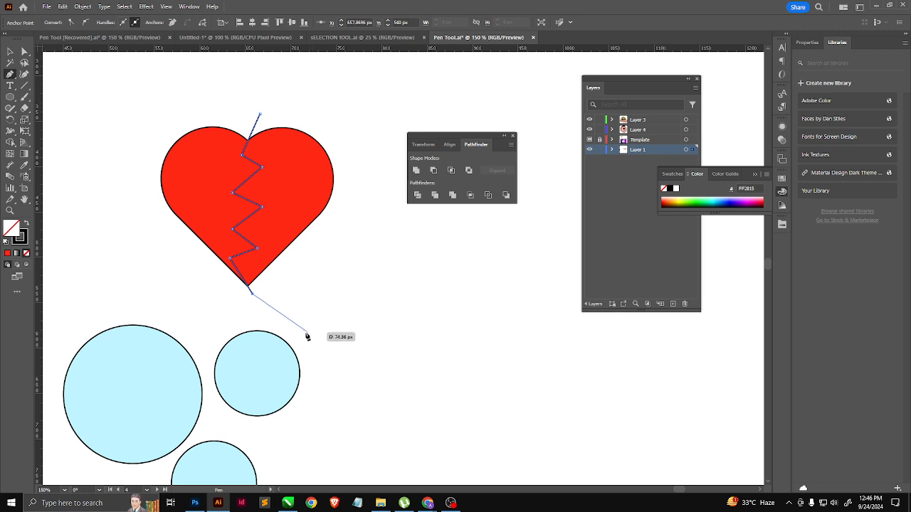
key(v)
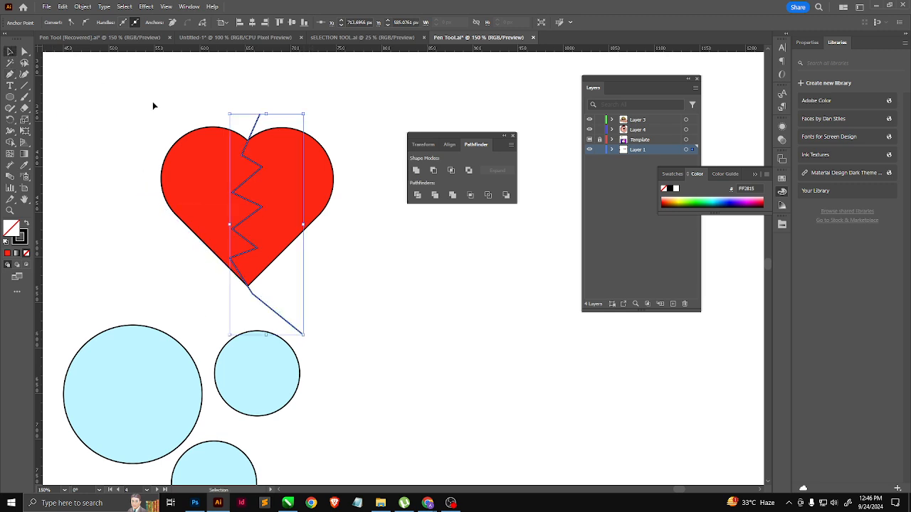
Step: Divide the heart along the zigzag path with Pathfinder and ungroup the resulting pieces
shift+click(297, 168)
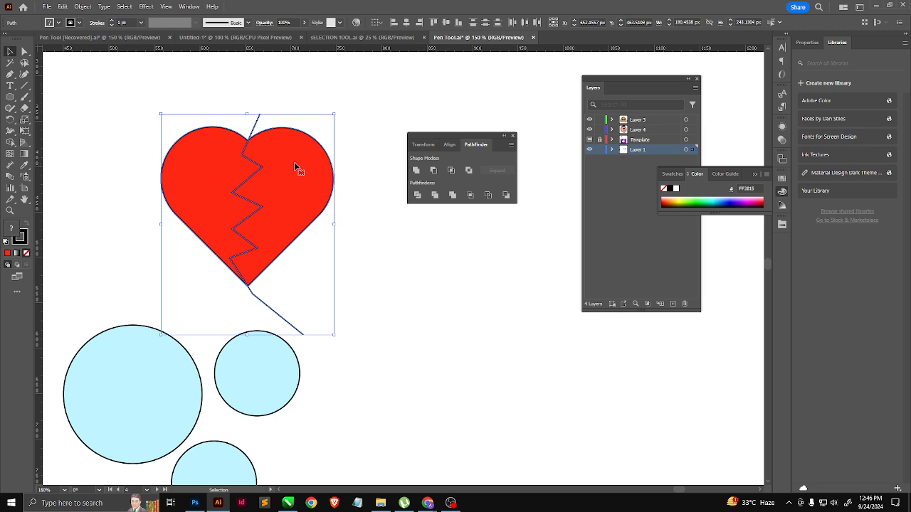
click(417, 195)
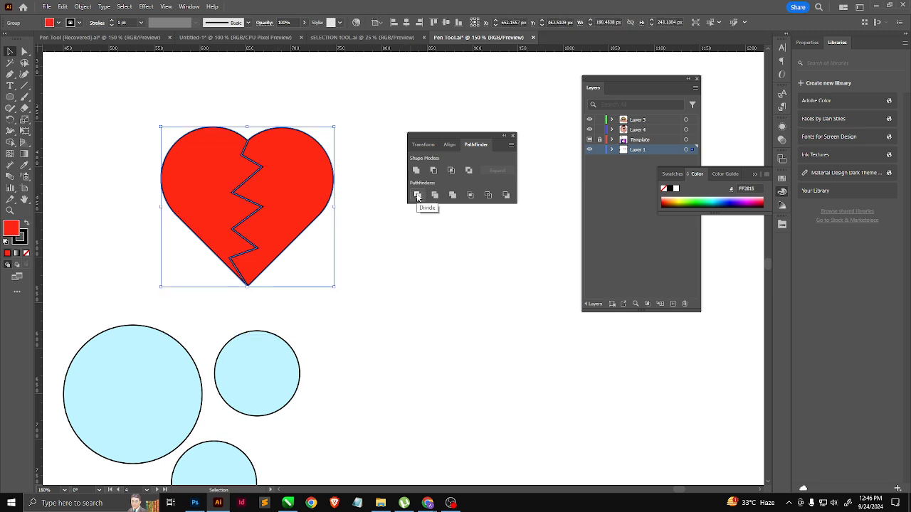
right_click(289, 186)
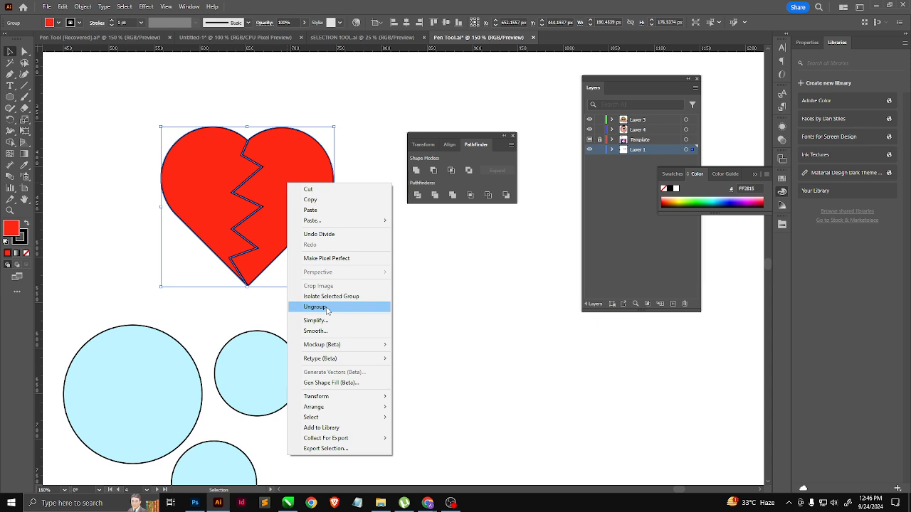
click(315, 307)
Step: Shift the heart's right half slightly to the right to open a jagged gap between the halves
click(386, 256)
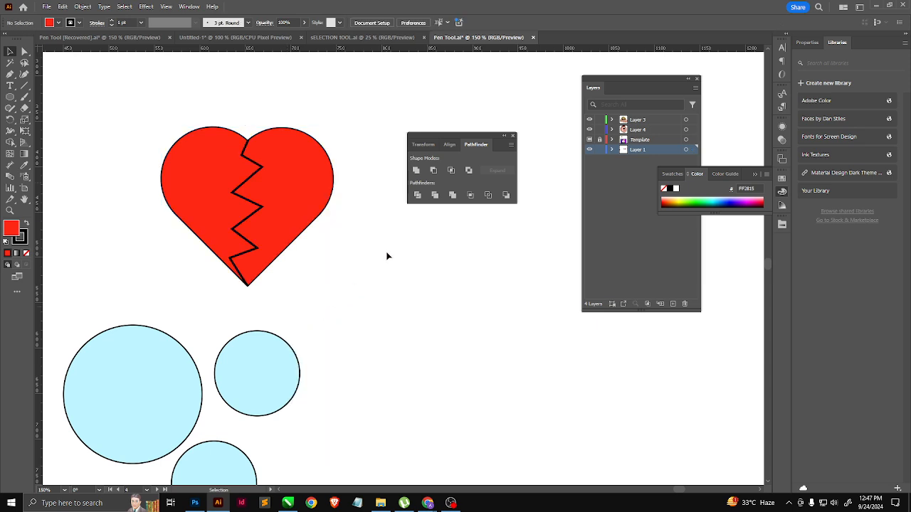
drag(315, 205, 318, 205)
click(382, 271)
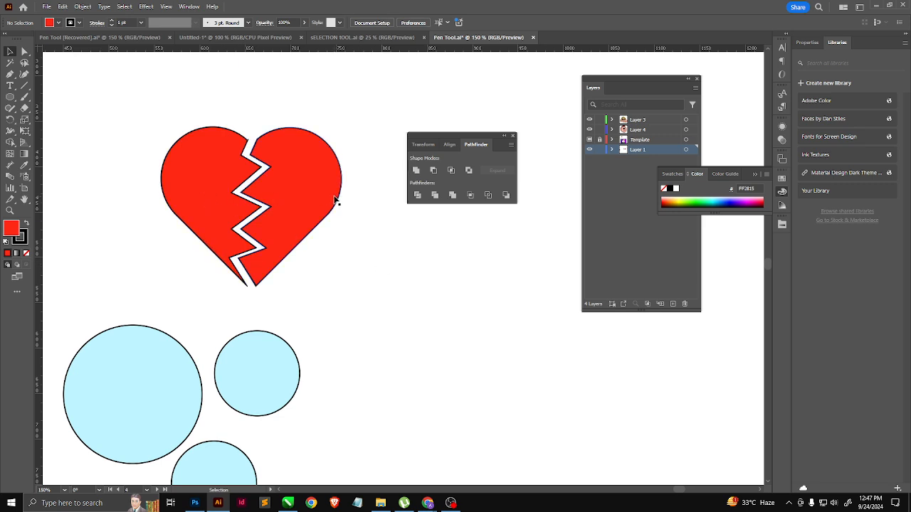
click(264, 353)
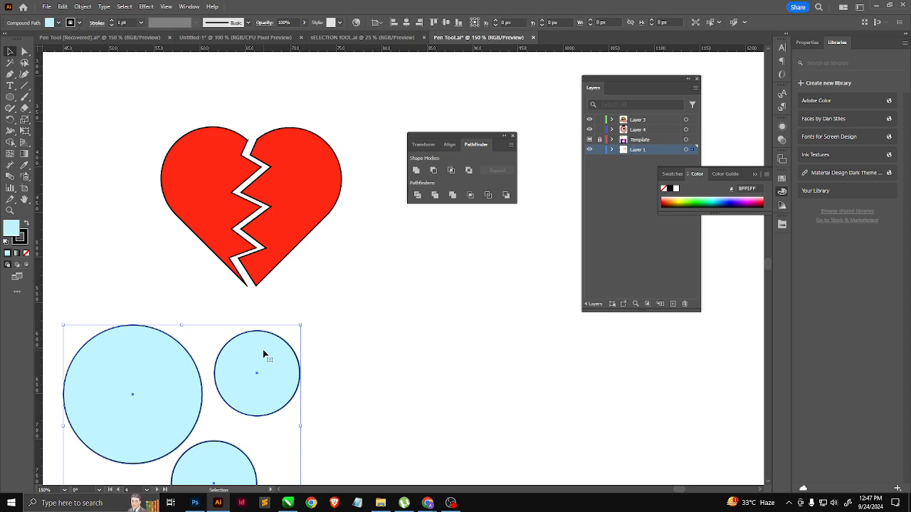
drag(337, 336, 506, 190)
drag(224, 293, 224, 265)
click(10, 96)
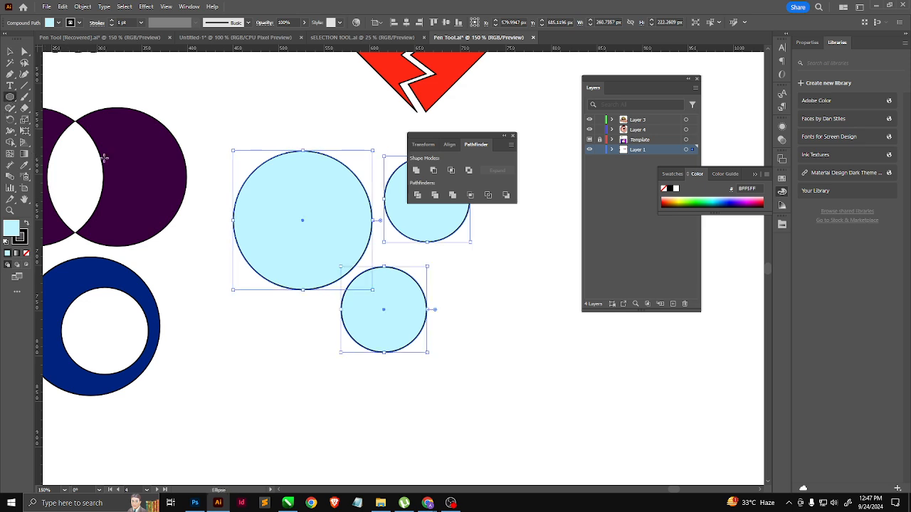
drag(270, 133, 305, 323)
key(ctrl+z)
click(24, 85)
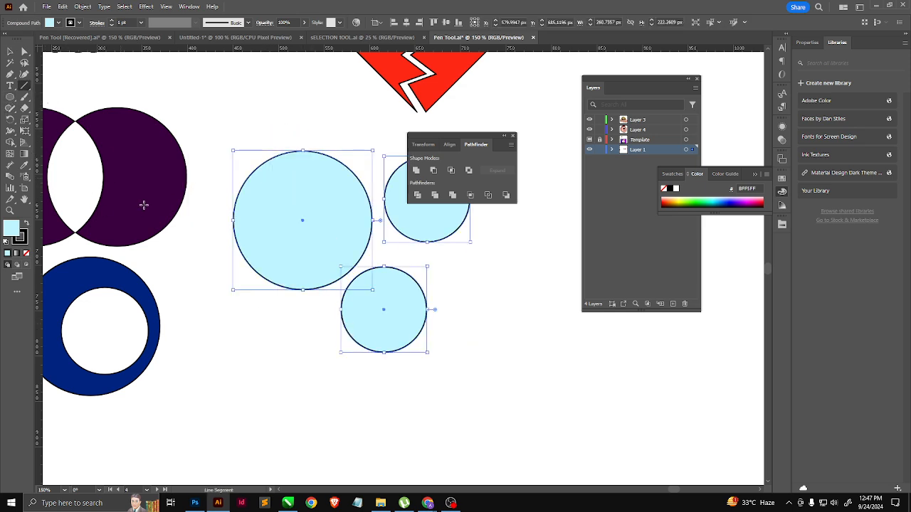
Step: Draw a light blue rectangle about 166 by 89 px to the right of the heart, and move the Pathfinder controls clear of it
scroll(156, 205, right, 5)
scroll(156, 205, up, 4)
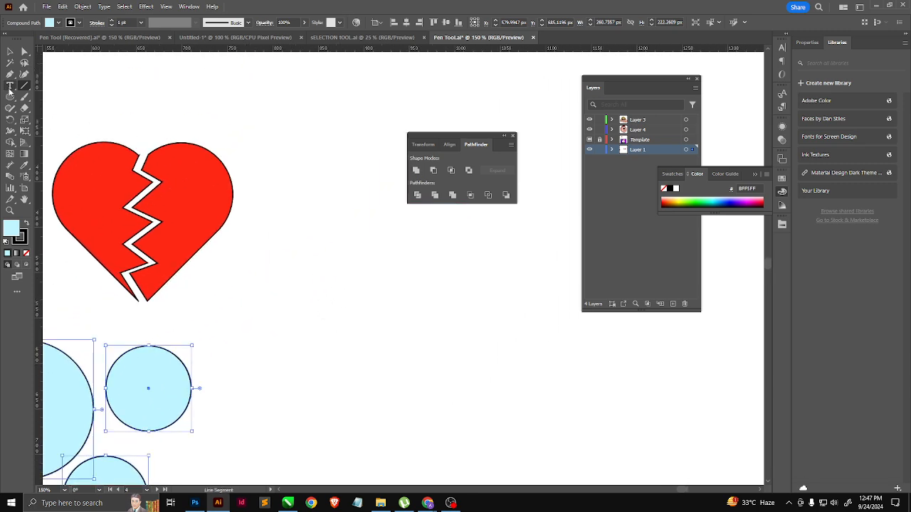
drag(10, 97, 65, 100)
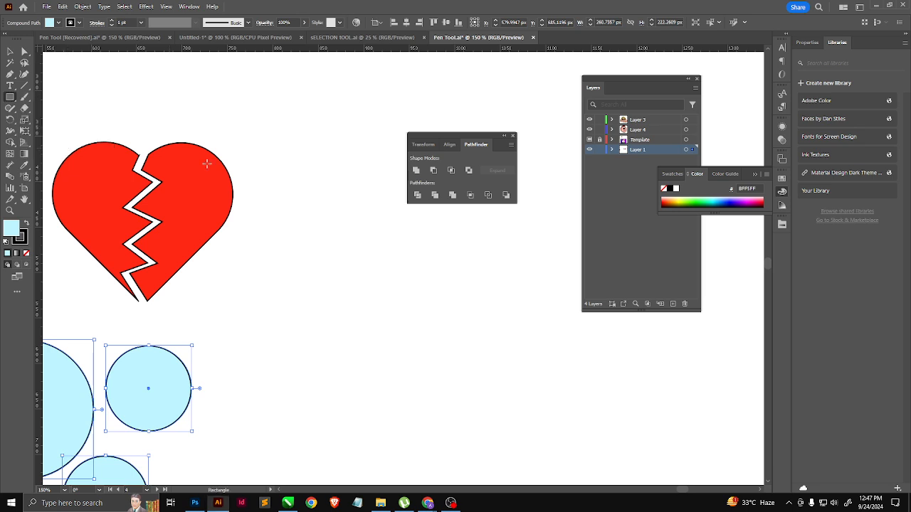
mouse_move(279, 204)
mouse_down()
mouse_move(424, 337)
mouse_move(423, 256)
mouse_move(430, 284)
mouse_up()
drag(448, 138, 510, 112)
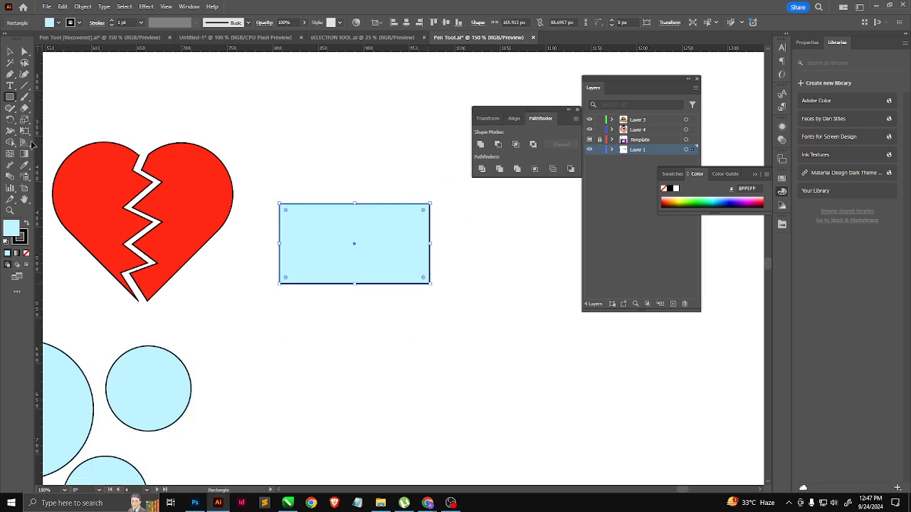
Step: Draw six slanted line segments and one nearly horizontal line across the light blue rectangle, extending past its edges
click(25, 85)
mouse_move(306, 191)
mouse_down()
mouse_move(291, 271)
mouse_move(265, 281)
mouse_up()
drag(332, 183, 284, 304)
drag(348, 184, 311, 305)
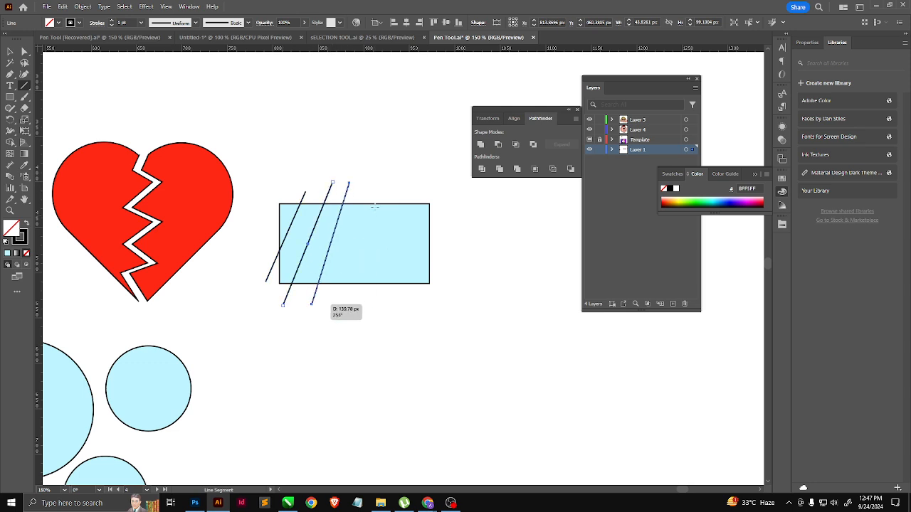
drag(378, 177, 340, 308)
mouse_move(406, 184)
mouse_down()
mouse_move(361, 306)
mouse_move(419, 216)
mouse_move(395, 321)
mouse_up()
drag(452, 249, 252, 227)
Step: Divide the rectangle along all the crossing lines with Pathfinder and ungroup the pieces
click(9, 52)
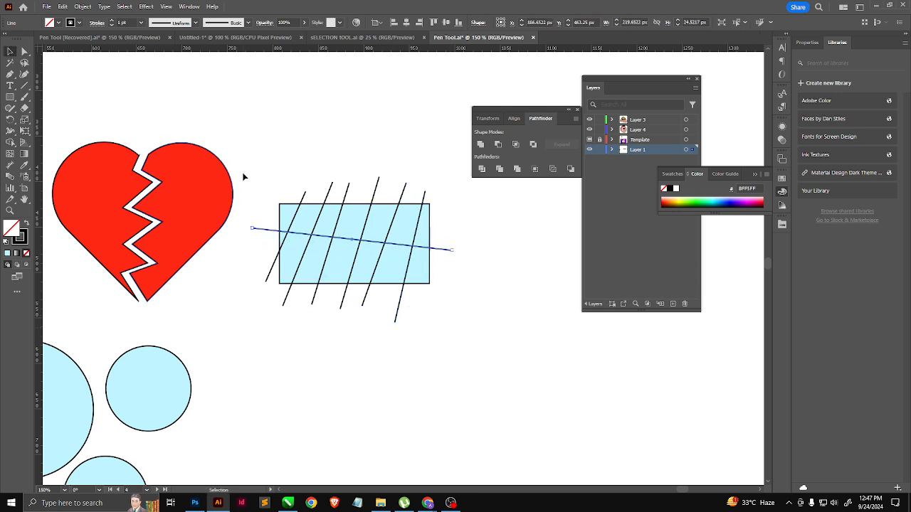
drag(246, 175, 480, 341)
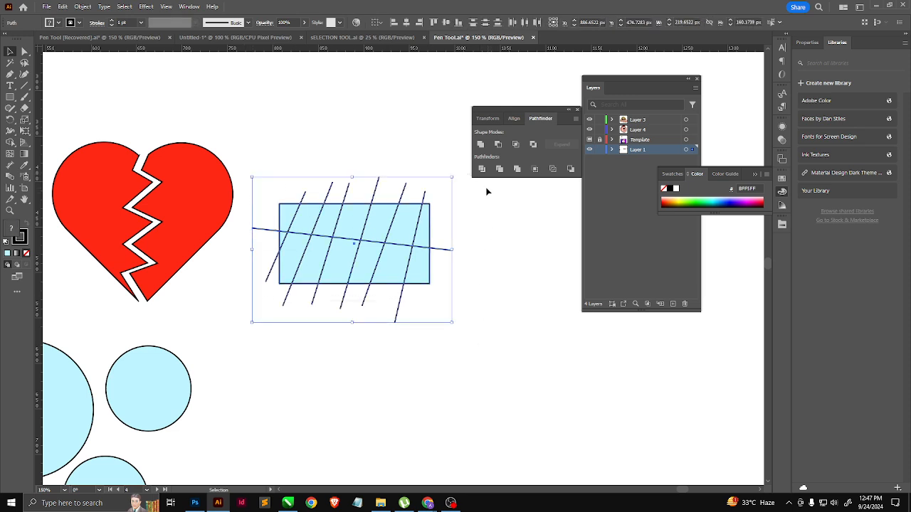
click(481, 169)
right_click(411, 221)
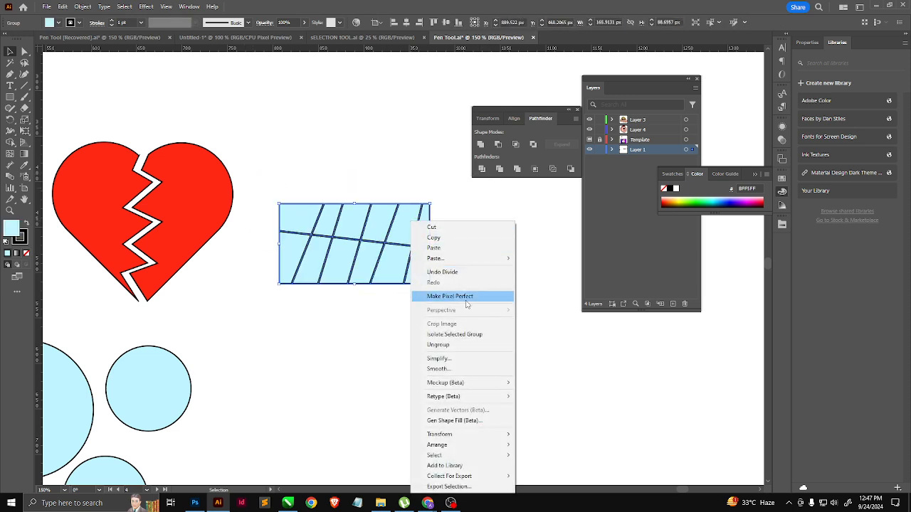
click(448, 346)
Step: Pull the upper-row pieces and the lower-right piece away from the divided rectangle, tilting the lower-right piece
click(469, 293)
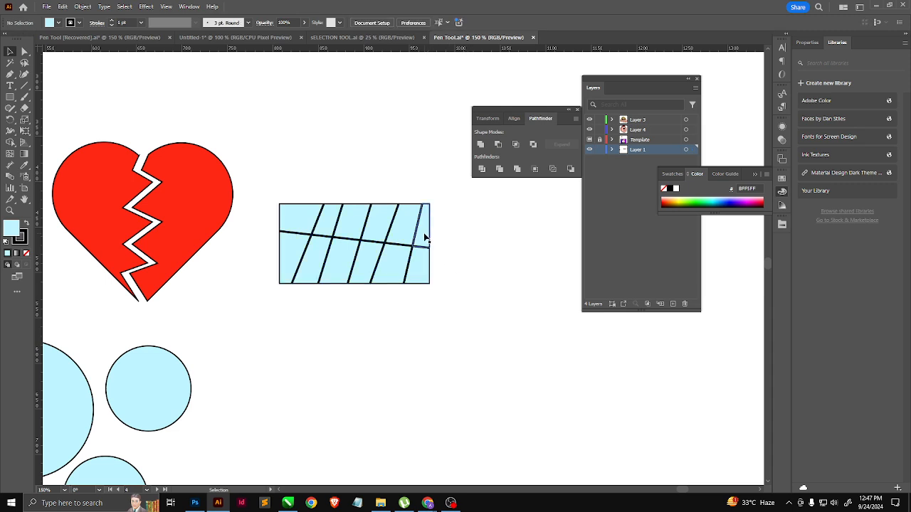
drag(425, 238, 446, 239)
drag(421, 273, 404, 288)
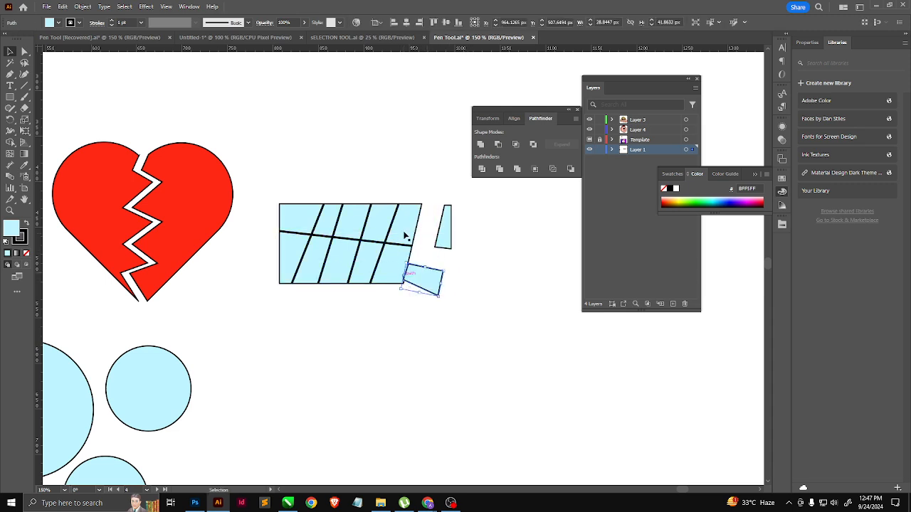
drag(405, 235, 418, 204)
drag(376, 235, 346, 183)
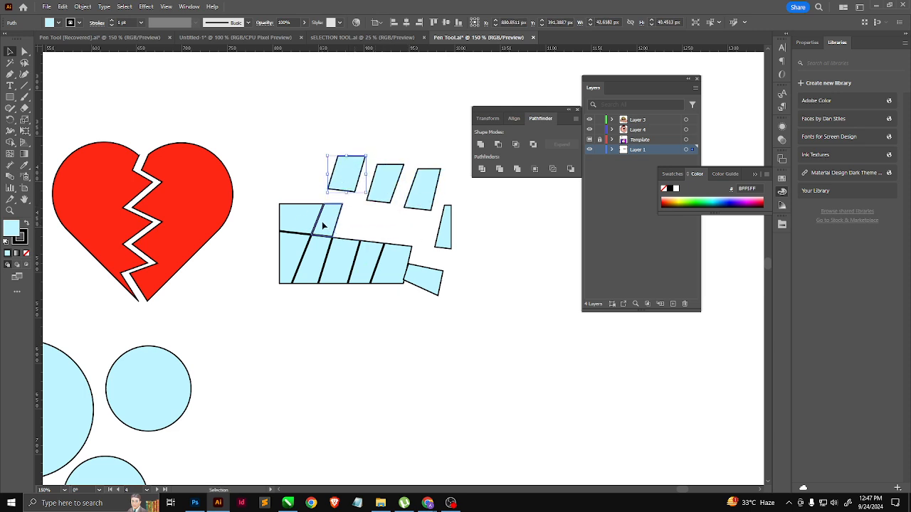
drag(322, 225, 278, 185)
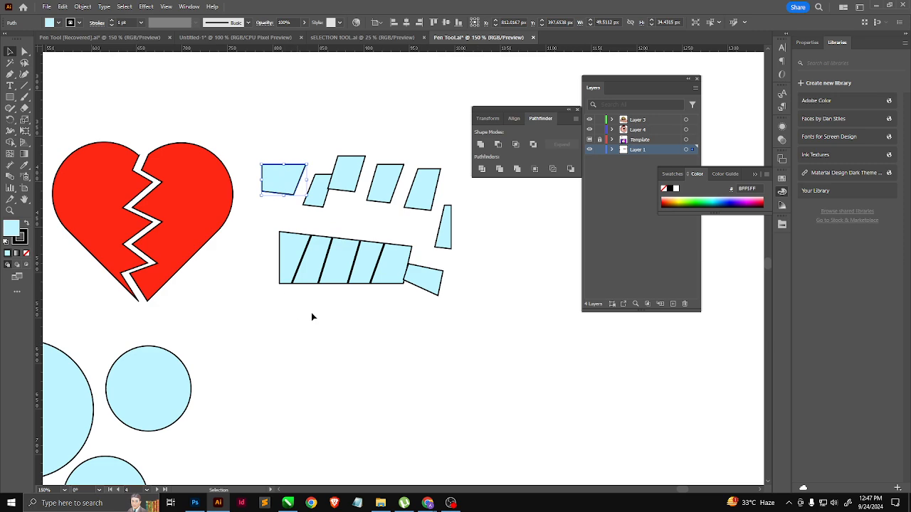
Step: Draw a light blue vertical ellipse about 113 by 183 px in the empty area below the rectangle pieces
scroll(384, 320, down, 3)
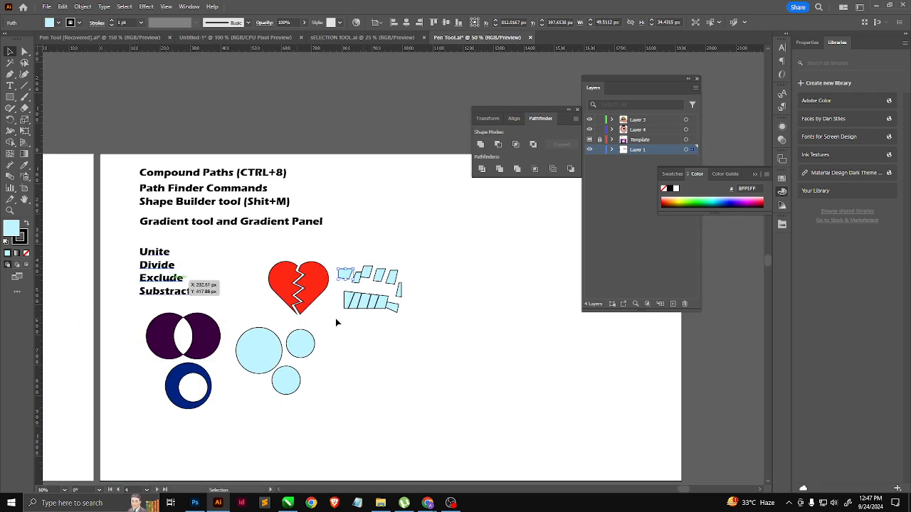
drag(356, 335, 239, 270)
scroll(262, 301, up, 1)
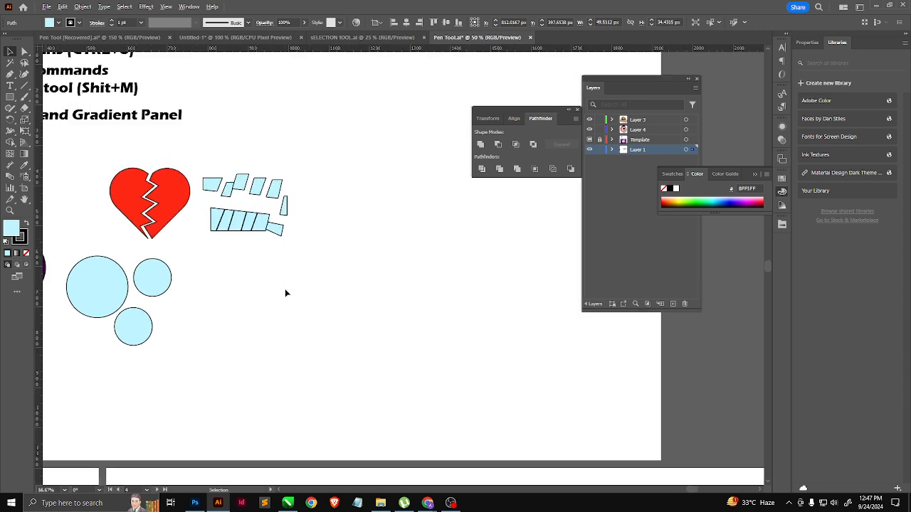
click(10, 97)
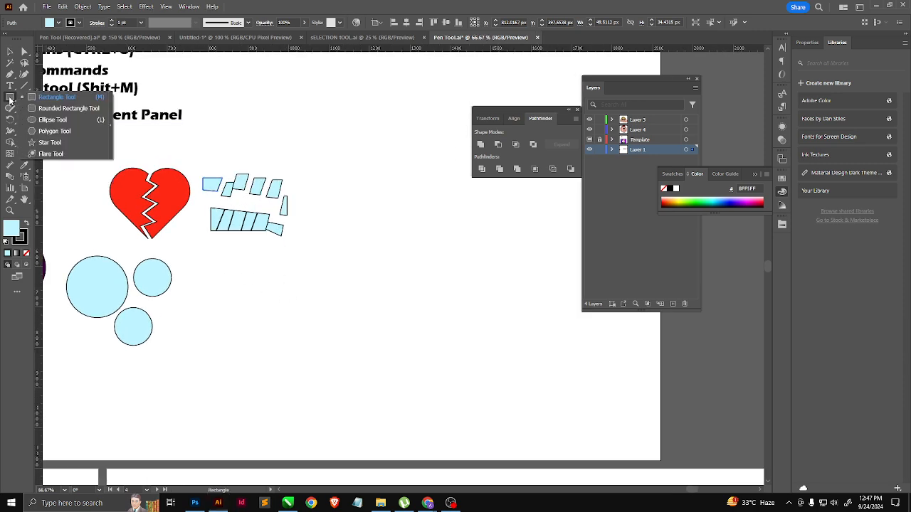
click(40, 121)
drag(206, 300, 132, 271)
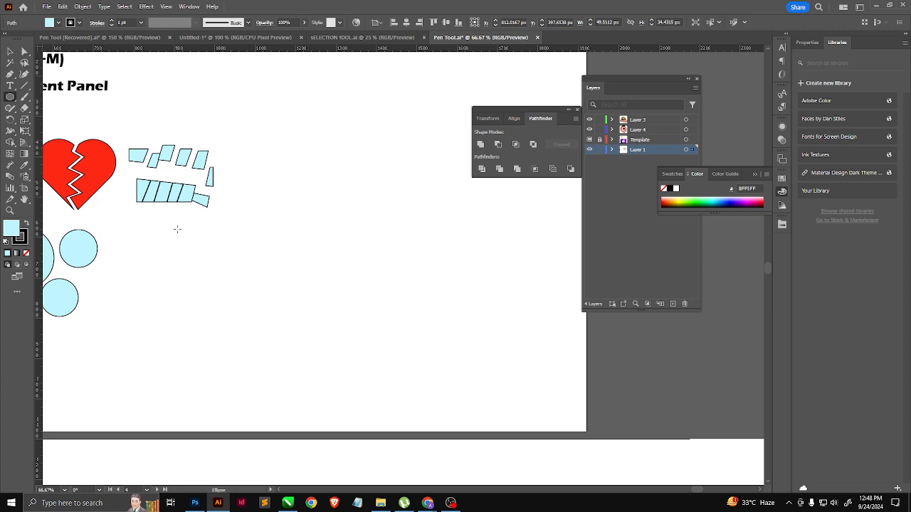
drag(177, 229, 223, 303)
Step: Reshape the ellipse into a petal by making its top anchor a corner and lowering the two side anchors towards the base
click(11, 51)
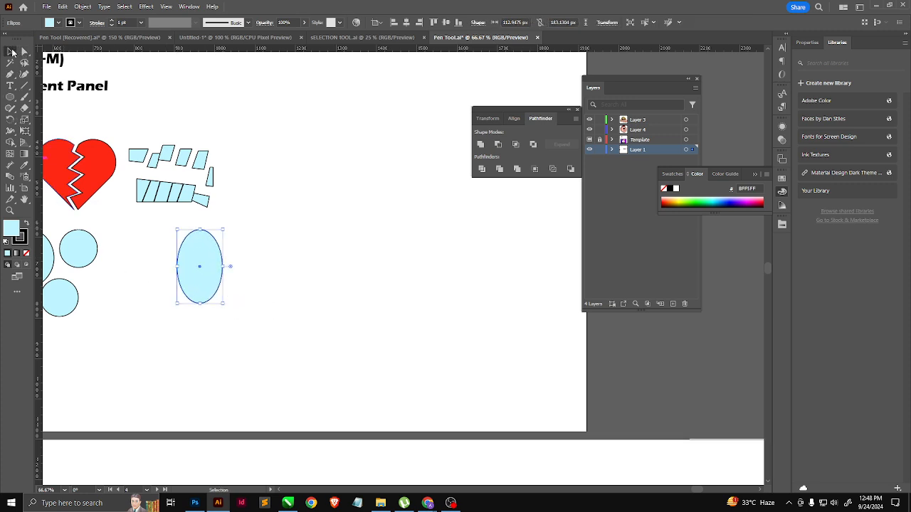
click(244, 299)
click(24, 53)
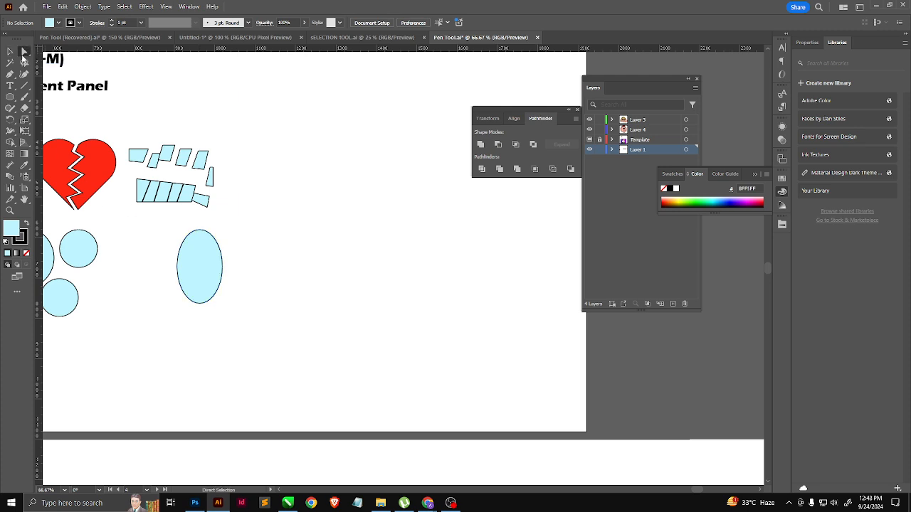
click(212, 239)
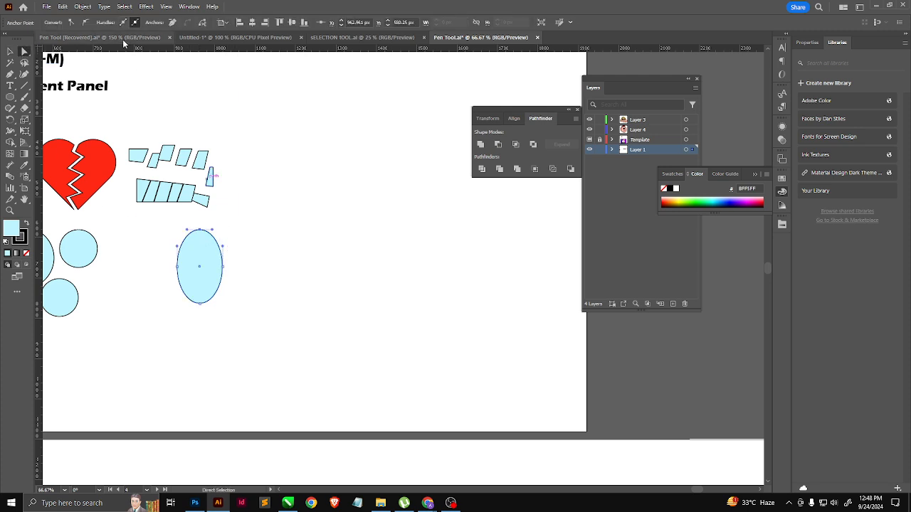
click(71, 23)
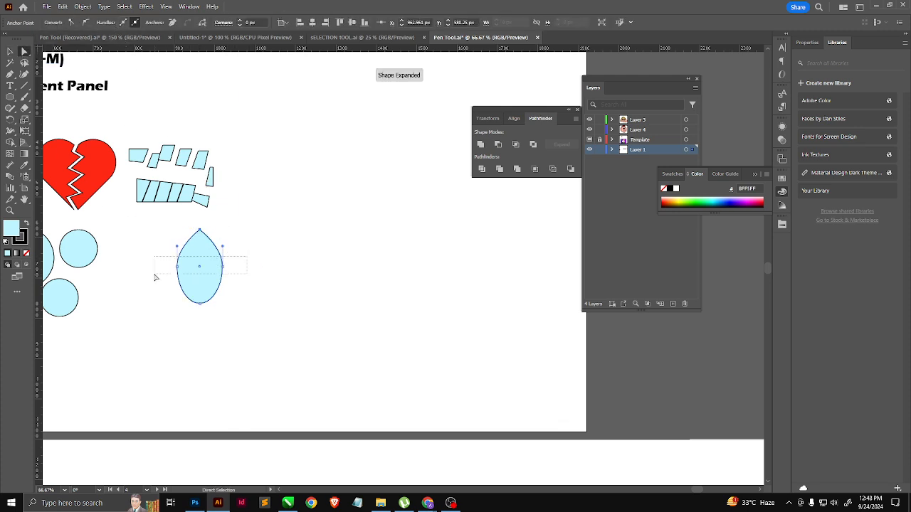
drag(222, 267, 224, 297)
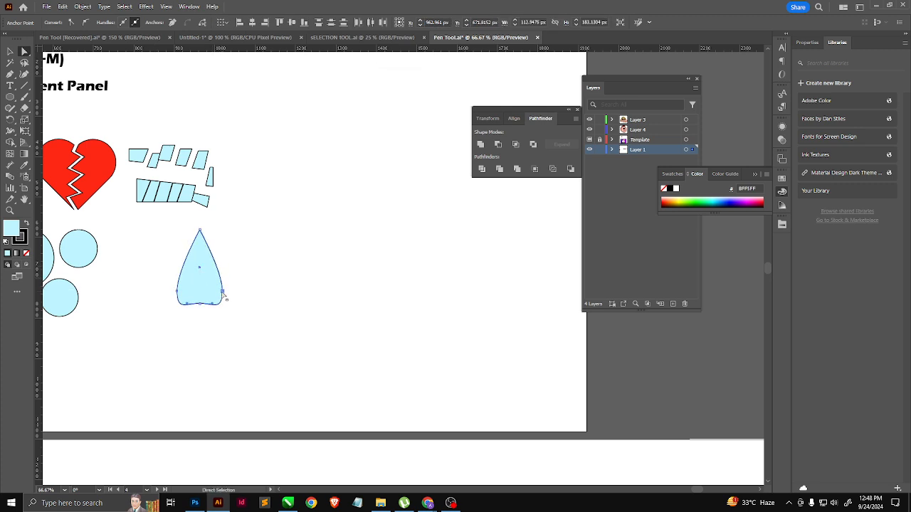
click(9, 51)
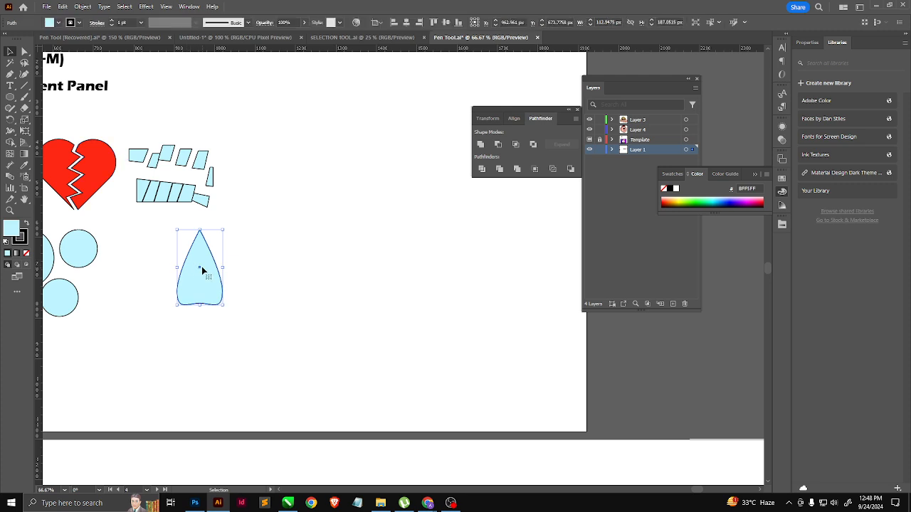
Step: Rotate repeated copies of the petal around its base to form an evenly spaced eight-petal flower, and select all the petals
key(r)
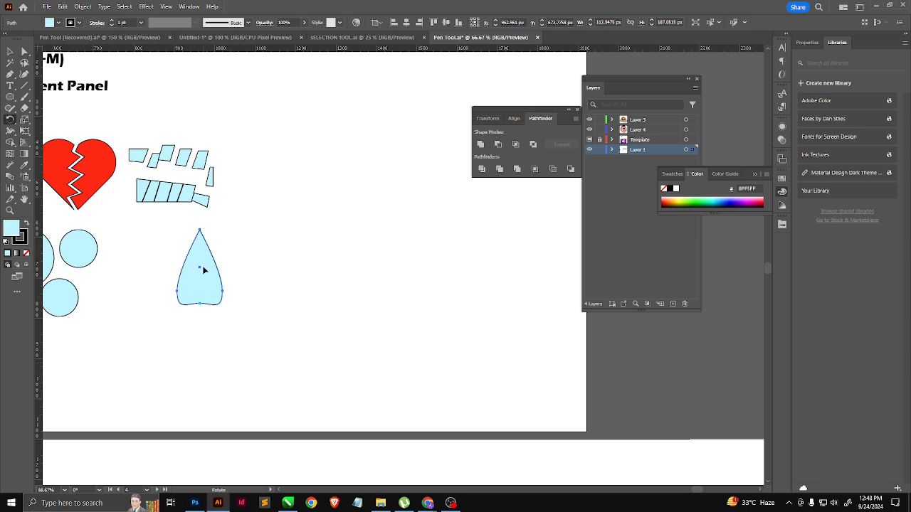
drag(203, 269, 232, 277)
key(ctrl+d)
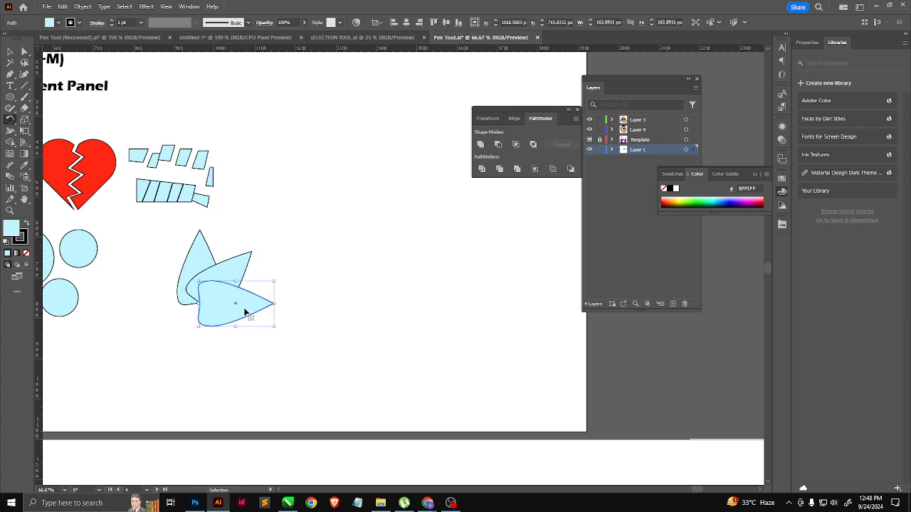
key(ctrl+d)
key(ctrl+d)
key(ctrl+d)
key(ctrl+d)
key(ctrl+d)
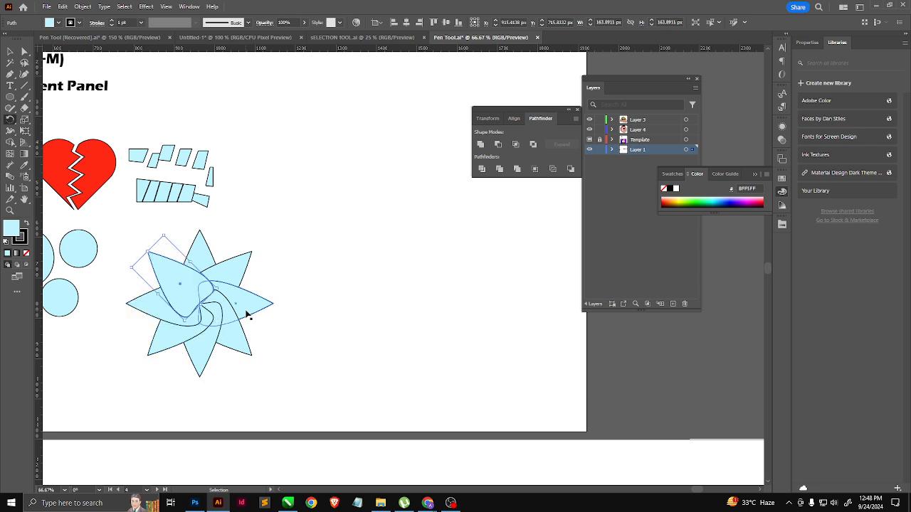
key(v)
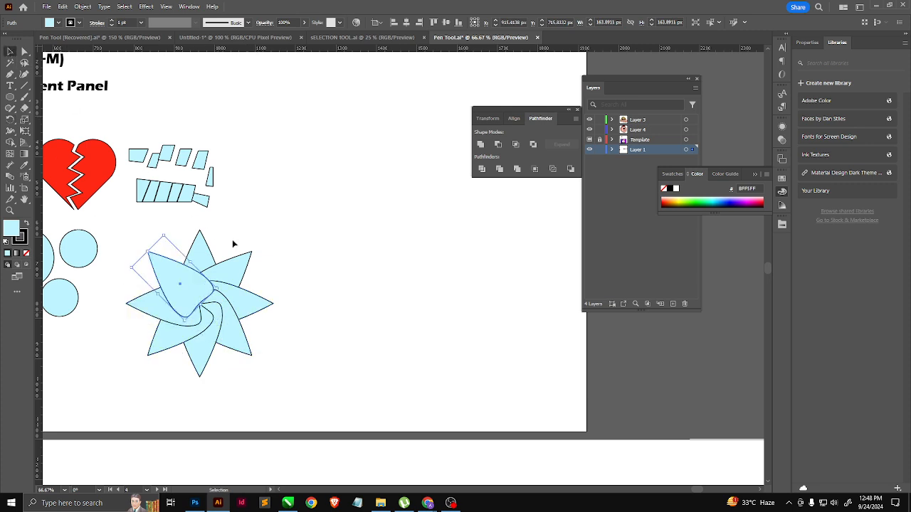
drag(179, 353, 169, 365)
Step: Switch to the Google Meet call, admit the waiting participant, and return to Illustrator
key(alt+Tab)
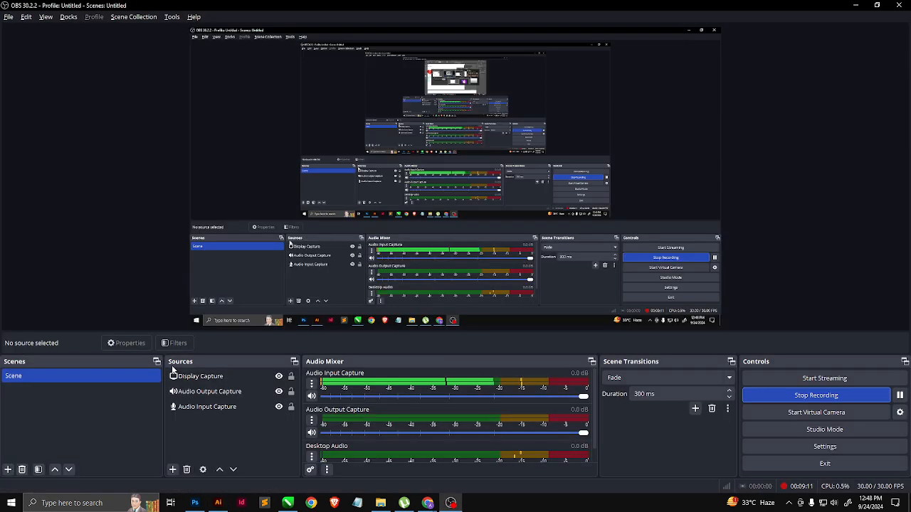
key(alt+Tab)
key(alt+Tab)
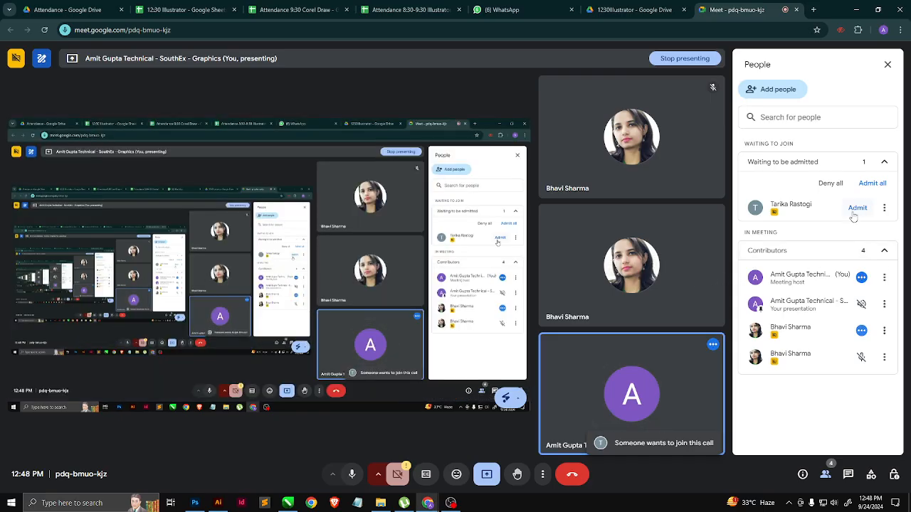
click(856, 209)
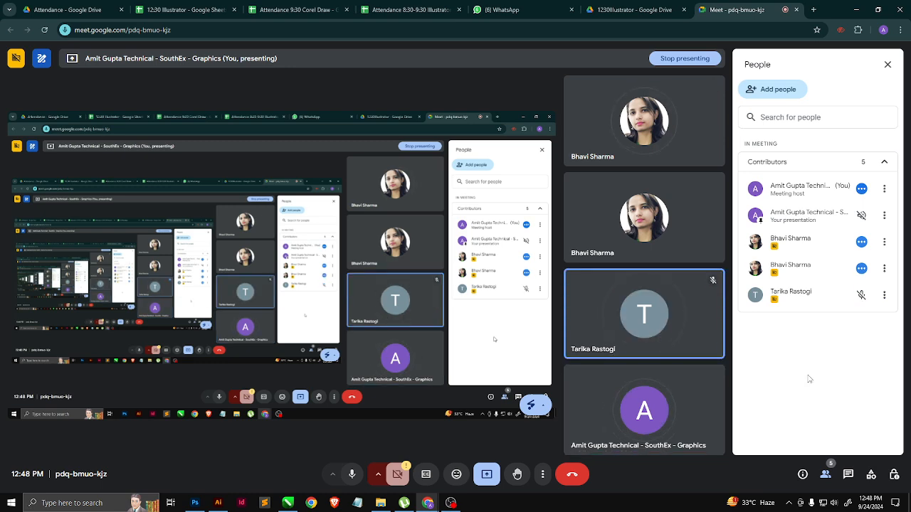
key(alt+Tab)
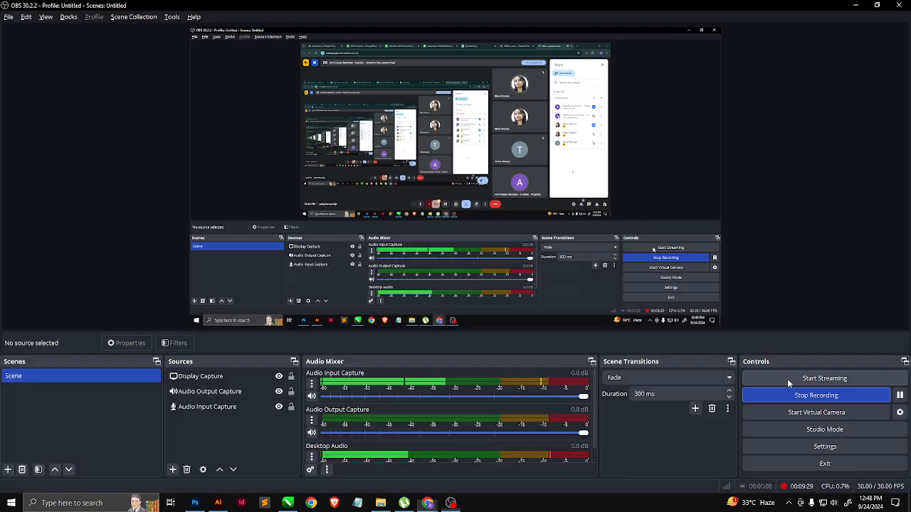
key(alt+Tab)
key(Tab)
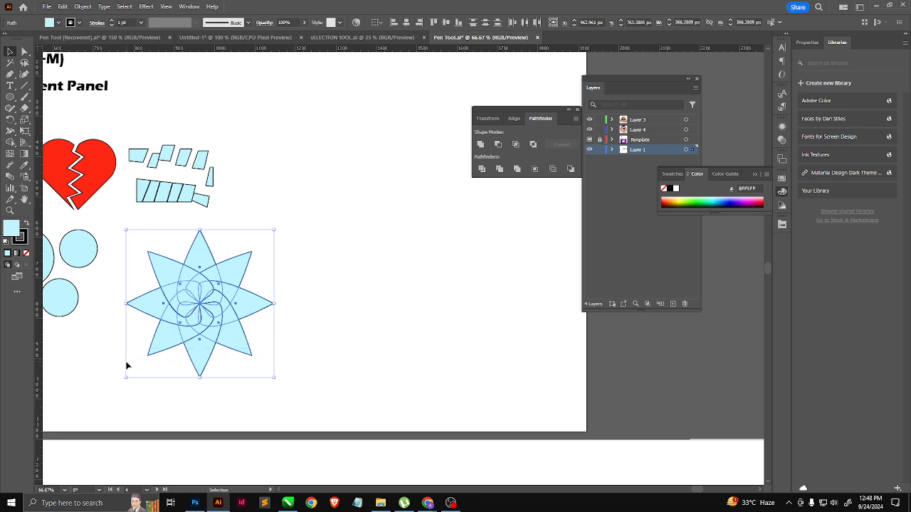
Step: Try to combine the eight overlapping petals into a compound path
key(a)
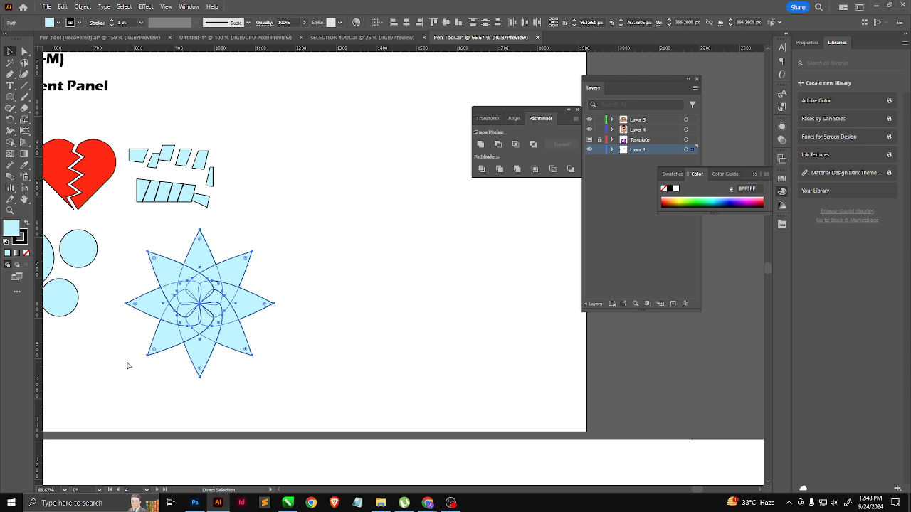
key(v)
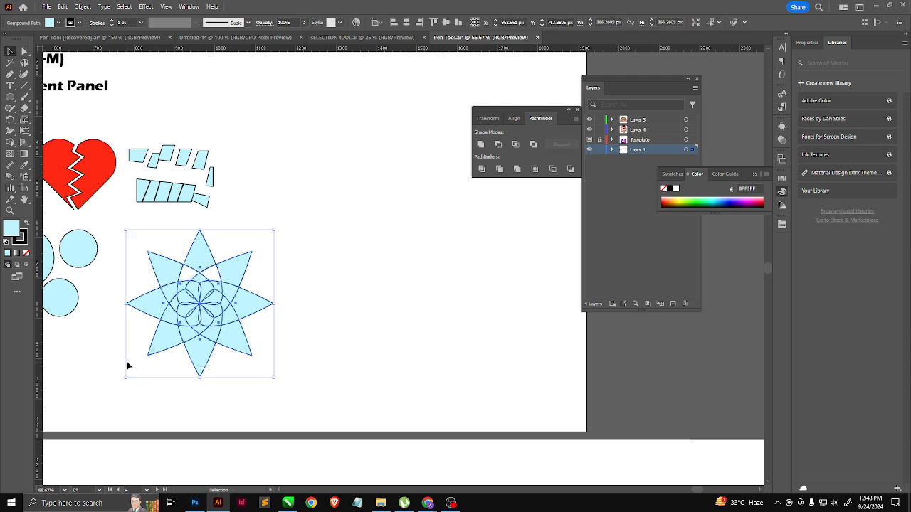
scroll(190, 306, up, 3)
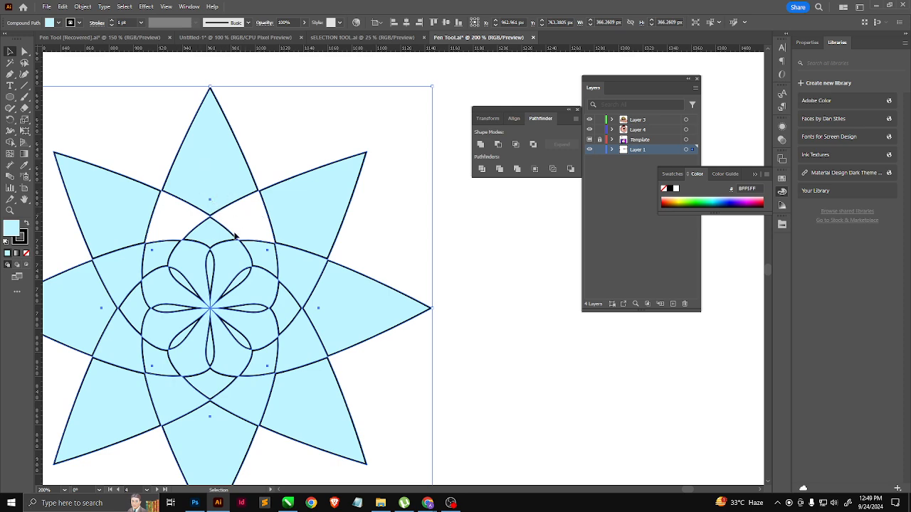
click(211, 266)
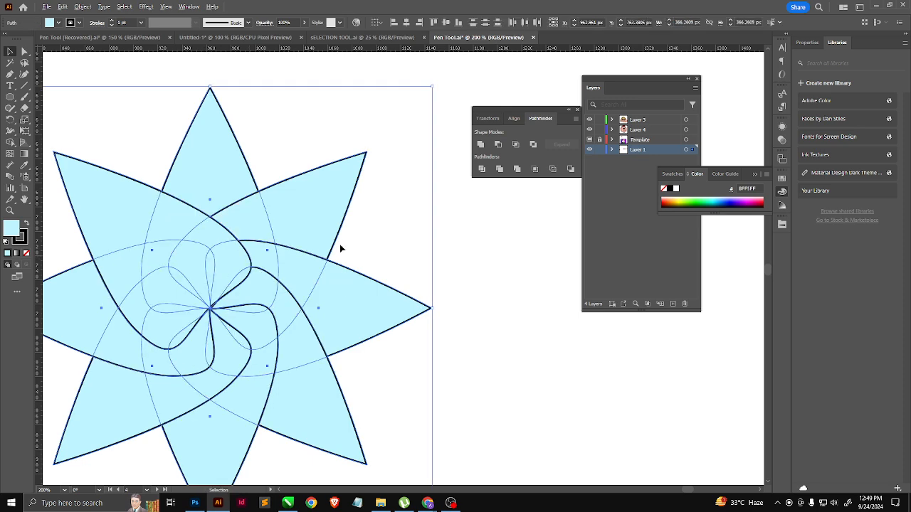
scroll(340, 246, down, 2)
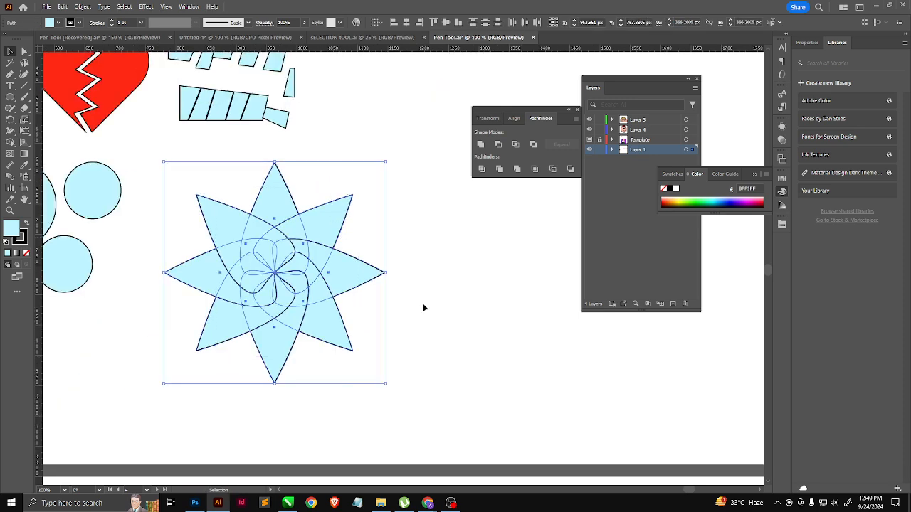
Step: Apply Pathfinder's Exclude to the eight overlapping petals and deselect the flower
click(534, 144)
click(408, 295)
scroll(321, 296, up, 2)
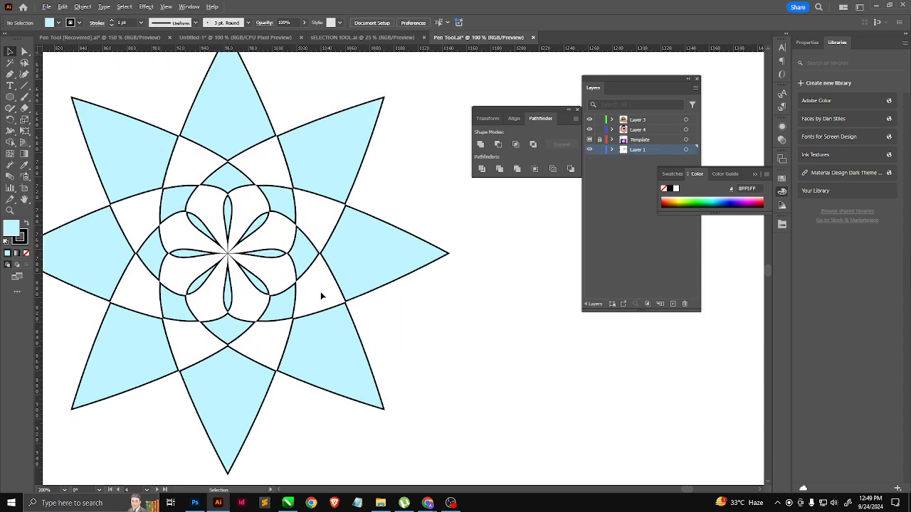
scroll(313, 269, down, 2)
Step: Place the flower in the empty area below the divided rectangle pieces and ungroup it
drag(349, 279, 230, 180)
scroll(230, 180, down, 3)
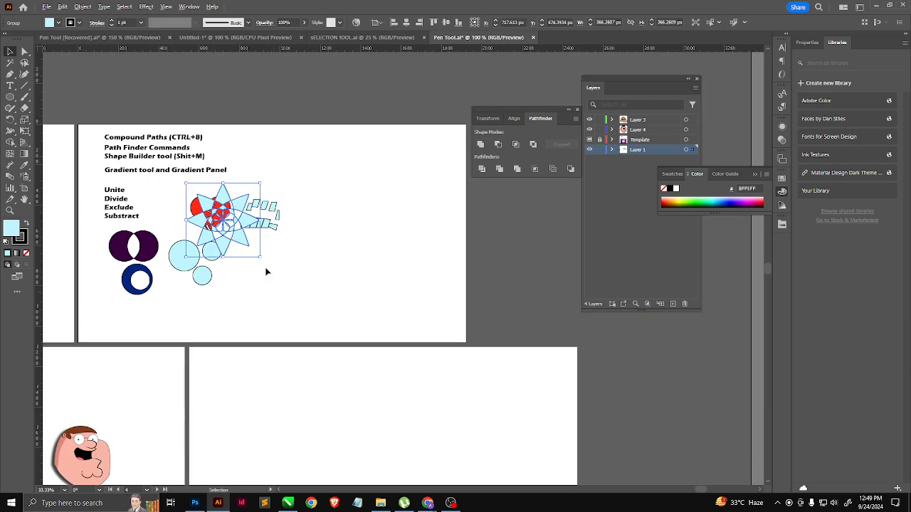
drag(244, 221, 292, 295)
scroll(293, 294, up, 2)
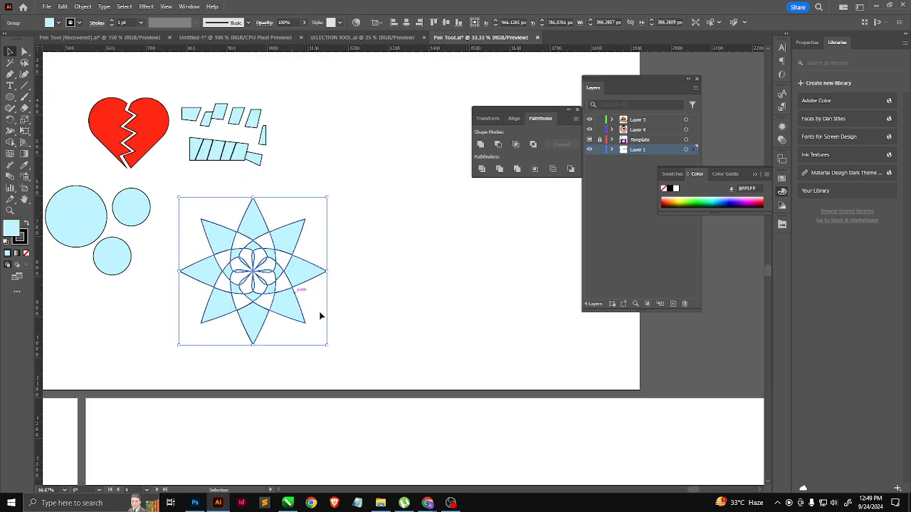
right_click(295, 274)
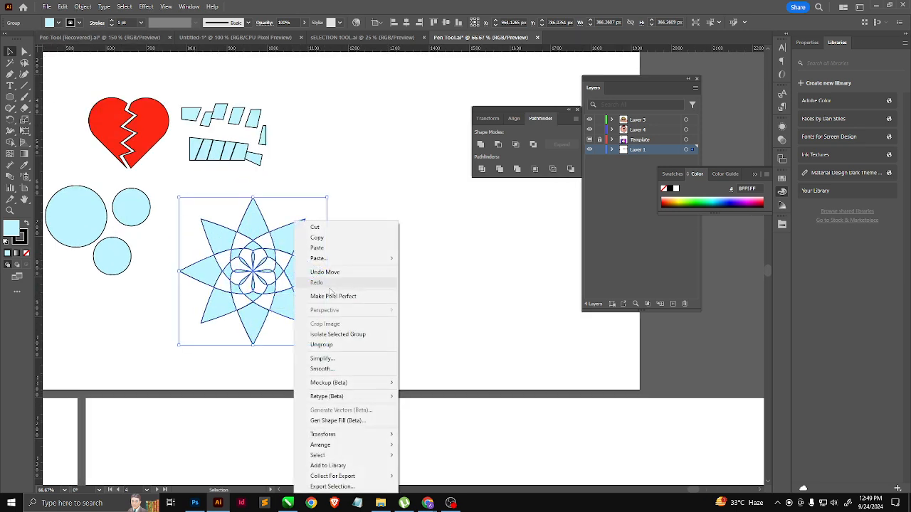
click(329, 346)
click(376, 315)
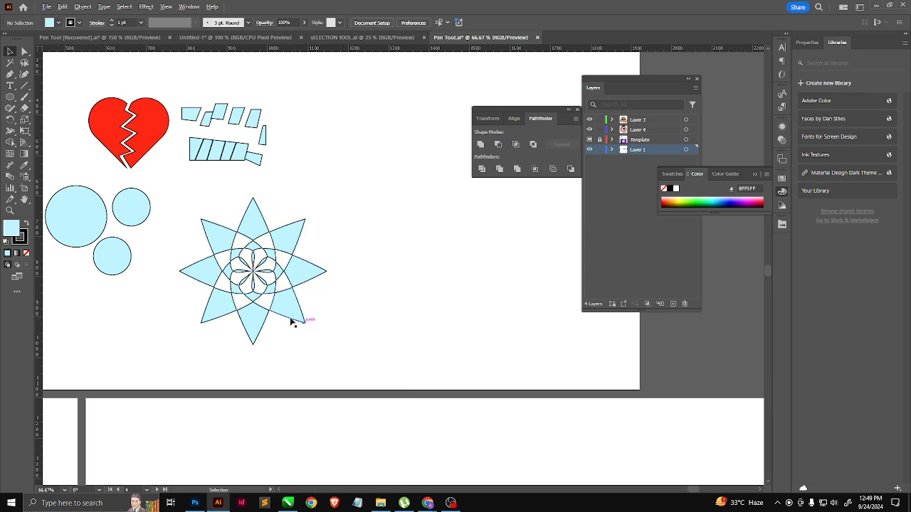
Step: Fill seven light blue pieces of the flower's inner ring with olive green, leaving out the lowest piece
scroll(292, 322, up, 1)
click(262, 269)
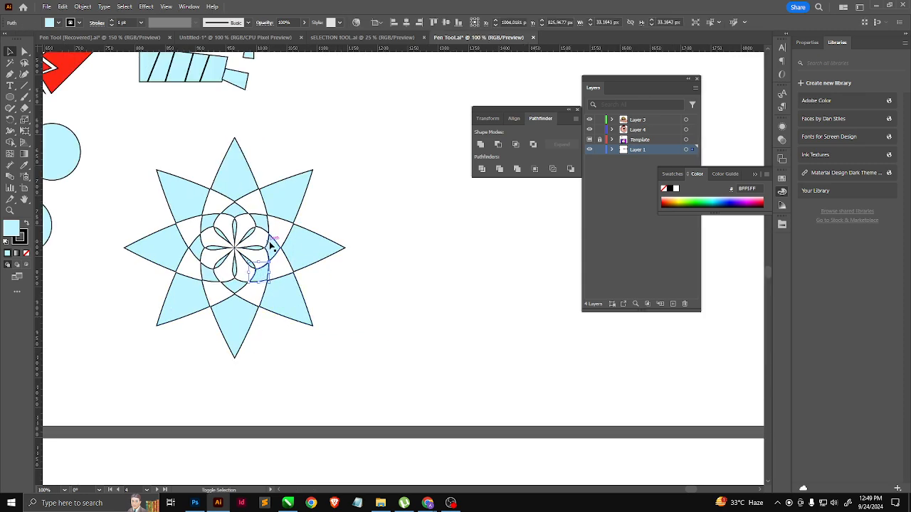
shift+click(271, 246)
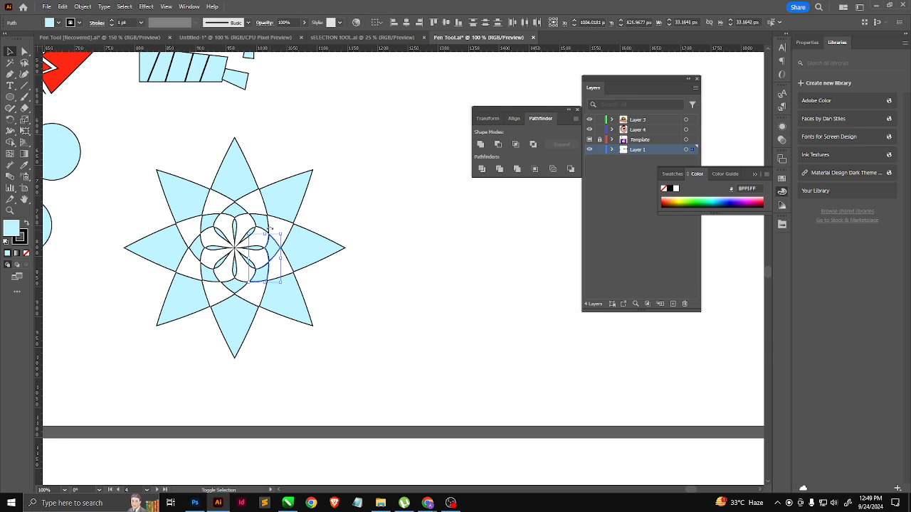
shift+click(237, 212)
shift+click(204, 235)
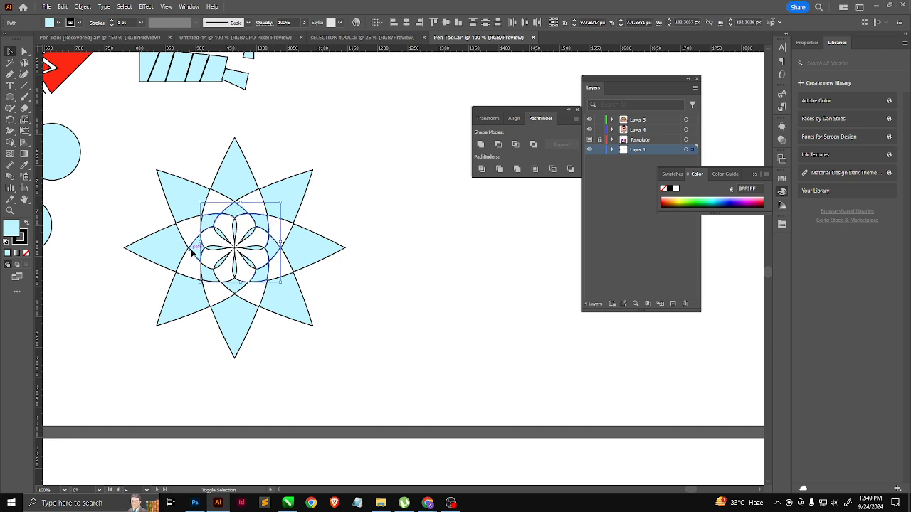
shift+click(191, 251)
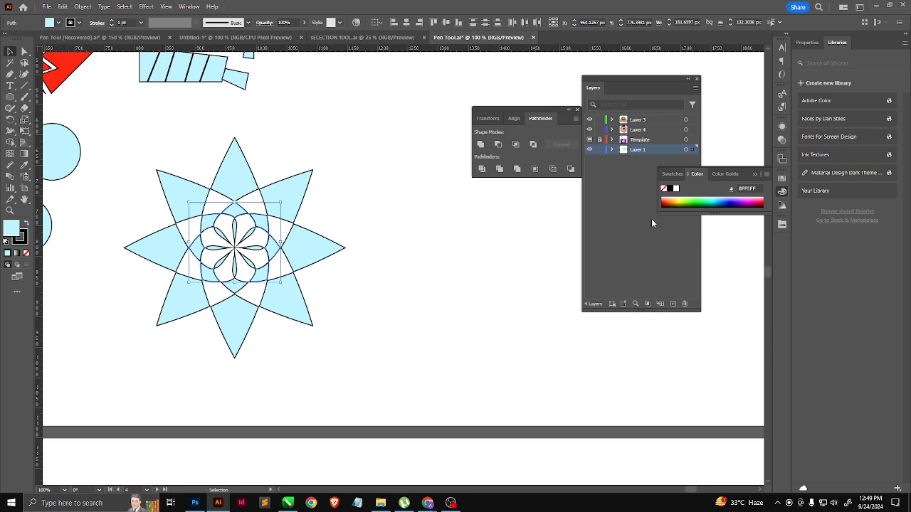
click(682, 201)
click(421, 320)
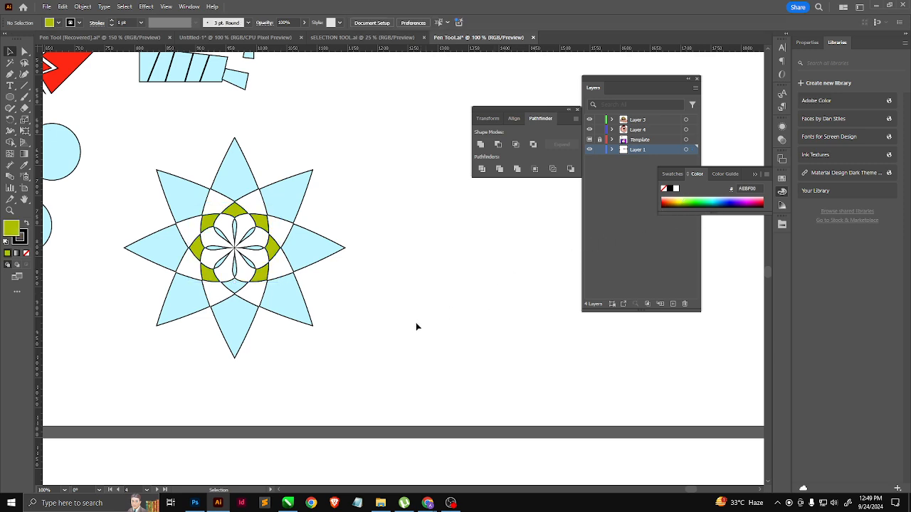
Step: Fill the teardrop shapes at the flower's center with bright green
scroll(226, 250, up, 1)
scroll(227, 251, up, 1)
click(237, 257)
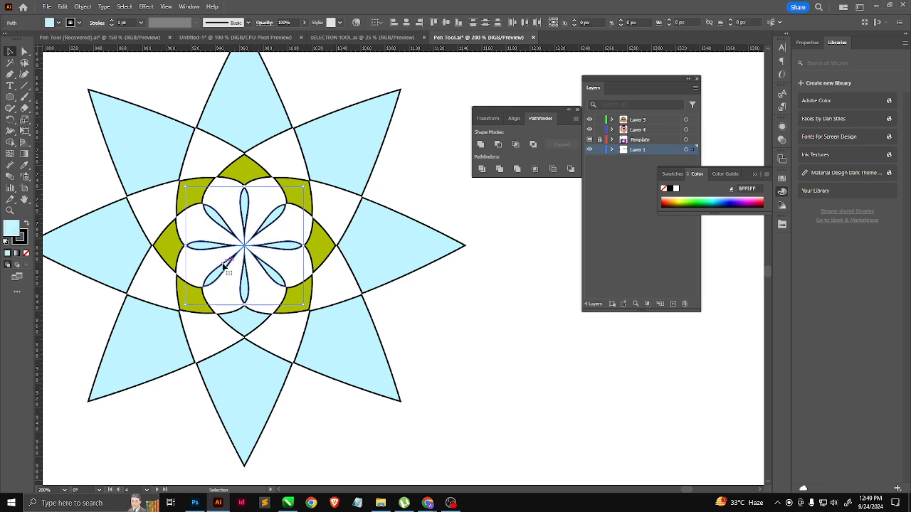
click(705, 201)
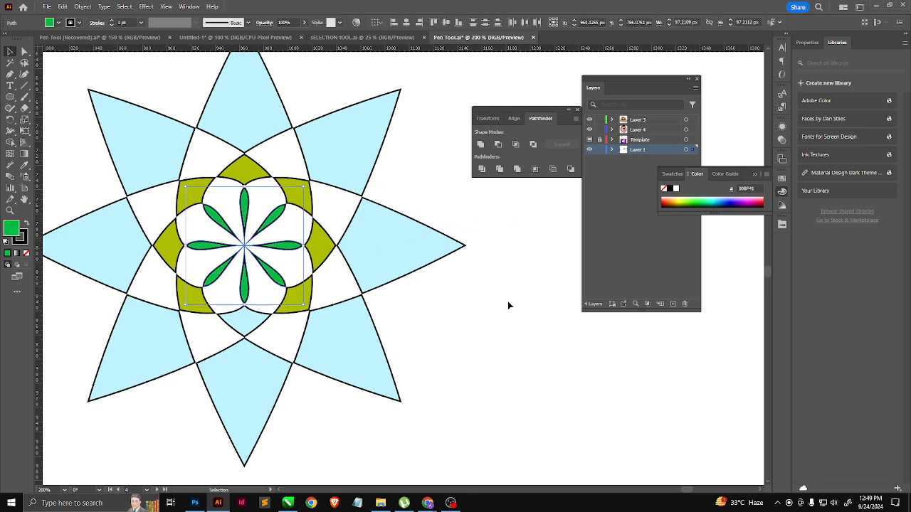
click(507, 301)
Step: Fill all eight outer points of the flower with dark navy blue
click(402, 249)
shift+click(340, 353)
shift+click(220, 378)
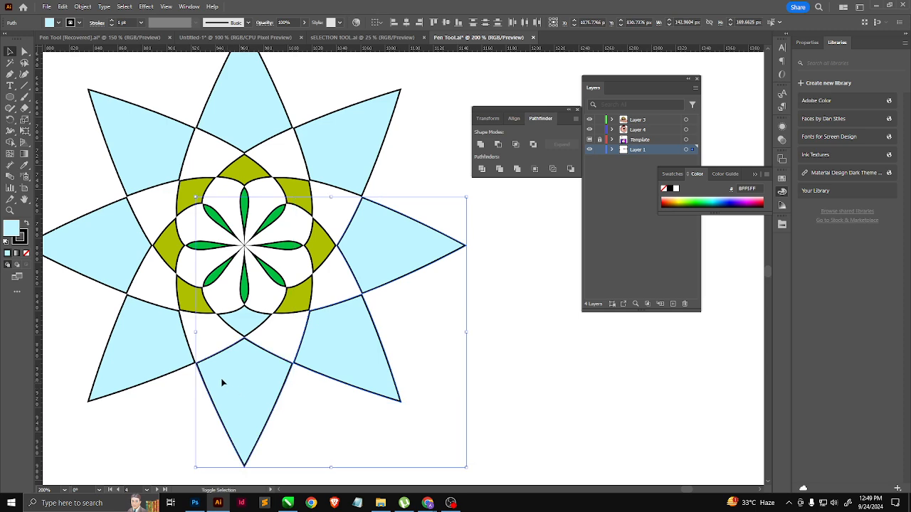
shift+click(136, 354)
shift+click(112, 250)
shift+click(138, 158)
shift+click(246, 100)
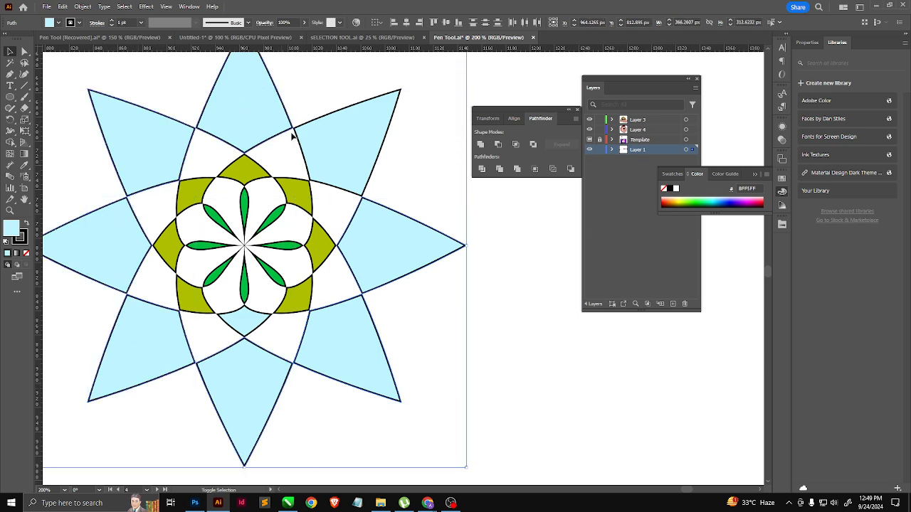
shift+click(332, 158)
click(727, 203)
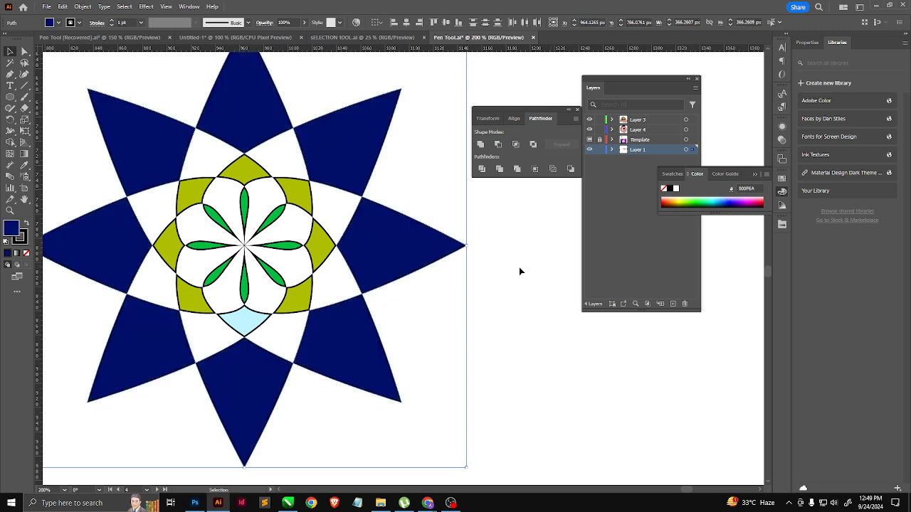
Step: Fill the lowest light blue piece of the flower's inner ring with the neighbouring olive green and deselect it
click(245, 323)
key(i)
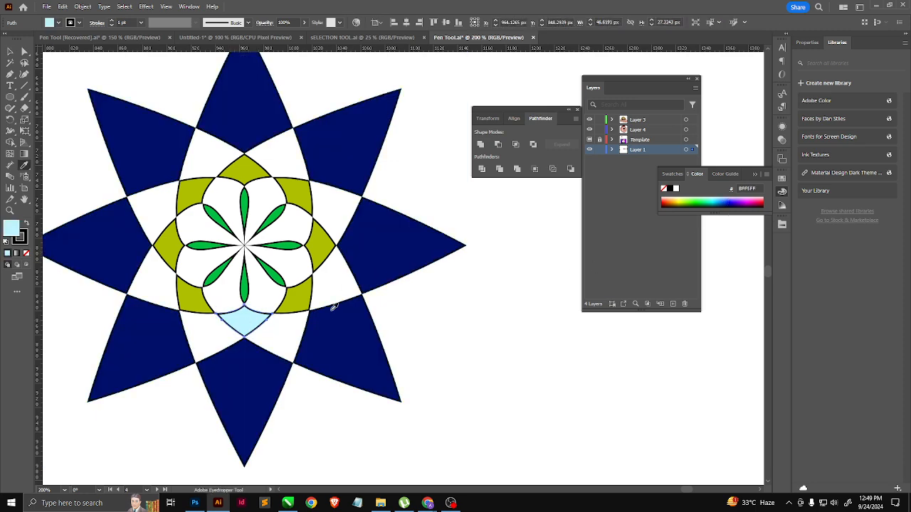
click(302, 296)
key(ctrl+shift+a)
scroll(399, 374, down, 2)
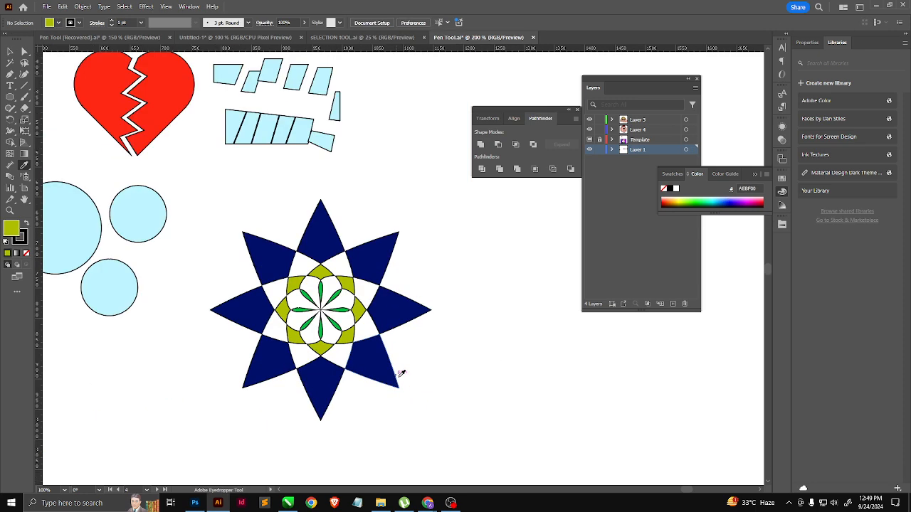
scroll(382, 385, down, 1)
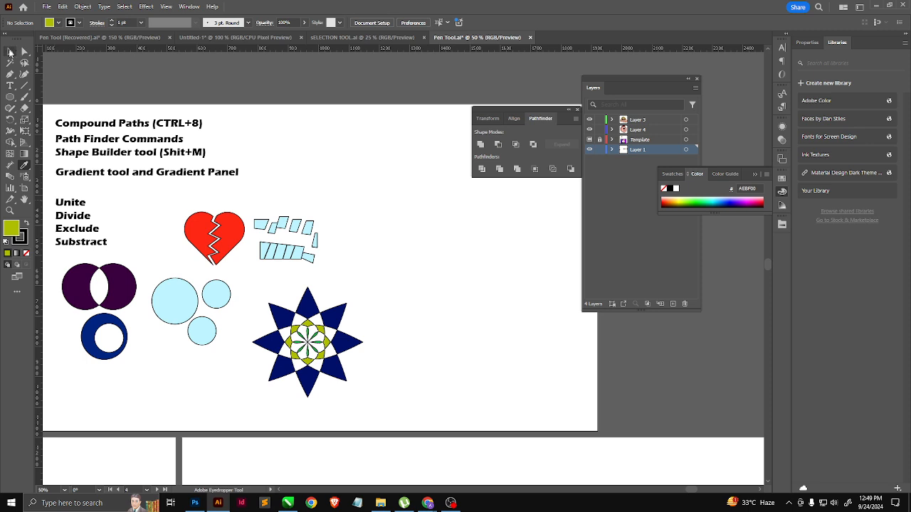
Step: Draw an olive green circle about 101 px wide above the flower's upper-left side and add a vertically overlapping copy
drag(10, 97, 56, 121)
scroll(355, 263, up, 3)
scroll(197, 306, down, 2)
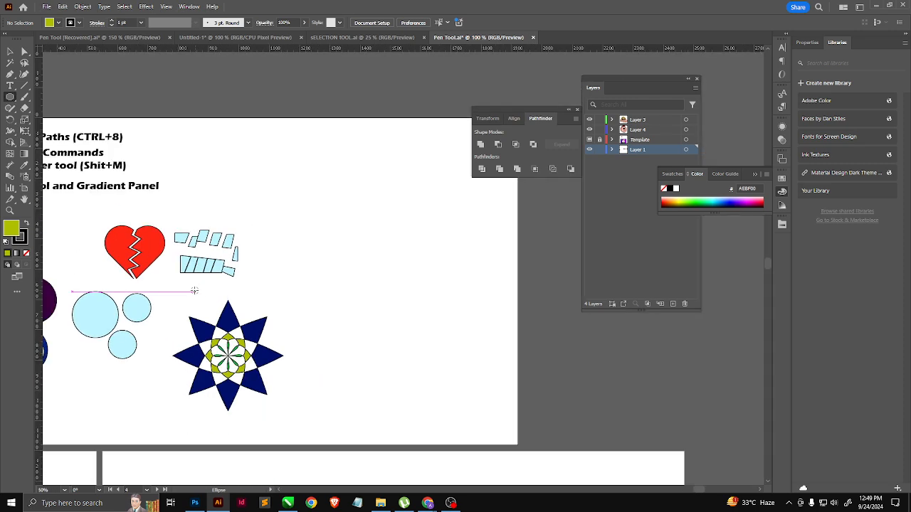
drag(165, 291, 179, 321)
key(v)
scroll(174, 310, up, 2)
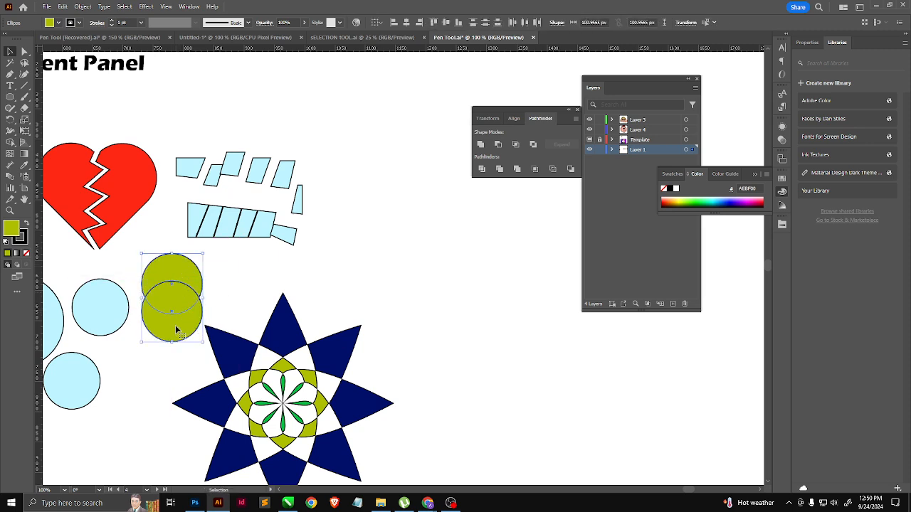
Step: Try Minus Front and Minus Back on the two overlapping olive circles, undoing each attempt
click(498, 145)
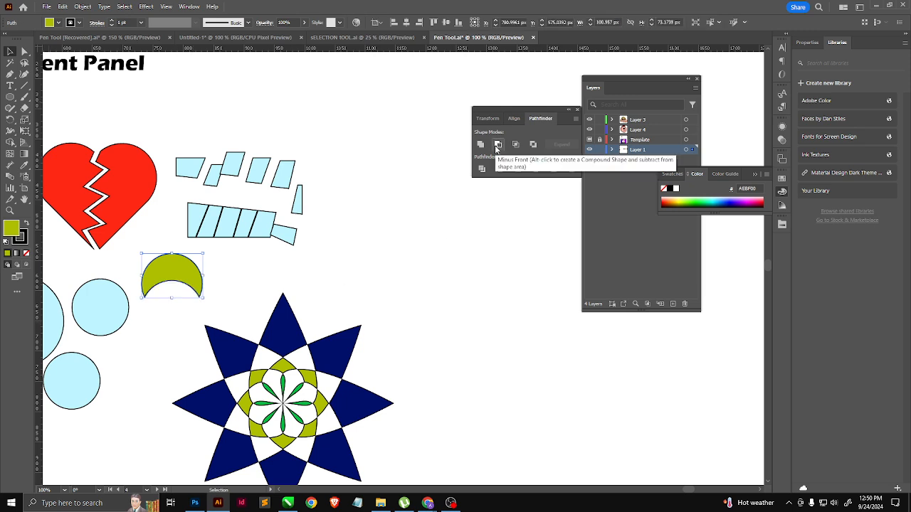
key(ctrl+z)
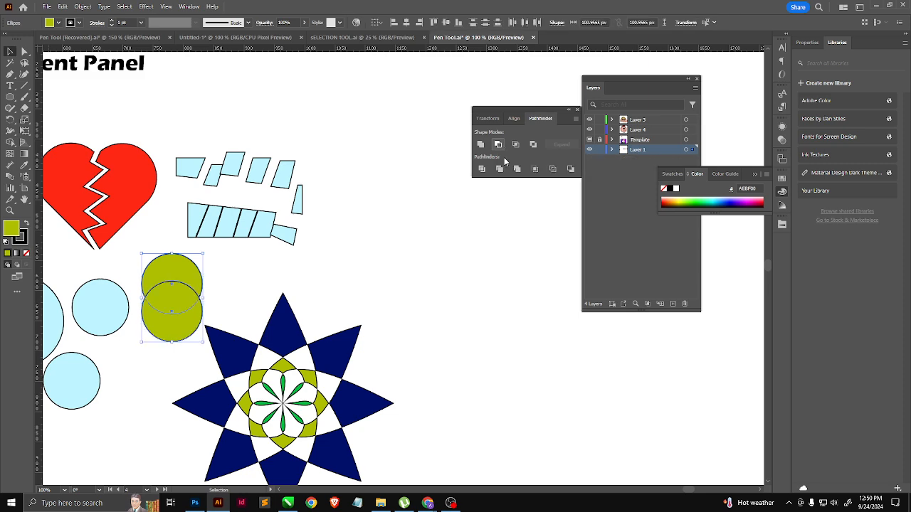
click(570, 170)
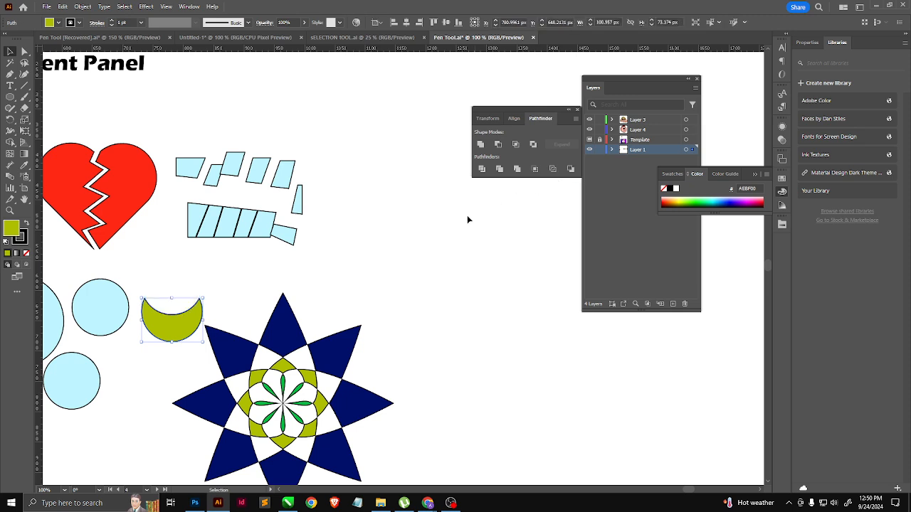
key(a)
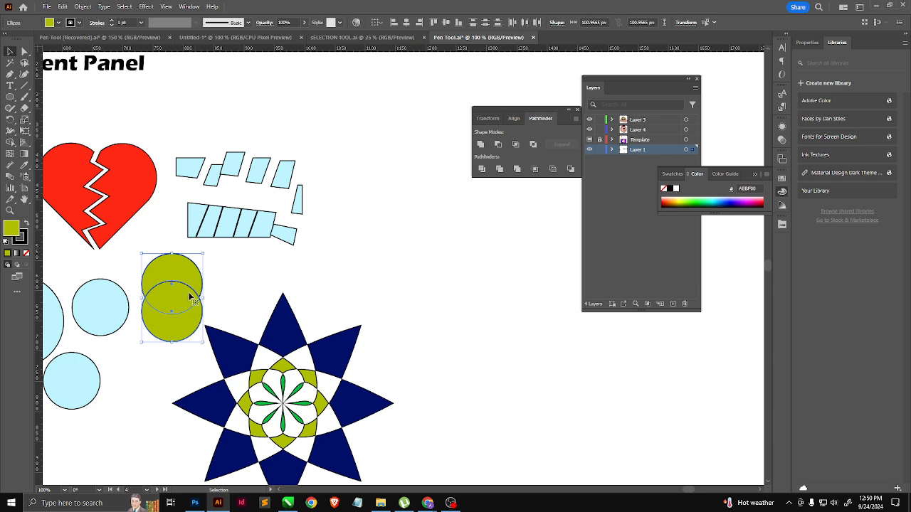
Step: Intersect the two overlapping olive circles to keep only their shared leaf shape
key(ctrl+minus)
key(ctrl+minus)
key(ctrl+minus)
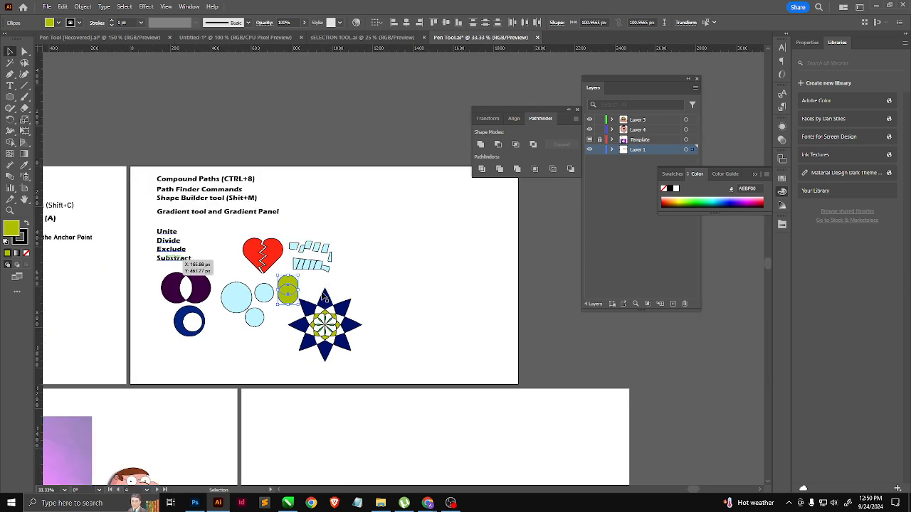
key(ctrl+plus)
key(ctrl+plus)
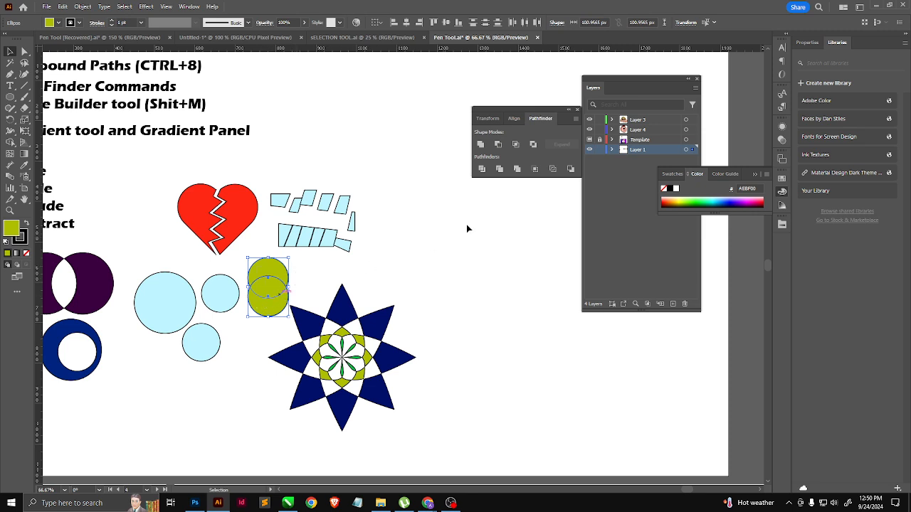
click(519, 142)
key(ctrl+plus)
key(ctrl+plus)
drag(254, 271, 268, 249)
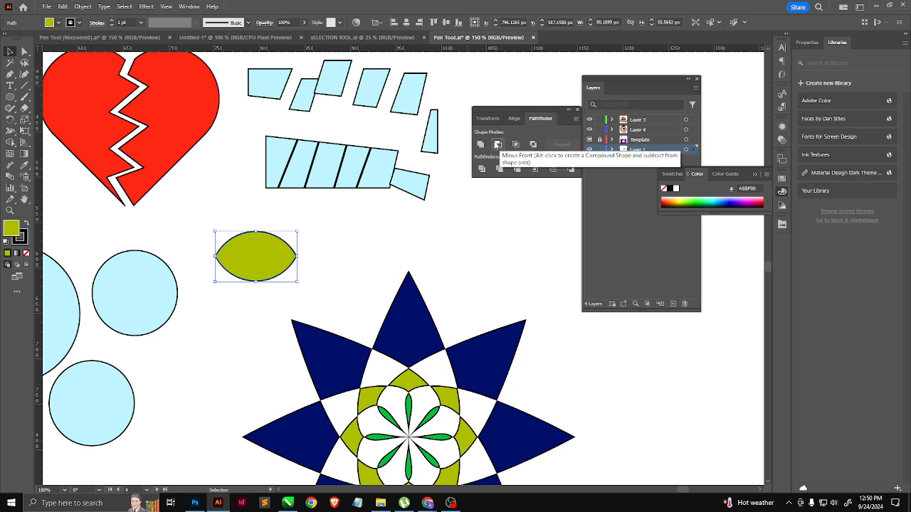
Step: Move the leaf over the right edge of the upper small light blue circle and trim the overlapping shapes
drag(370, 228, 198, 316)
drag(256, 262, 186, 302)
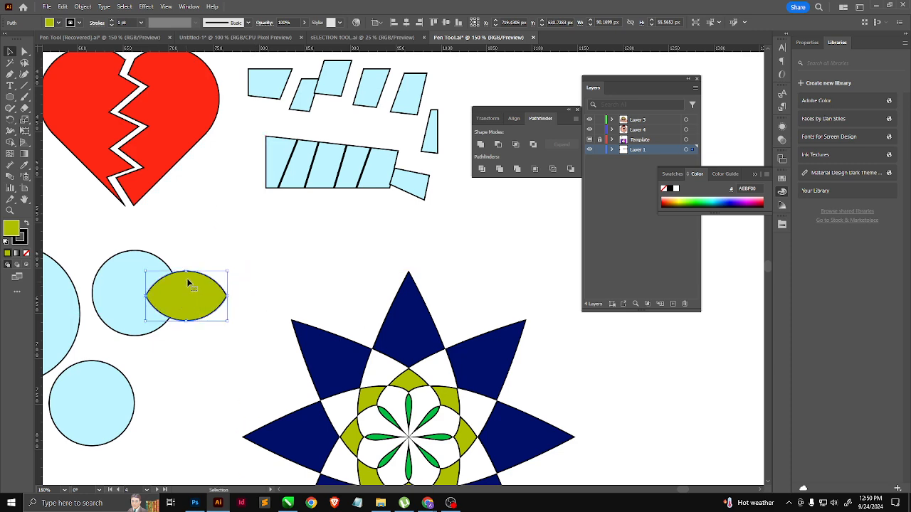
shift+click(152, 306)
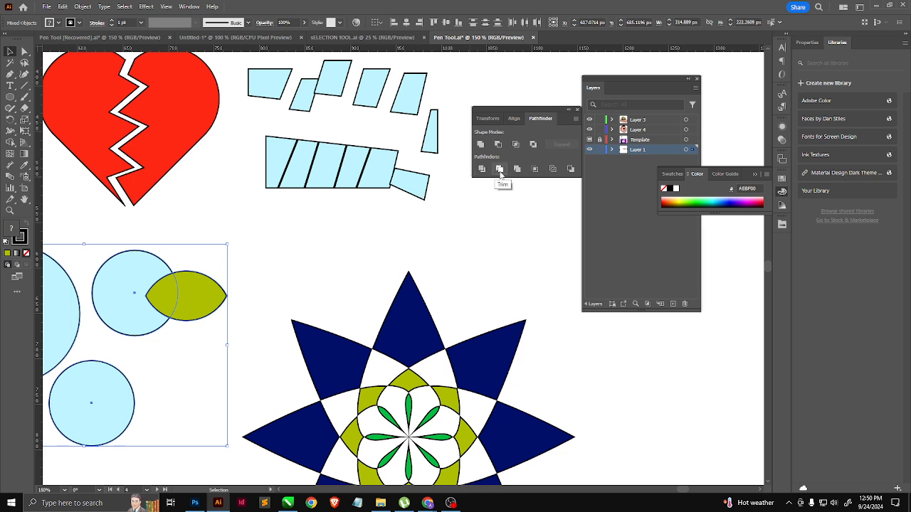
click(499, 170)
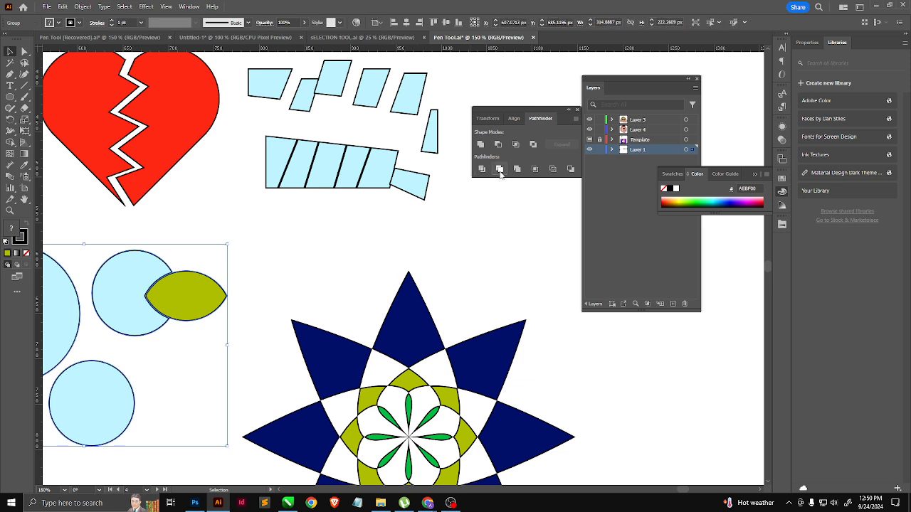
Step: Ungroup the trimmed leaf and light blue circles
click(274, 250)
click(188, 300)
right_click(191, 300)
click(218, 150)
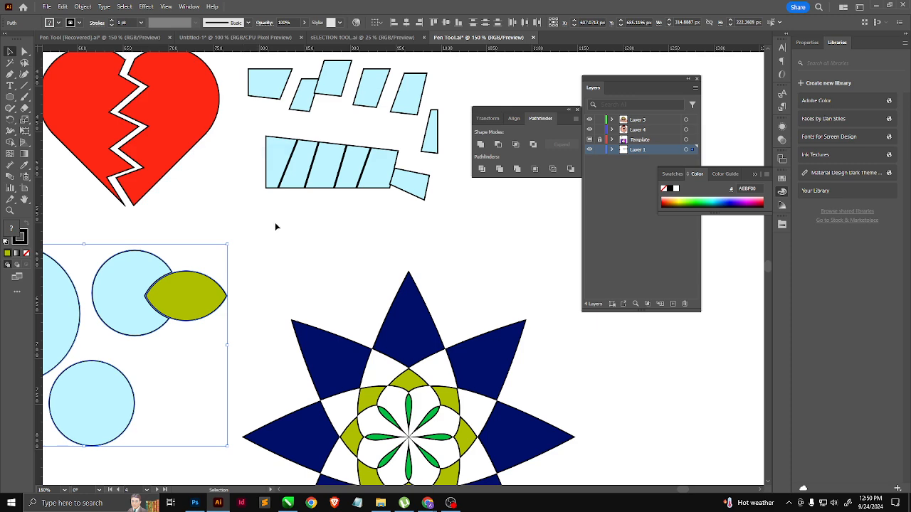
click(275, 228)
Step: Move the leaf over the right edge of the lower small light blue circle and trim the pair
drag(183, 290, 216, 338)
key(ctrl+minus)
key(ctrl+minus)
shift+click(178, 334)
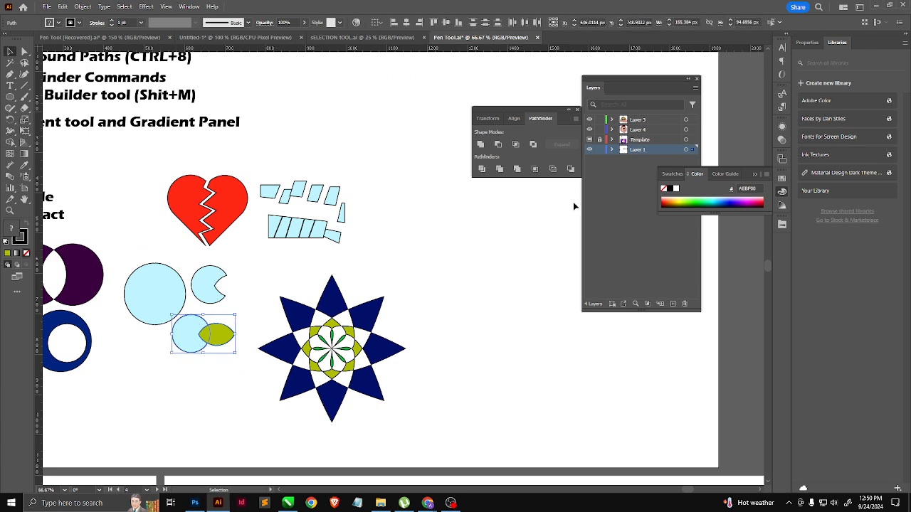
click(499, 168)
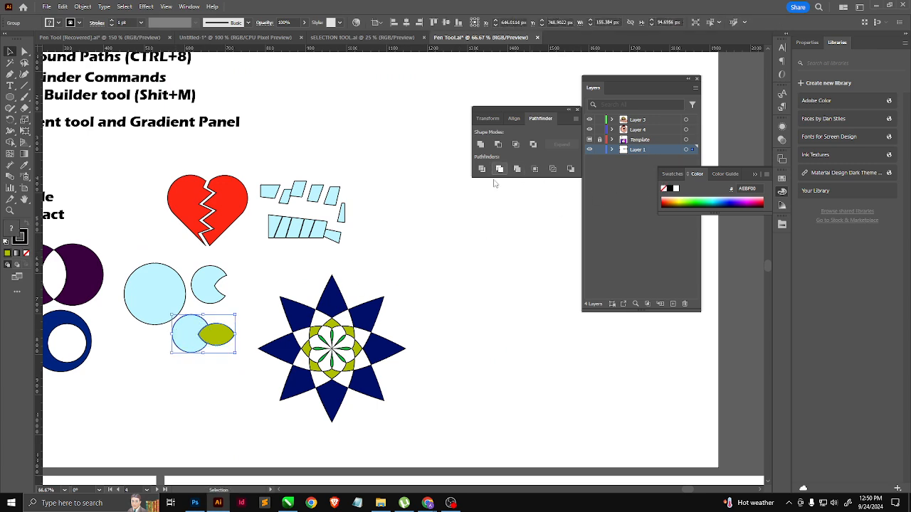
click(218, 373)
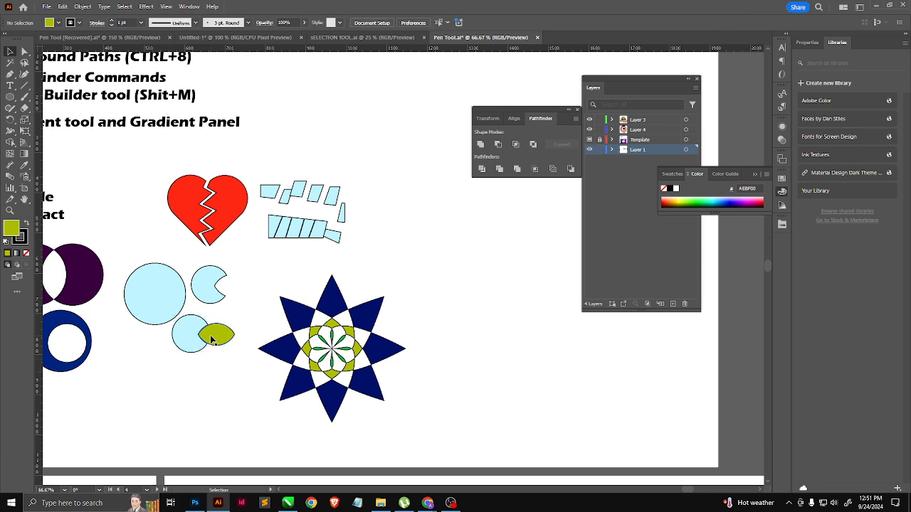
Step: Ungroup the trimmed pair and move the leaf into the space between the notched circles and the flower
right_click(211, 340)
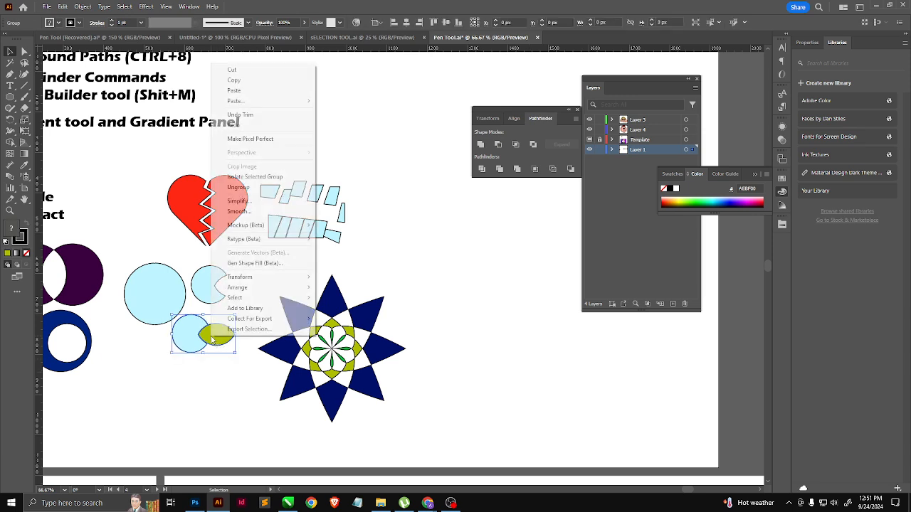
click(239, 188)
drag(220, 332, 243, 301)
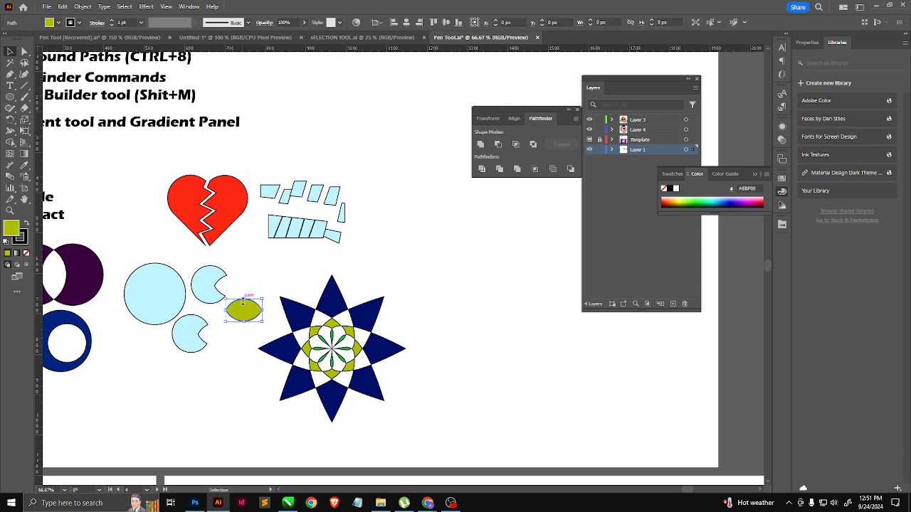
key(ctrl+plus)
key(ctrl+plus)
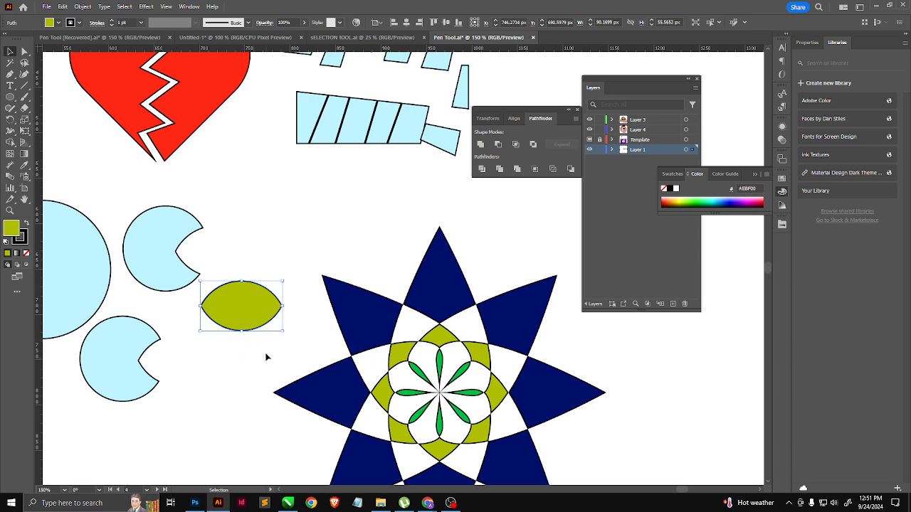
Step: Place the leaf across the top edge of the large light blue circle and select both shapes
scroll(280, 325, down, 2)
drag(460, 238, 441, 250)
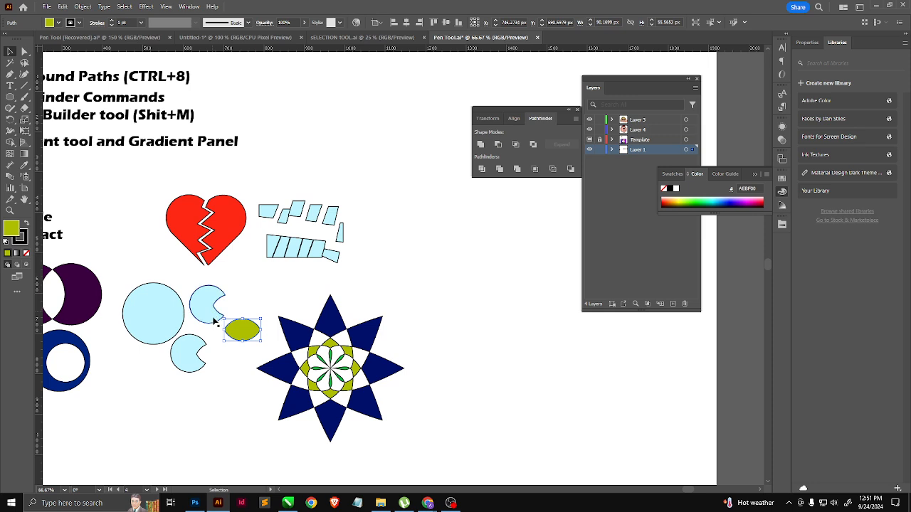
click(168, 319)
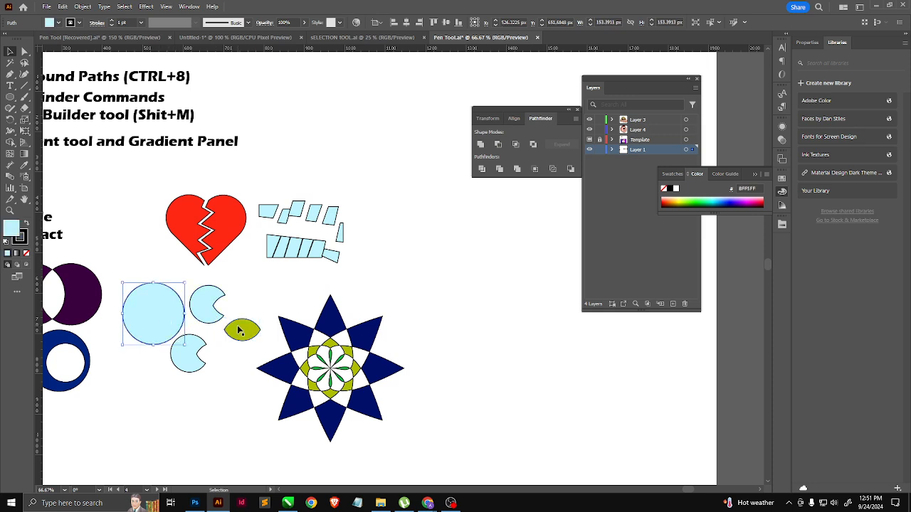
drag(240, 330, 148, 283)
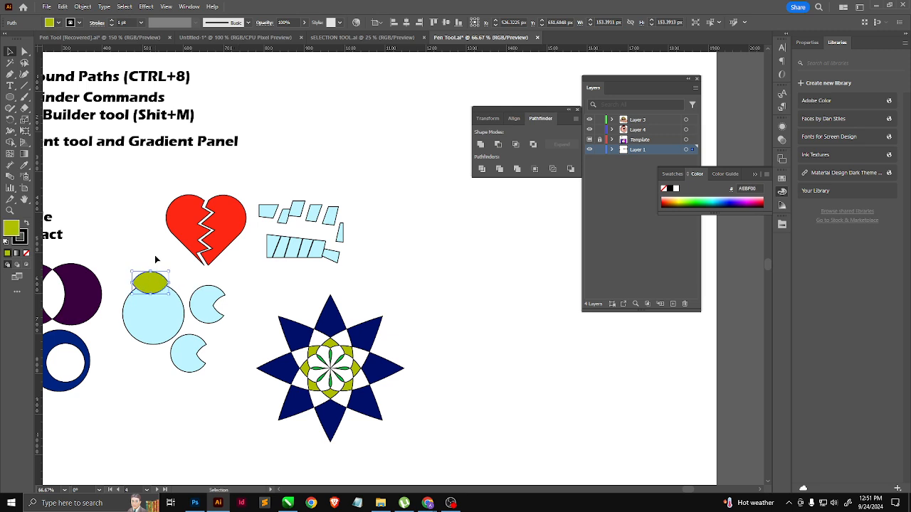
shift+click(140, 312)
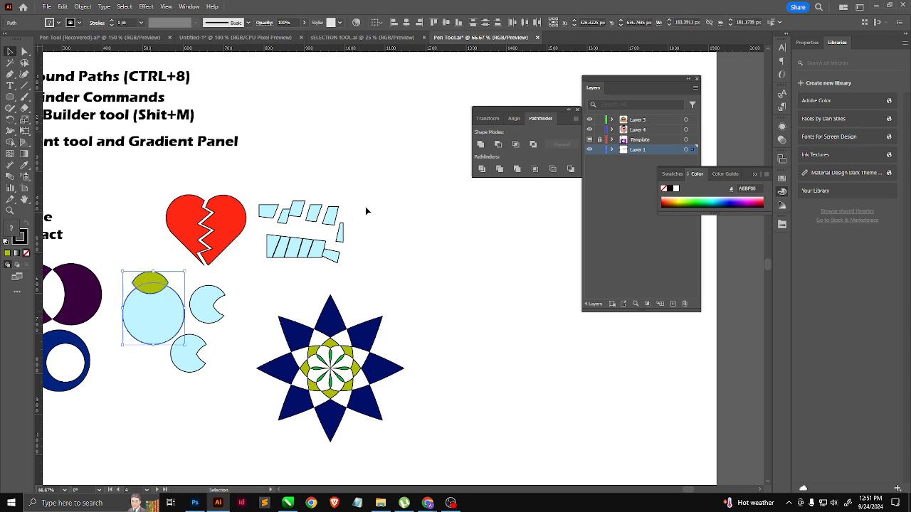
Step: Merge the leaf with the large light blue circle and shift the merged group slightly
click(516, 169)
click(235, 321)
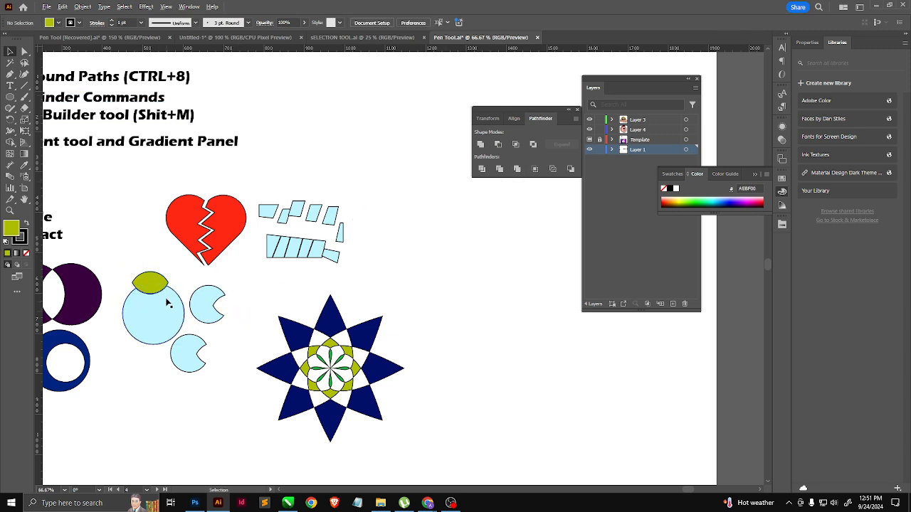
scroll(163, 296, up, 1)
drag(142, 266, 148, 256)
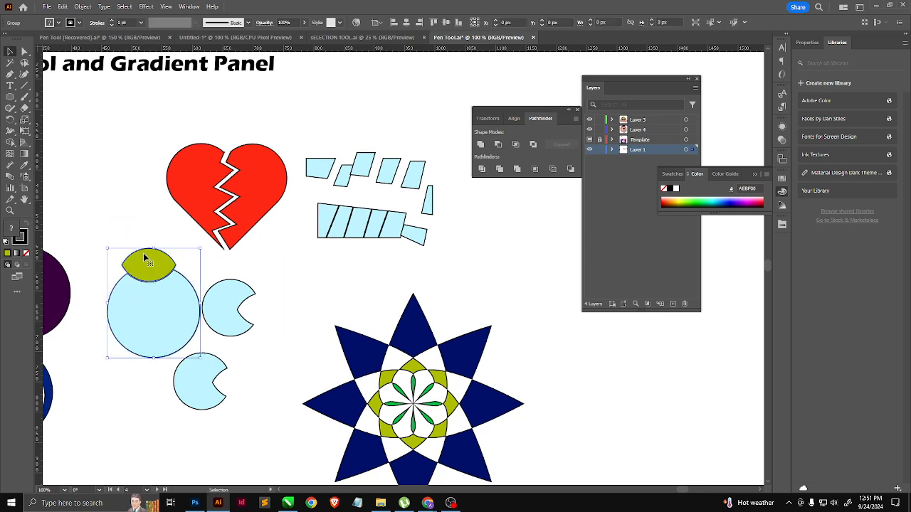
Step: Ungroup the merged shapes and move the leaf clear above the large circle
right_click(154, 274)
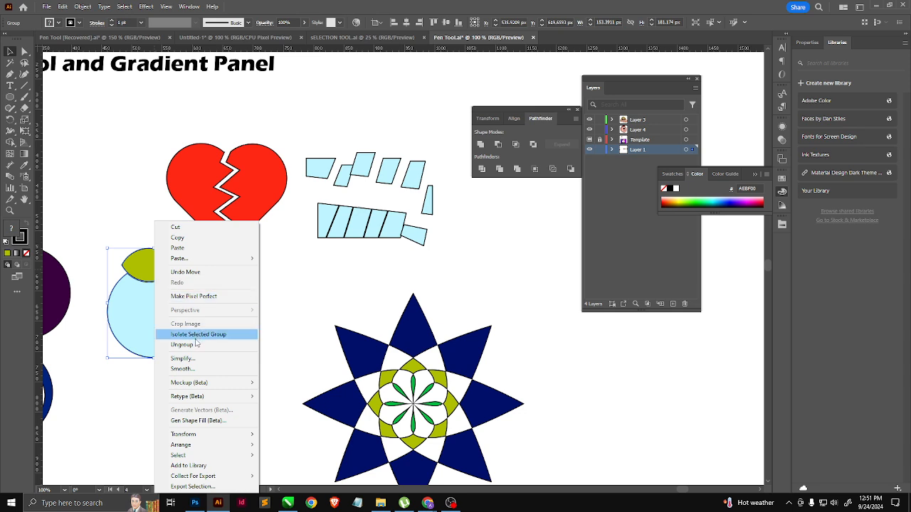
click(196, 345)
click(135, 246)
drag(151, 276, 142, 240)
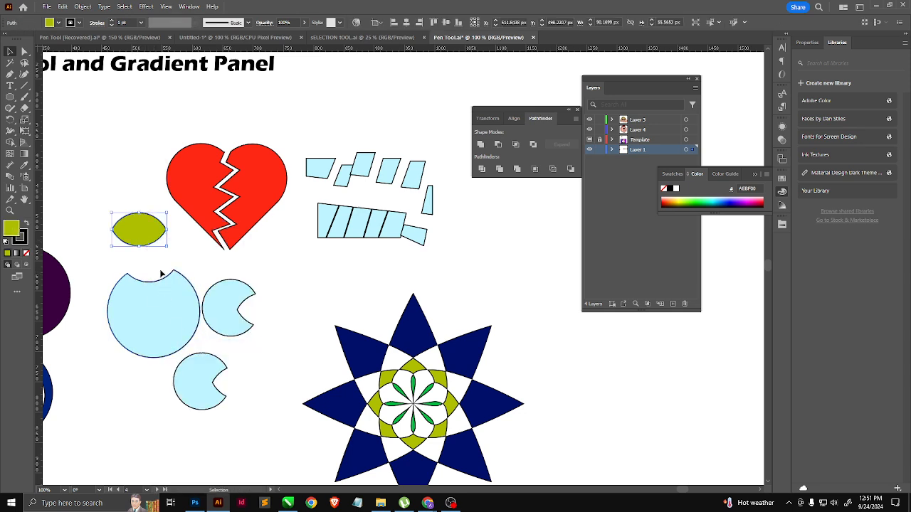
Step: Undo the leaf's move, the ungrouping and the merge with the large circle
key(ctrl+z)
key(ctrl+z)
key(ctrl+z)
key(ctrl+z)
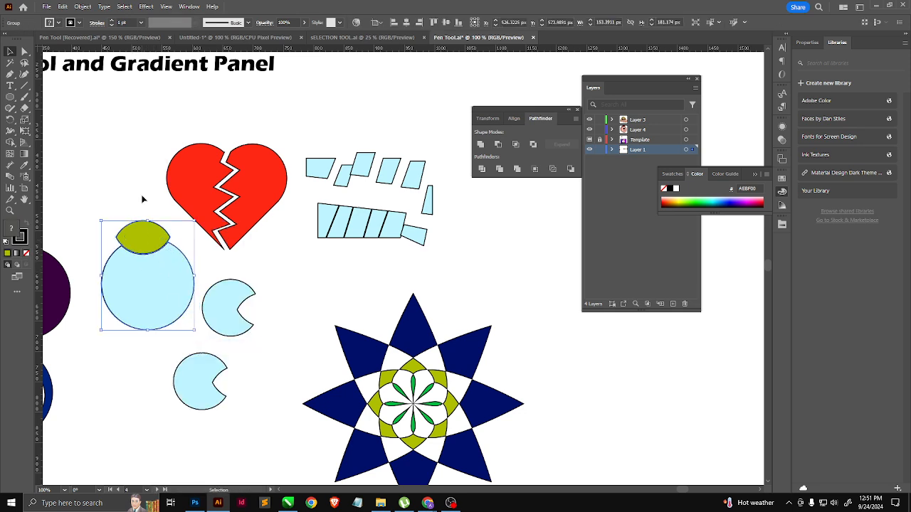
key(ctrl+shift+z)
key(v)
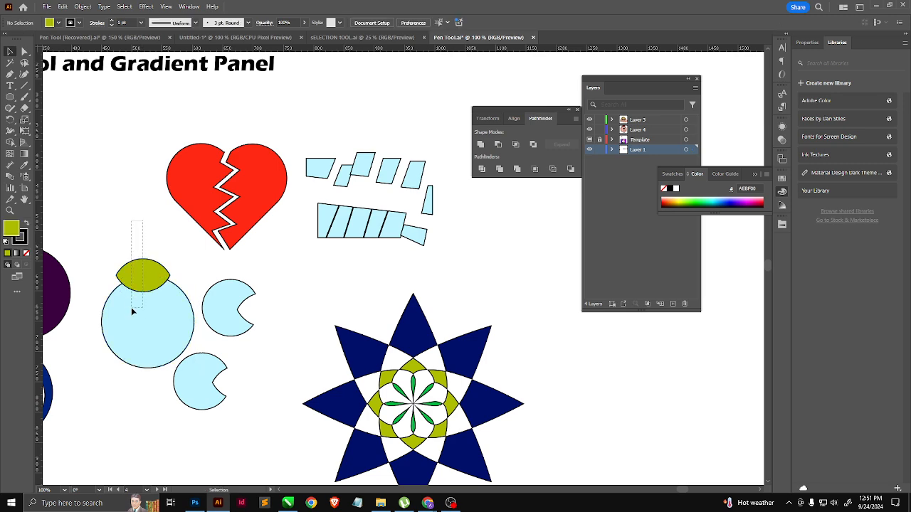
Step: Merge the leaf with the large light blue circle again, and ungroup them to place the leaf inside the notched circle
click(133, 311)
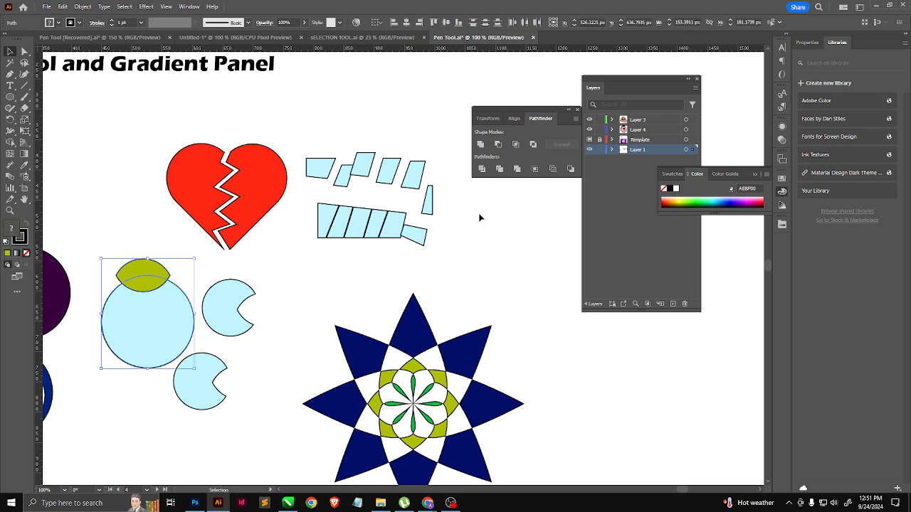
click(513, 170)
mouse_move(173, 286)
mouse_down()
mouse_move(172, 254)
mouse_move(152, 203)
mouse_move(169, 287)
mouse_up()
right_click(149, 221)
click(183, 345)
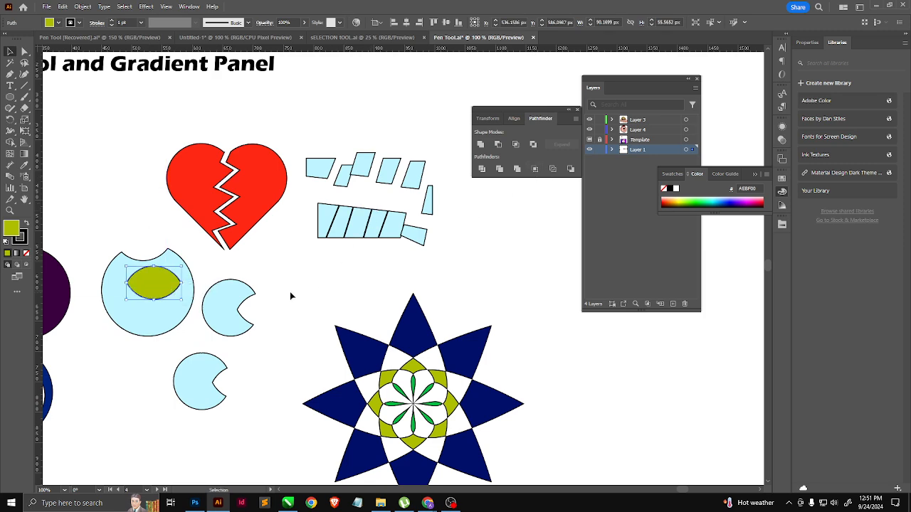
Step: Try Crop on the leaf and the notched light blue circle, and undo it
shift+click(165, 305)
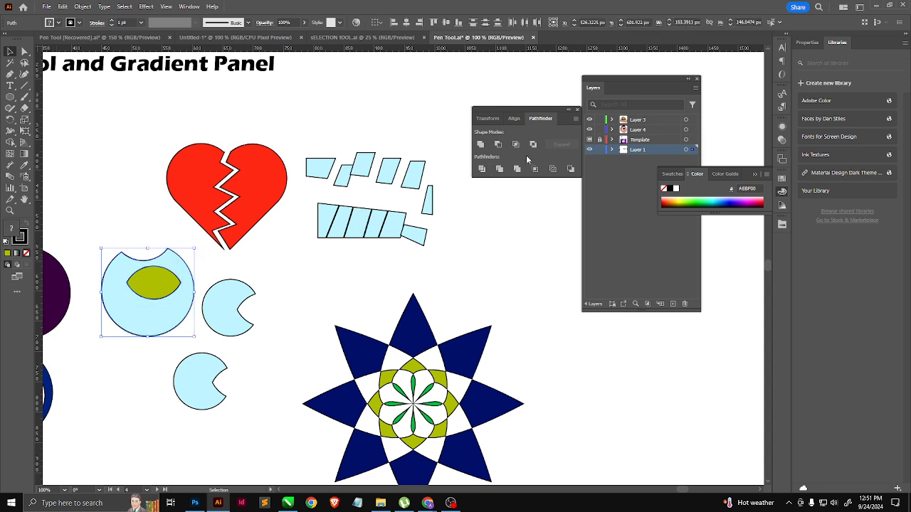
click(535, 171)
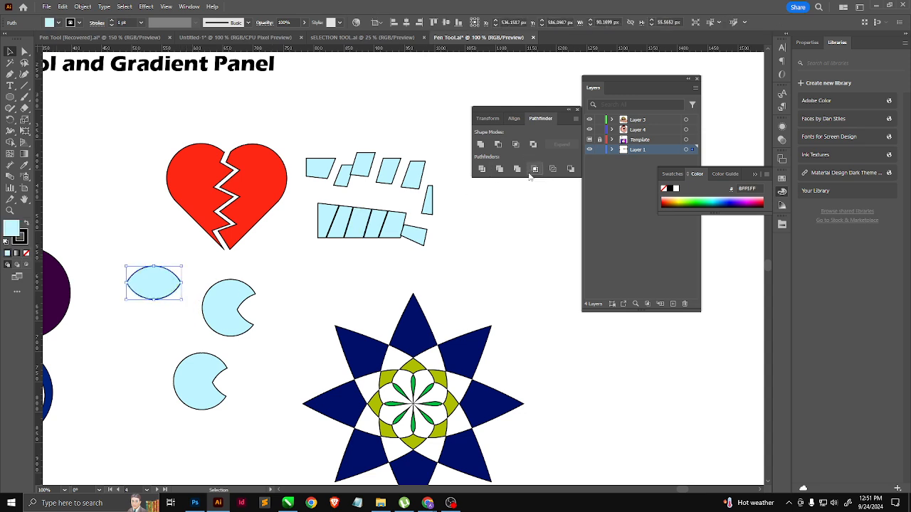
key(a)
key(ctrl+z)
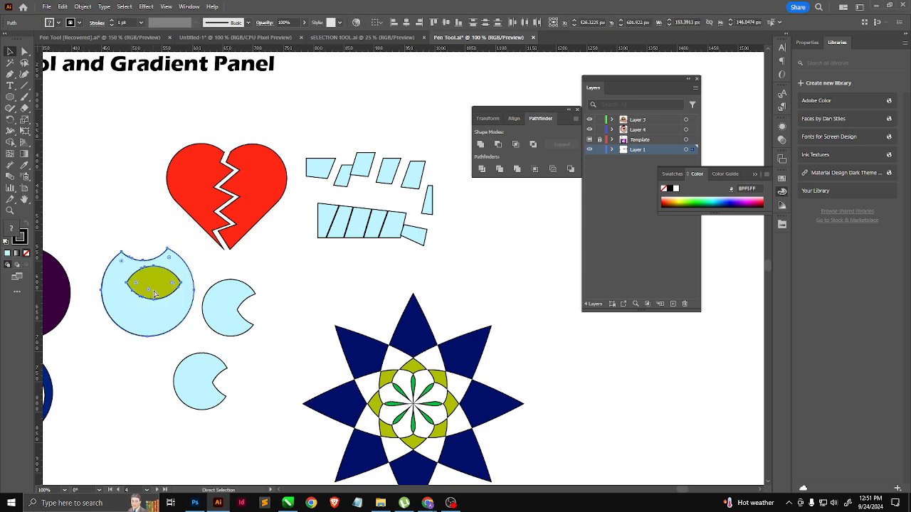
key(v)
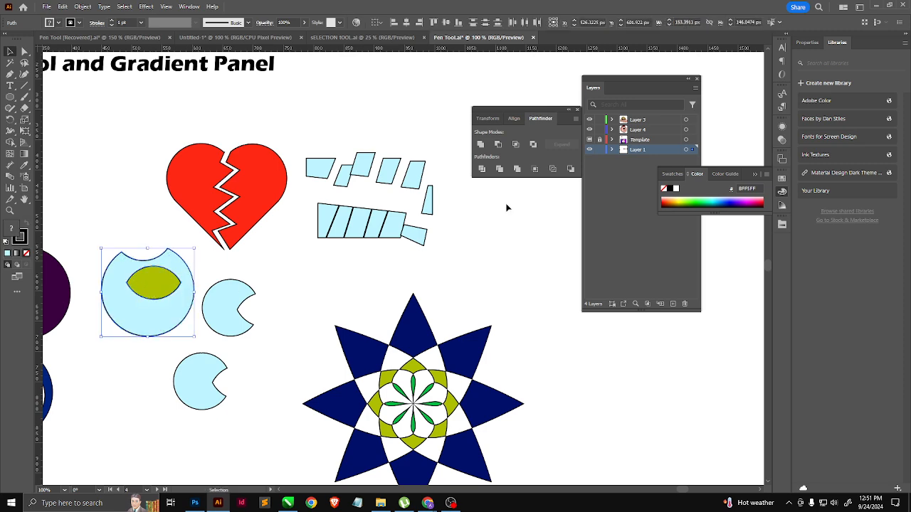
Step: Apply Outline to the leaf and the notched circle, and ungroup the resulting paths
click(554, 172)
click(179, 297)
click(178, 297)
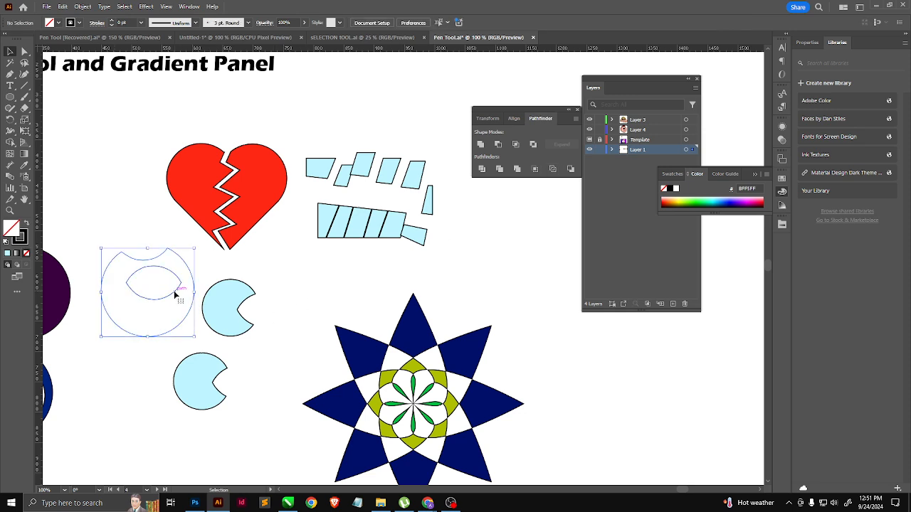
right_click(177, 296)
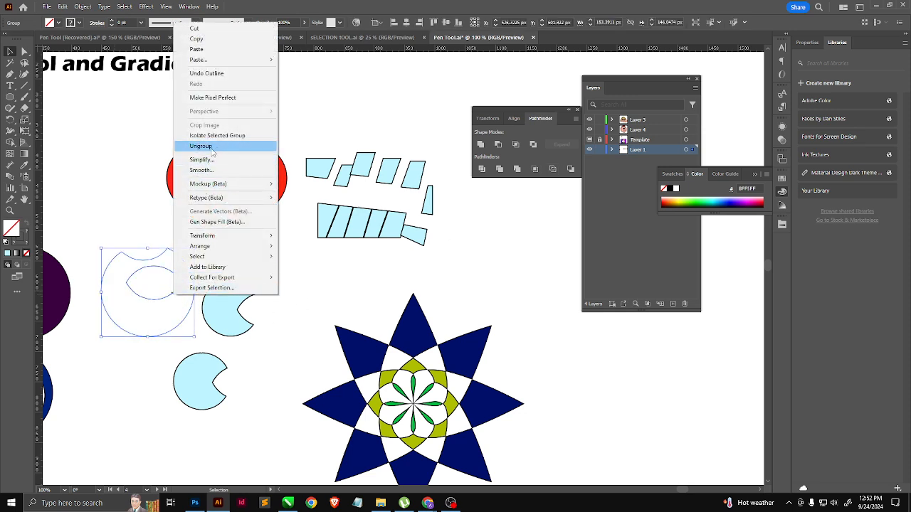
click(201, 146)
click(272, 296)
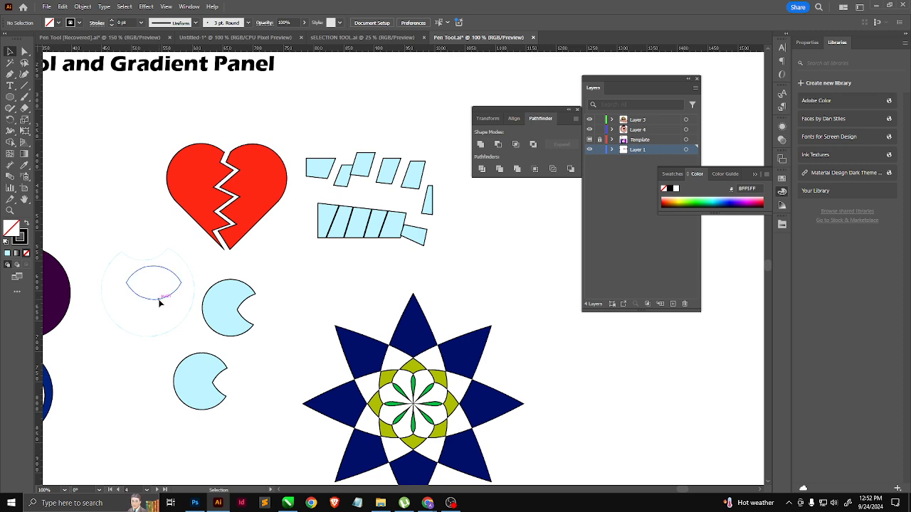
Step: Separate the outlined paths, placing the leaf outline below the notched circle outline
drag(159, 302, 157, 324)
drag(194, 285, 208, 275)
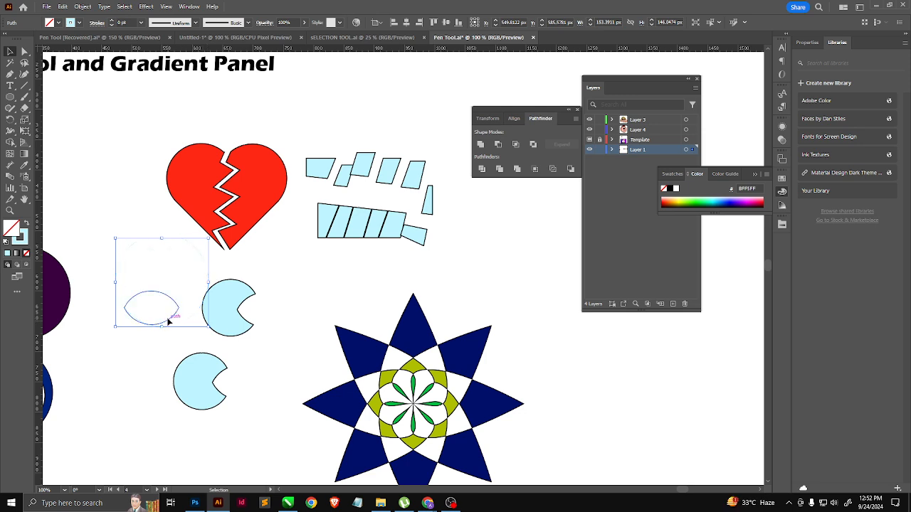
drag(168, 320, 139, 361)
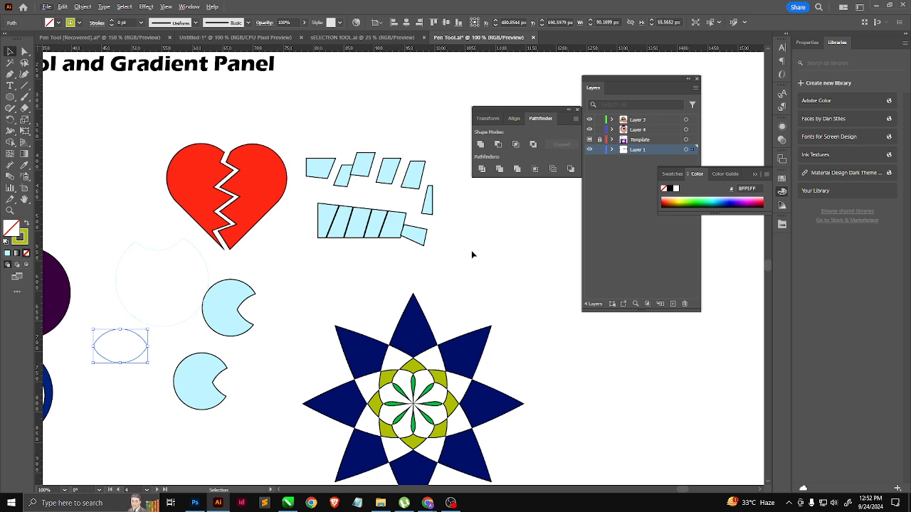
scroll(452, 339, down, 3)
scroll(231, 265, up, 1)
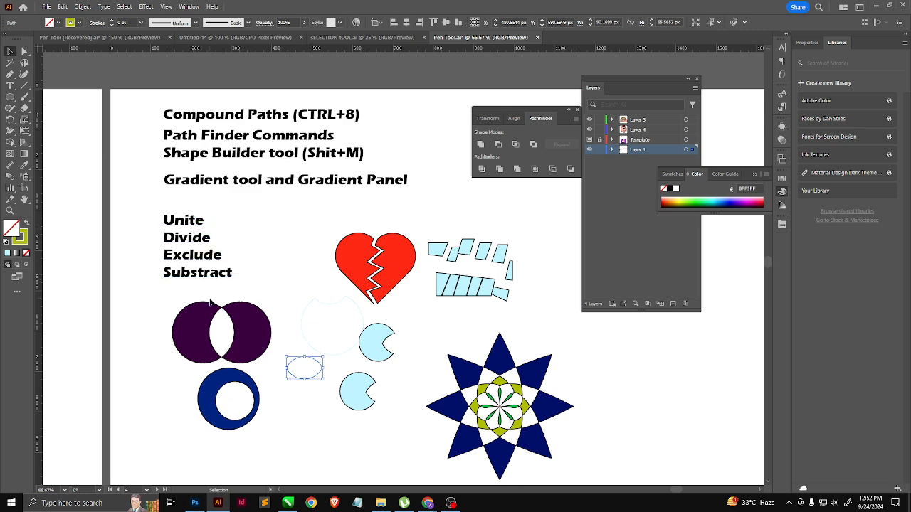
scroll(214, 235, right, 4)
scroll(221, 230, down, 1)
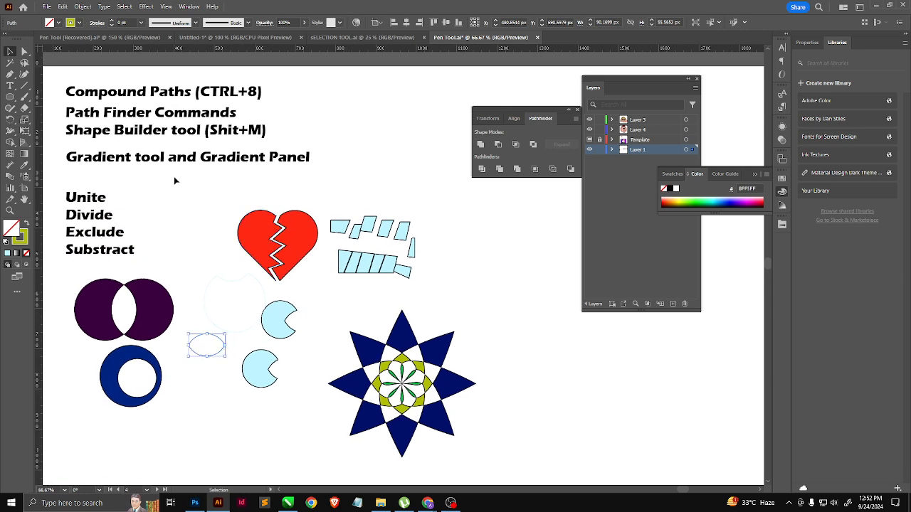
click(148, 142)
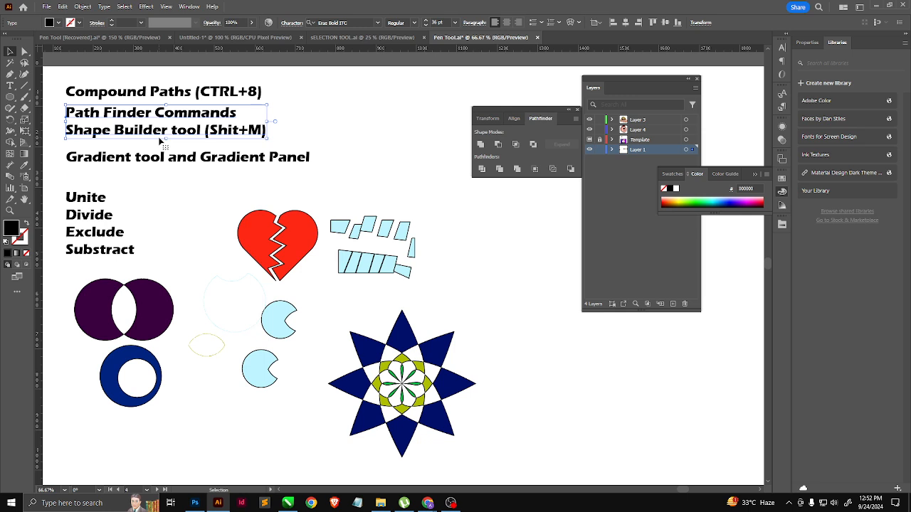
scroll(156, 285, down, 1)
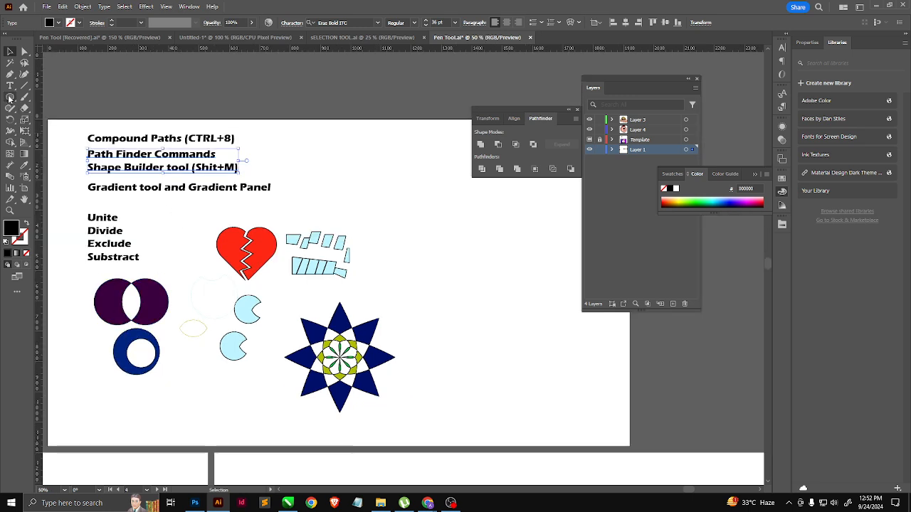
Step: Draw two overlapping circles in the empty area beside the heart, the smaller about 185 px wide, with the default white fill and black stroke
drag(10, 97, 62, 141)
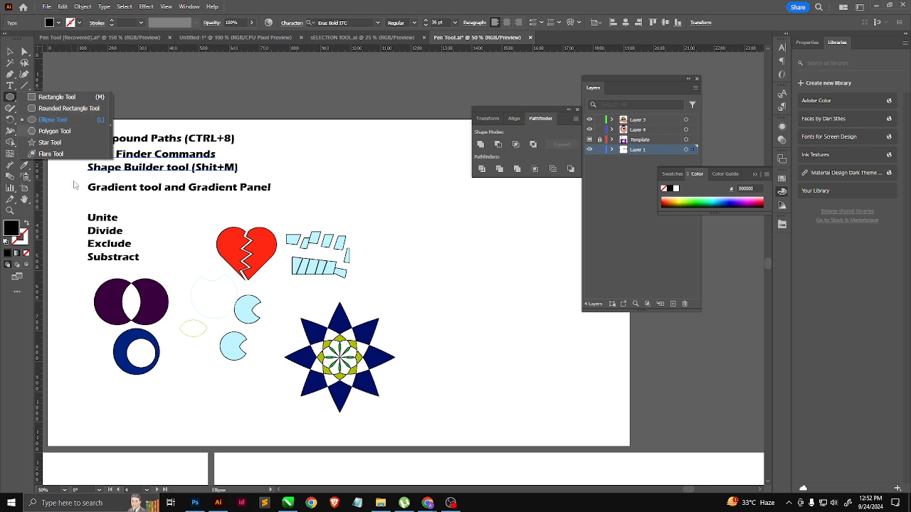
click(57, 126)
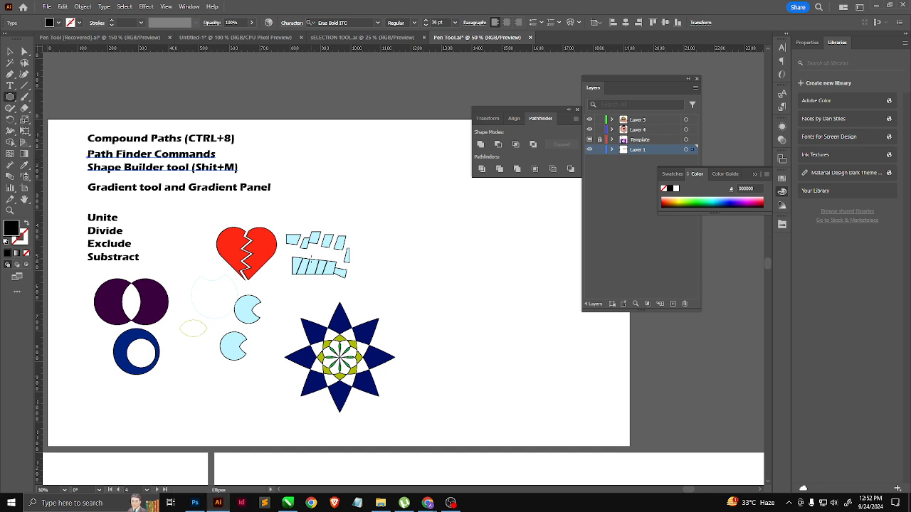
drag(318, 209, 215, 214)
drag(256, 168, 328, 236)
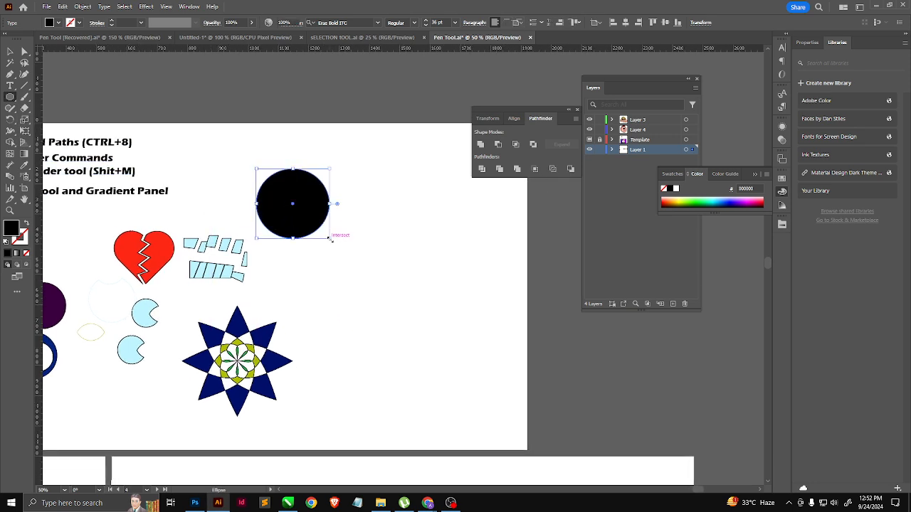
key(d)
drag(350, 187, 292, 243)
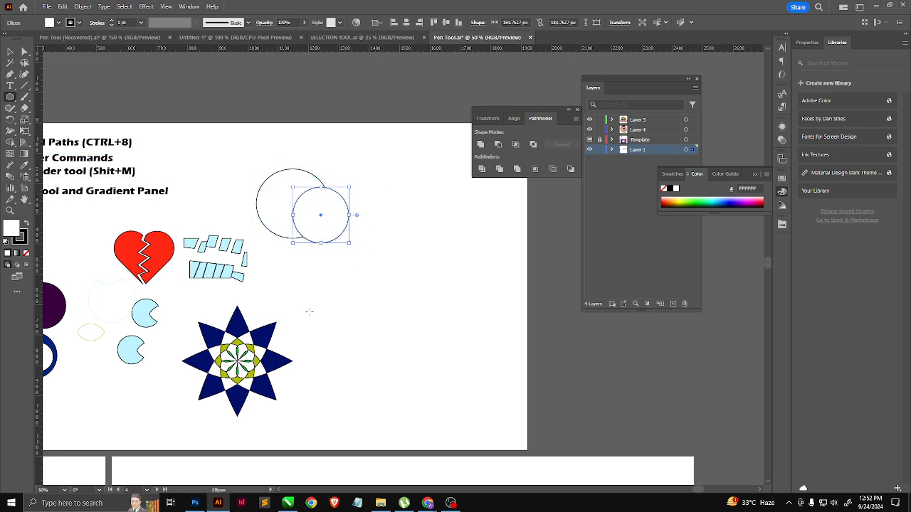
Step: Draw a flat ellipse overlapped by a circle about 202 px wide, and a smaller circle overlapped by an ellipse about 76 by 142 px
drag(321, 281, 390, 313)
drag(420, 252, 358, 313)
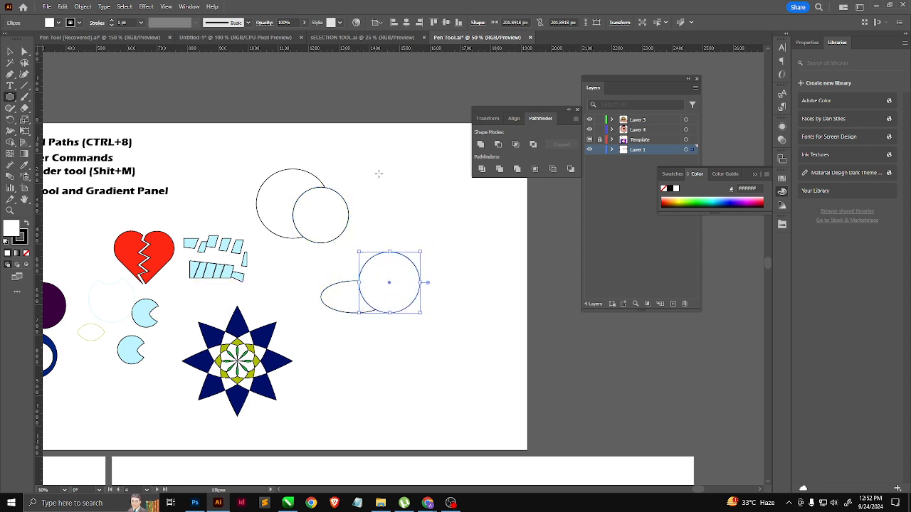
mouse_move(378, 173)
mouse_down()
mouse_move(427, 215)
mouse_move(404, 207)
mouse_move(429, 209)
mouse_up()
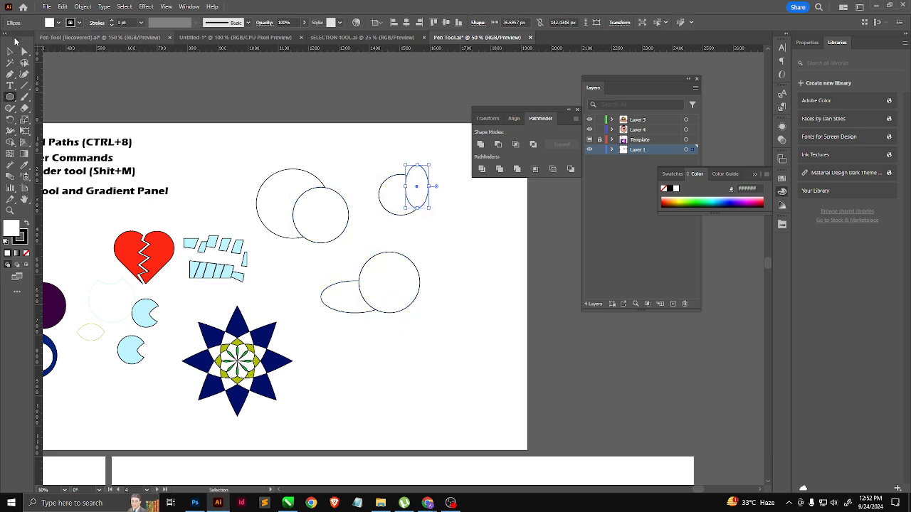
Step: Unite the first pair of overlapping circles into one shape with the Shape Builder tool
click(10, 51)
drag(321, 223, 324, 226)
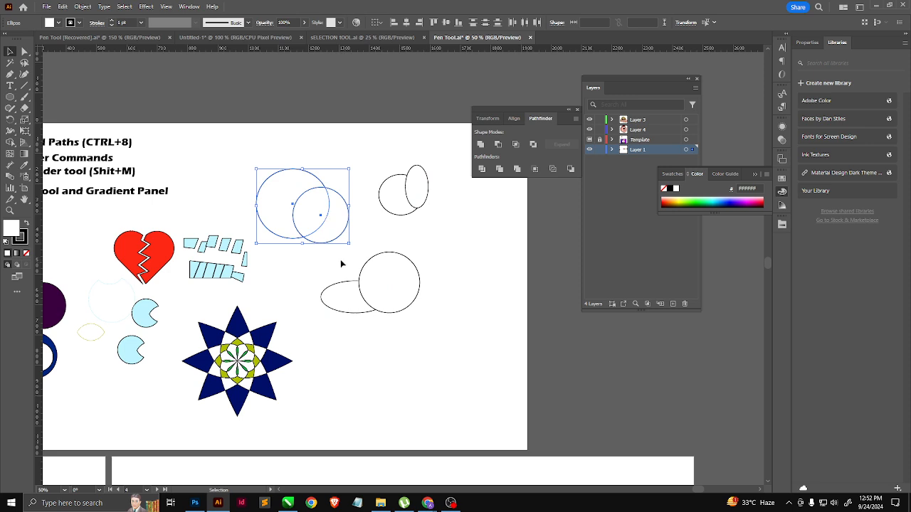
key(shift+m)
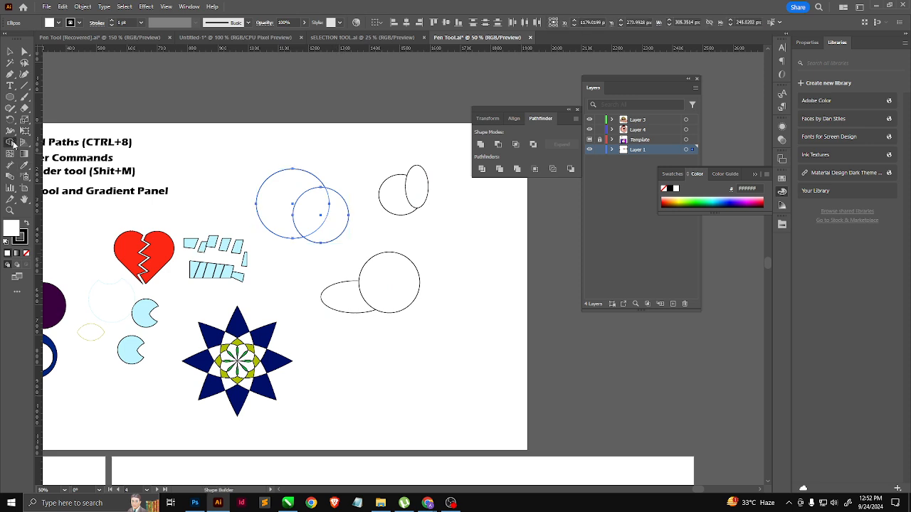
click(10, 143)
click(77, 145)
drag(276, 194, 335, 228)
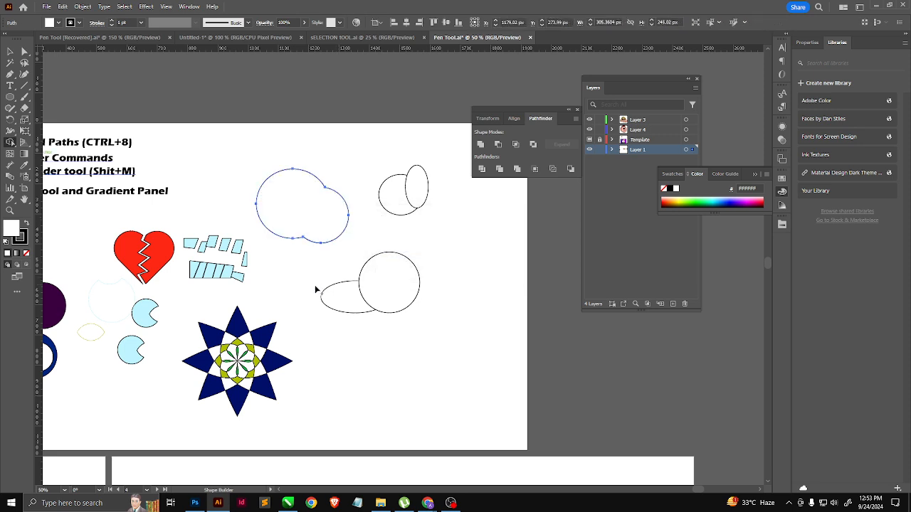
Step: Remove the circle and its overlap from the flat ellipse with the Shape Builder tool, keeping only the rest of the ellipse
key(v)
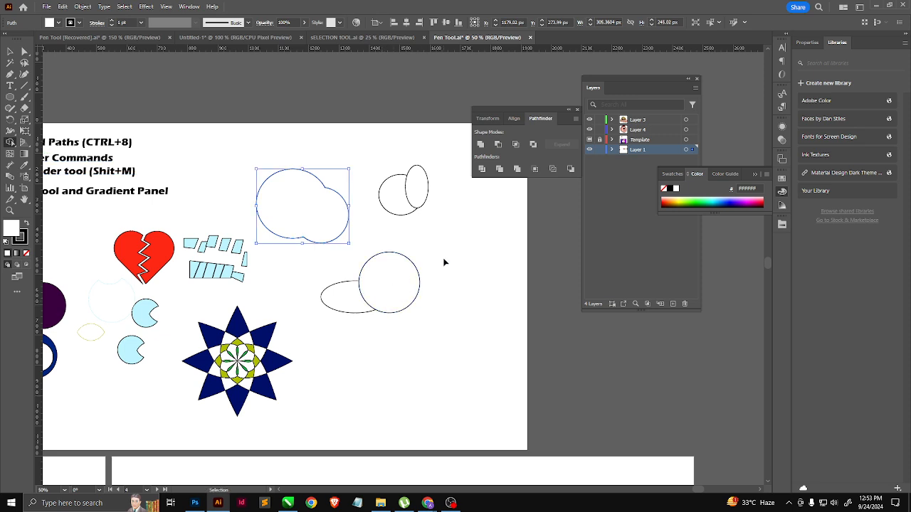
drag(444, 263, 340, 329)
key(shift+m)
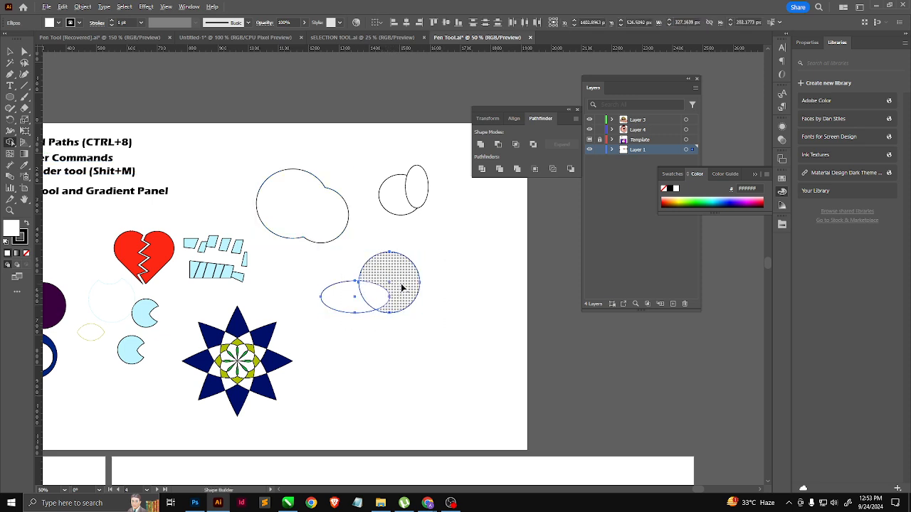
alt+click(402, 287)
alt+click(378, 297)
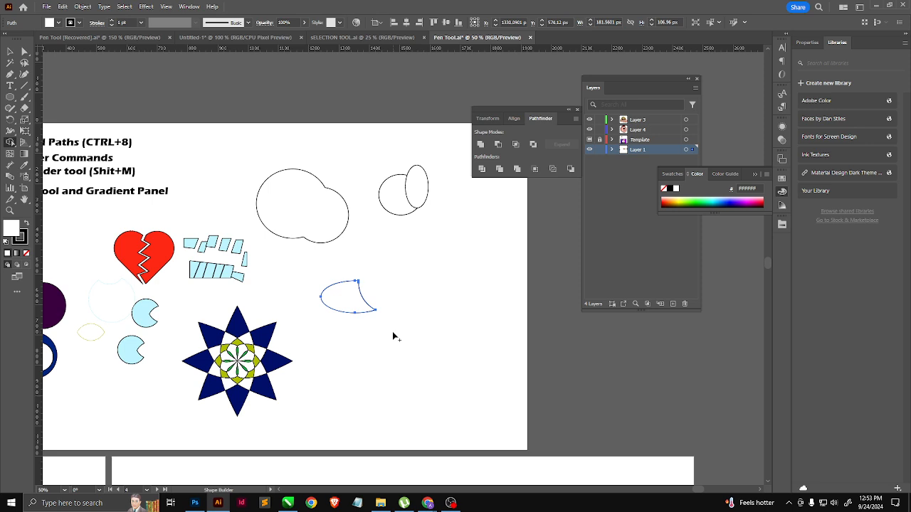
Step: Split the small circle and tall ellipse into separate regions at their overlap with the Shape Builder tool
drag(439, 183, 378, 227)
scroll(439, 182, up, 3)
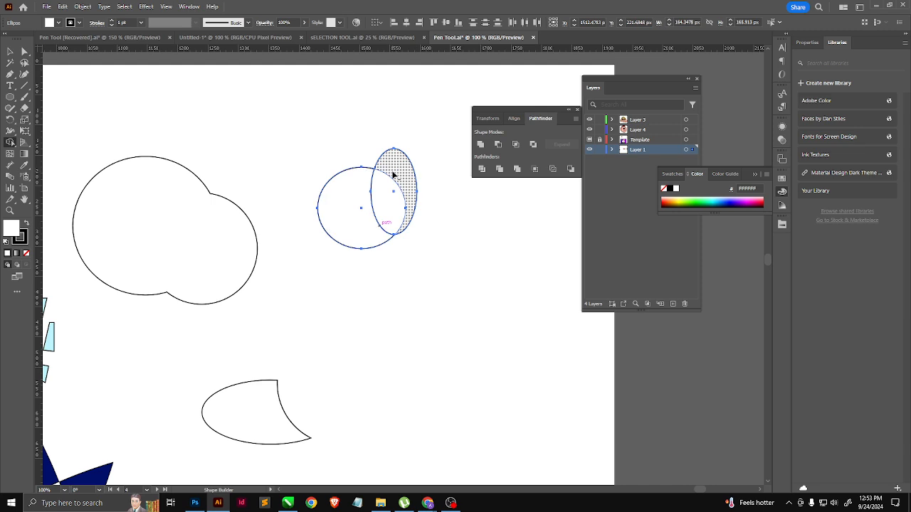
click(391, 197)
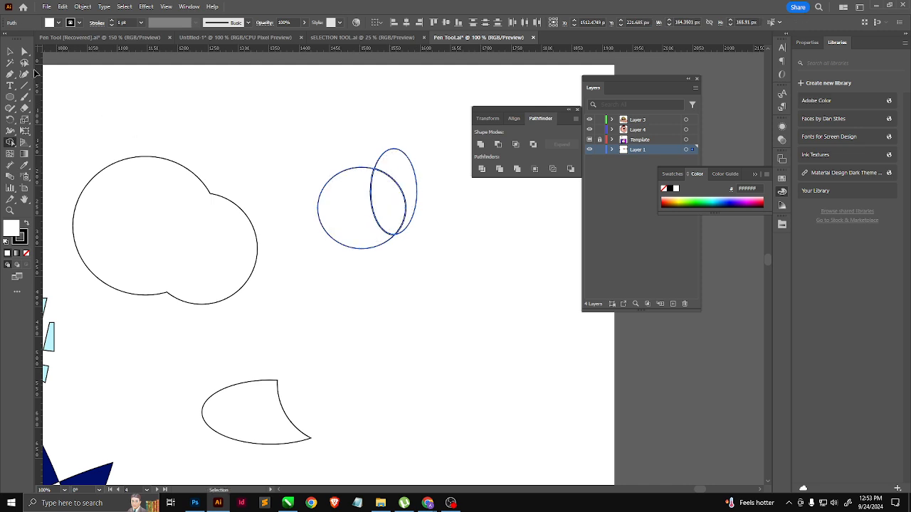
click(10, 51)
click(201, 114)
Step: Move the outer crescent, the overlap piece and the cut circle apart from each other
drag(396, 164, 409, 155)
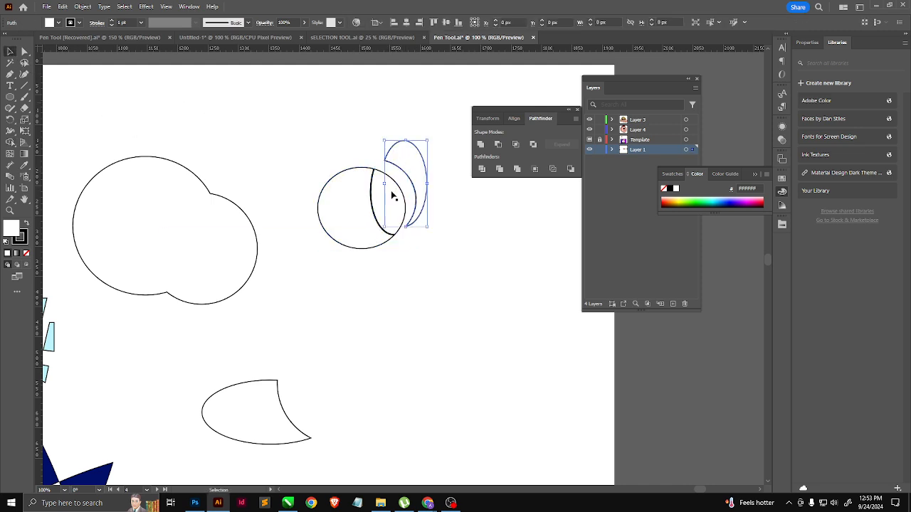
drag(392, 193, 422, 248)
drag(349, 215, 329, 203)
drag(420, 182, 437, 170)
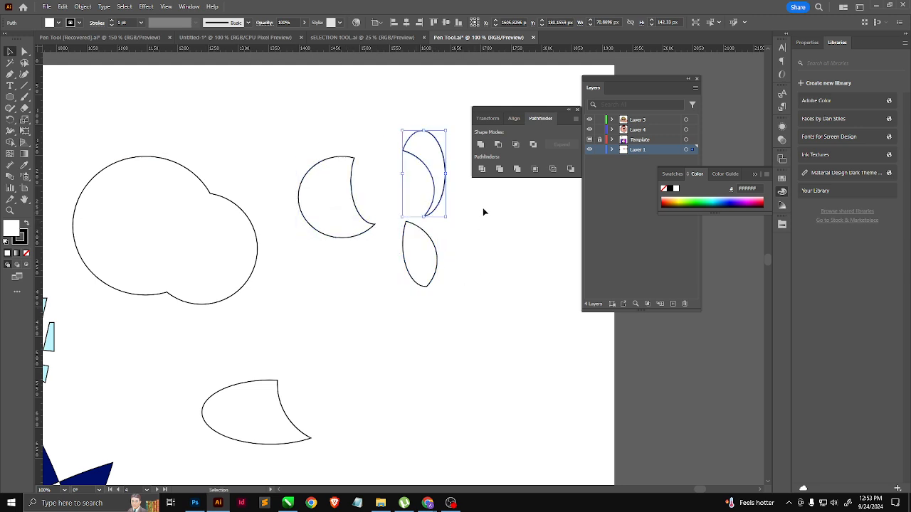
key(ctrl+alt)
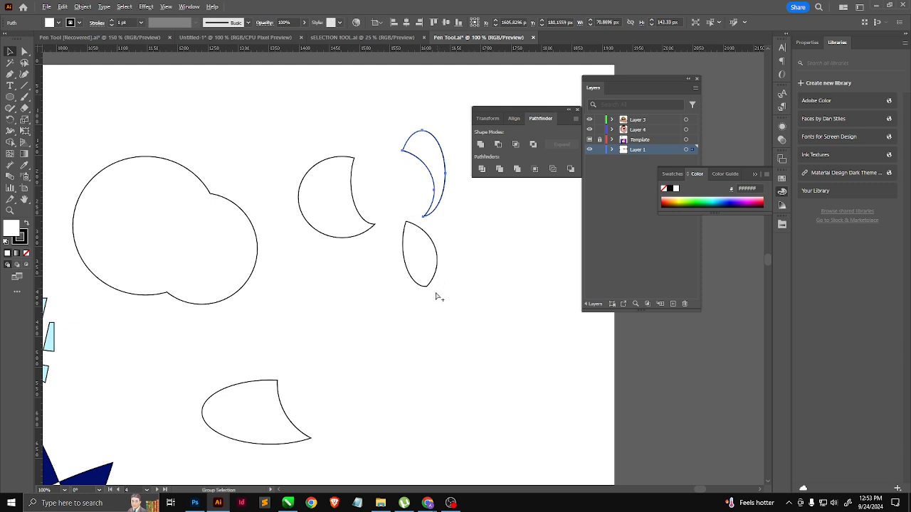
scroll(436, 295, down, 2)
scroll(335, 301, down, 2)
scroll(155, 306, up, 2)
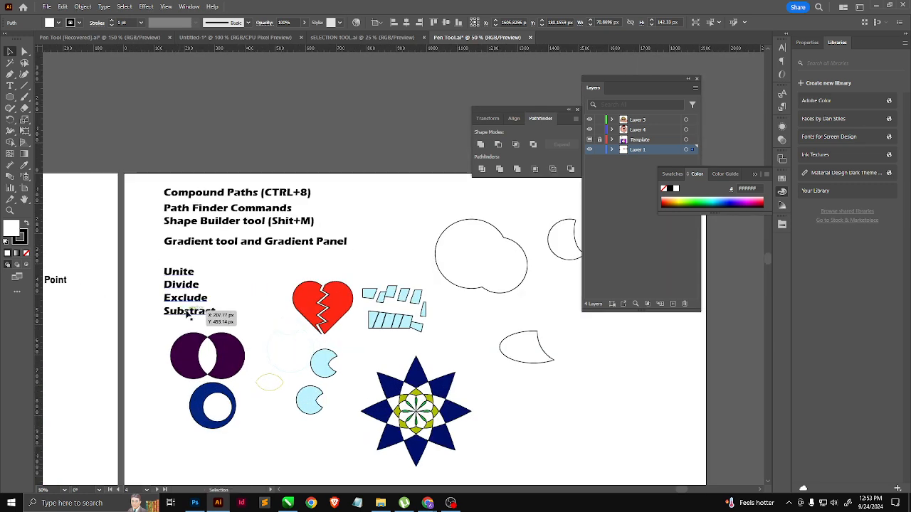
key(space)
drag(268, 258, 197, 212)
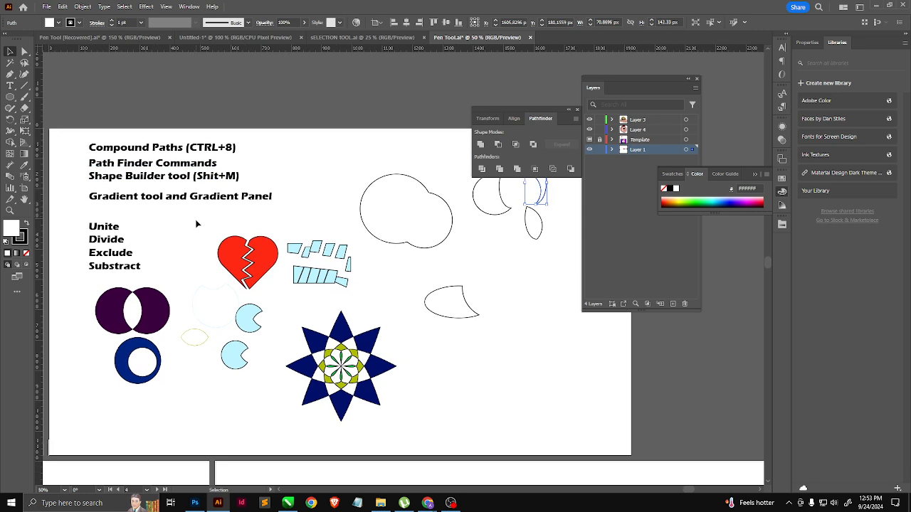
drag(84, 287, 417, 423)
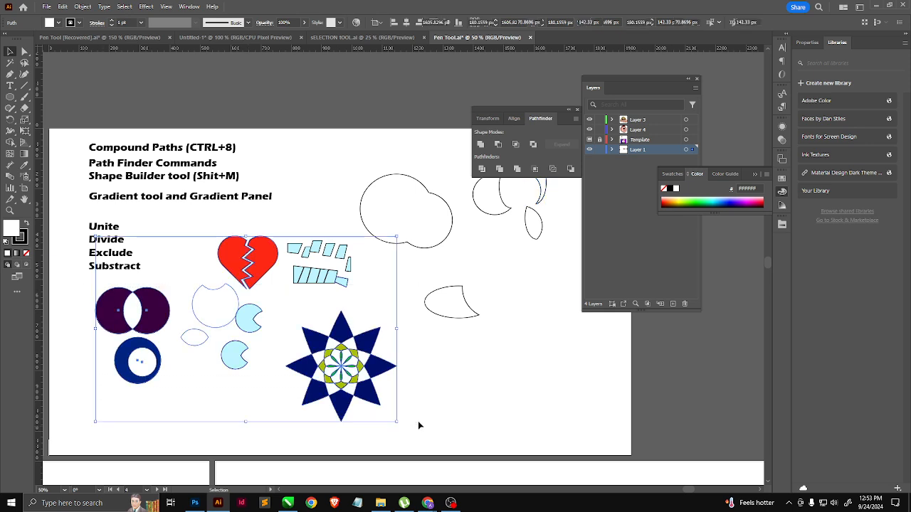
click(472, 385)
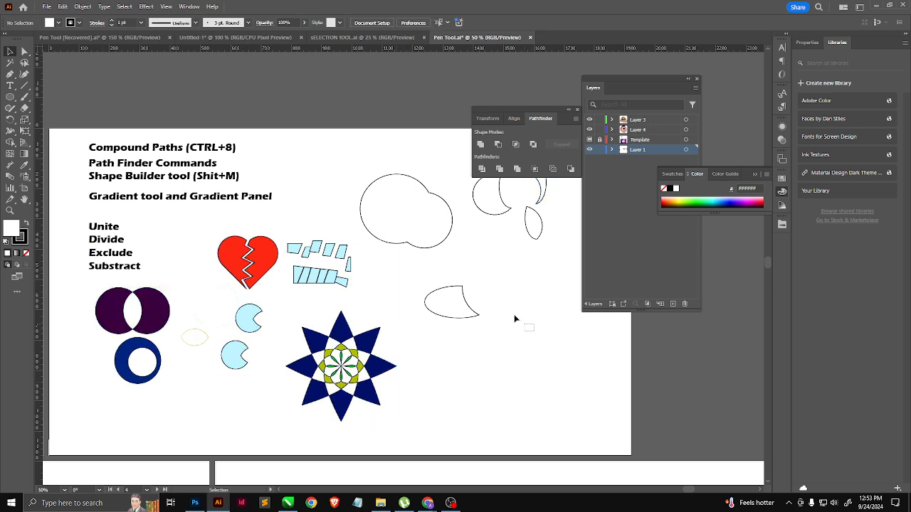
Step: Delete the Shape Builder practice shapes, the light blue pieces and the outlined paths, keeping the heart, star flower, purple circles and blue ring
drag(525, 326, 424, 178)
drag(374, 221, 202, 385)
key(Delete)
key(Delete)
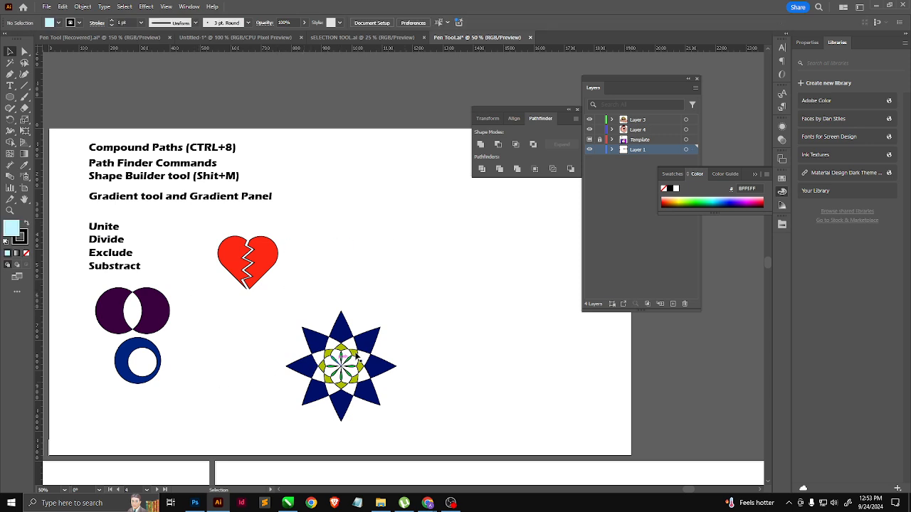
Step: Shrink the star flower to about 200 px beside the blue ring, and move the broken heart above it next to the purple circles
drag(397, 298, 285, 425)
drag(397, 312, 244, 345)
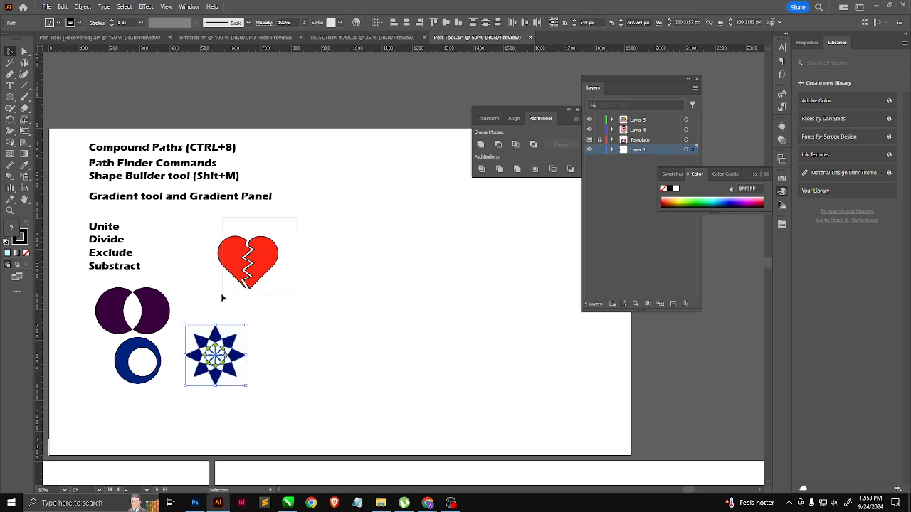
click(262, 261)
drag(262, 261, 220, 294)
drag(349, 296, 294, 279)
Step: Draw a circle about 363 px in diameter in the empty artboard area with the default white fill and black stroke
click(10, 96)
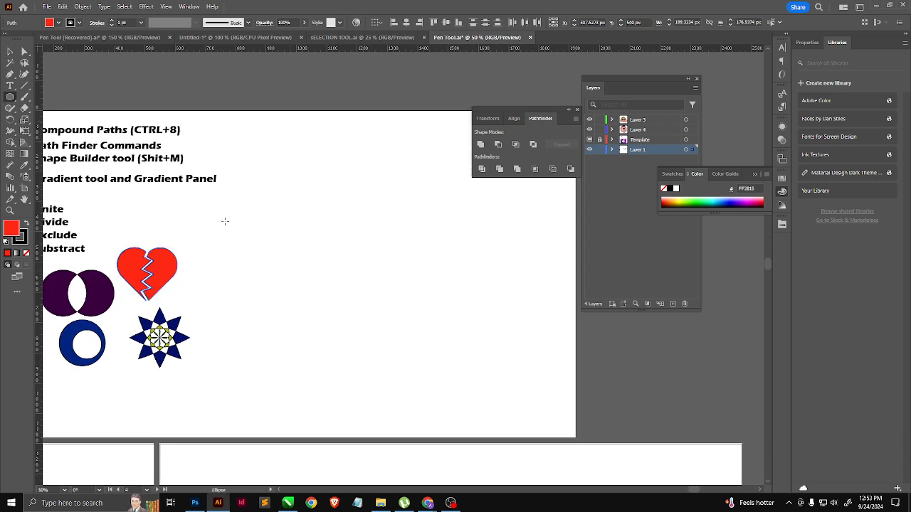
drag(266, 212, 377, 322)
key(d)
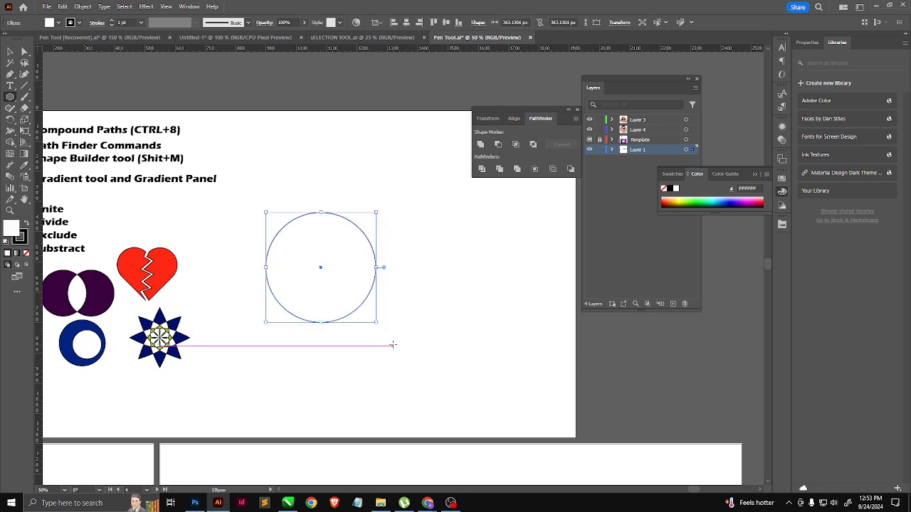
Step: Draw a second, concentric circle about 314 px in diameter inside the large circle
key(v)
key(l)
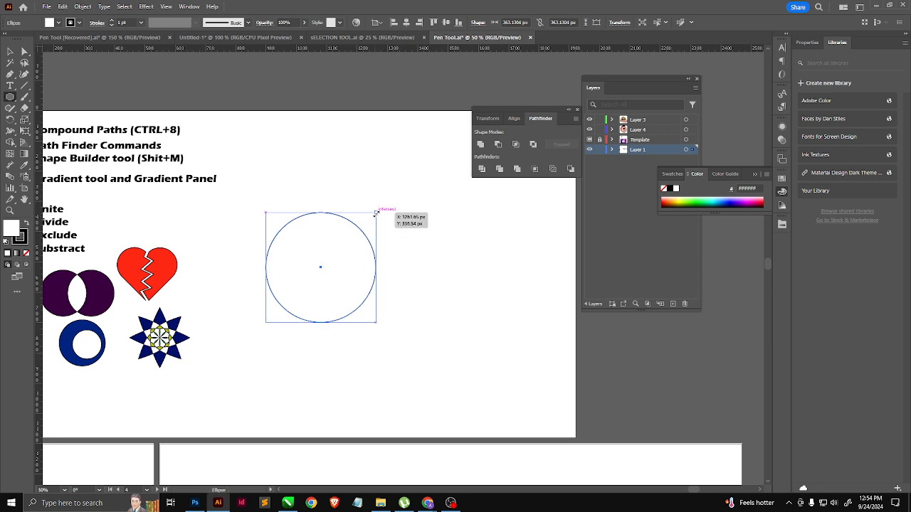
drag(376, 212, 376, 221)
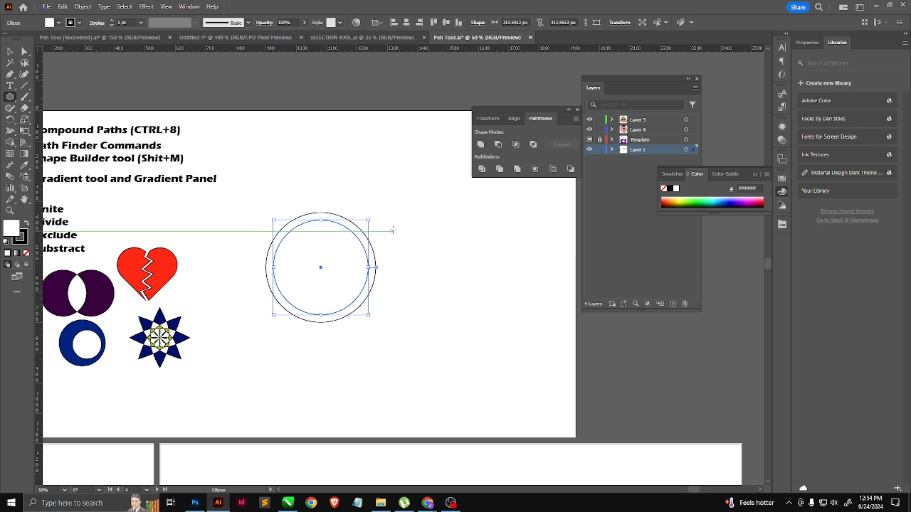
click(393, 231)
click(468, 265)
click(12, 50)
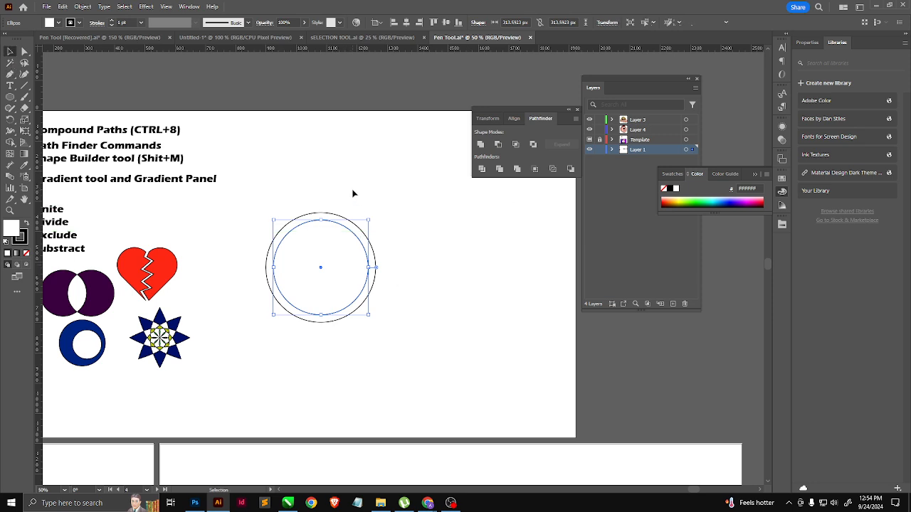
Step: Fill the inner circle with teal blue and the outer circle with red FF0031
drag(355, 193, 311, 280)
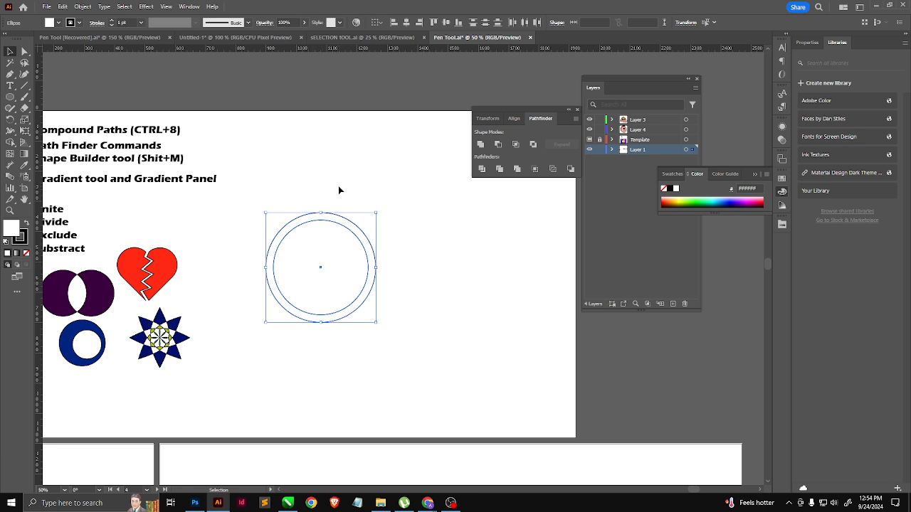
drag(314, 290, 312, 290)
drag(361, 179, 271, 328)
click(356, 326)
click(351, 302)
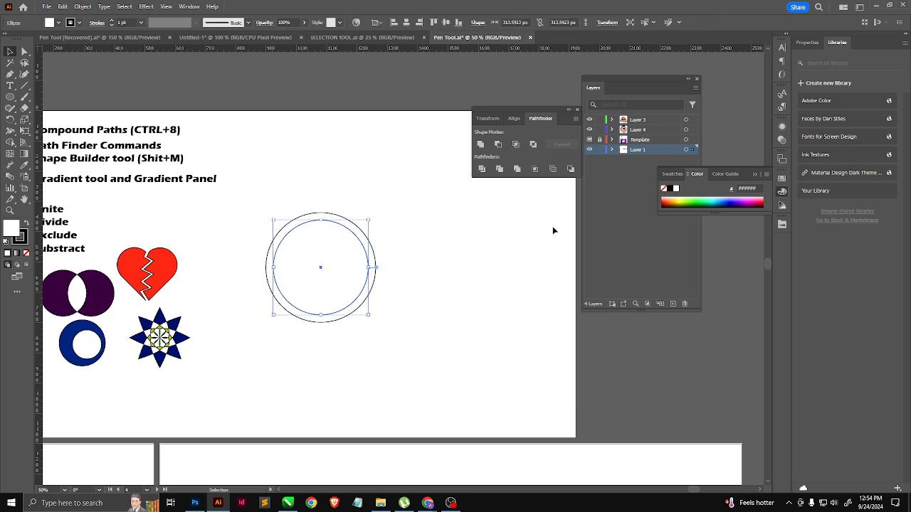
click(715, 203)
click(354, 226)
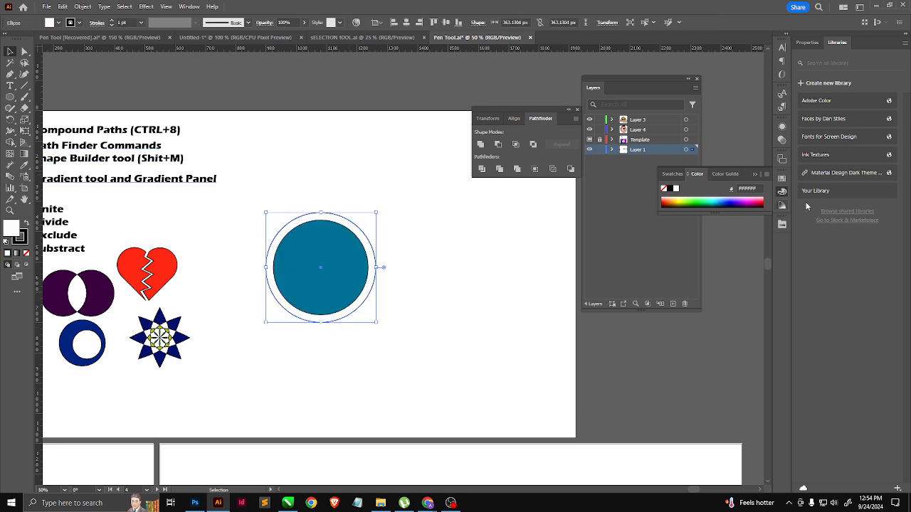
click(761, 199)
click(528, 310)
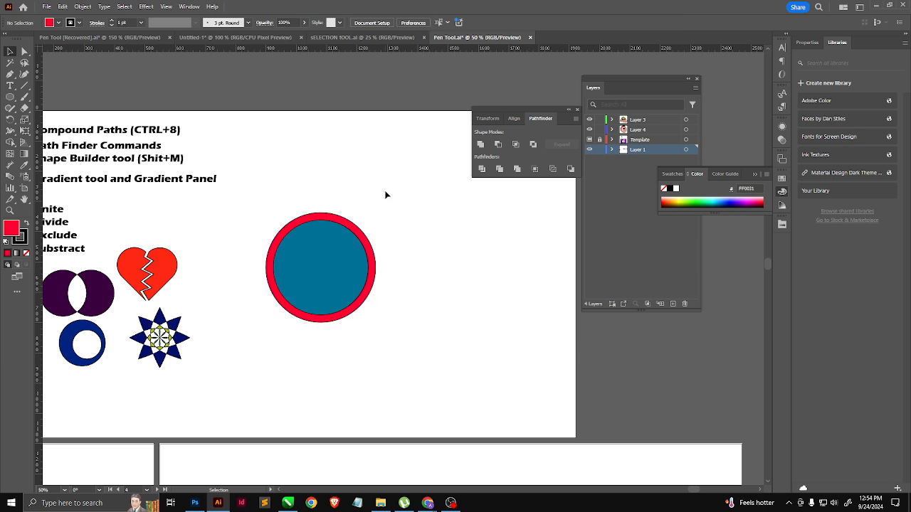
Step: Combine the two concentric circles into a compound path so that they form a ring with a hollow centre
drag(386, 193, 340, 326)
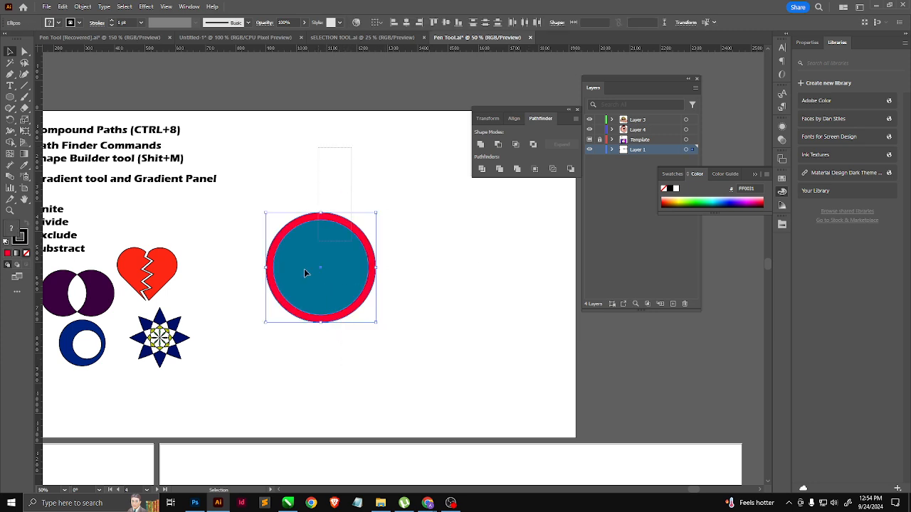
key(a)
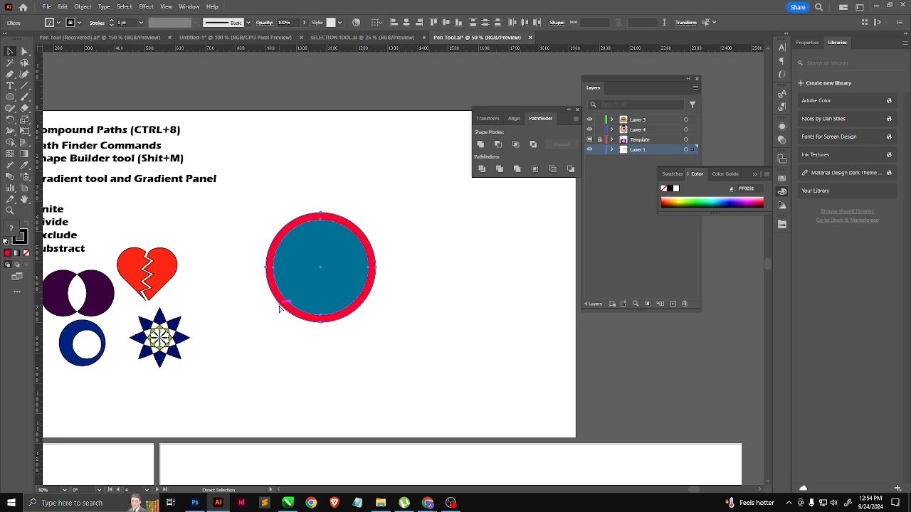
key(ctrl+8)
key(v)
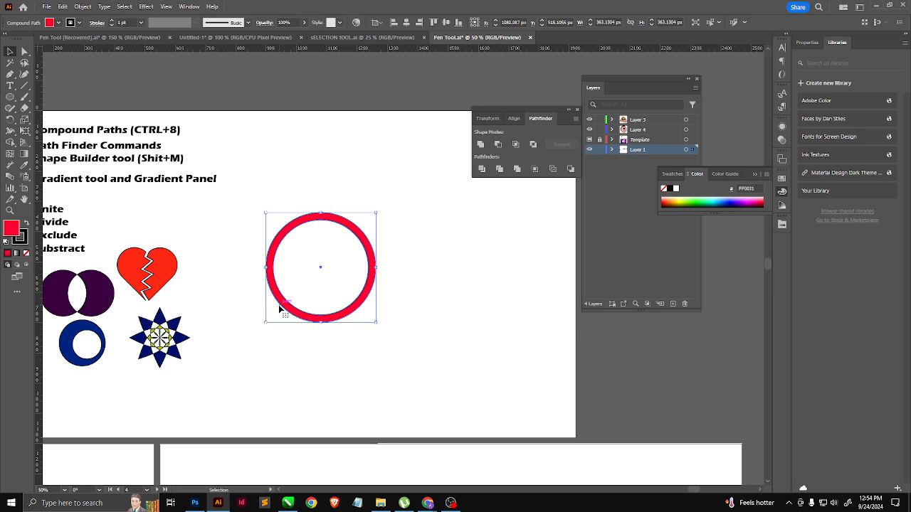
click(292, 340)
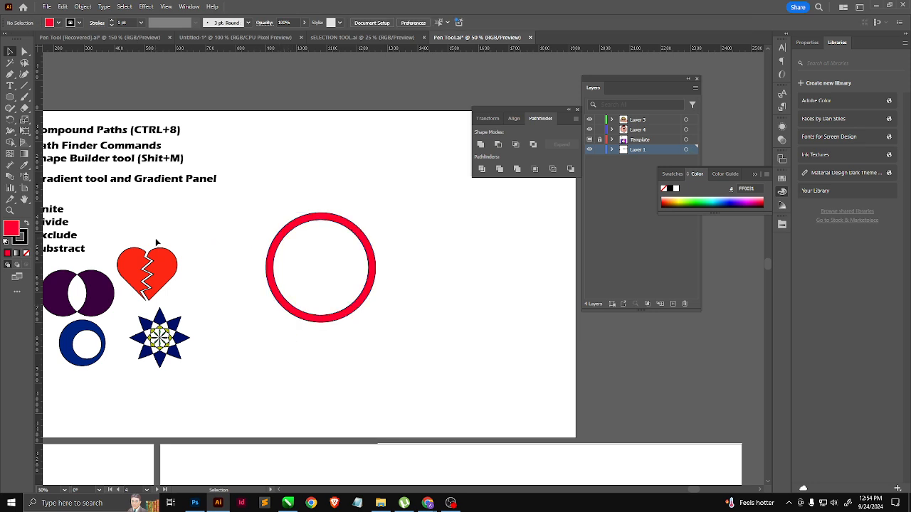
Step: Reset the ring to the default white fill and black stroke, and apply the white-to-black linear gradient as its fill
key(d)
click(303, 321)
key(d)
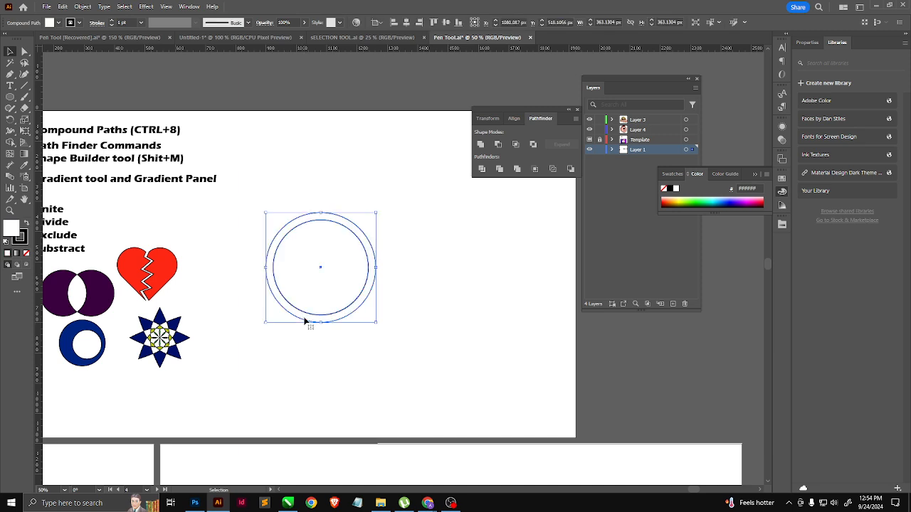
click(315, 354)
scroll(347, 320, up, 1)
scroll(349, 322, up, 1)
click(294, 325)
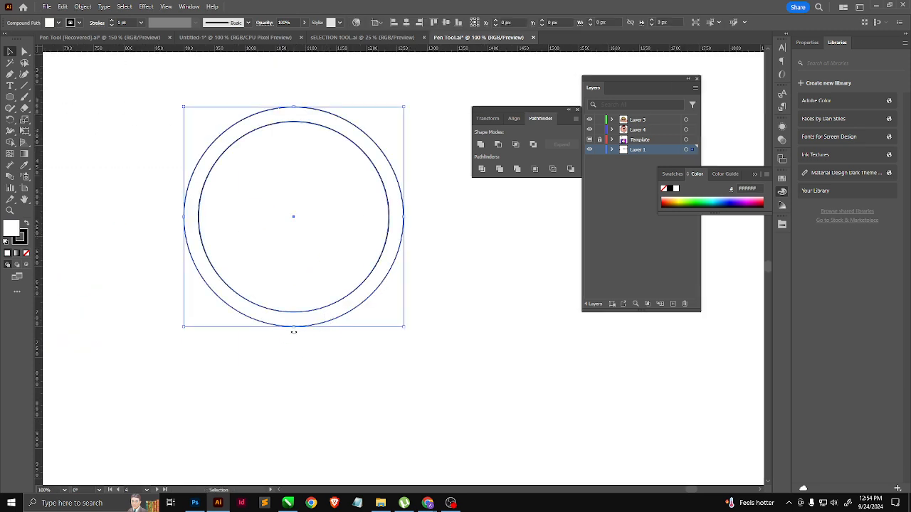
key(period)
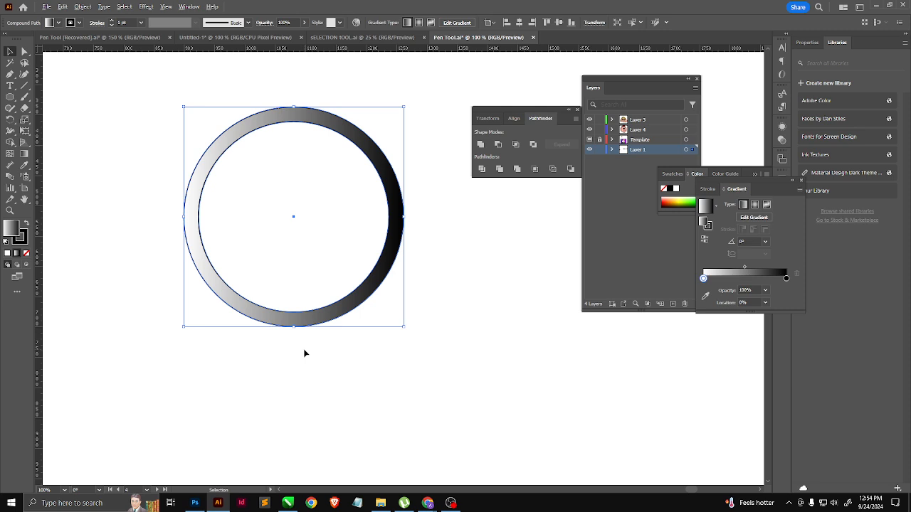
Step: Separate the Gradient panel from the Stroke panel and draw a gradient-filled ellipse about 374 by 194 px below the ring
scroll(329, 331, down, 1)
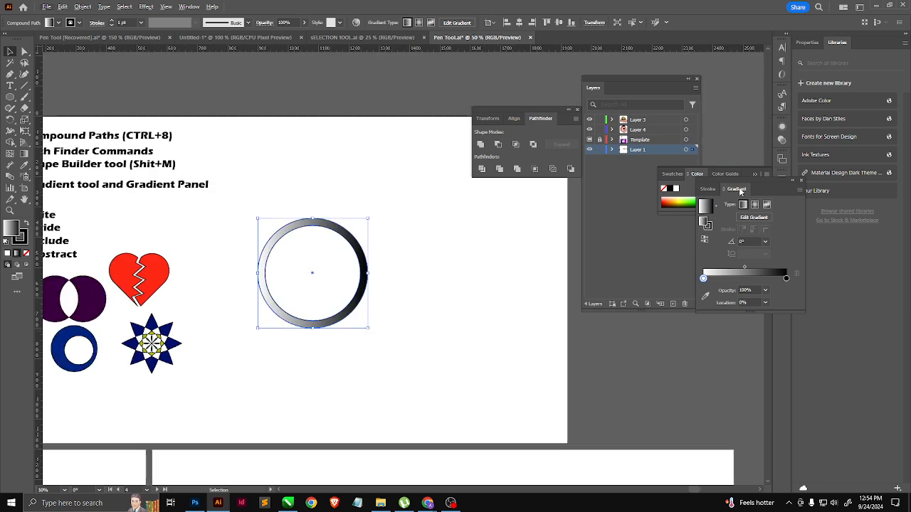
mouse_move(740, 191)
mouse_down()
mouse_move(489, 203)
mouse_move(478, 225)
mouse_move(429, 208)
mouse_move(427, 191)
mouse_up()
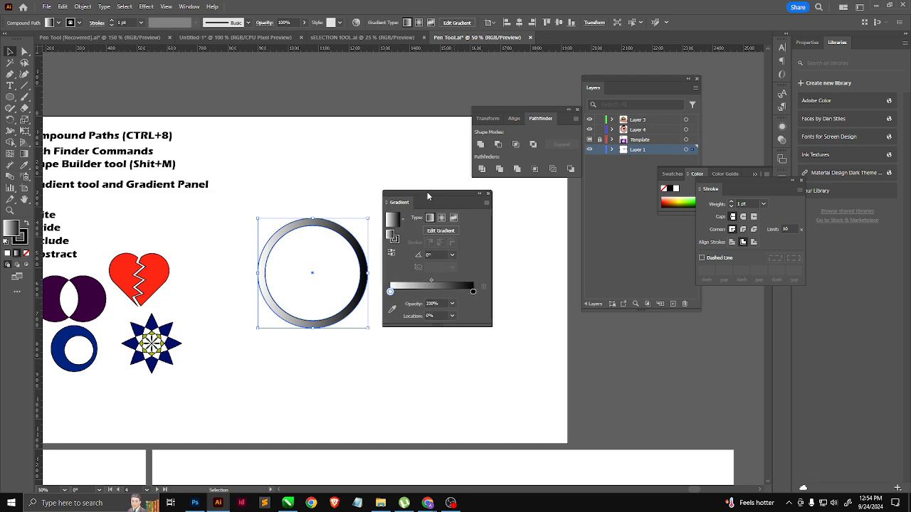
click(7, 98)
scroll(249, 320, down, 3)
drag(236, 267, 278, 306)
scroll(324, 334, up, 1)
scroll(324, 335, up, 1)
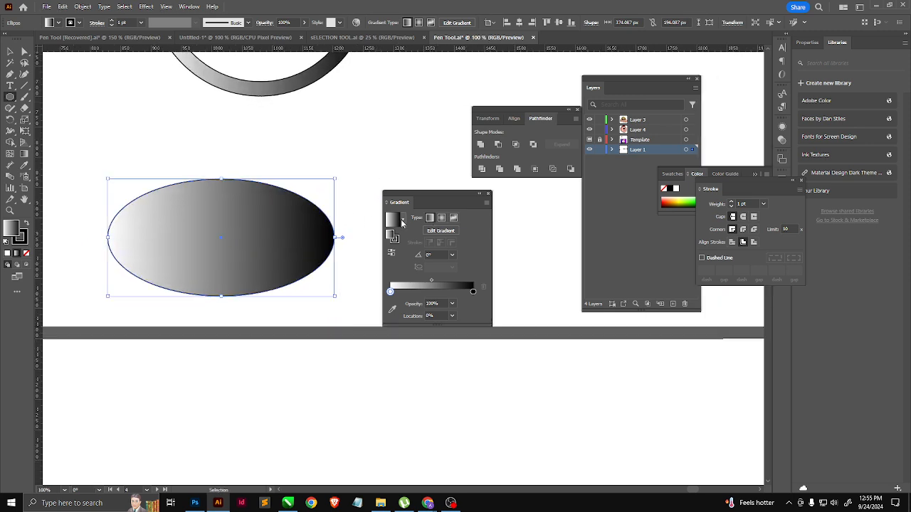
Step: Try the radial and freeform gradient types on the ellipse and return it to a linear gradient
click(442, 218)
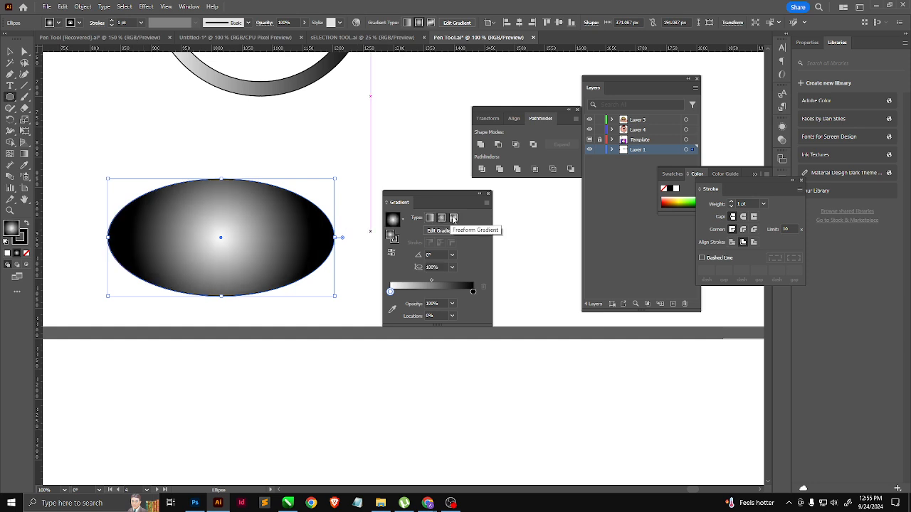
click(454, 219)
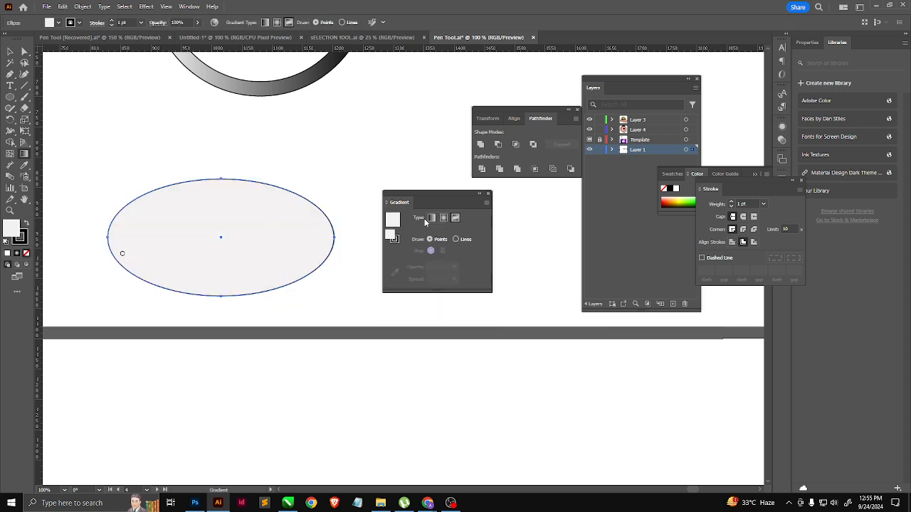
click(431, 217)
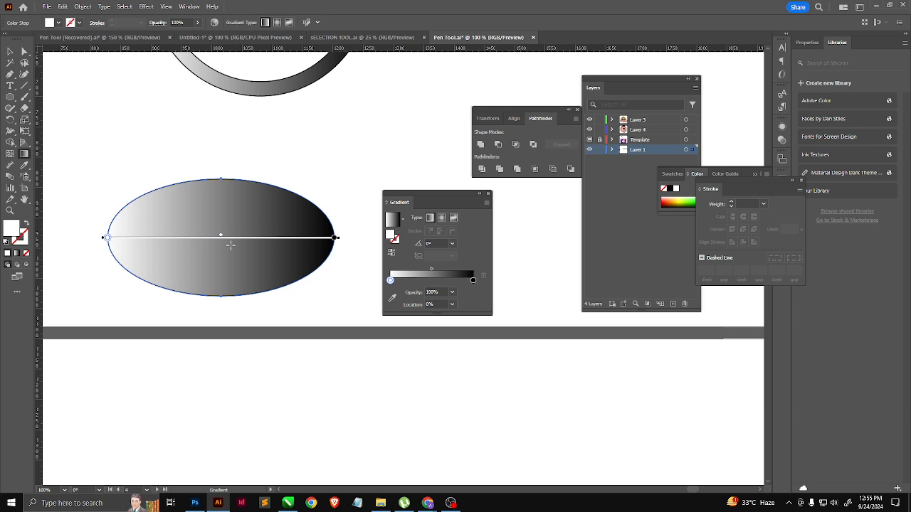
key(v)
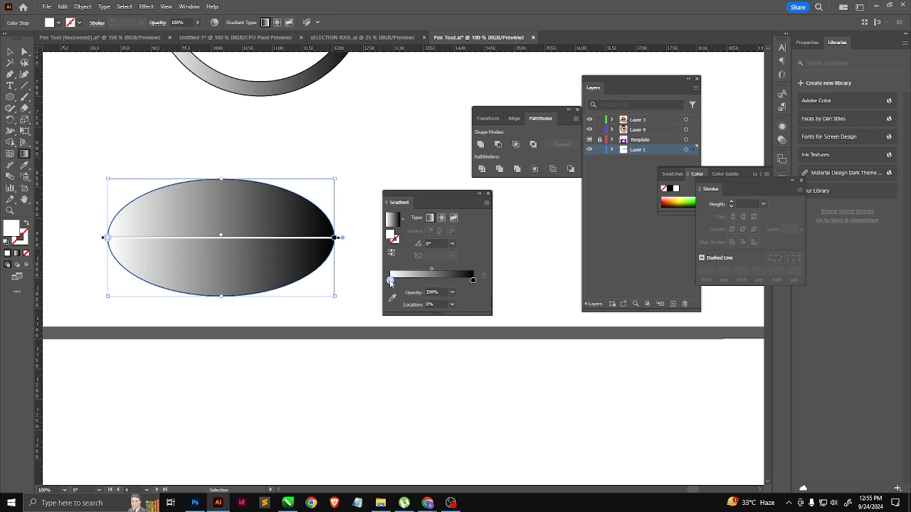
Step: Change the ellipse gradient's white starting colour stop to dark blue 003A7F
double_click(390, 280)
drag(394, 332, 421, 358)
click(427, 376)
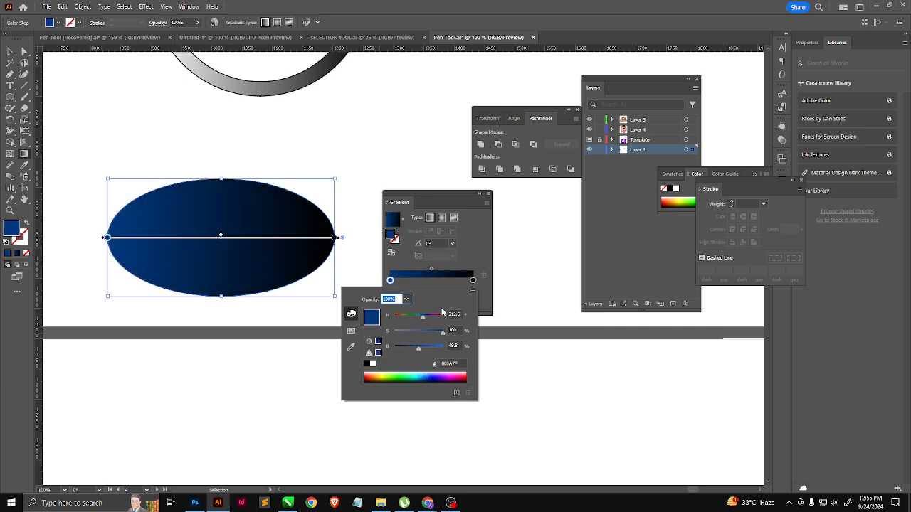
click(457, 264)
Step: Change the ellipse gradient's black end colour stop to dark red 990101
double_click(472, 281)
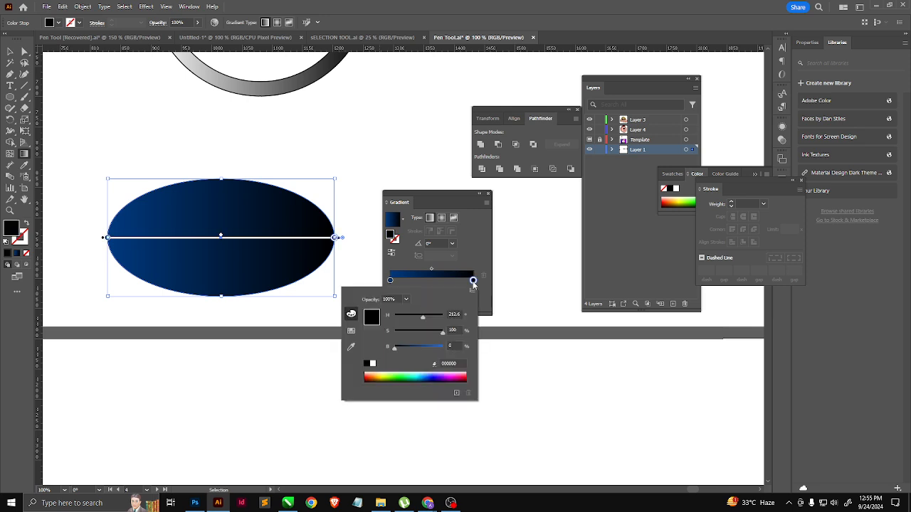
click(410, 333)
drag(394, 347, 425, 347)
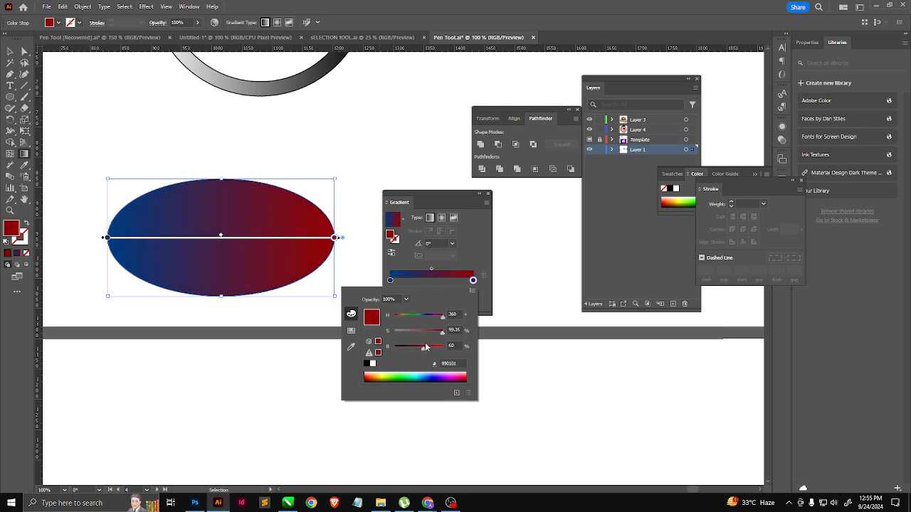
click(474, 282)
Step: Add a colour stop near the middle of the ellipse's gradient and brighten it to pink FF5FCE
key(g)
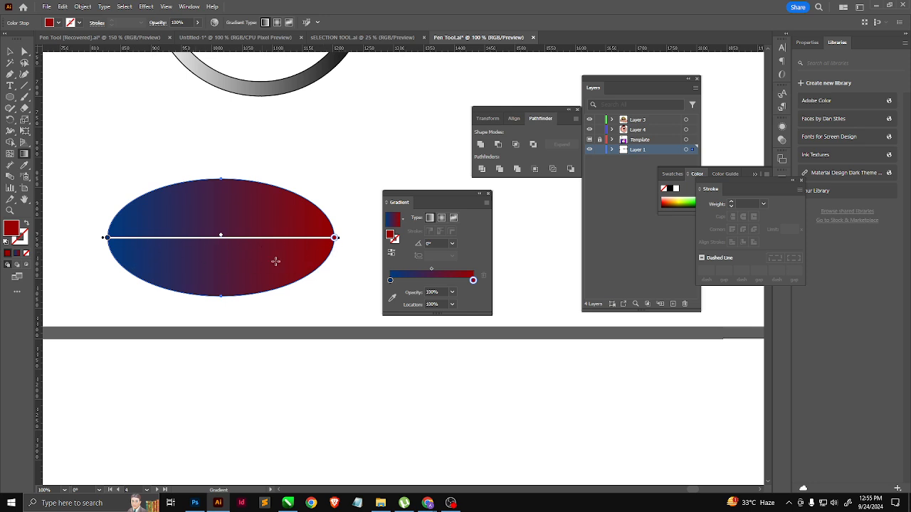
click(433, 281)
double_click(432, 281)
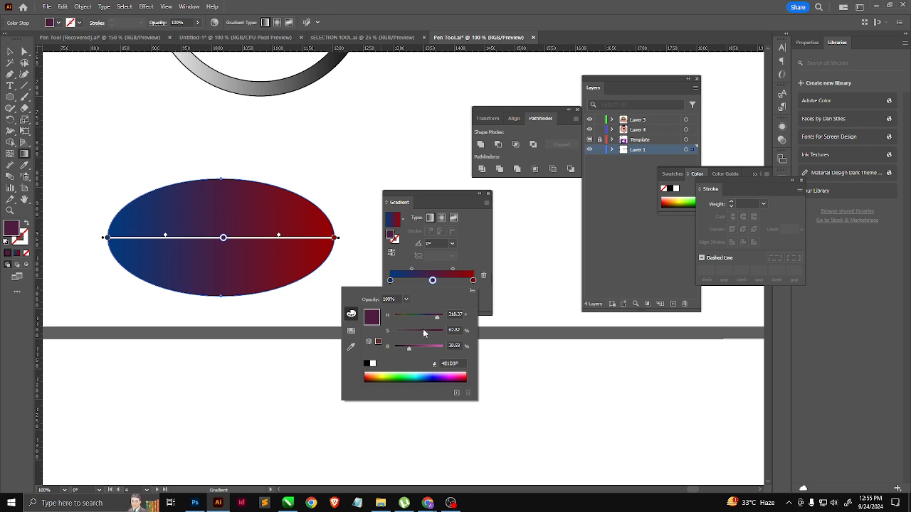
drag(412, 353, 457, 343)
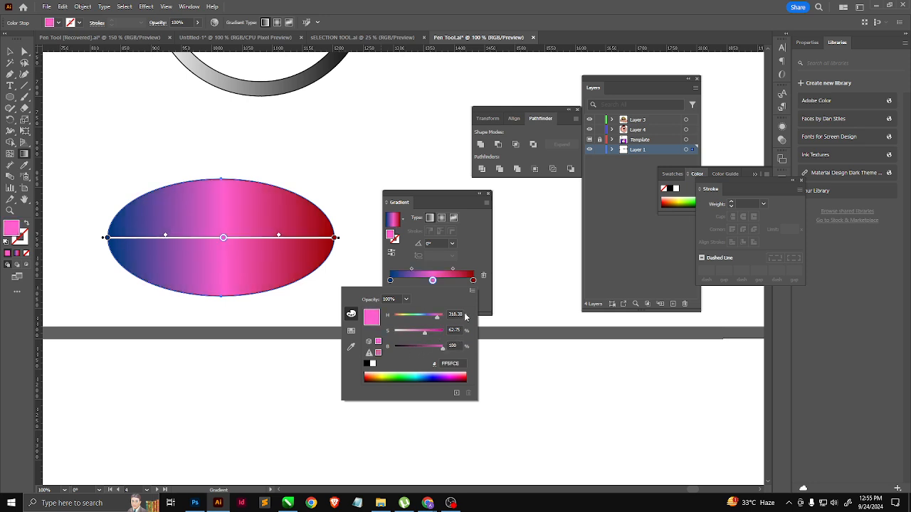
click(474, 258)
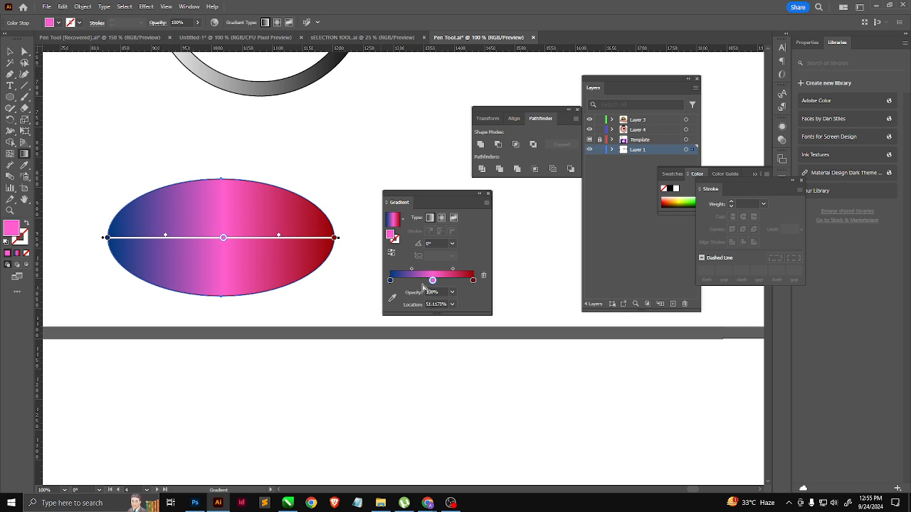
Step: Add one more colour stop on each side of the pink one and remove both extra stops again
click(411, 280)
click(454, 281)
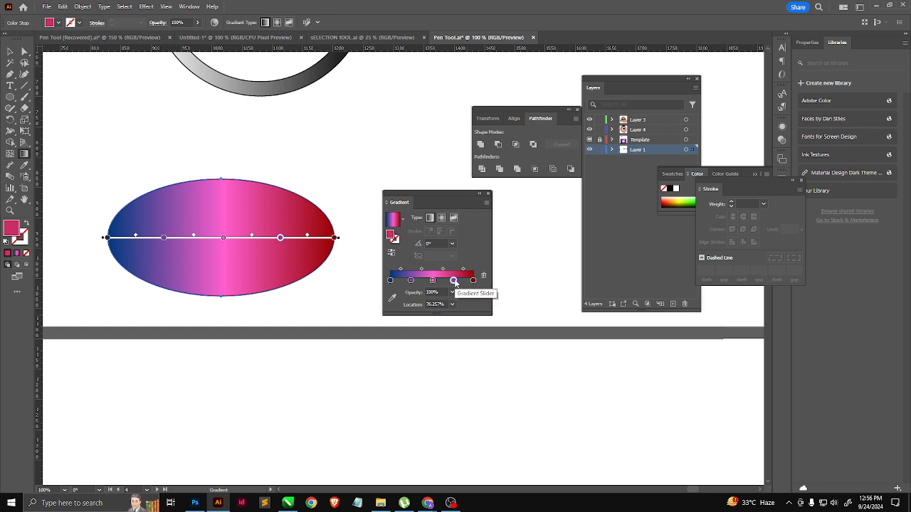
drag(453, 281, 457, 341)
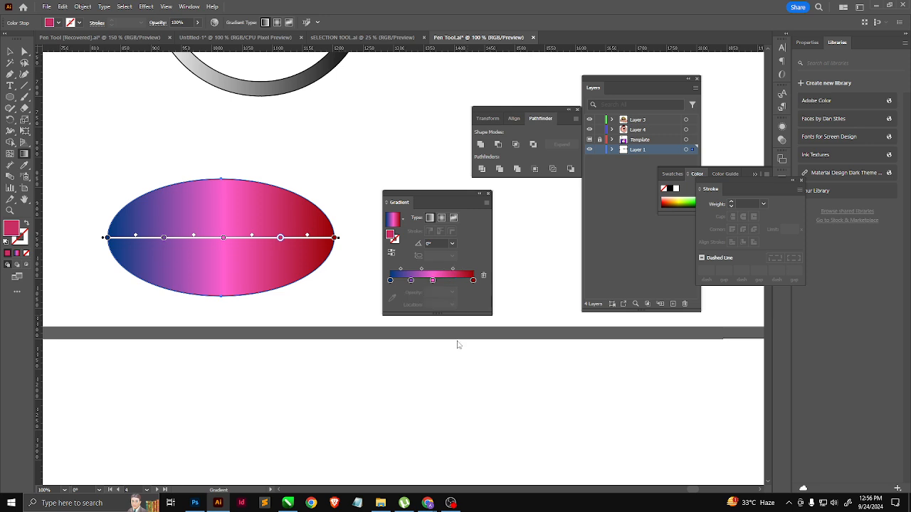
drag(411, 281, 413, 343)
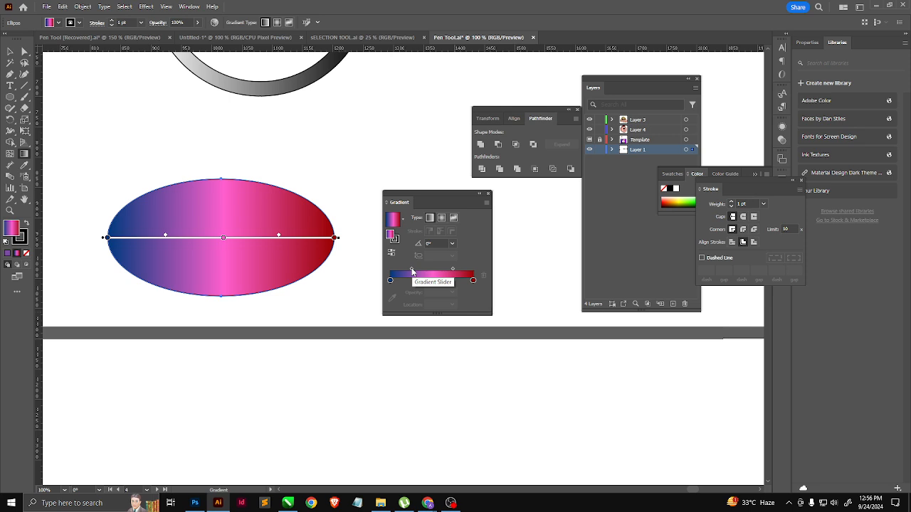
click(432, 280)
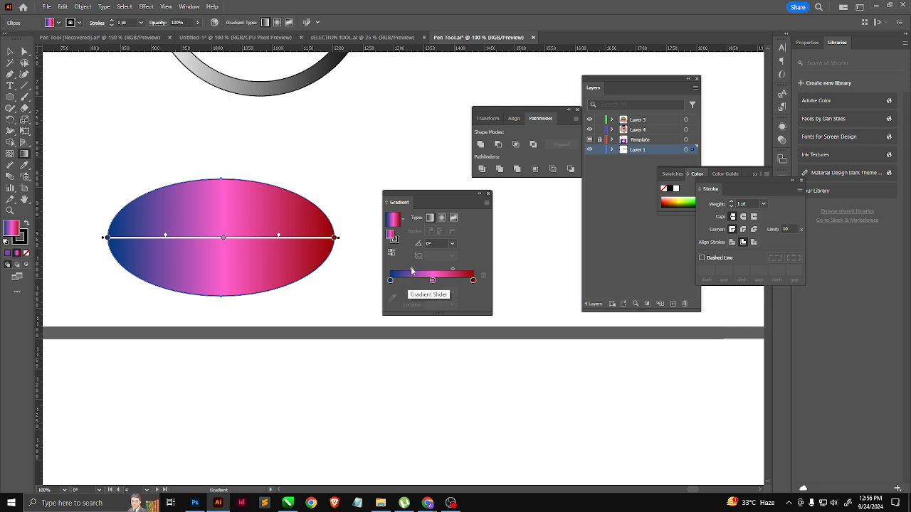
Step: Shift the ellipse gradient's two midpoints to about 54% and 56%, and switch to the stroke and back to the fill
mouse_move(411, 270)
mouse_down()
mouse_move(424, 272)
mouse_move(397, 270)
mouse_move(413, 275)
mouse_up()
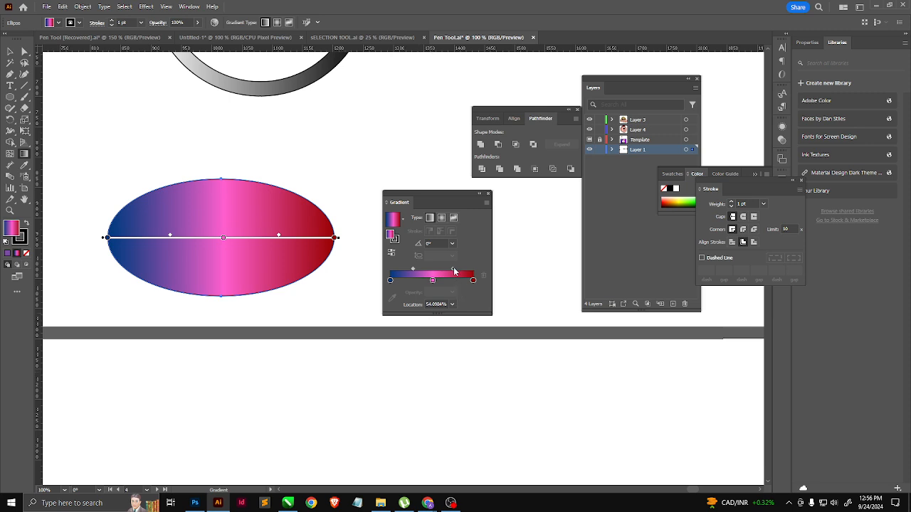
drag(454, 271, 457, 272)
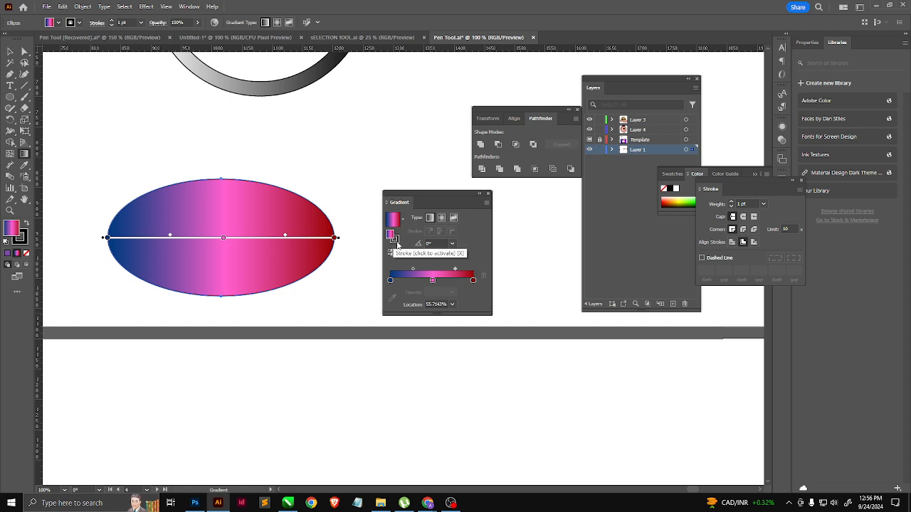
click(396, 243)
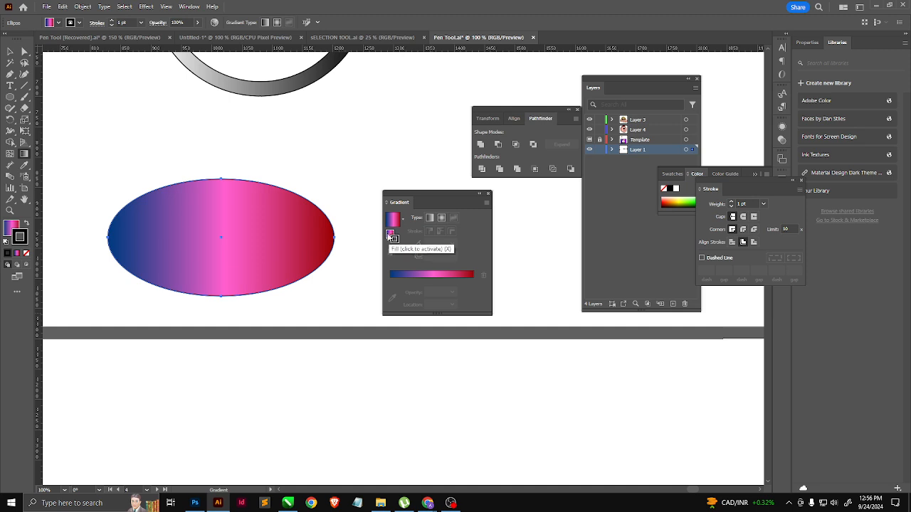
click(391, 237)
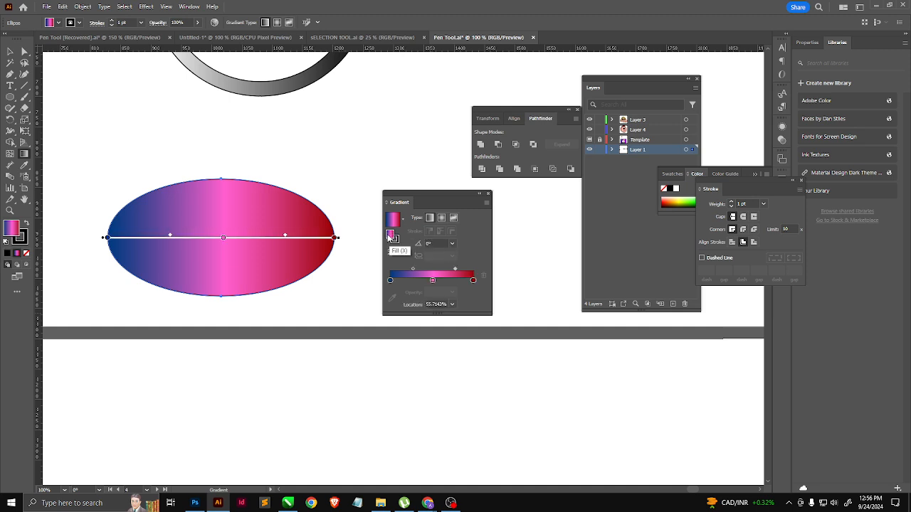
Step: Set the ellipse's linear gradient angle to 90° and stretch its red end well above the ellipse
click(452, 243)
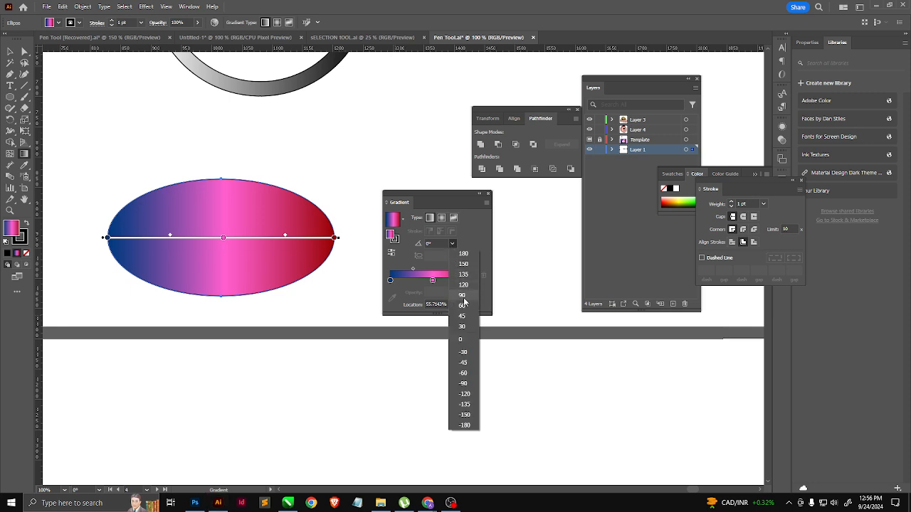
click(461, 295)
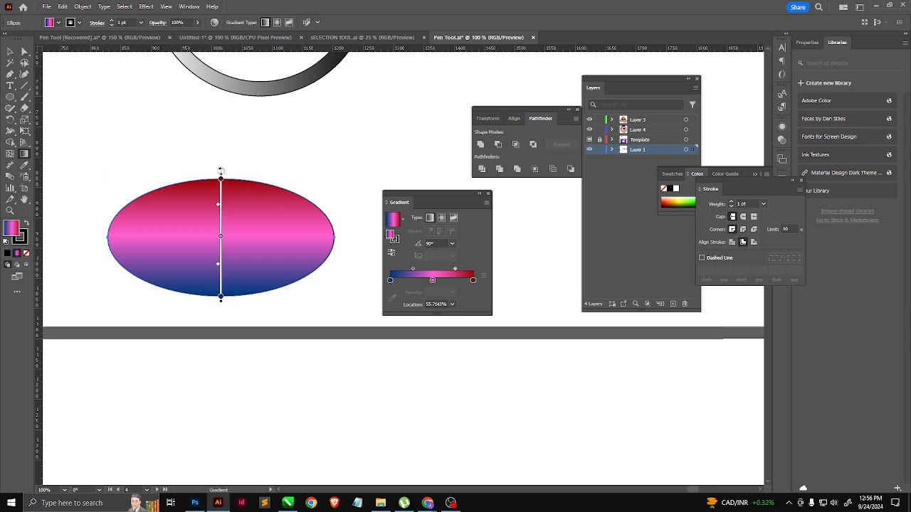
drag(220, 175, 223, 104)
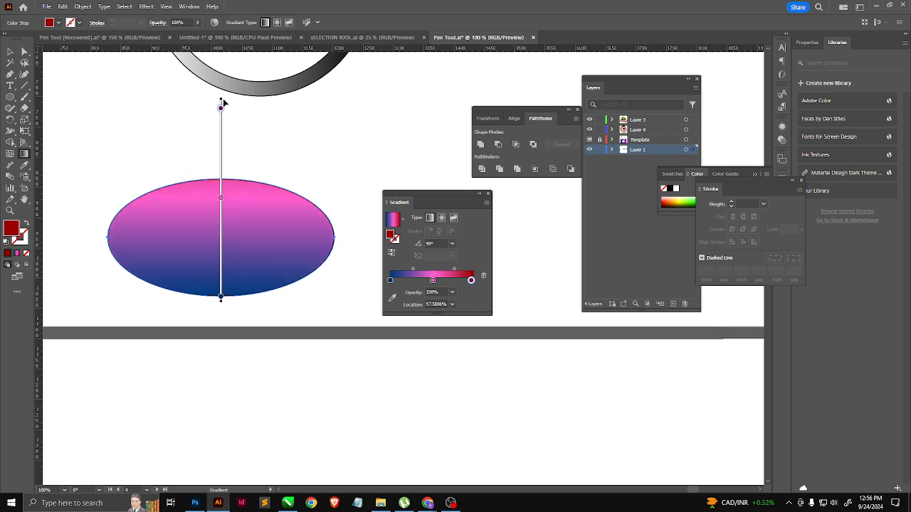
Step: Rotate the linear gradient to a diagonal of about 36°, centre it on the ellipse, and return to the Selection tool
mouse_move(225, 138)
mouse_down()
mouse_move(223, 211)
mouse_move(223, 168)
mouse_move(237, 143)
mouse_move(318, 176)
mouse_move(342, 245)
mouse_up()
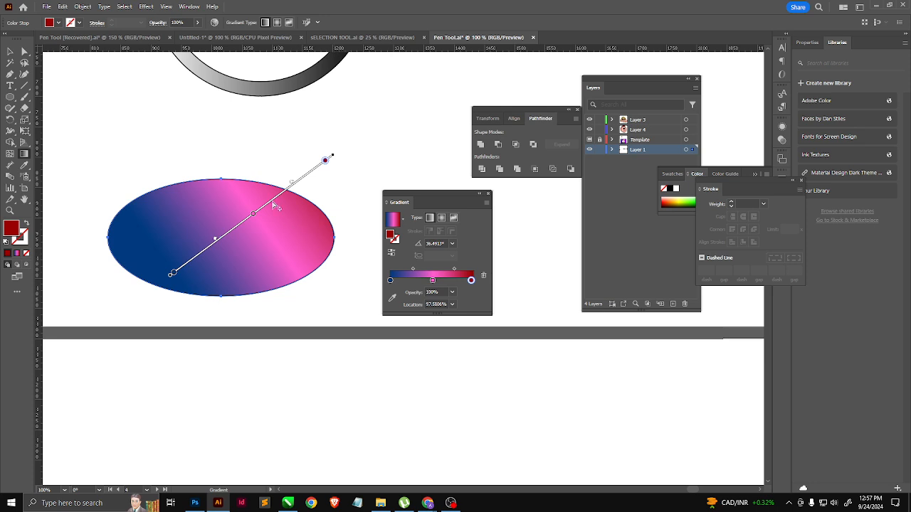
mouse_move(266, 204)
mouse_down()
mouse_move(191, 232)
mouse_move(230, 207)
mouse_up()
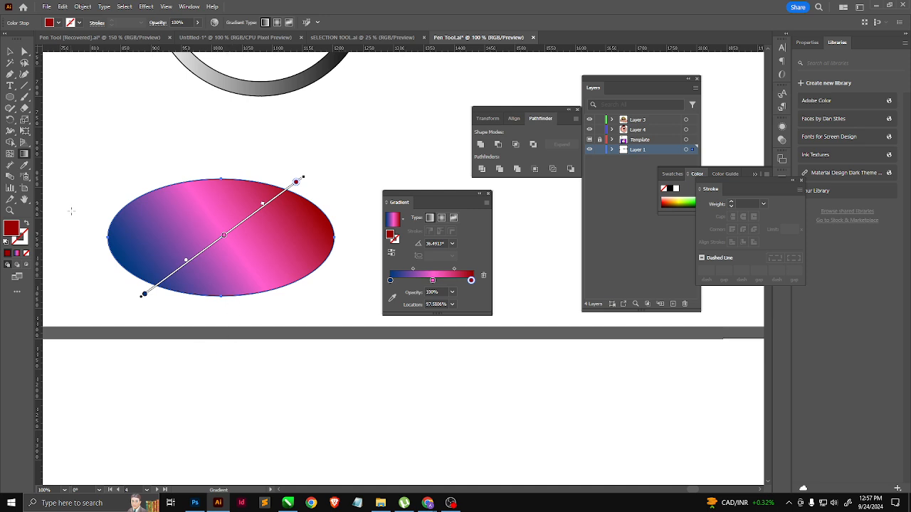
key(v)
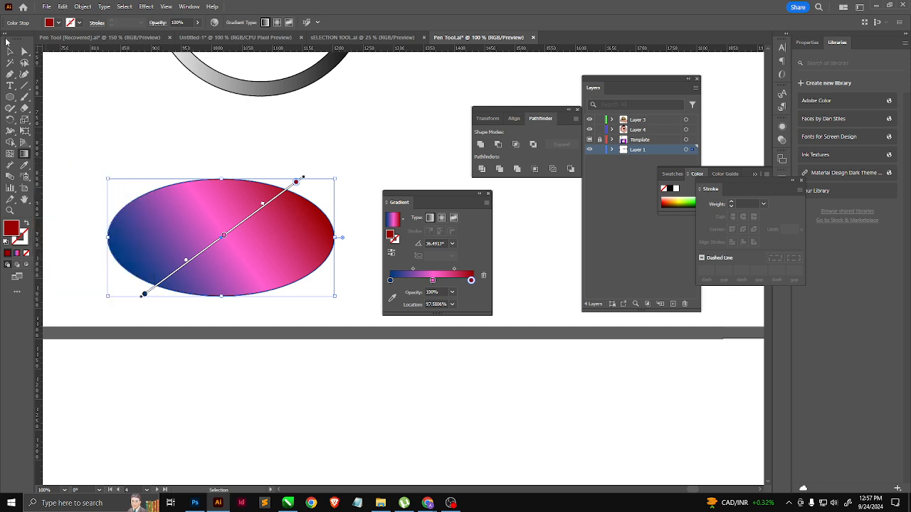
click(10, 51)
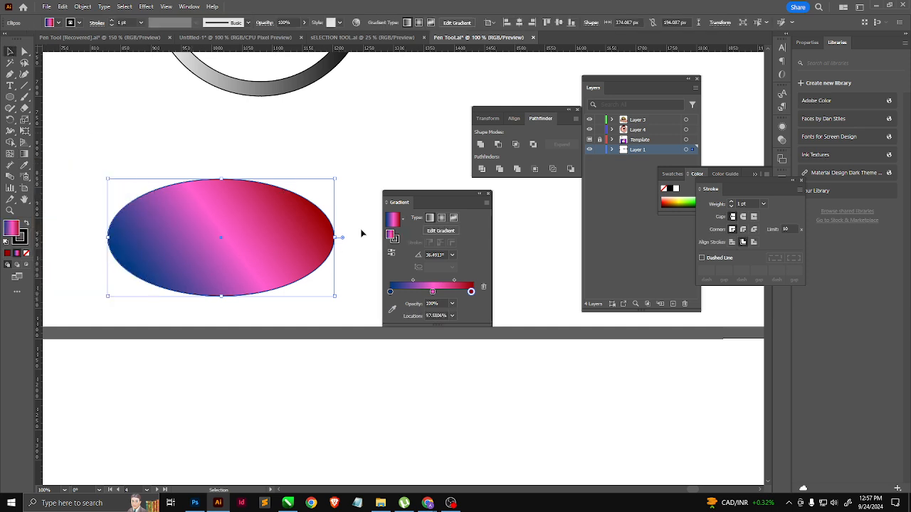
Step: Change the ellipse's fill to a radial gradient with a 50% aspect ratio
click(441, 219)
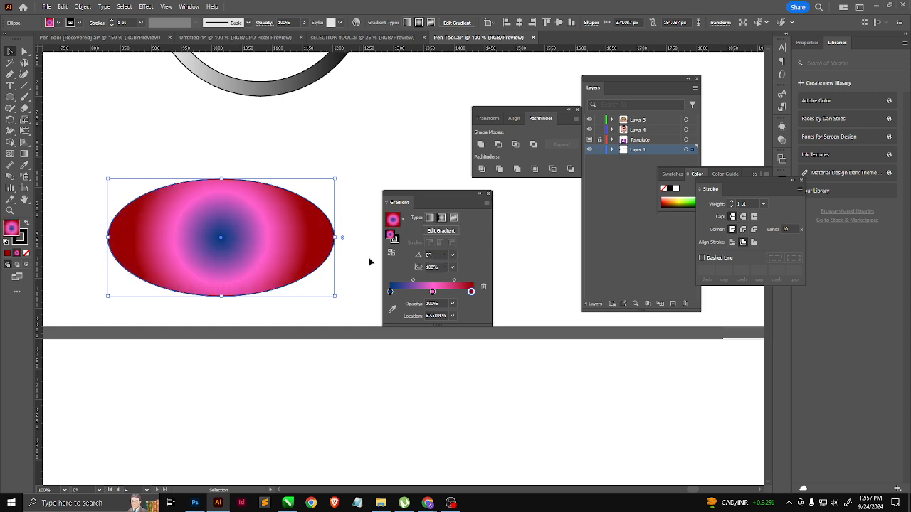
click(451, 266)
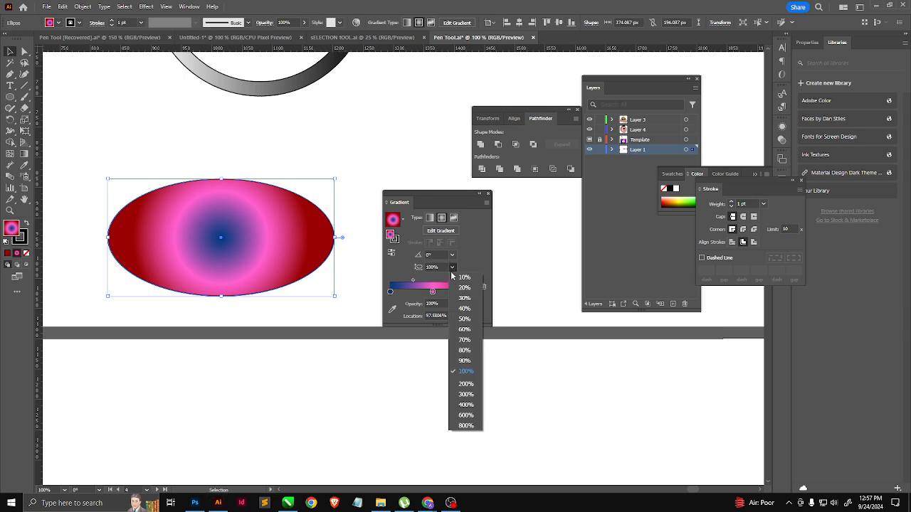
click(464, 319)
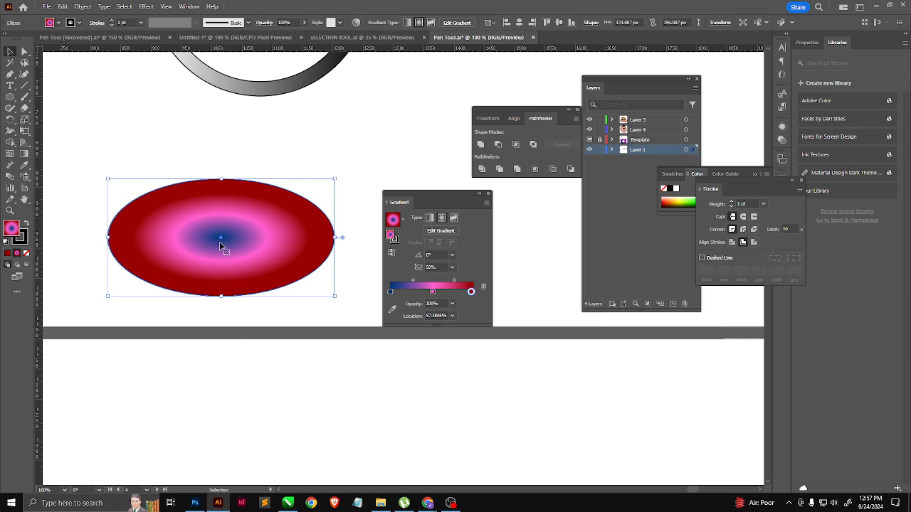
Step: Stretch the radial gradient vertically to an aspect ratio of about 113% and narrow its radius slightly with the Gradient tool
key(g)
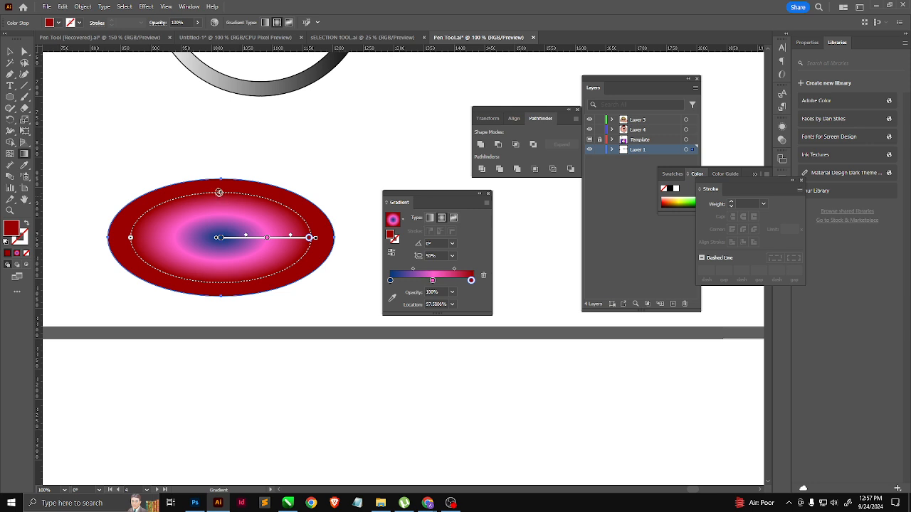
drag(220, 192, 223, 139)
mouse_move(130, 240)
mouse_down()
mouse_move(67, 237)
mouse_move(168, 238)
mouse_move(135, 240)
mouse_up()
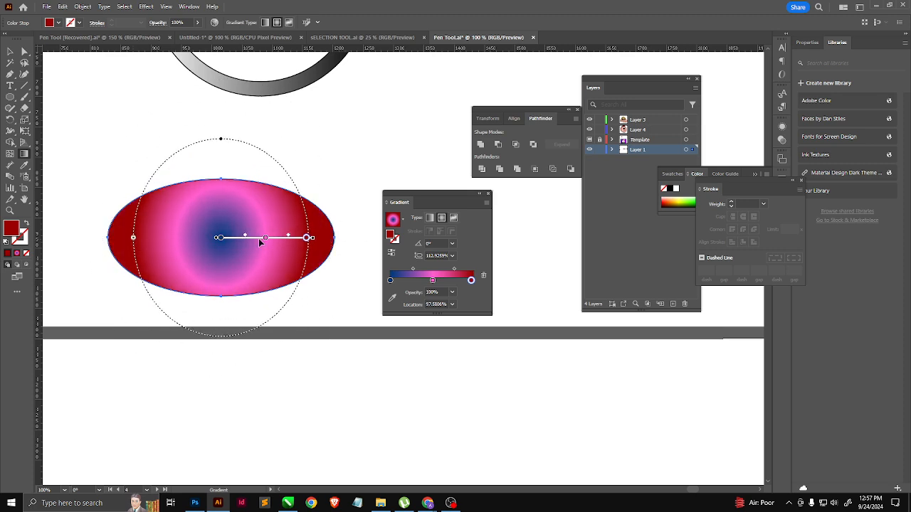
Step: Rotate the radial gradient to about 40°, flatten it to an aspect ratio of about 45%, and turn it back nearly horizontal
mouse_move(316, 237)
mouse_down()
mouse_move(291, 173)
mouse_move(363, 126)
mouse_move(326, 150)
mouse_move(292, 194)
mouse_move(293, 177)
mouse_up()
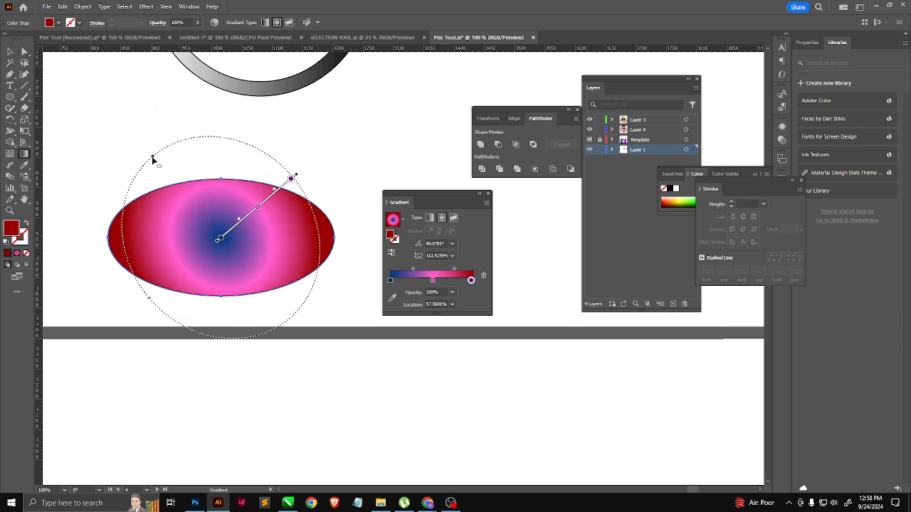
drag(153, 160, 194, 205)
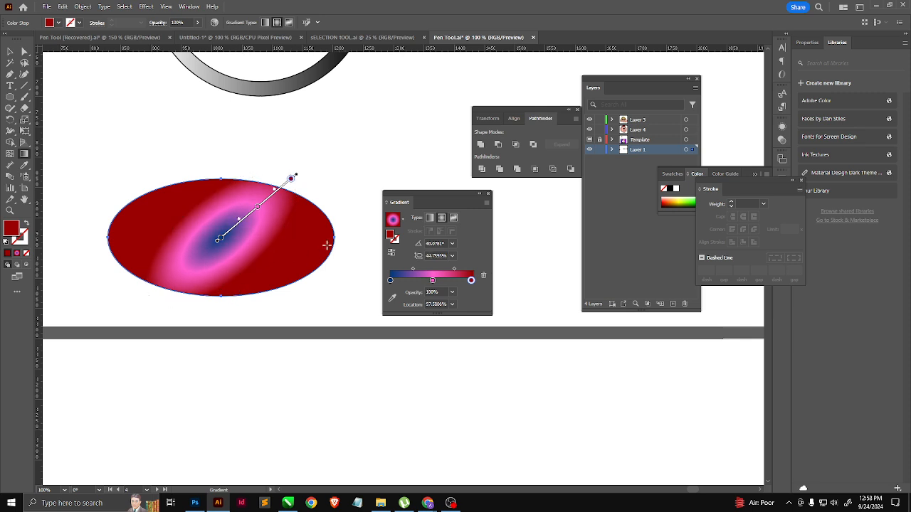
drag(299, 169, 314, 241)
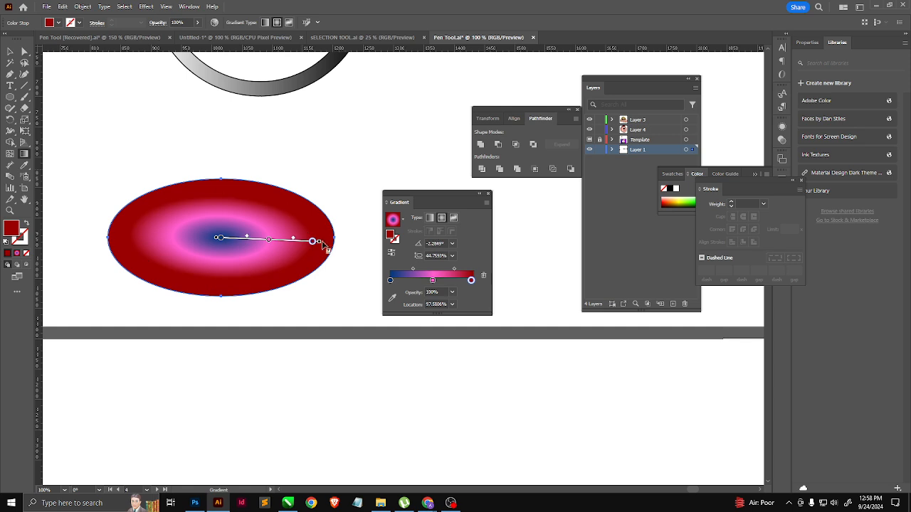
Step: Switch the ellipse to a freeform gradient, place its point near the ellipse's left end, and colour it pink F4007A
click(454, 218)
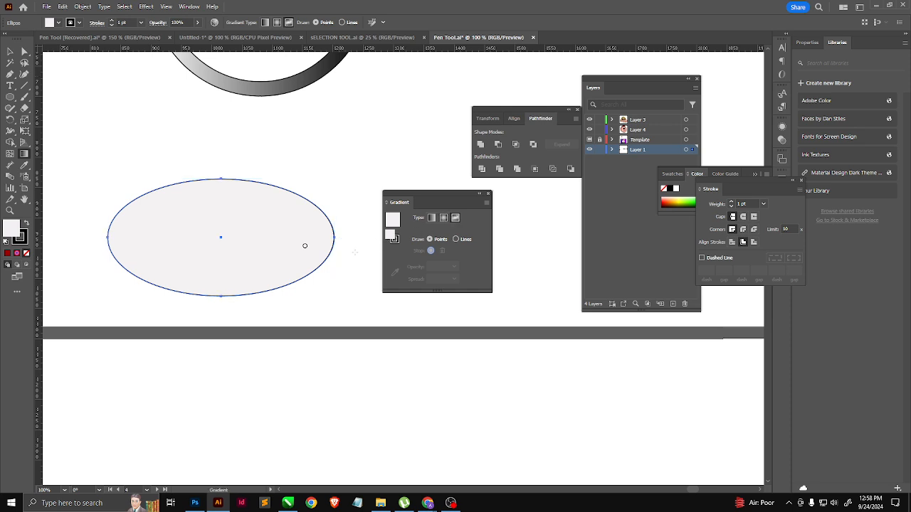
drag(305, 245, 136, 237)
double_click(136, 238)
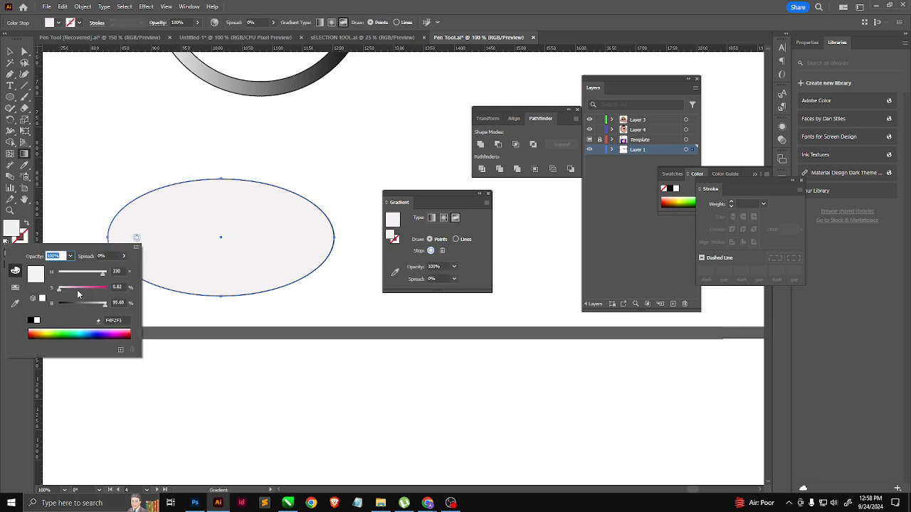
drag(78, 293, 172, 289)
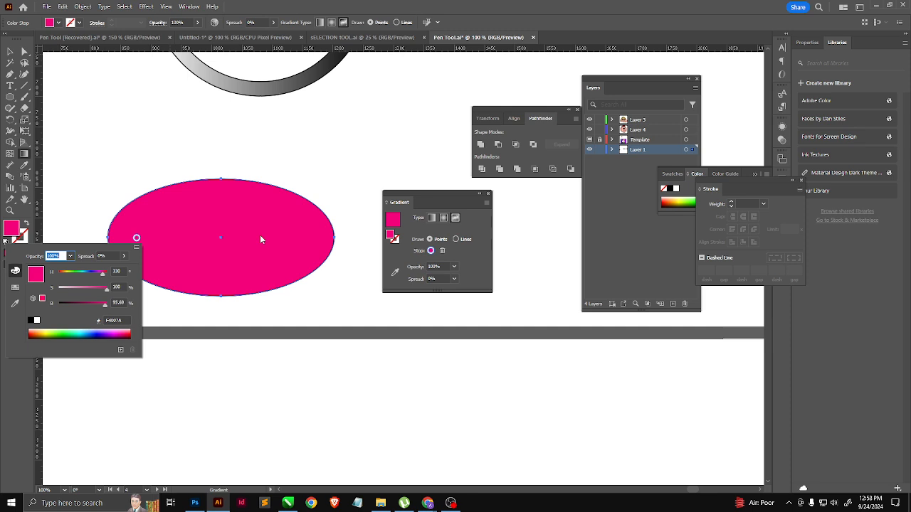
click(242, 230)
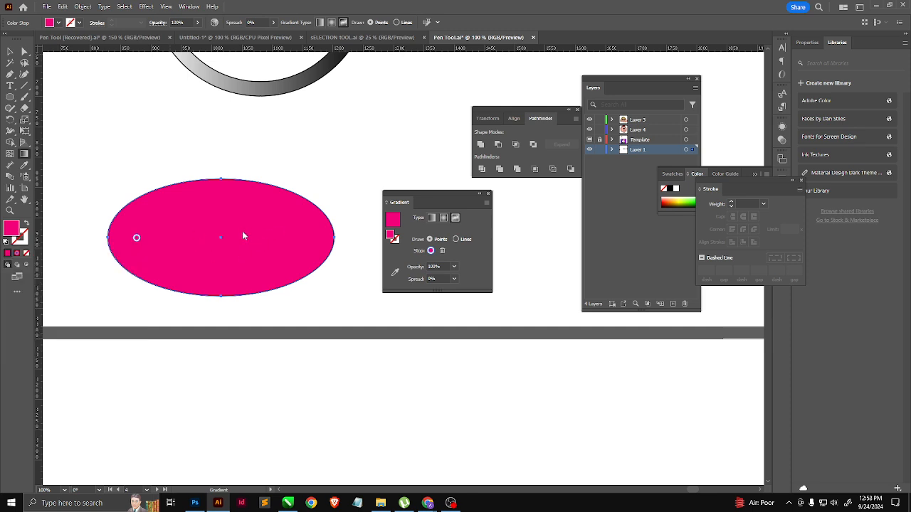
Step: Add a freeform colour point at the ellipse's centre and make it bright green 6AF400
click(214, 236)
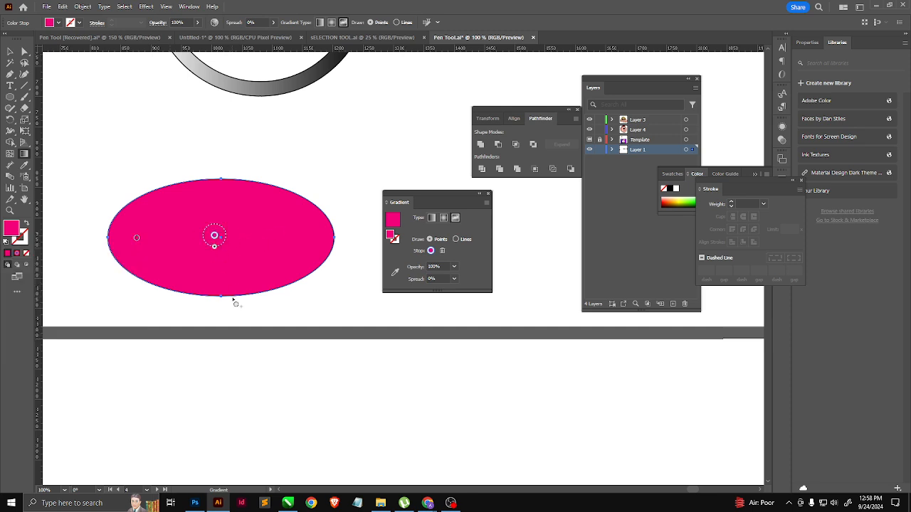
double_click(214, 236)
drag(179, 269, 149, 272)
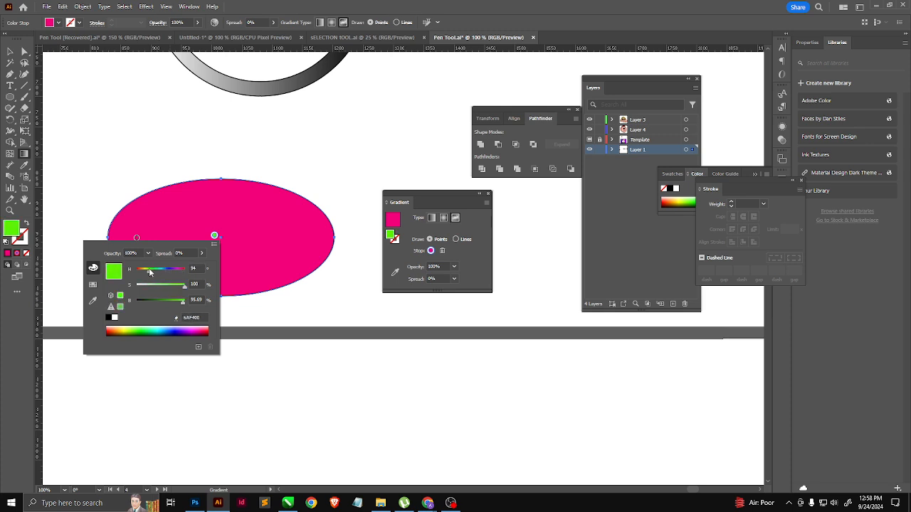
click(273, 225)
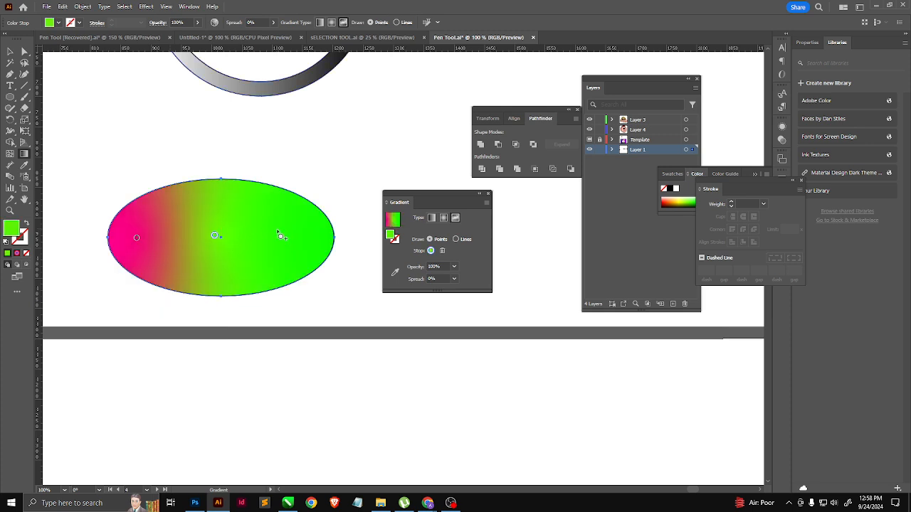
Step: Add a freeform colour point in the ellipse's upper right area and make it blue 0014F4
click(261, 203)
double_click(261, 204)
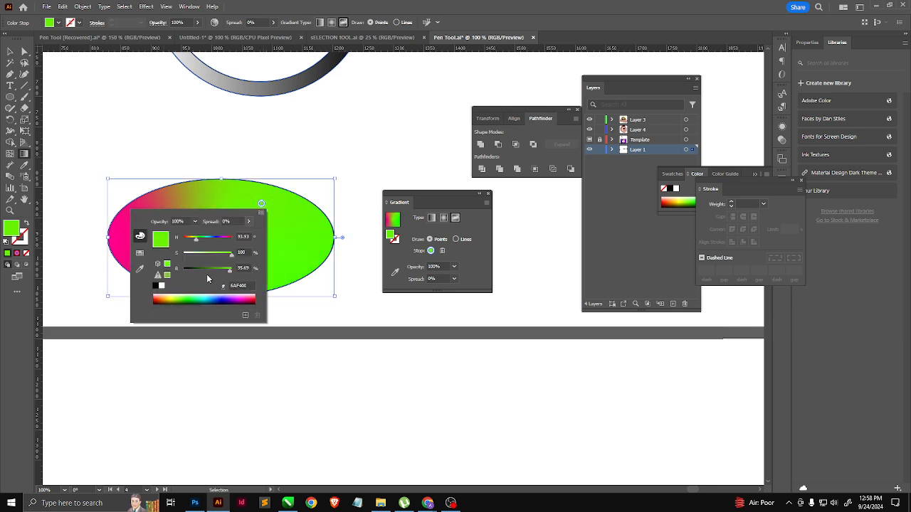
drag(196, 237, 218, 242)
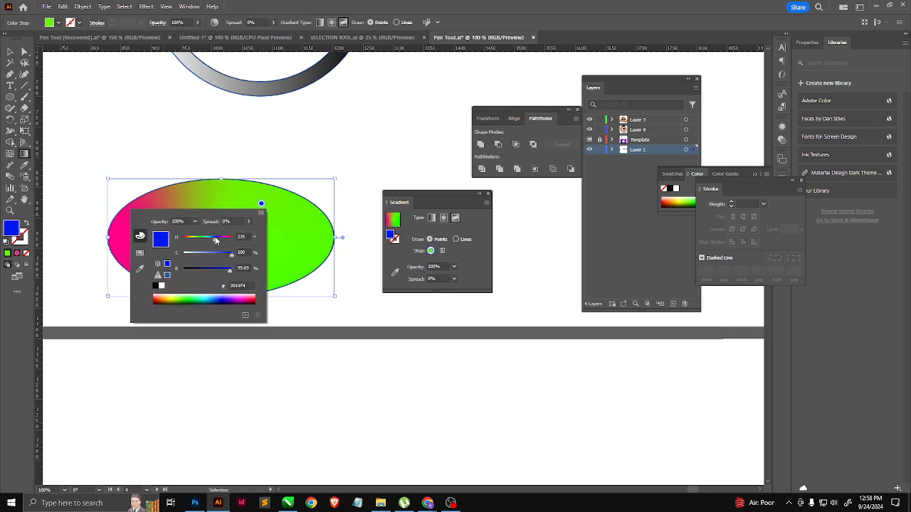
click(283, 259)
Step: Add a freeform colour point in the ellipse's lower right area and make it orange-red F44100
double_click(255, 266)
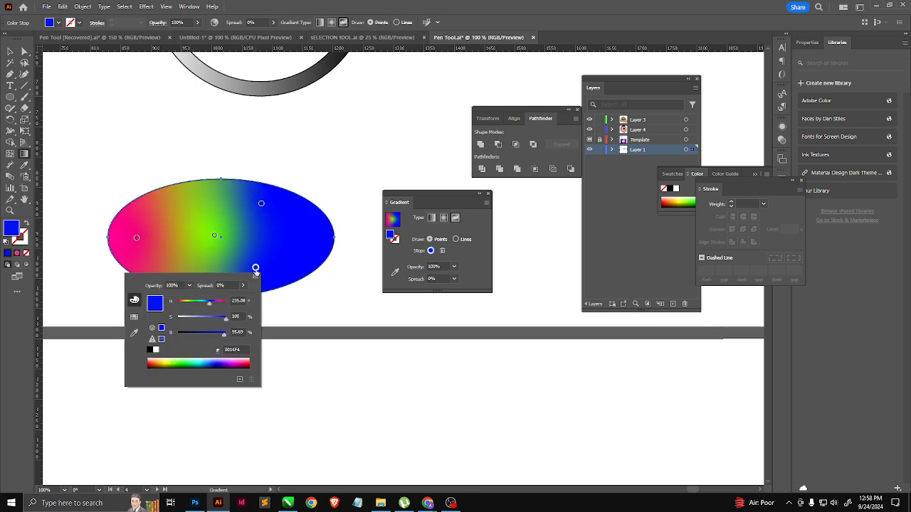
drag(207, 306, 181, 306)
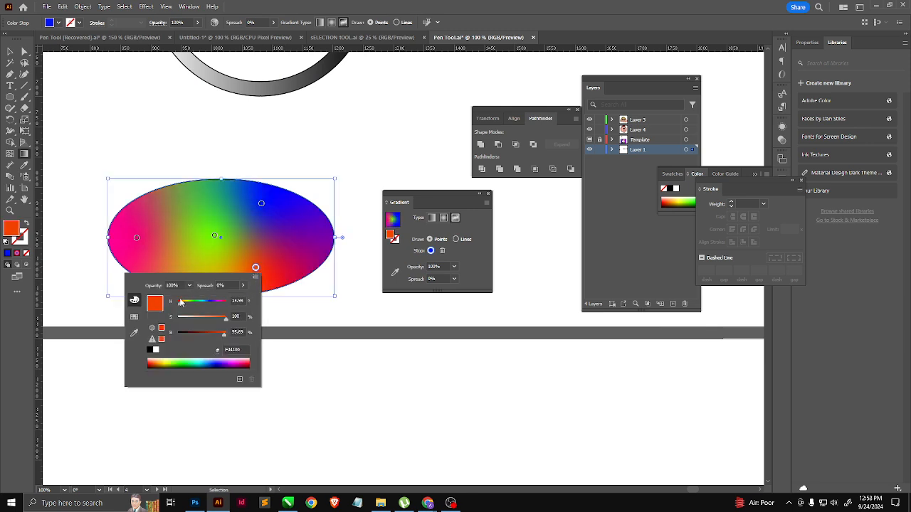
click(306, 357)
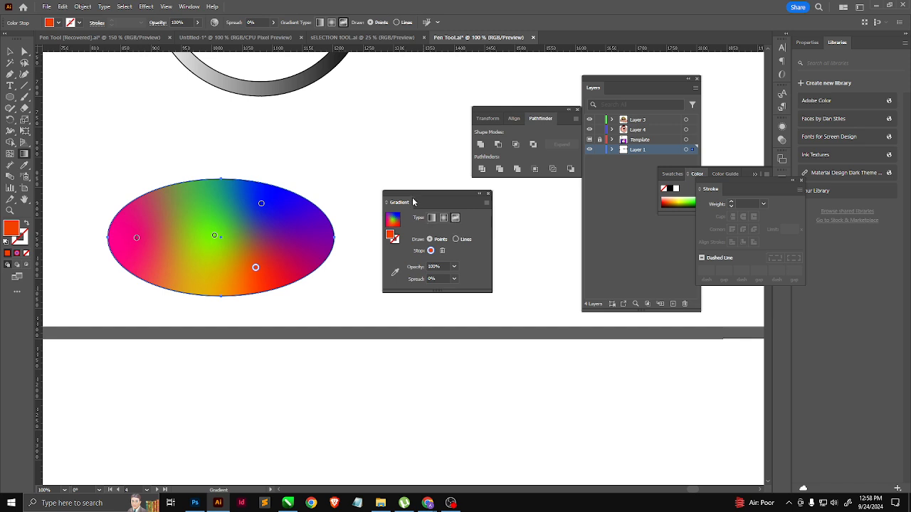
Step: Open the Brights gradient swatch library and place it as a floating panel just above the ellipse's right end
drag(433, 203, 488, 215)
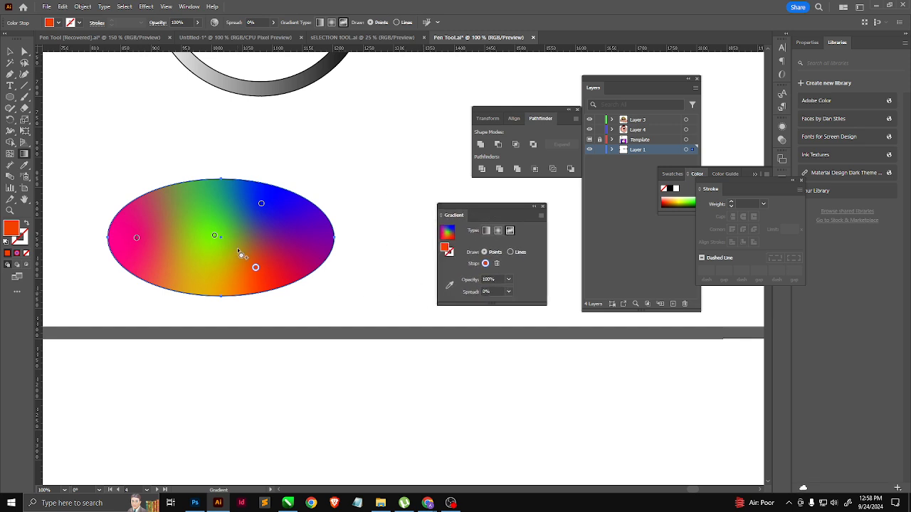
key(v)
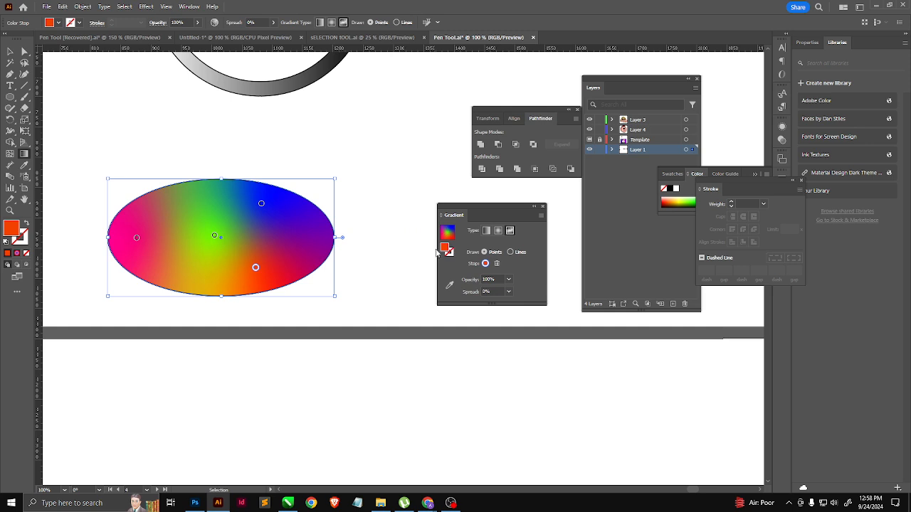
key(g)
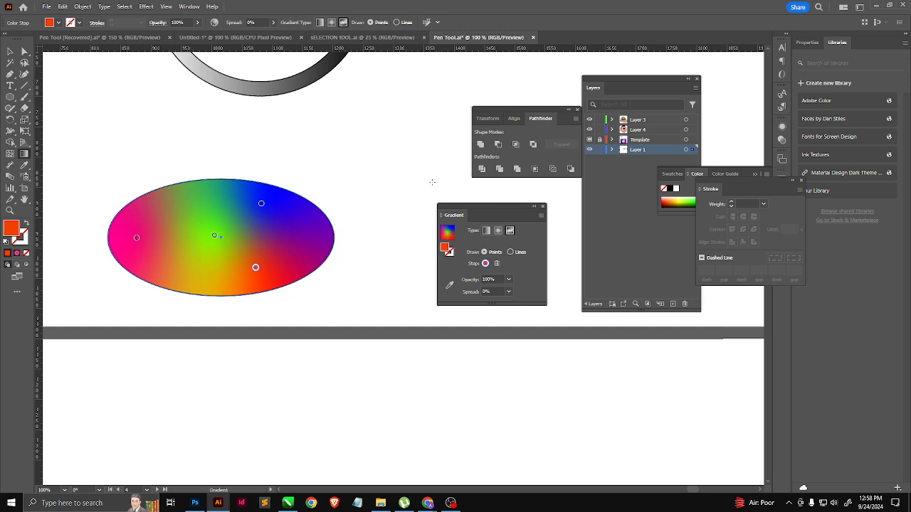
click(189, 6)
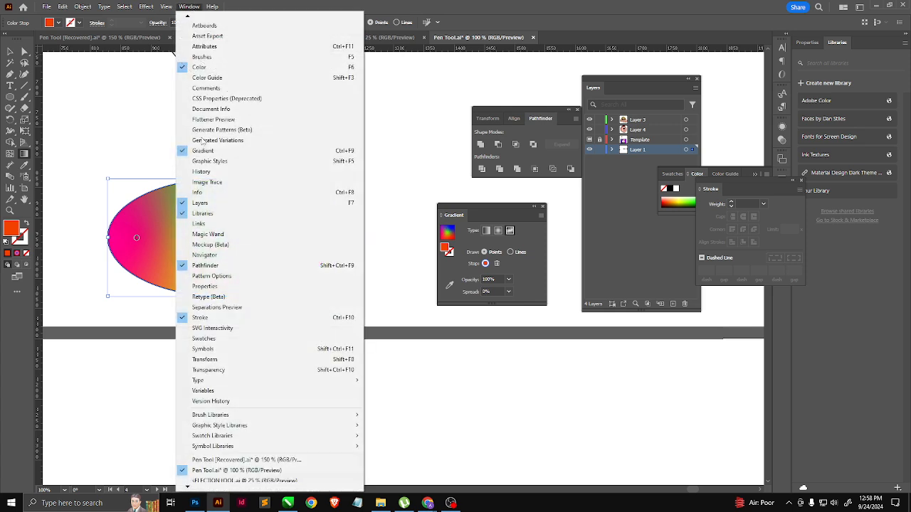
mouse_move(244, 436)
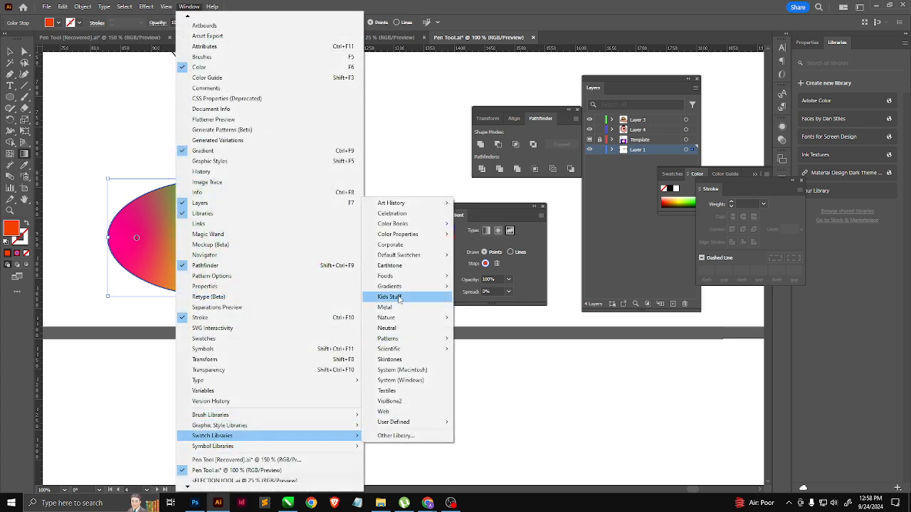
mouse_move(396, 286)
click(487, 289)
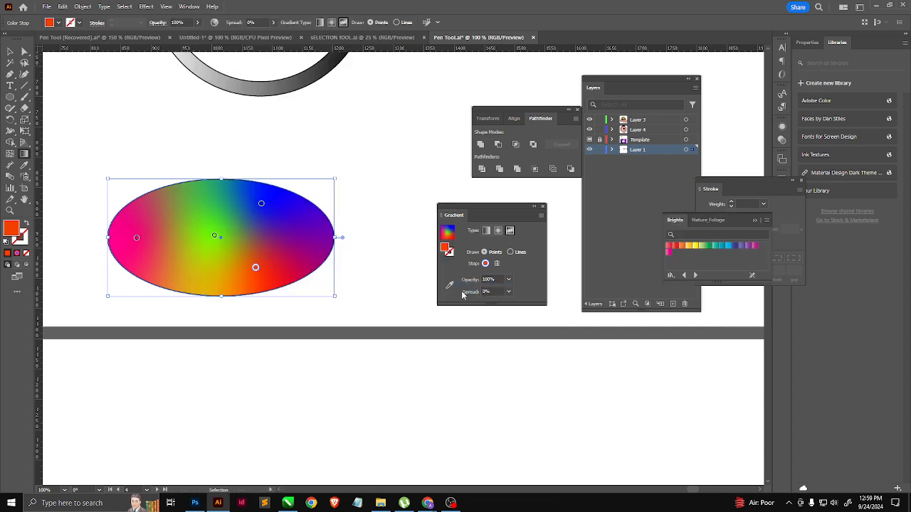
drag(674, 220, 329, 133)
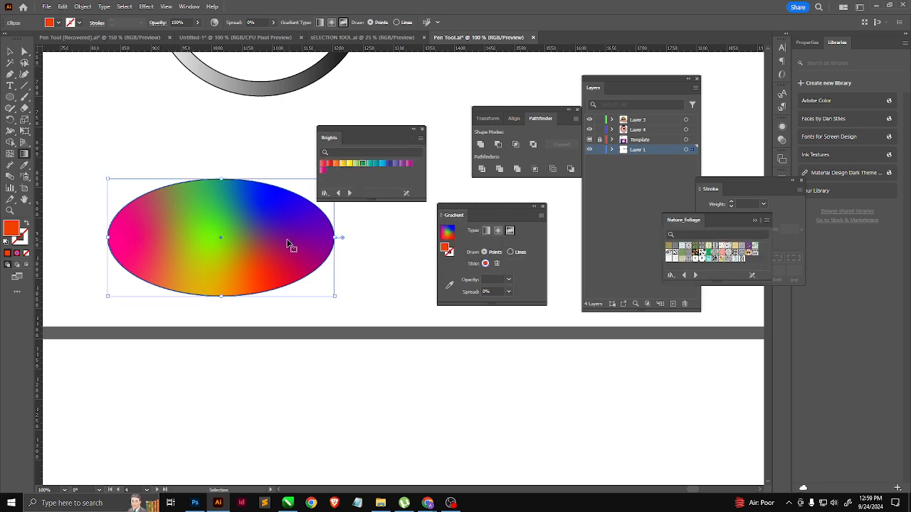
Step: Try several Brights gradients on the ellipse, starting with green and ending with the magenta-to-purple one
ctrl+click(291, 246)
click(362, 164)
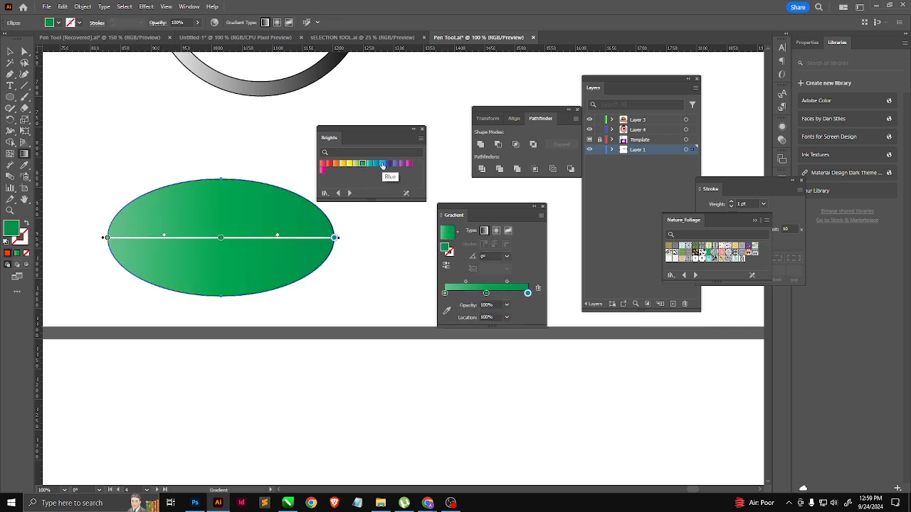
click(362, 165)
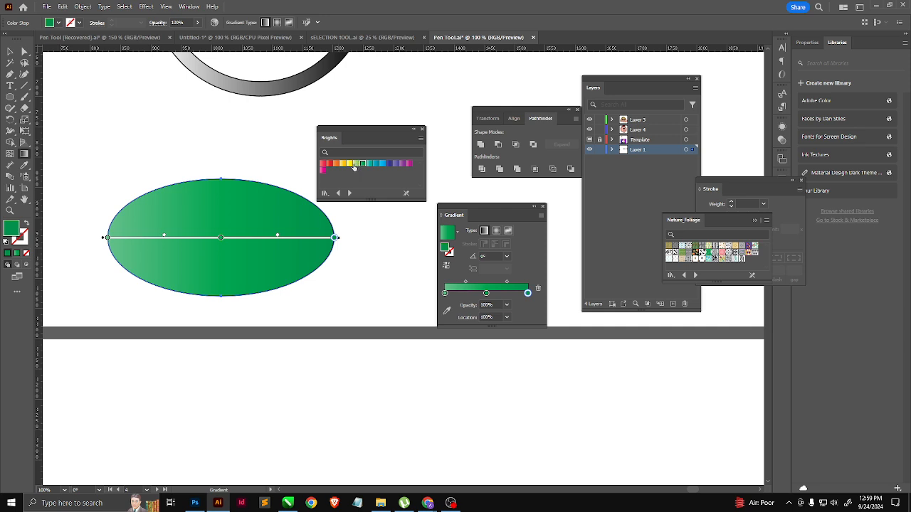
click(350, 165)
click(10, 51)
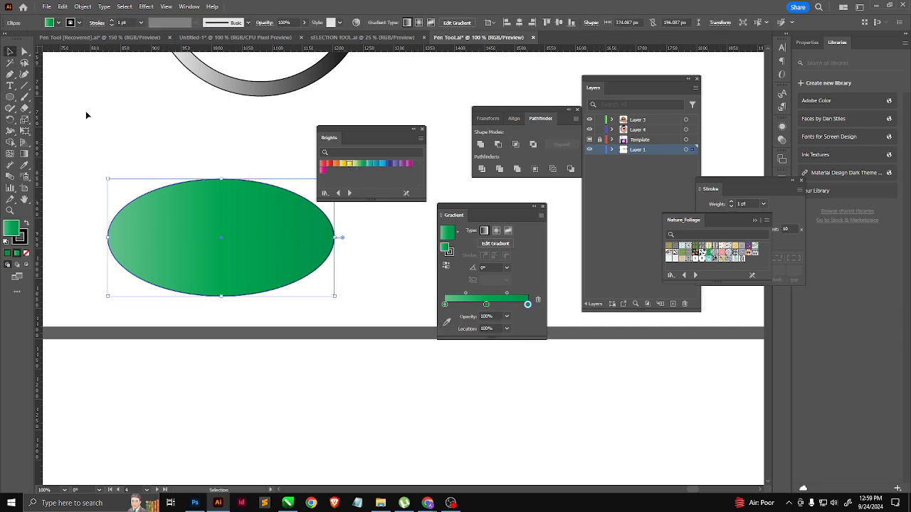
click(349, 164)
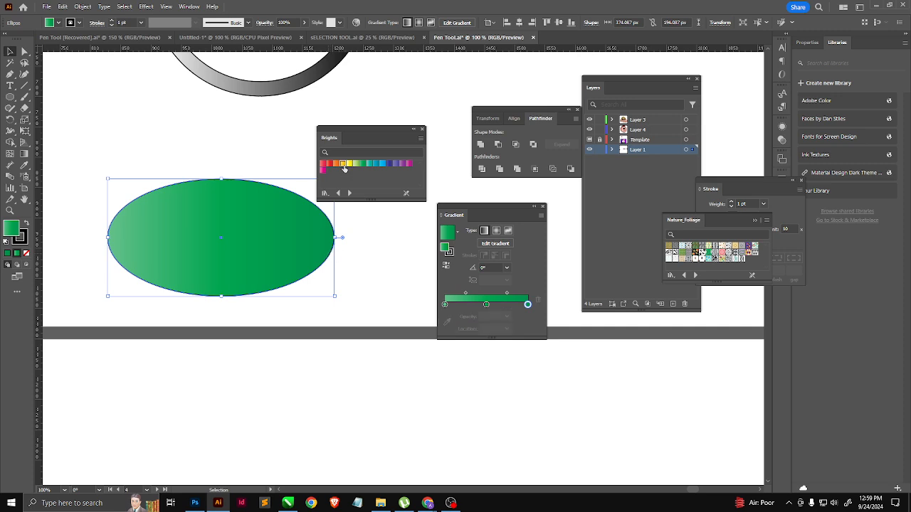
click(375, 163)
click(408, 165)
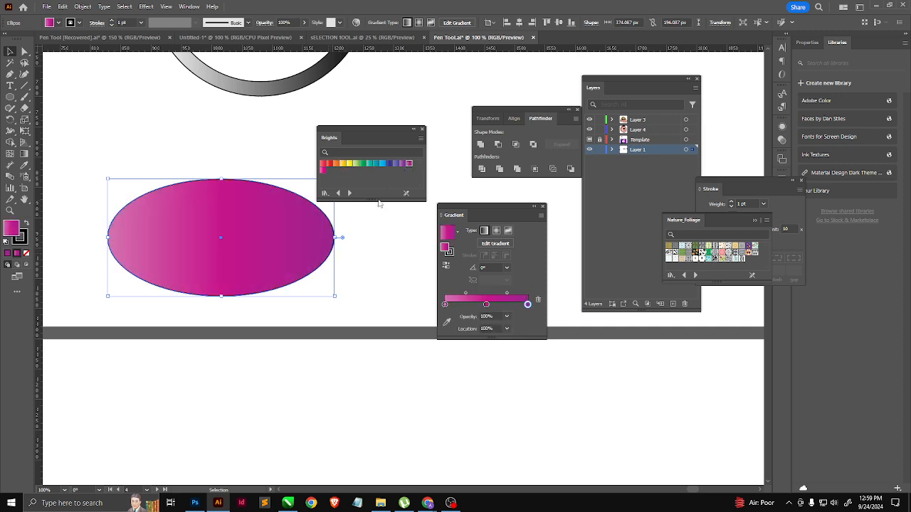
Step: Load the Color Combinations library and try its gradients on the ellipse, including silver-teal, ending with yellow-green-blue
click(349, 192)
click(342, 164)
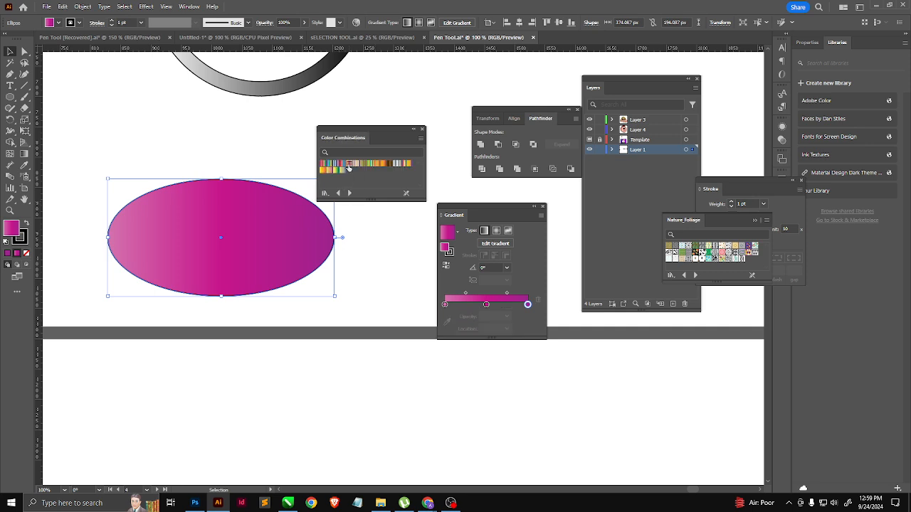
click(346, 165)
click(395, 164)
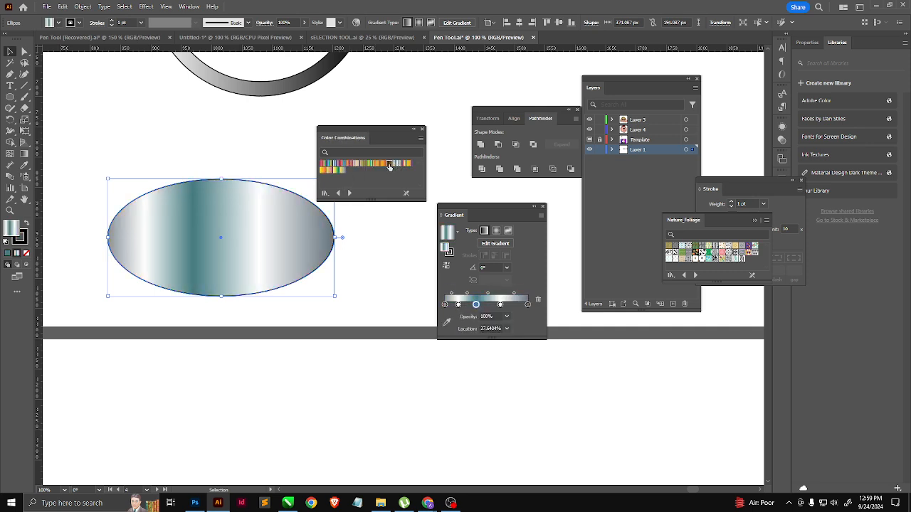
click(390, 164)
click(335, 173)
Step: Advance past Color Harmonies to the Earthtones library and try its gradients on the ellipse, ending with the dark red radial one
click(349, 193)
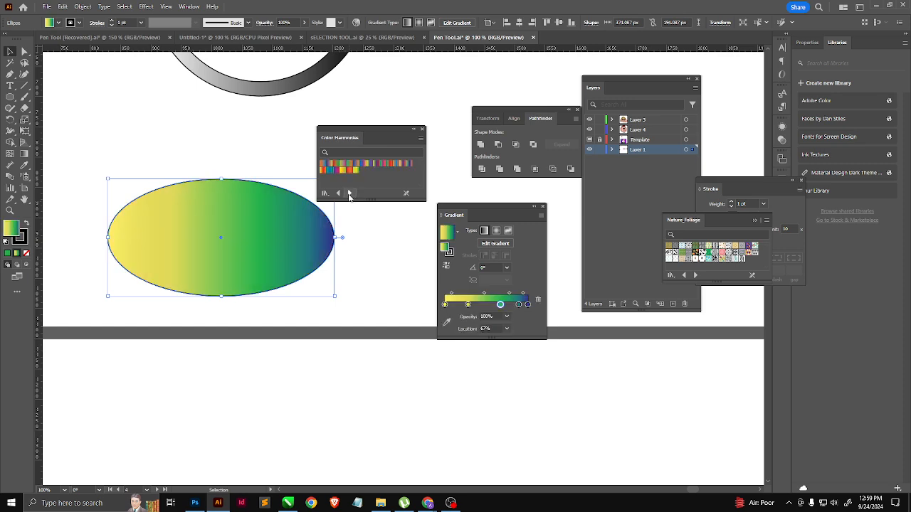
click(349, 193)
click(354, 177)
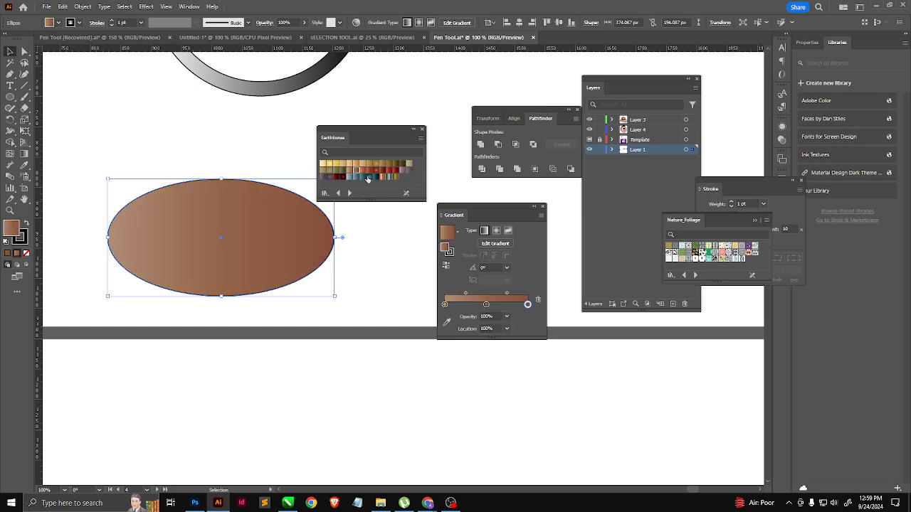
click(368, 177)
click(375, 171)
Step: Try a black-and-white striped gradient from the Fades library and a dark green one from Foliage on the ellipse
click(349, 193)
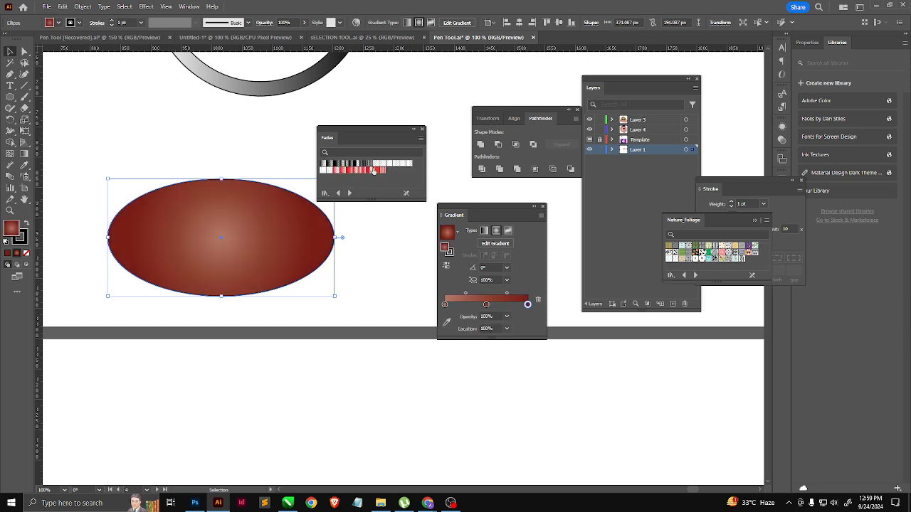
click(374, 172)
click(350, 192)
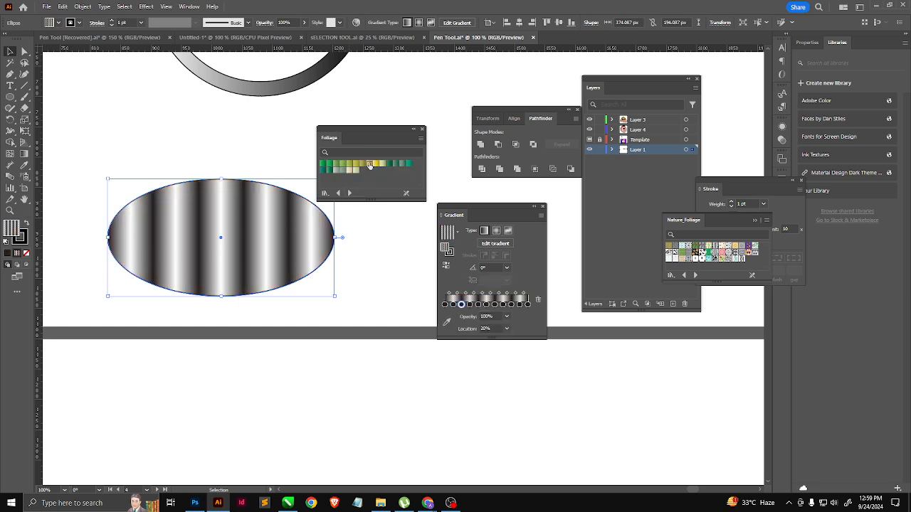
click(369, 165)
click(340, 170)
Step: Load the Fruits and Vegetables library and try its gradients on the ellipse, ending with a dark-to-pale green one
click(349, 193)
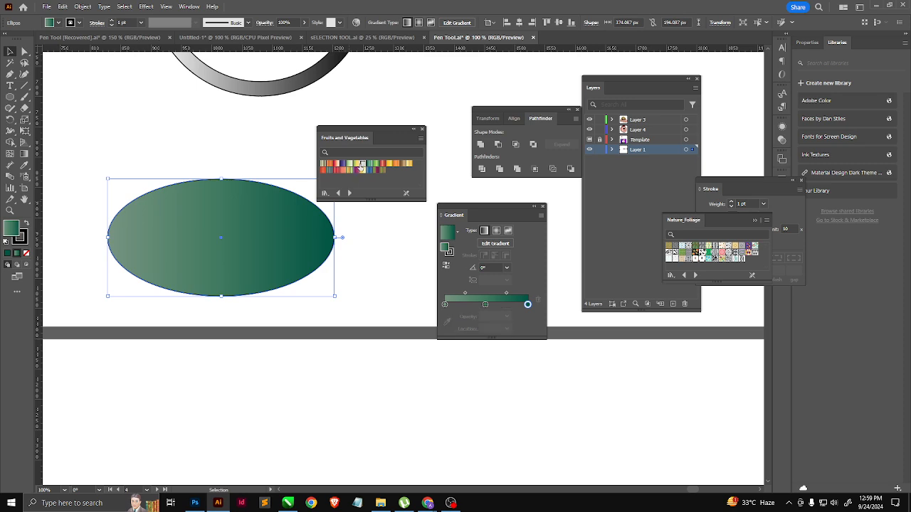
click(361, 165)
click(362, 169)
click(371, 168)
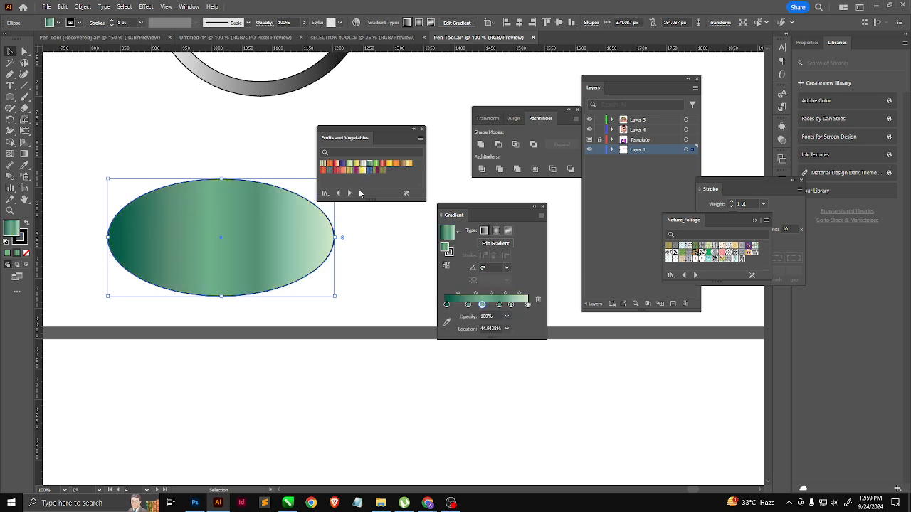
Step: Load the Metals library, try its copper and gold radial gradients, and fill the ellipse with the blue-grey radial one
click(349, 193)
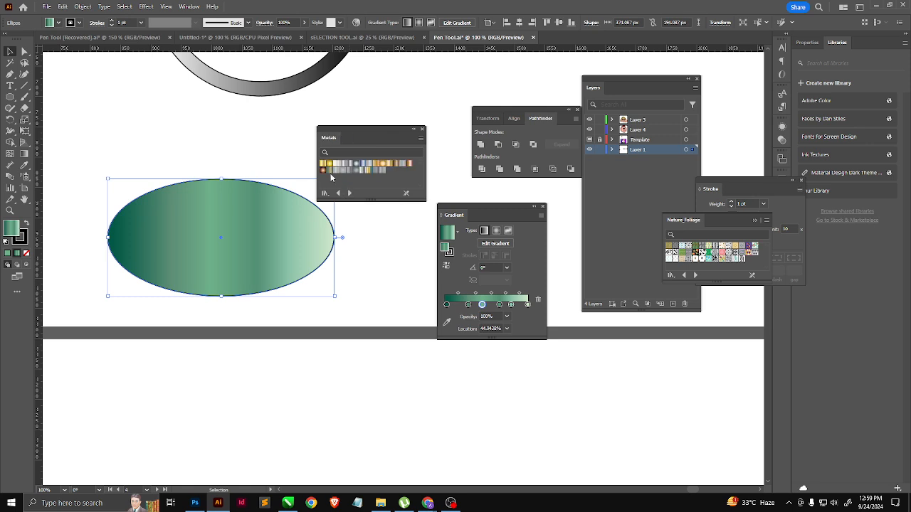
click(323, 171)
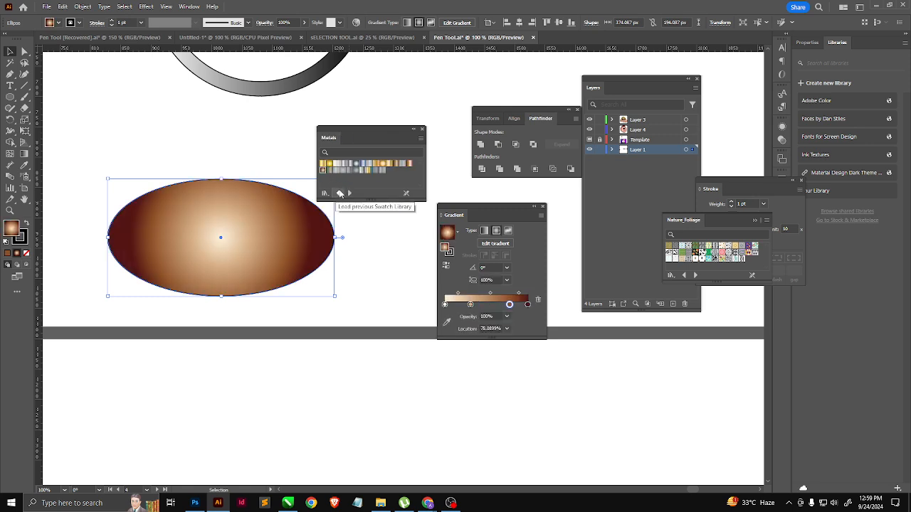
click(328, 165)
click(325, 165)
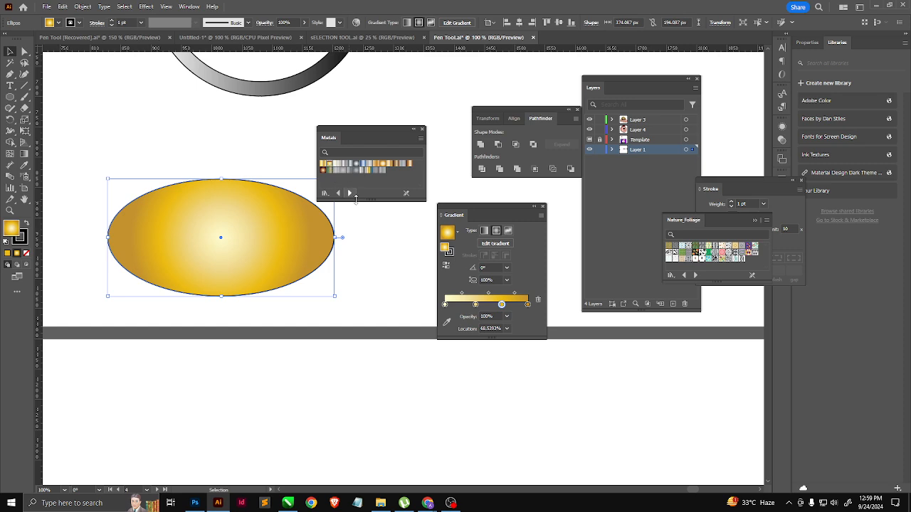
click(356, 171)
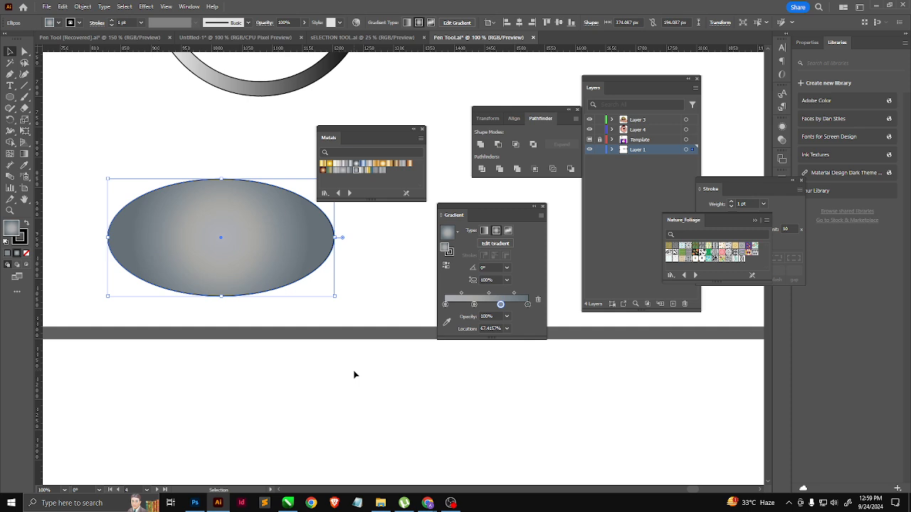
Step: Move the Metals library panel down out of the way and shift the gradient ring left so it sits above the ellipse
scroll(375, 334, up, 4)
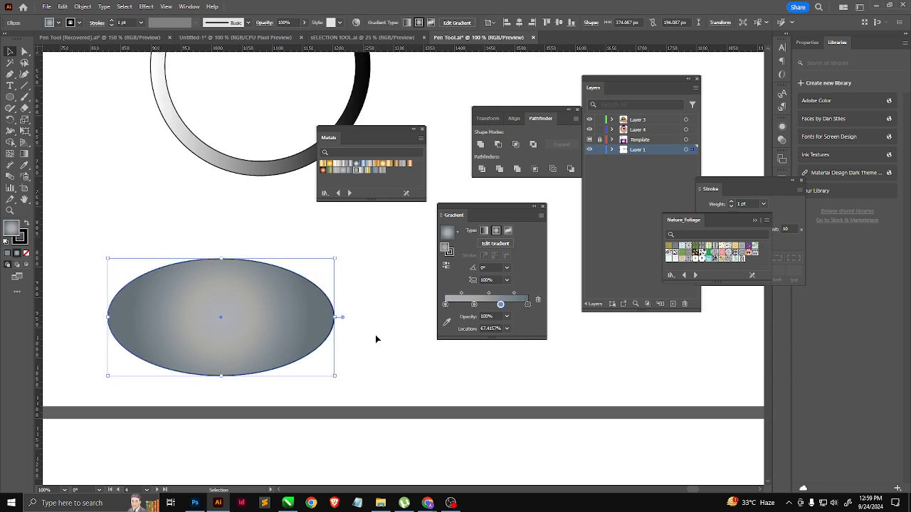
drag(363, 131, 375, 297)
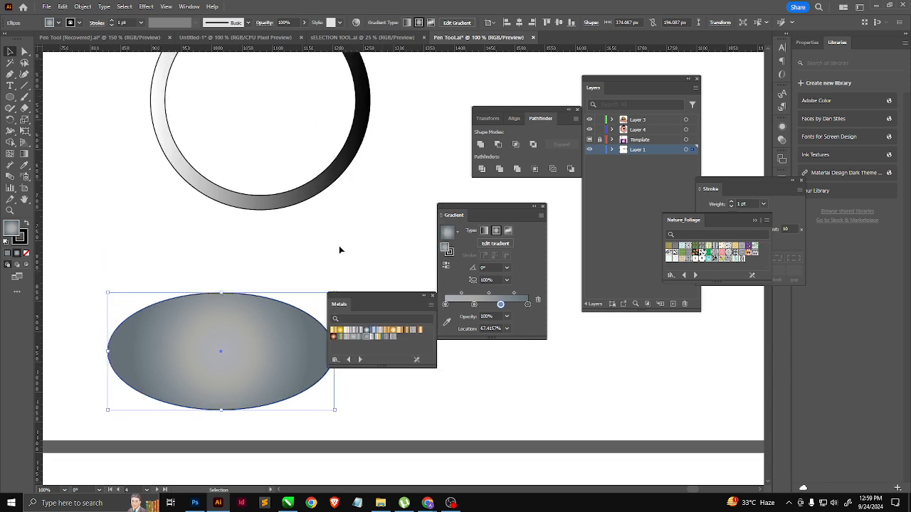
scroll(351, 284, up, 3)
click(360, 216)
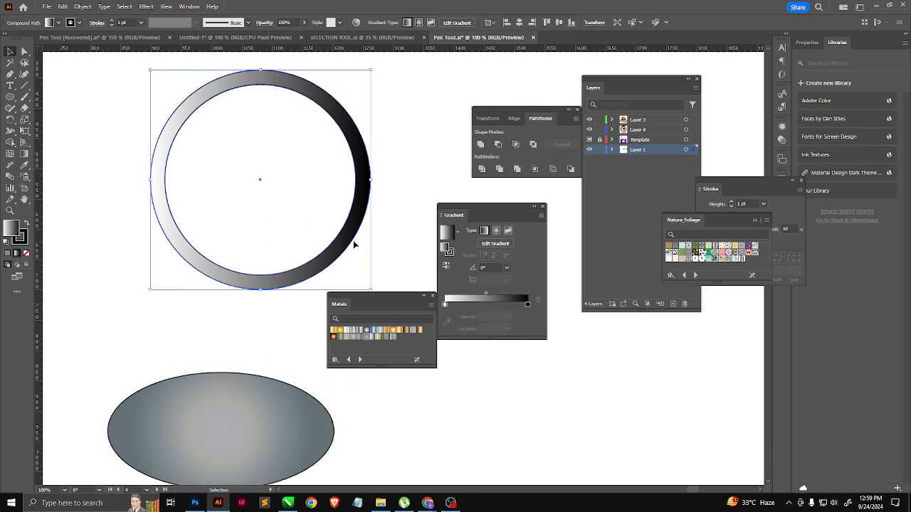
drag(355, 244, 319, 222)
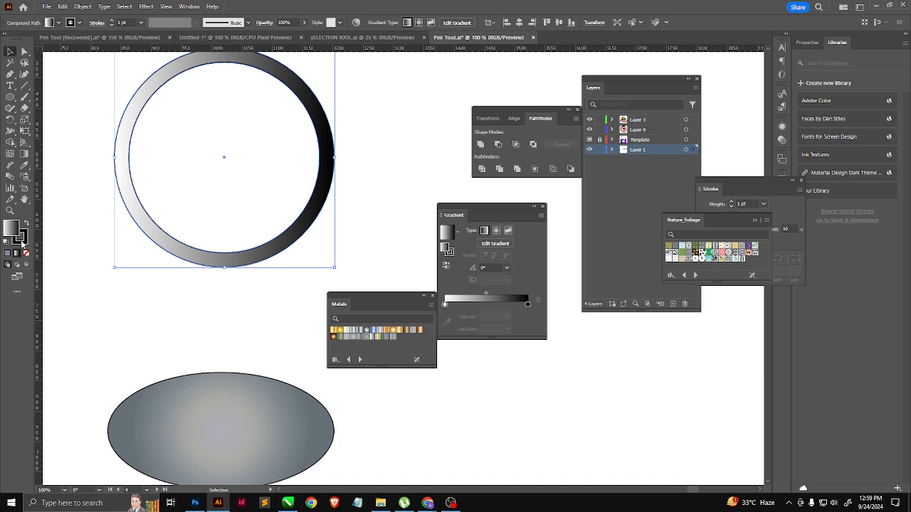
Step: Remove the ring's stroke and make its gradient fill the active attribute again
click(21, 244)
click(26, 253)
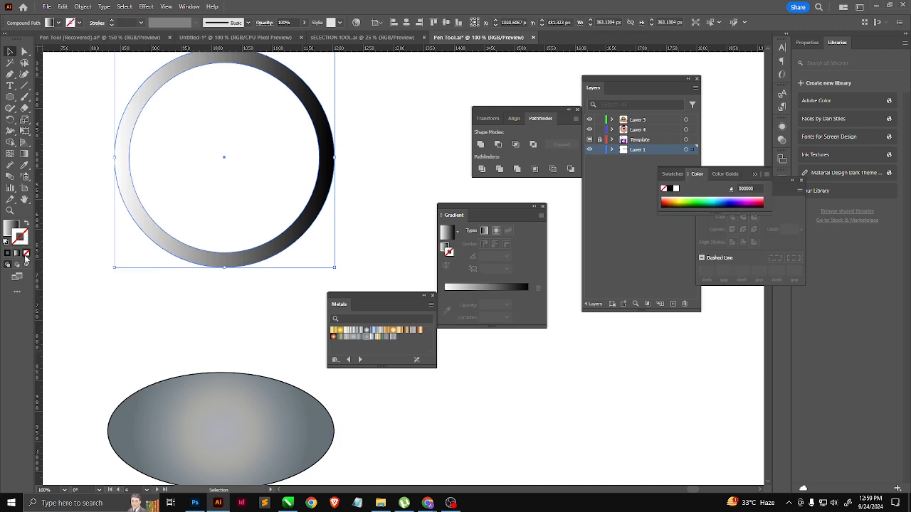
click(10, 230)
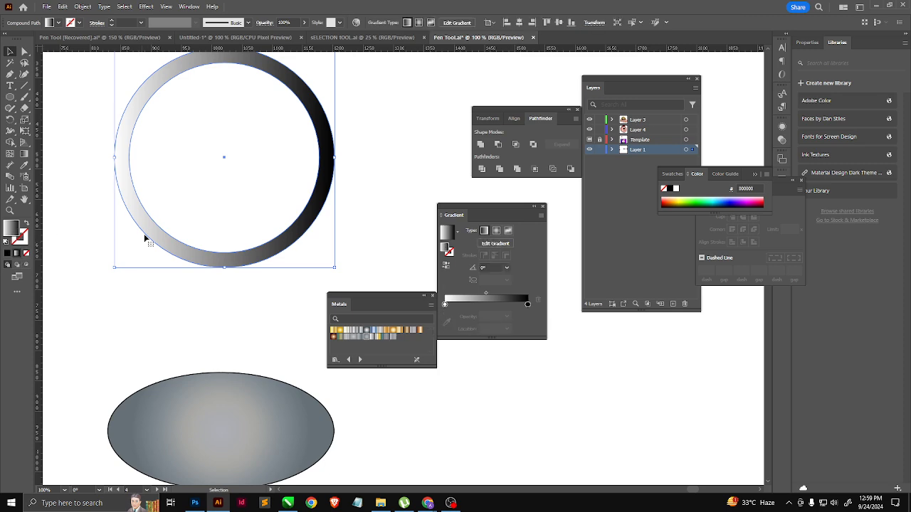
Step: Rotate the ring's linear gradient to about -31.6° so it runs from upper left to lower right, and deselect the ring
scroll(197, 282, down, 2)
key(g)
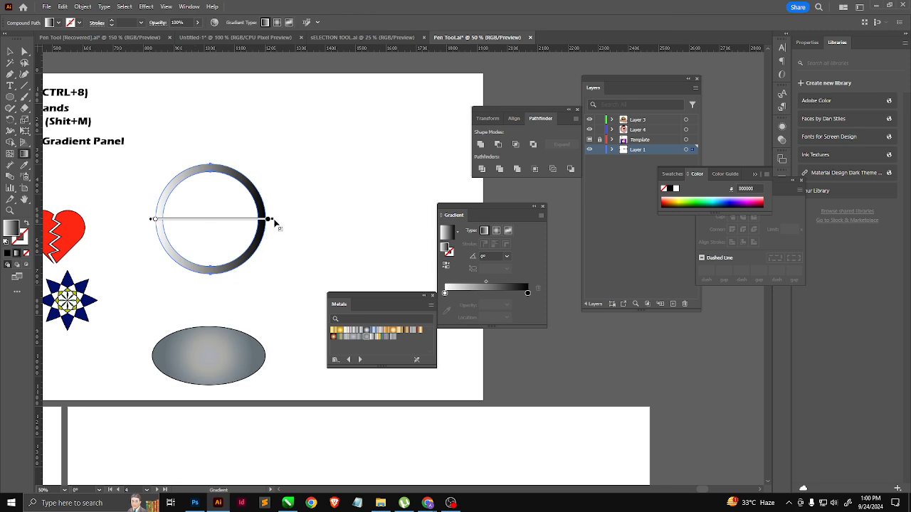
mouse_move(270, 223)
mouse_down()
mouse_move(309, 225)
mouse_move(311, 239)
mouse_move(288, 291)
mouse_move(269, 288)
mouse_up()
mouse_move(257, 247)
mouse_down()
mouse_move(220, 224)
mouse_move(245, 243)
mouse_up()
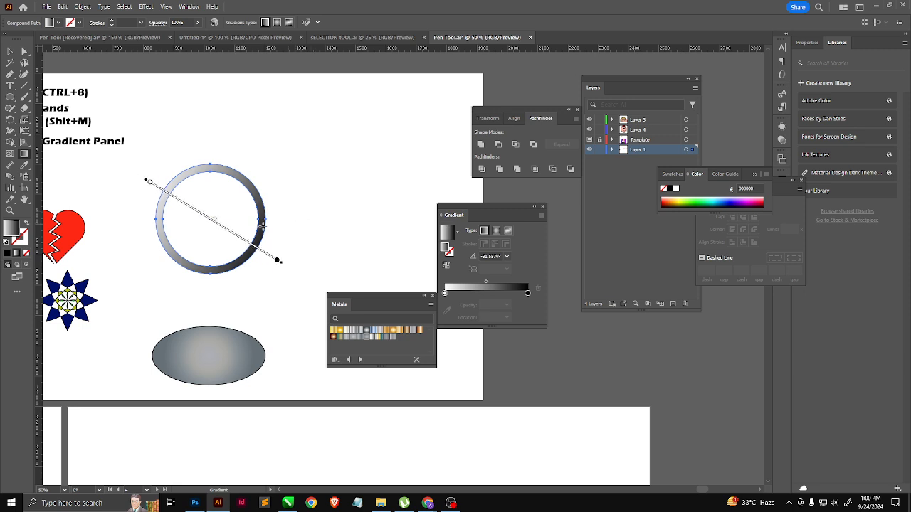
click(9, 52)
click(224, 128)
Step: Move the ring up and to the right, away from the ellipse
scroll(227, 192, up, 1)
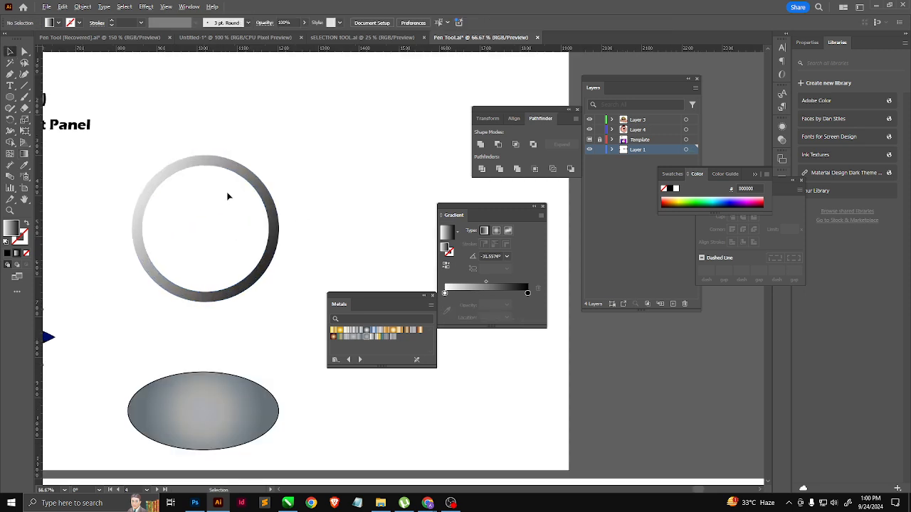
click(267, 214)
key(a)
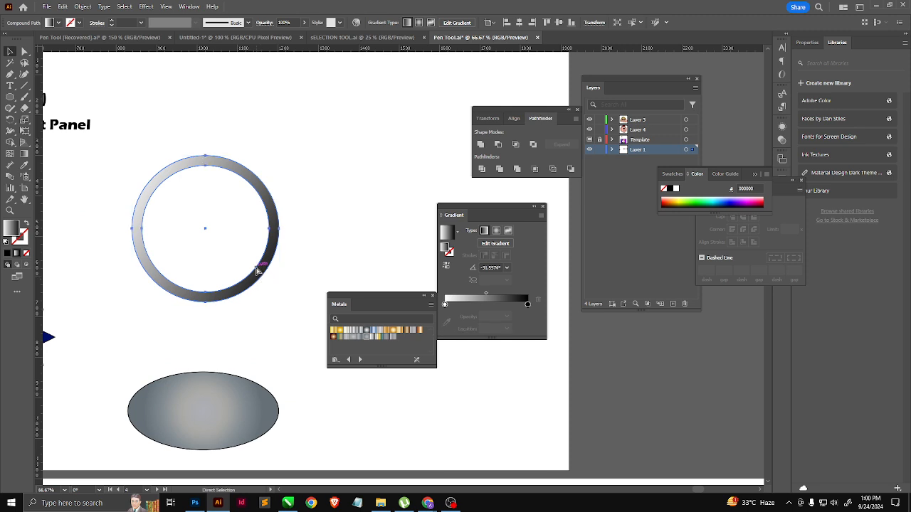
key(v)
drag(259, 183, 298, 152)
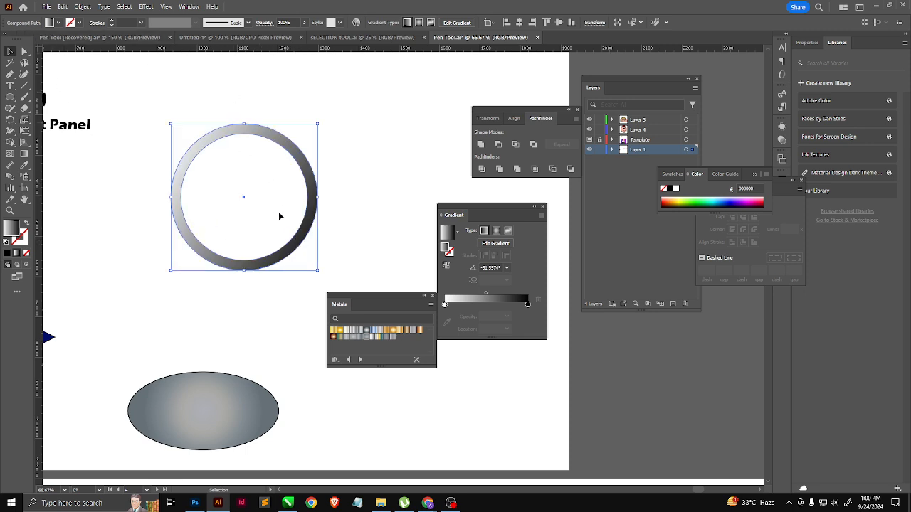
Step: Create a smaller concentric copy of the ring, scaled to fit exactly inside its opening, and select that inner ring
key(a)
key(v)
drag(315, 267, 309, 266)
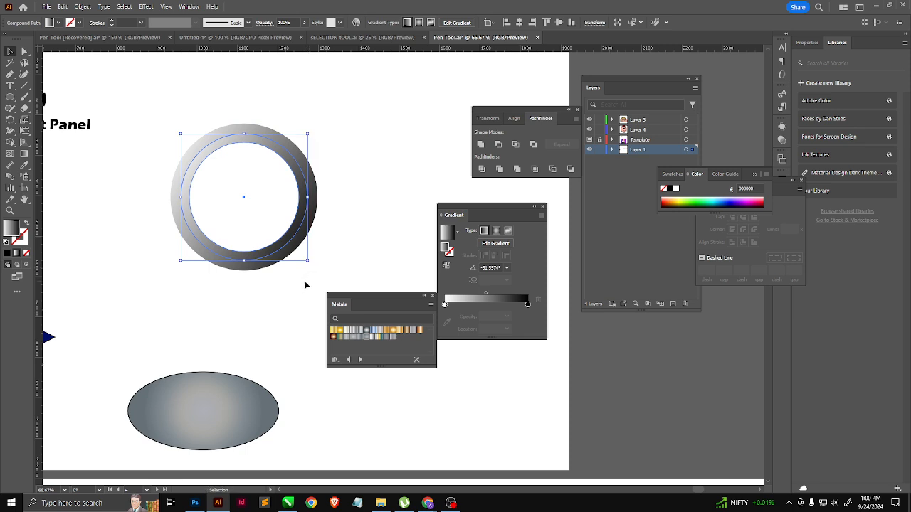
click(357, 207)
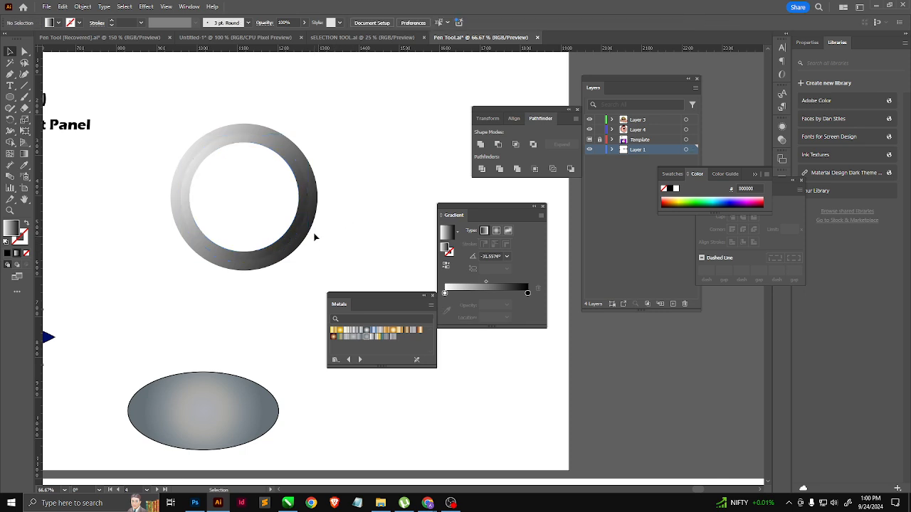
click(304, 218)
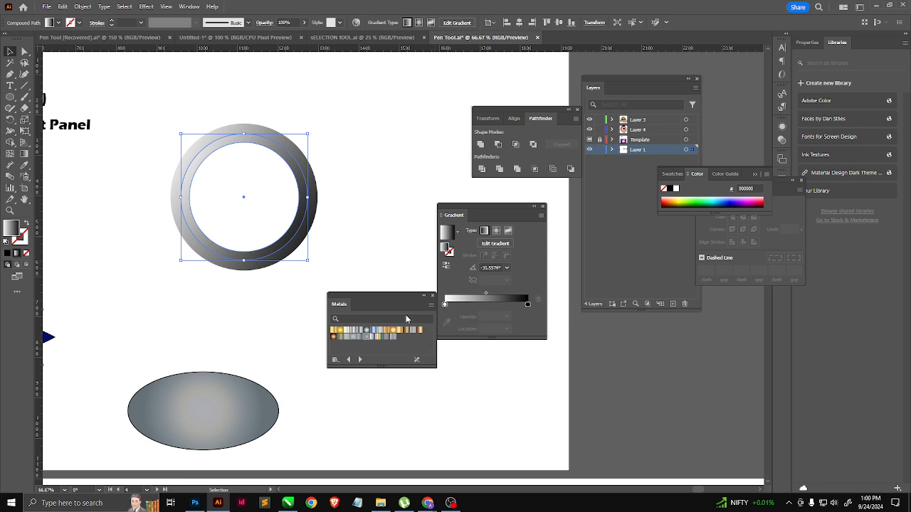
Step: Reverse the inner ring's gradient so its shading runs opposite to the outer ring, and deselect it
click(446, 266)
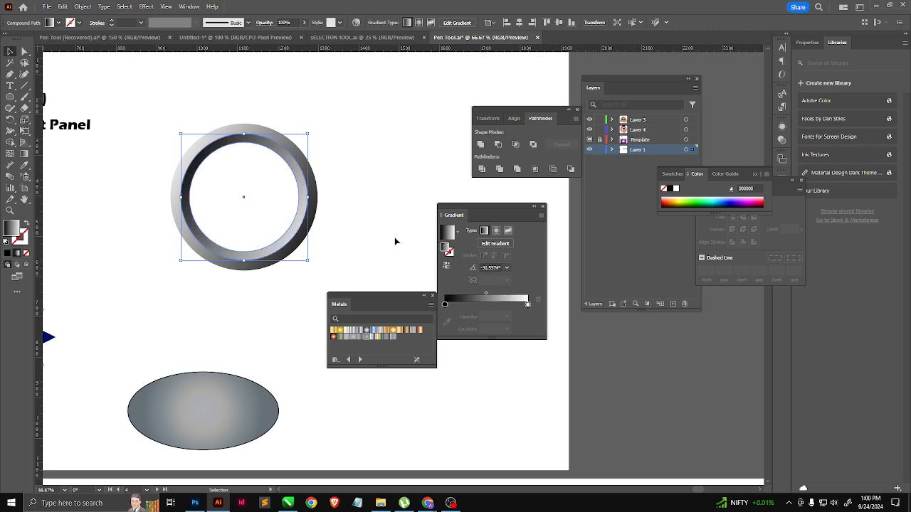
click(377, 192)
scroll(305, 239, down, 1)
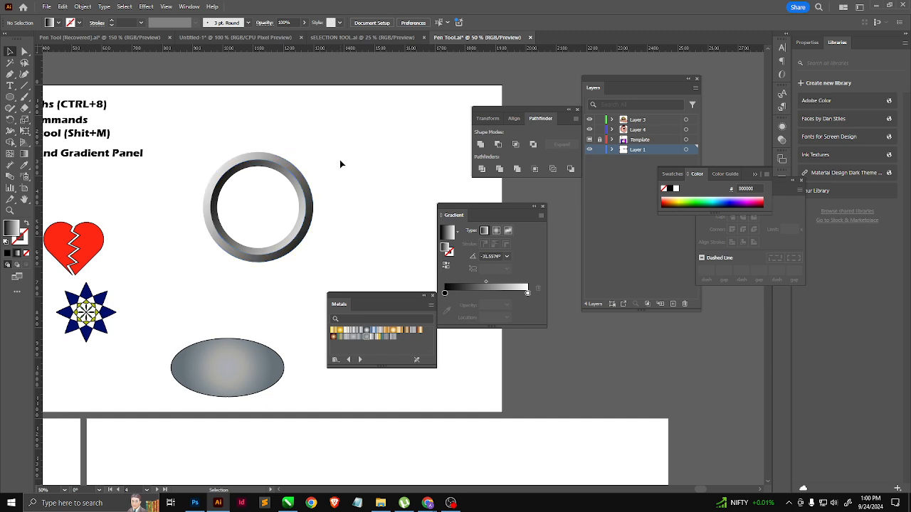
Step: Select the outer and inner rings together and group them
drag(342, 151, 283, 226)
key(a)
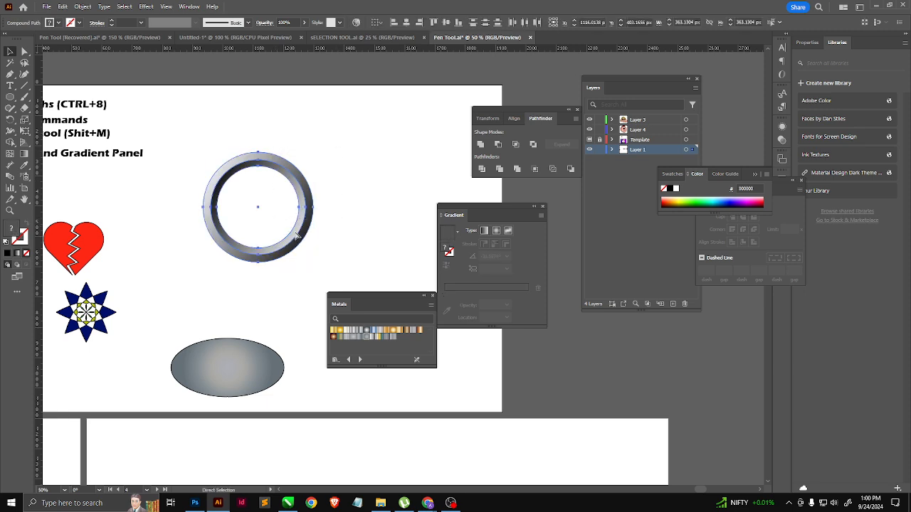
key(v)
click(303, 227)
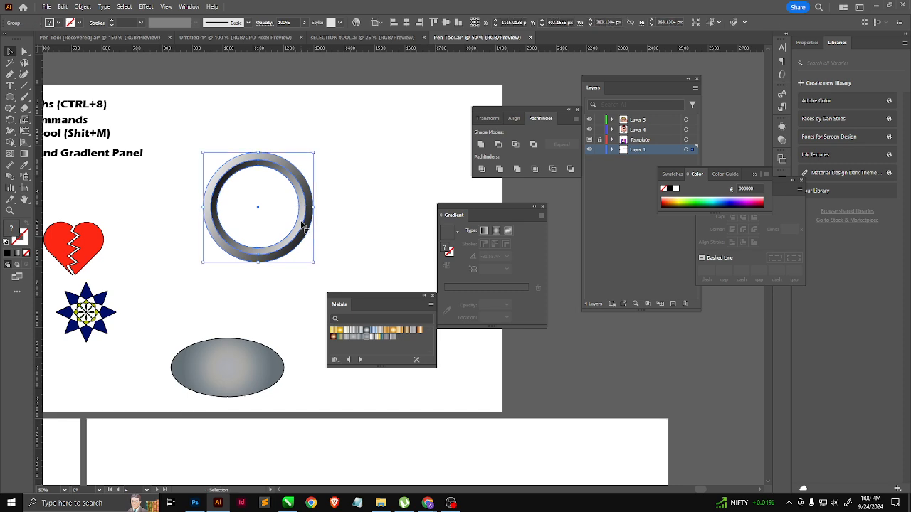
Step: Shift the grouped ring to the left and duplicate it three times at equal spacing, forming a row of four overlapping rings
scroll(147, 226, down, 2)
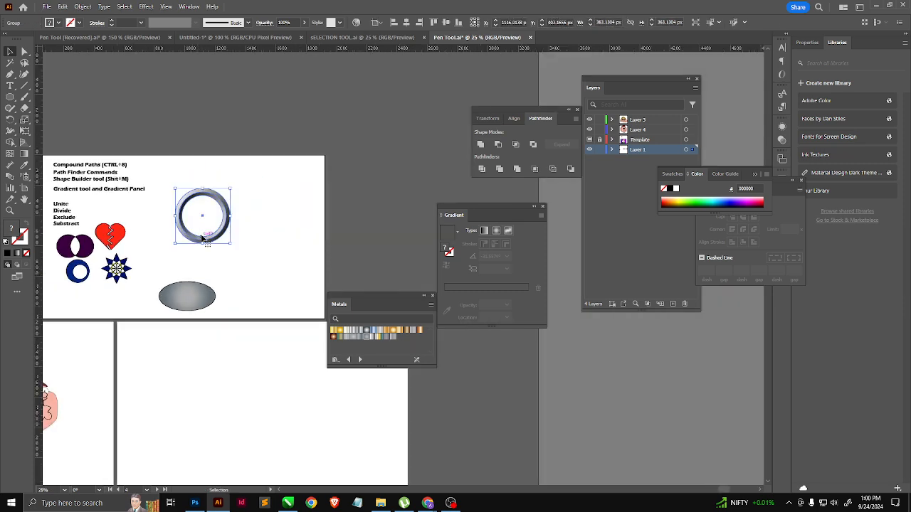
mouse_move(199, 237)
mouse_down()
mouse_move(177, 240)
mouse_move(208, 241)
mouse_up()
key(ctrl+d)
key(ctrl+d)
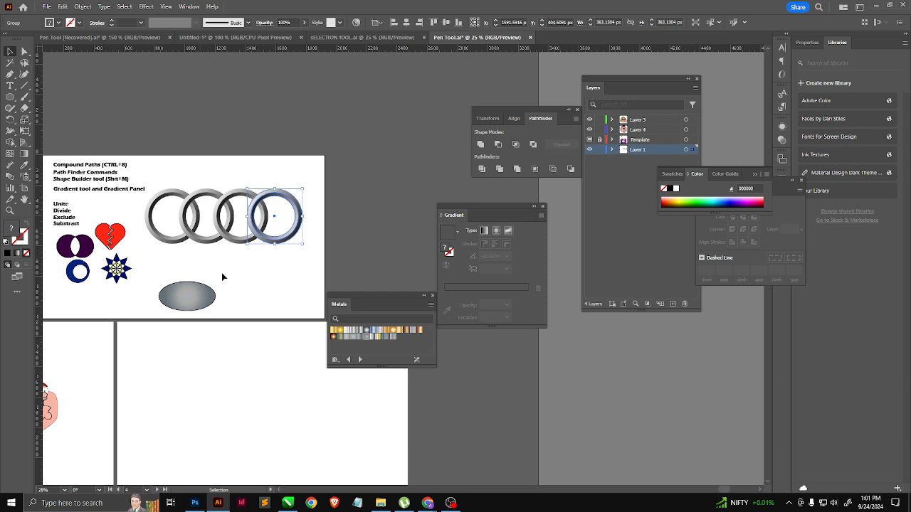
click(268, 277)
Step: Examine up close how the four rings overlap along the row, checking individual rings
scroll(284, 249, up, 1)
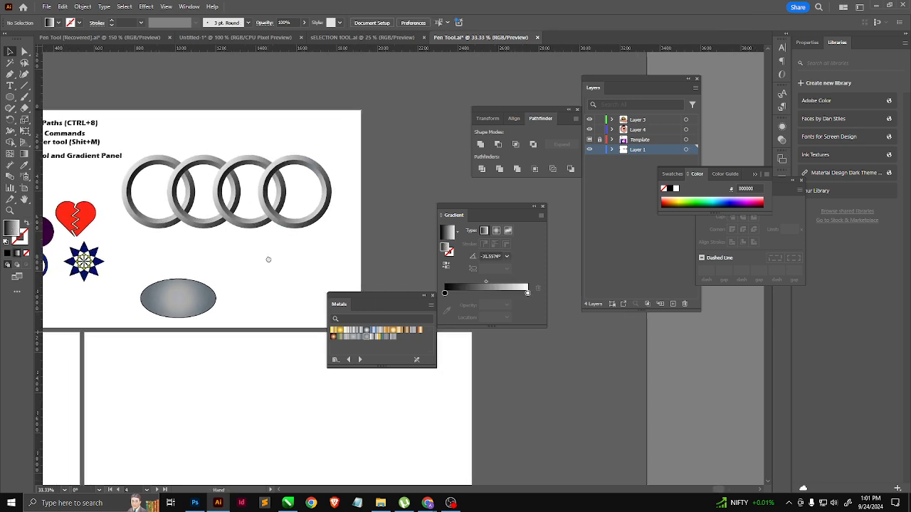
scroll(282, 236, up, 1)
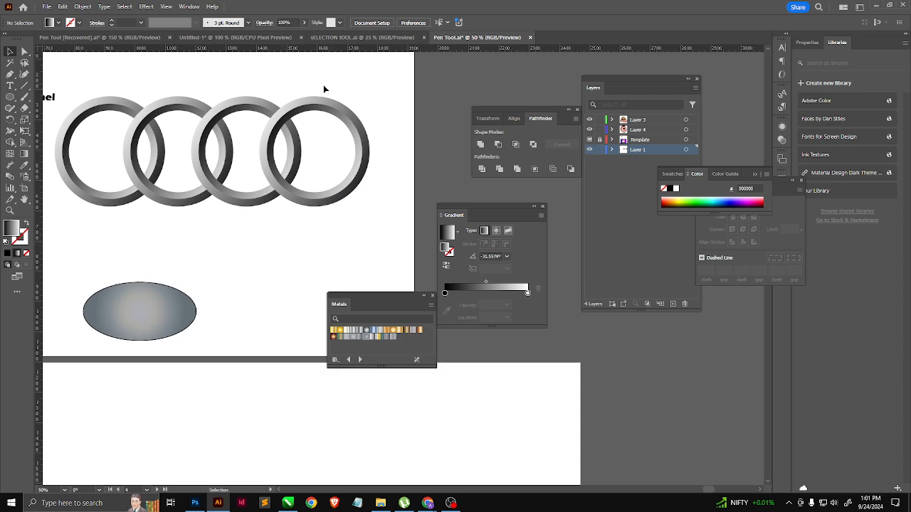
scroll(324, 89, up, 2)
scroll(240, 198, left, 2)
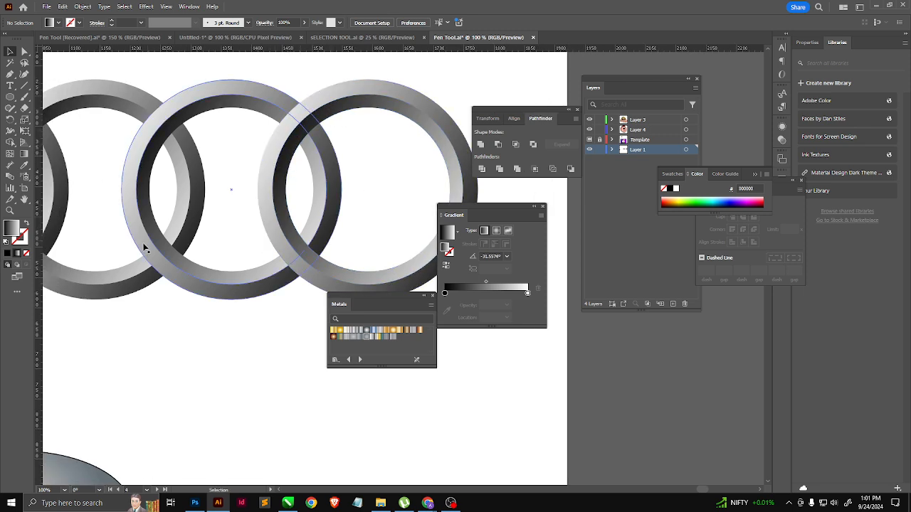
drag(196, 253, 341, 232)
click(105, 272)
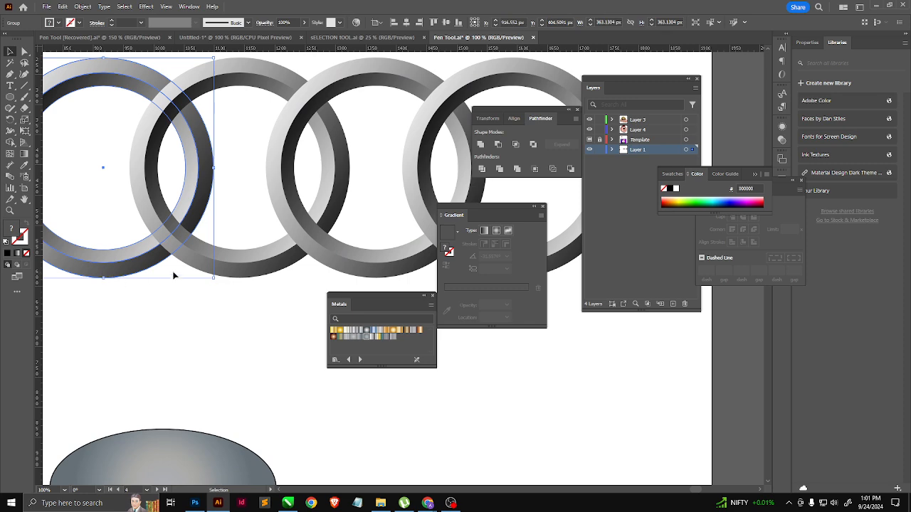
drag(294, 287, 104, 312)
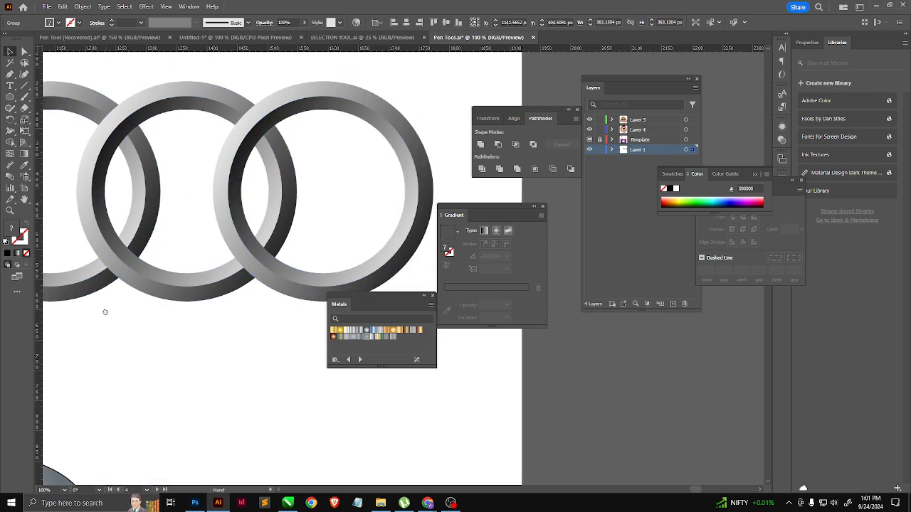
click(279, 287)
scroll(279, 286, down, 1)
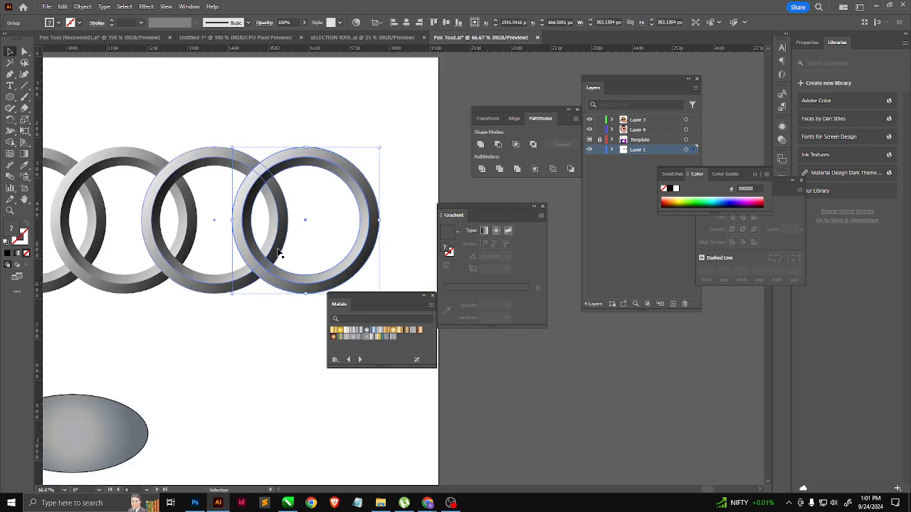
Step: Select all four rings and bring up the transparency settings, placing them just above the rings
scroll(347, 197, down, 1)
drag(81, 247, 125, 277)
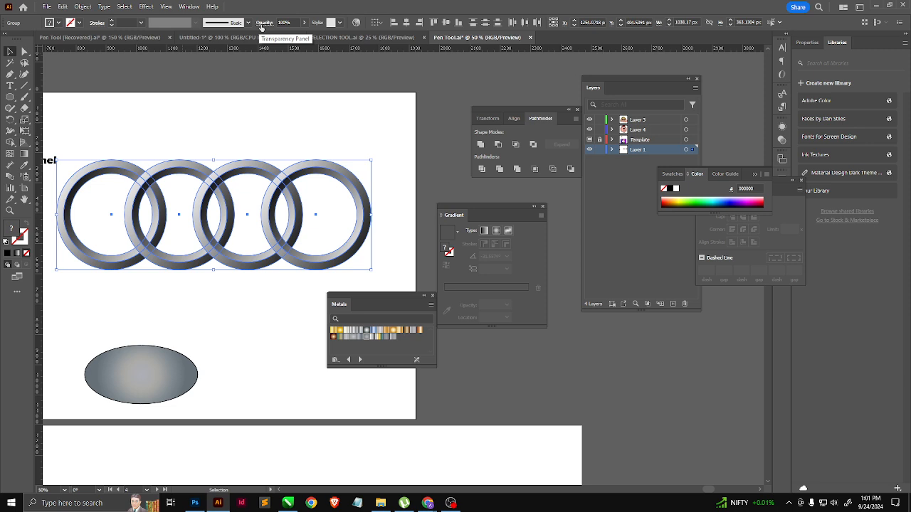
click(261, 25)
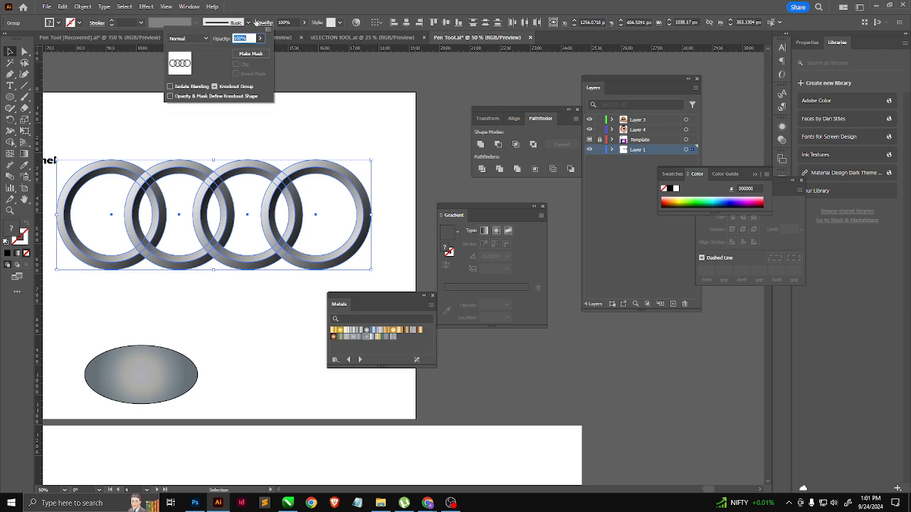
click(190, 6)
click(190, 6)
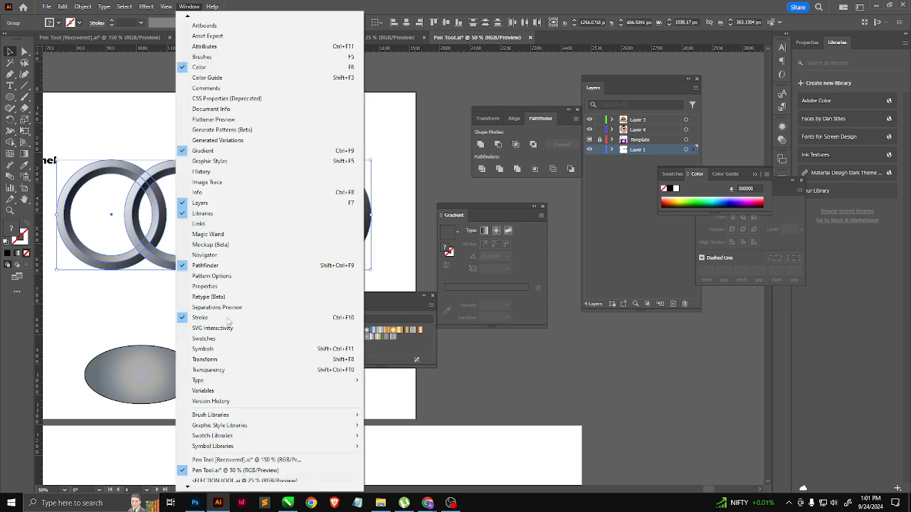
click(214, 370)
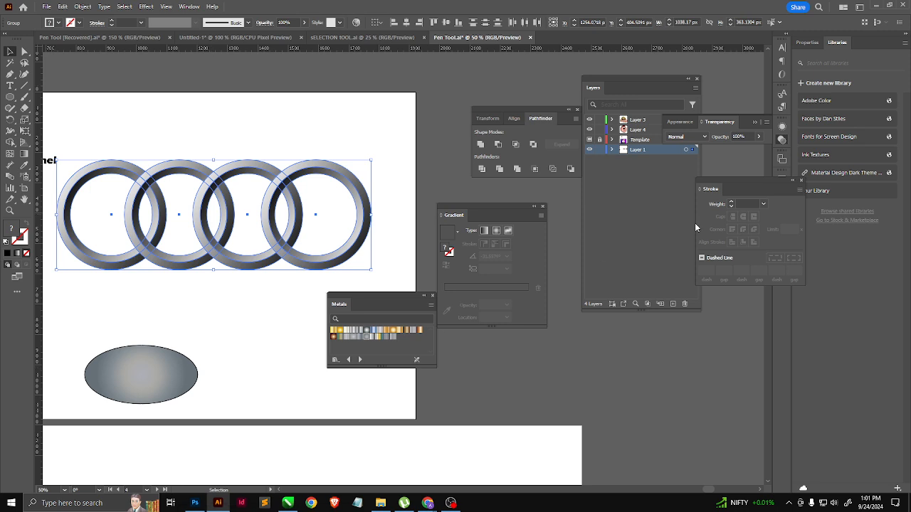
drag(724, 123, 279, 99)
Step: Try the Darken blend mode on the four rings and deselect them
click(291, 114)
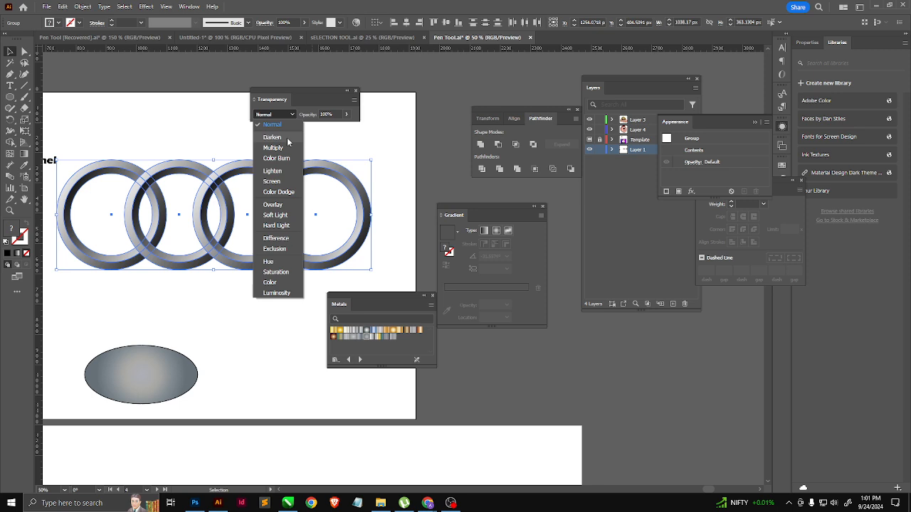
click(272, 137)
click(176, 142)
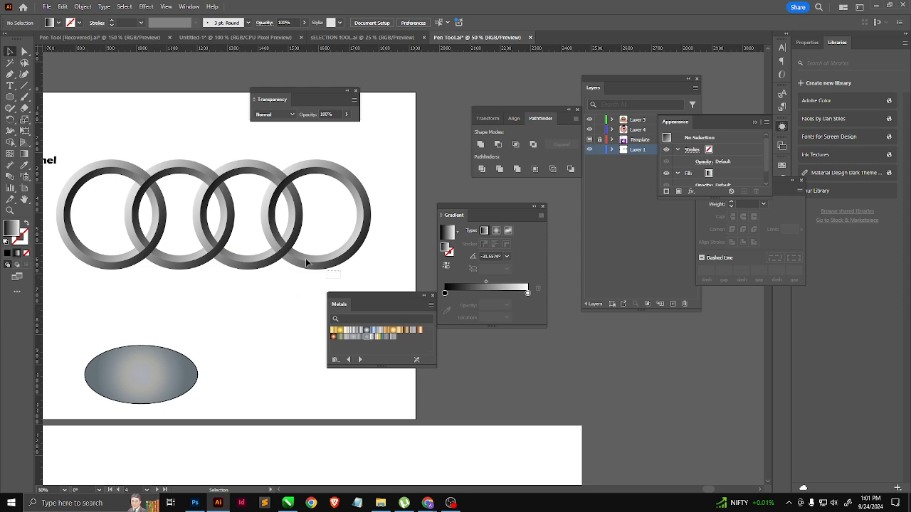
Step: Reselect the four rings and try the Lighten blend mode on them
click(121, 160)
click(274, 114)
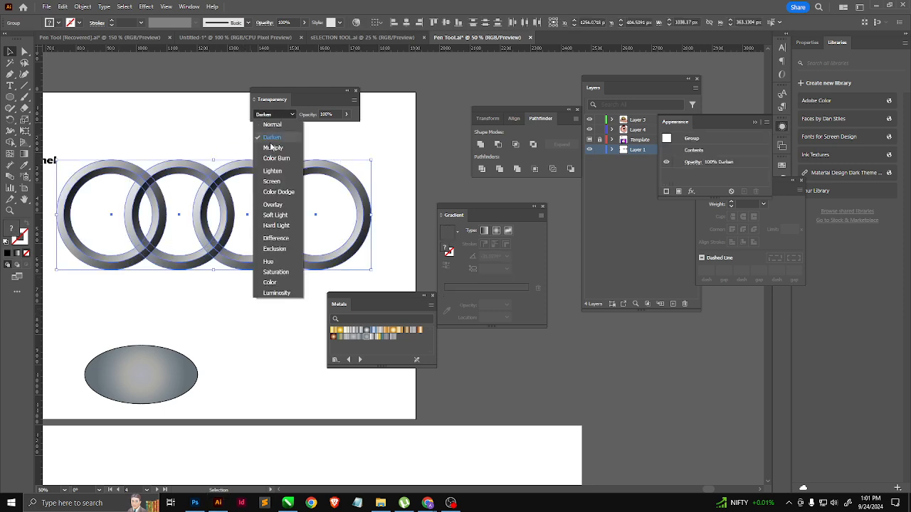
click(274, 171)
click(181, 126)
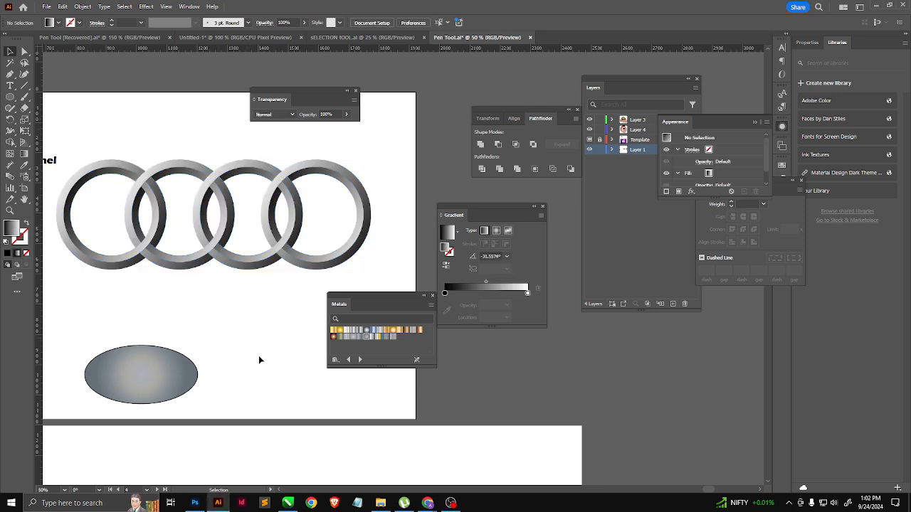
Step: Try the Multiply blend mode on the four rings and deselect them
drag(342, 279, 123, 150)
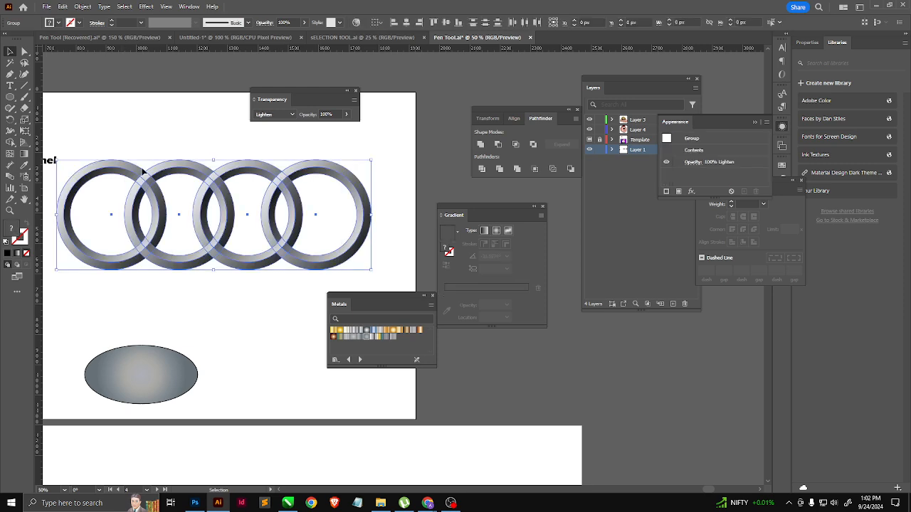
click(275, 114)
click(273, 152)
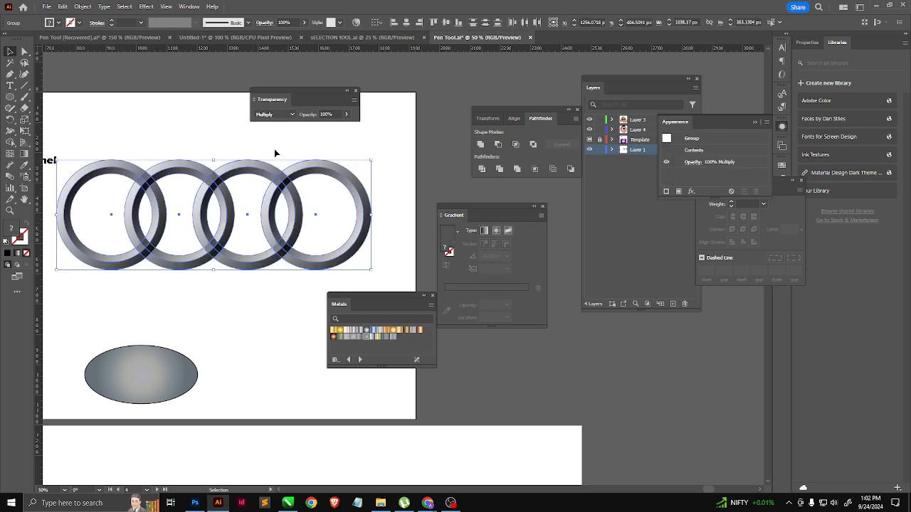
click(228, 317)
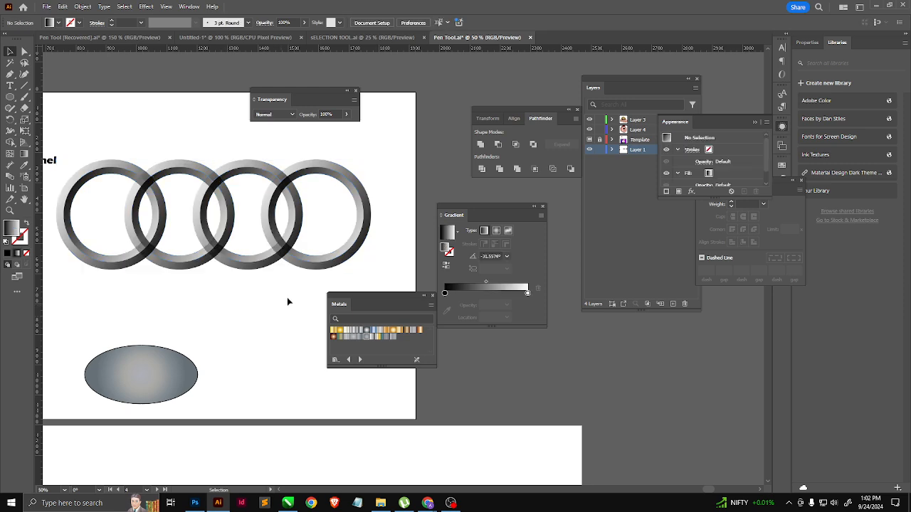
Step: Set the blend mode of all four rings to Lighten and deselect them
scroll(293, 256, up, 2)
scroll(291, 252, down, 1)
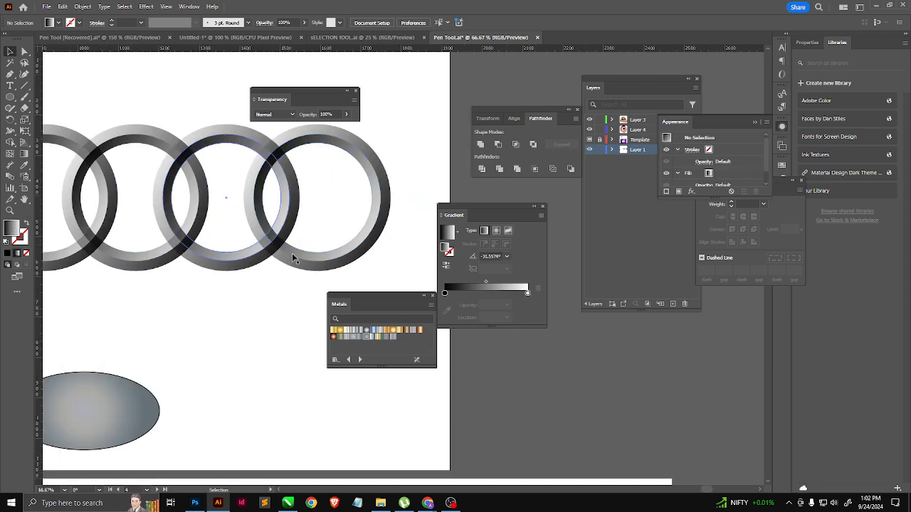
scroll(292, 253, down, 2)
click(298, 273)
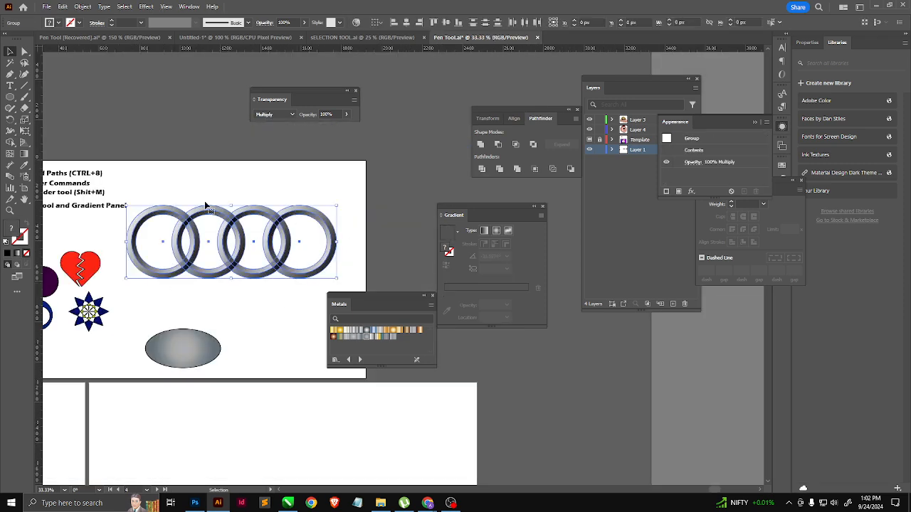
click(289, 113)
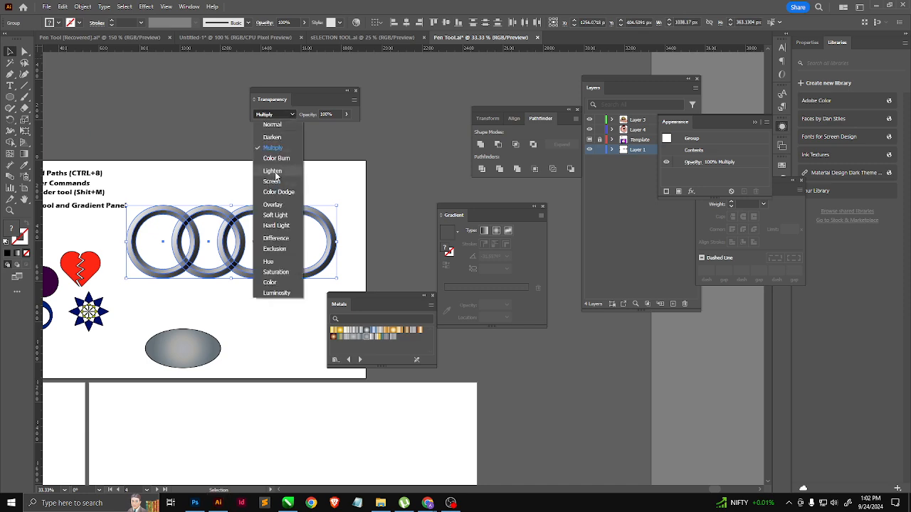
click(273, 172)
click(288, 197)
scroll(376, 199, down, 1)
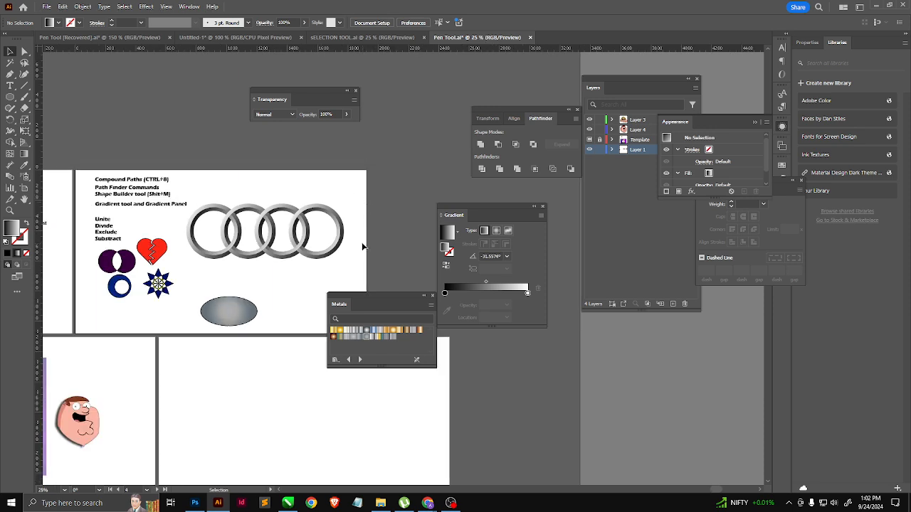
Step: Place a copy of the rightmost ring on the empty artboard below the row of rings
click(325, 239)
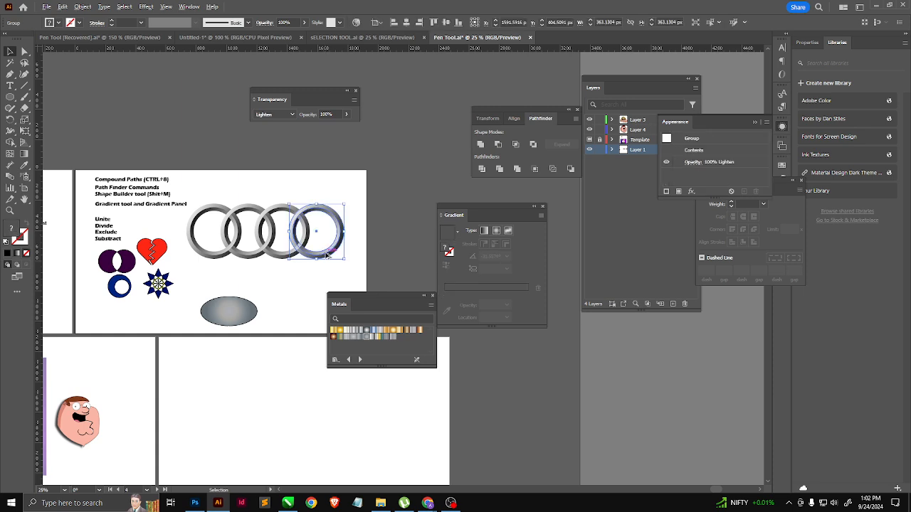
drag(327, 252, 239, 399)
scroll(200, 446, up, 1)
scroll(205, 439, up, 4)
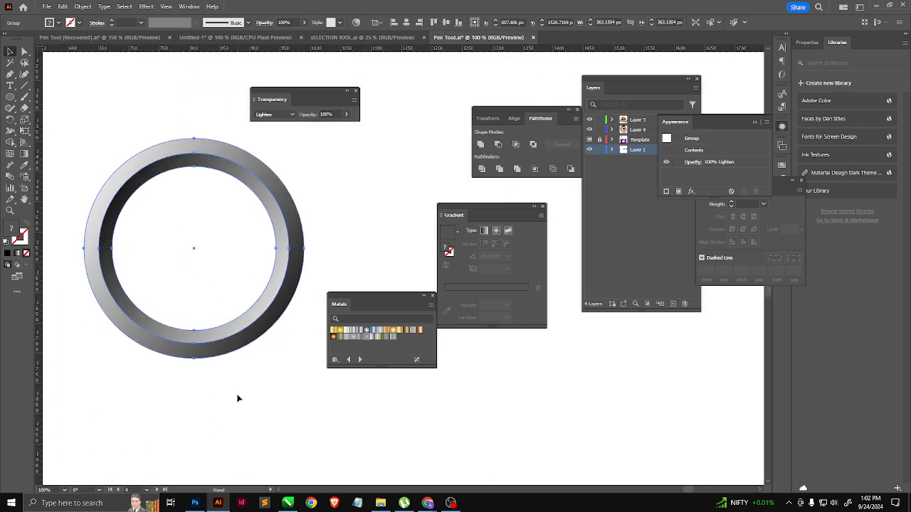
click(289, 208)
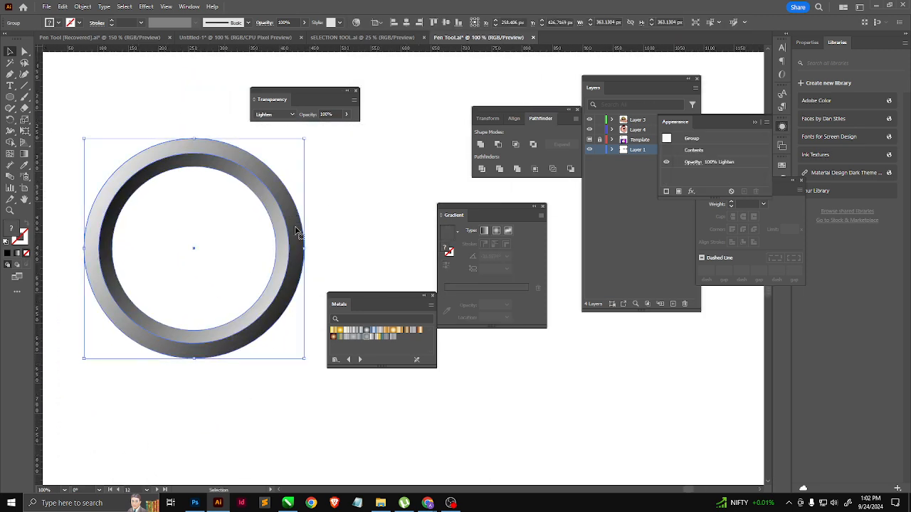
Step: Draw a gradient-filled three-pointed star from the ring's center, its tips reaching the ring's inner edge
drag(10, 97, 57, 146)
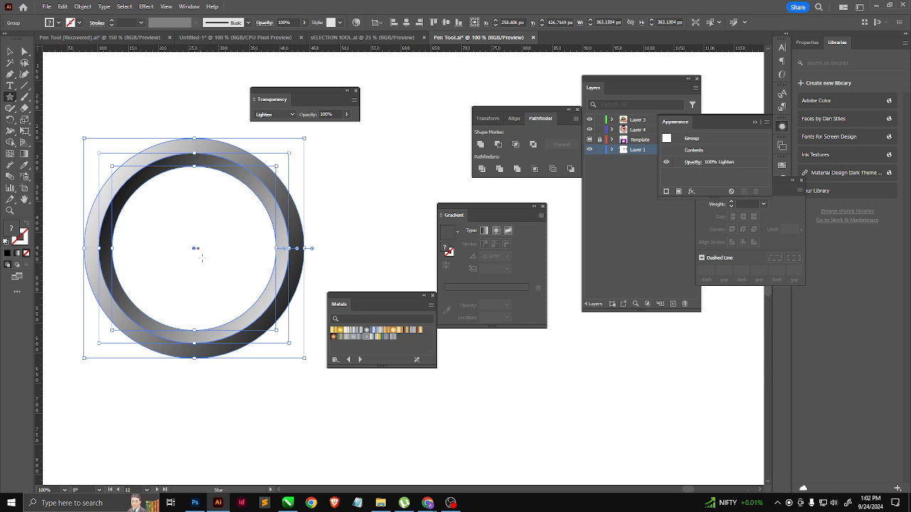
key(ctrl+shift+a)
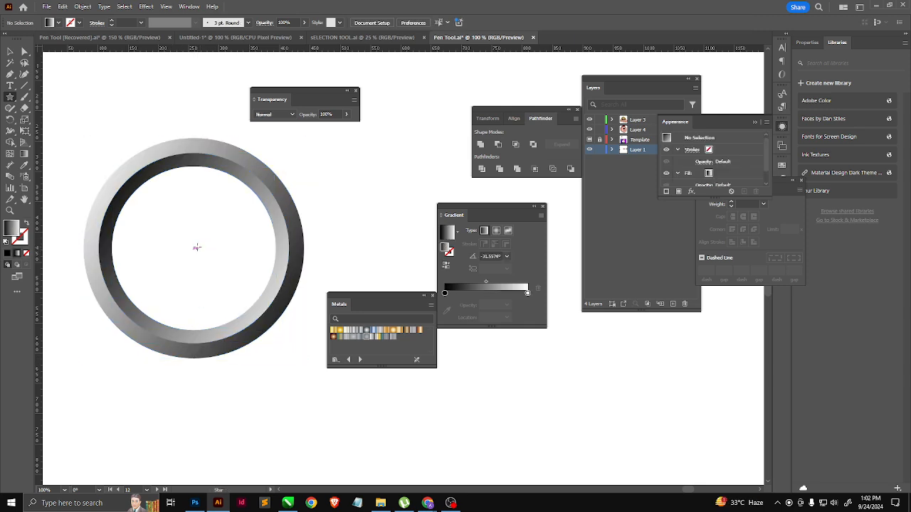
mouse_move(193, 248)
mouse_down()
mouse_move(217, 259)
mouse_move(231, 295)
mouse_move(278, 283)
mouse_move(240, 260)
mouse_move(266, 288)
mouse_up()
key(Down)
key(Down)
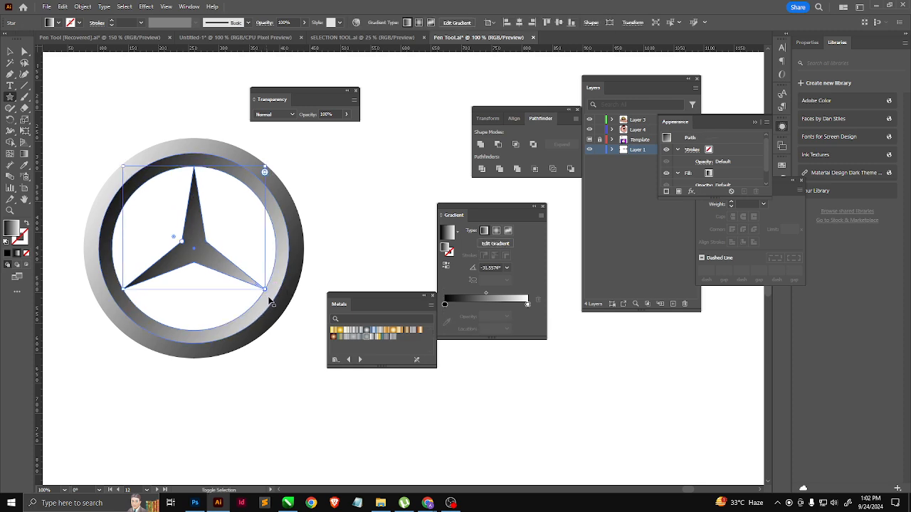
Step: Try to expand the gradient fill of the three-pointed star
click(25, 86)
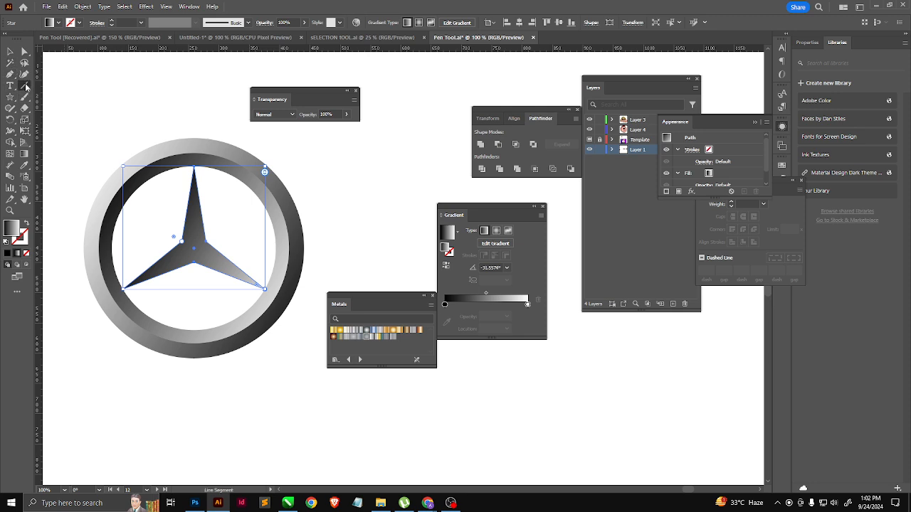
scroll(215, 263, up, 1)
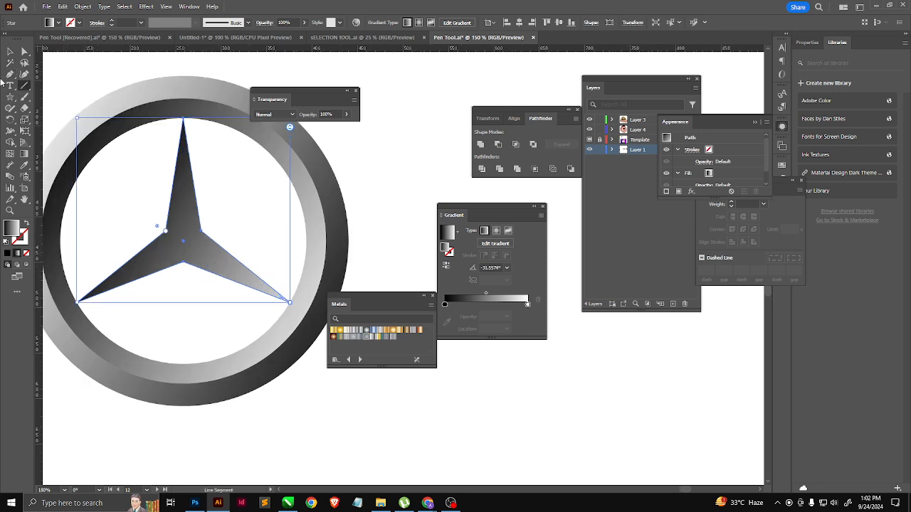
click(10, 52)
click(240, 189)
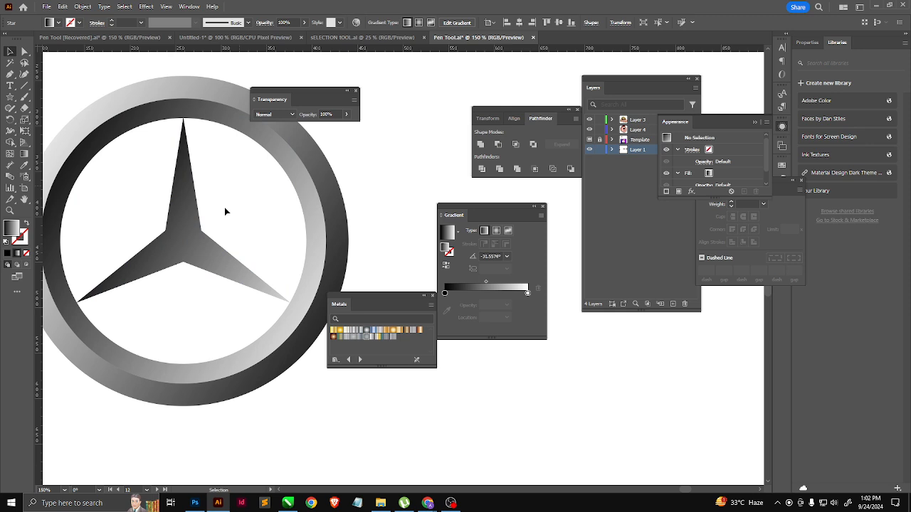
click(178, 226)
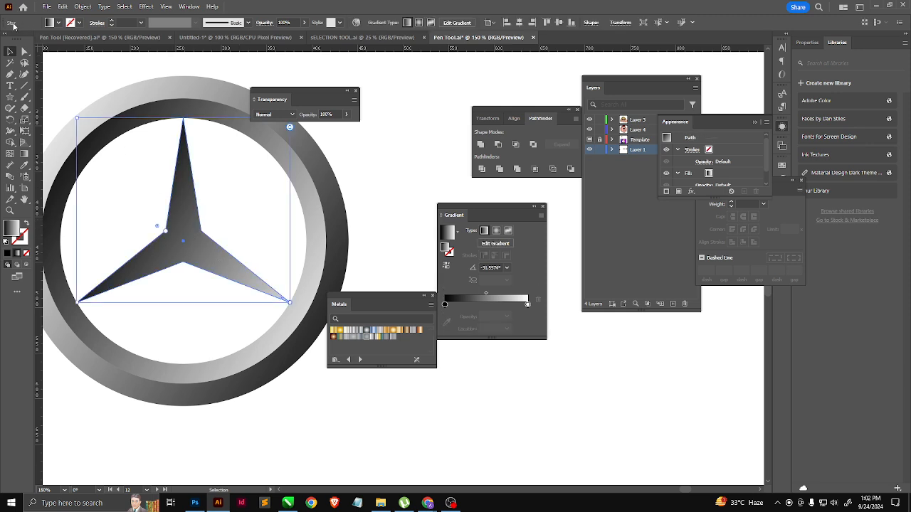
click(82, 7)
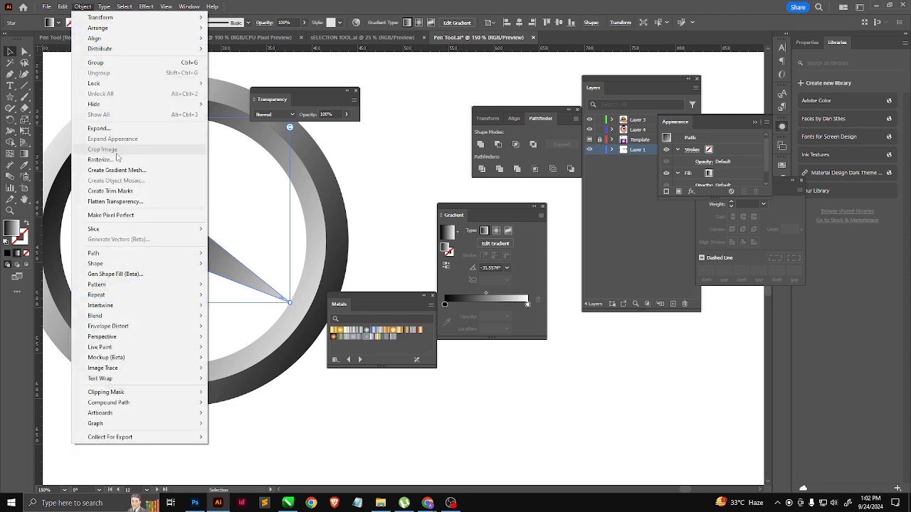
click(107, 131)
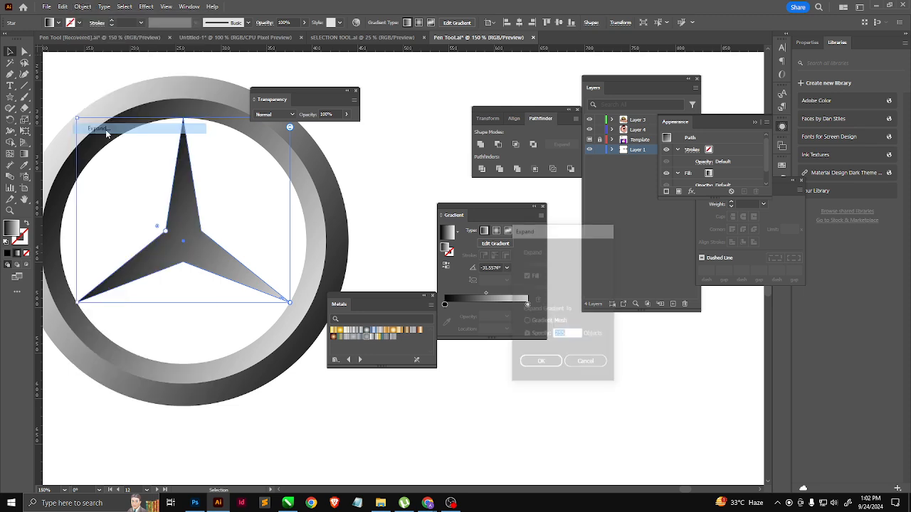
click(539, 363)
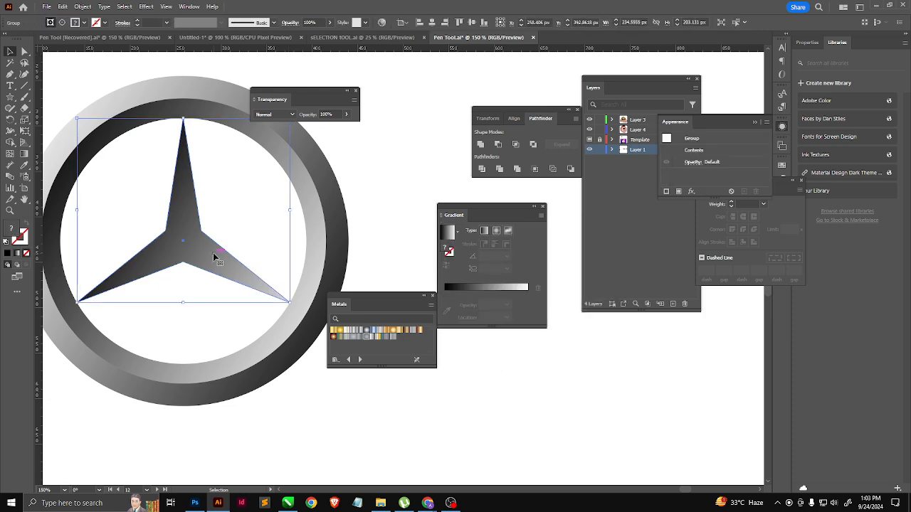
Step: Try to ungroup the expanded star and release its clipping mask
right_click(172, 223)
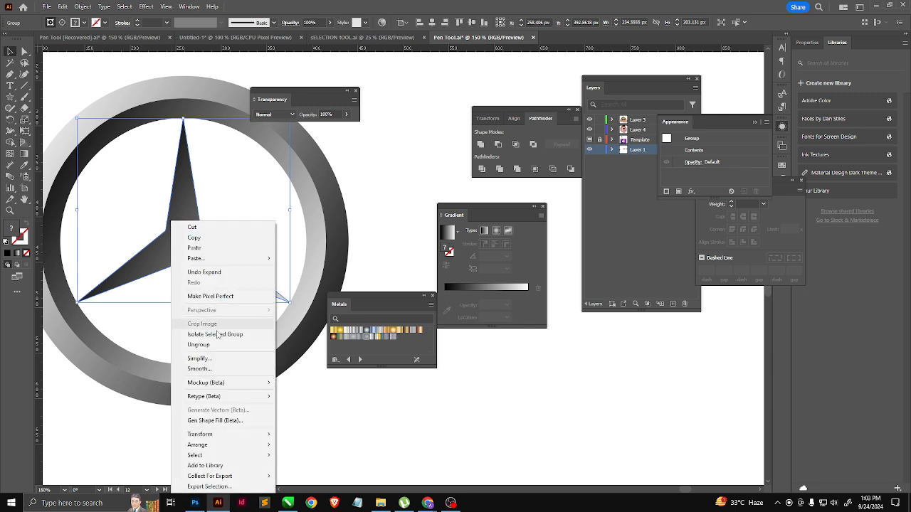
click(199, 344)
click(256, 422)
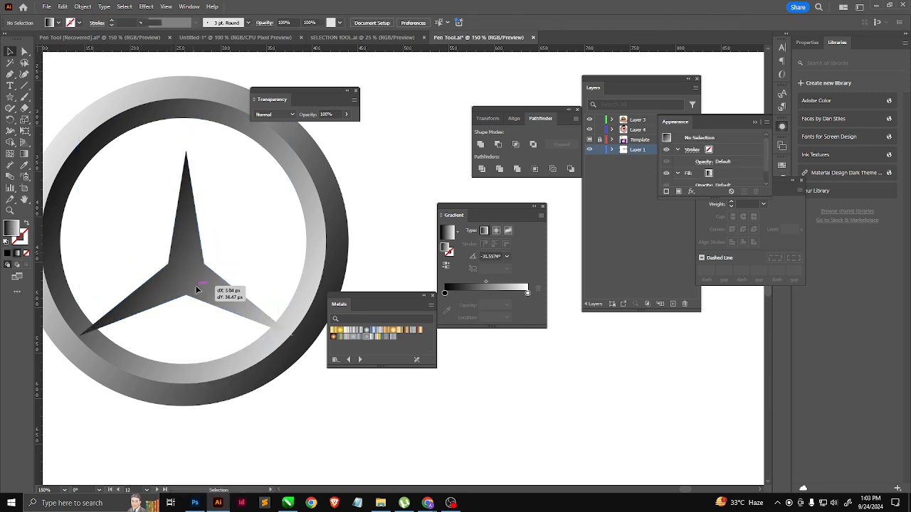
click(192, 259)
key(a)
right_click(191, 262)
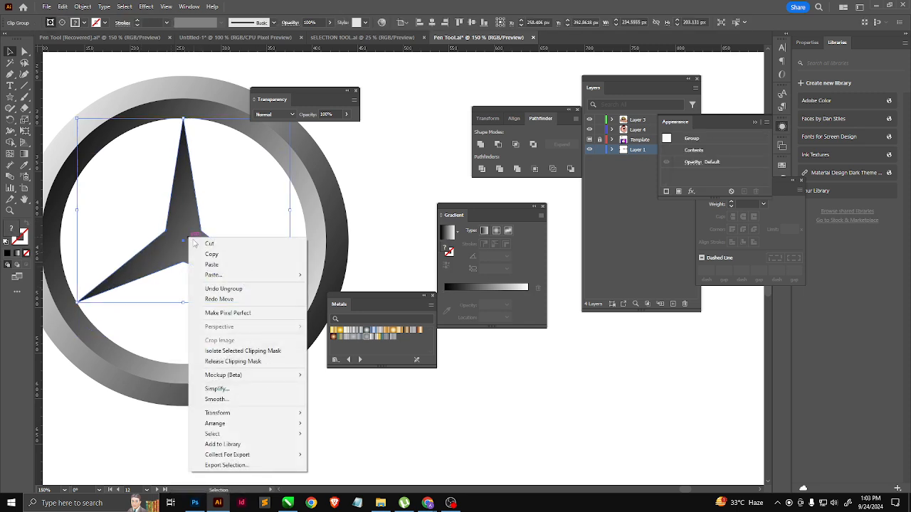
click(235, 362)
Step: Undo the edits back to the unexpanded gradient-filled star
key(ctrl+z)
key(ctrl+z)
key(ctrl+z)
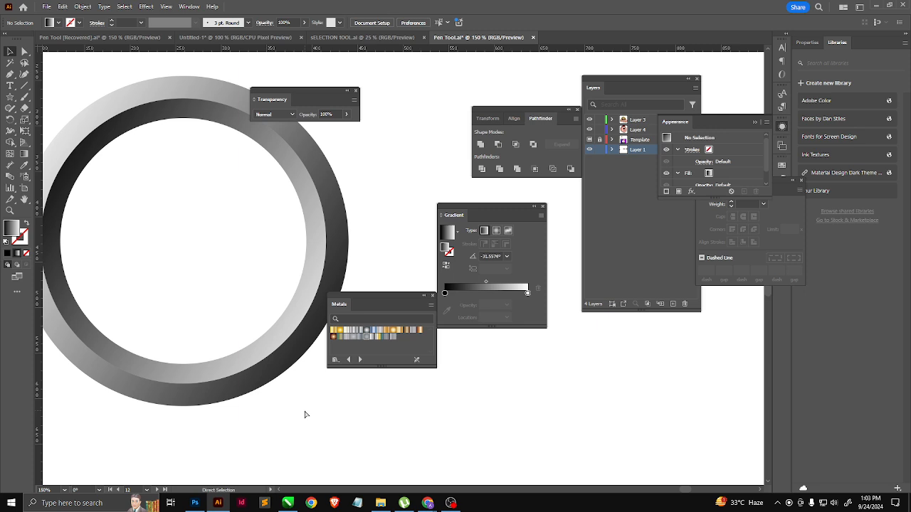
key(ctrl+shift+z)
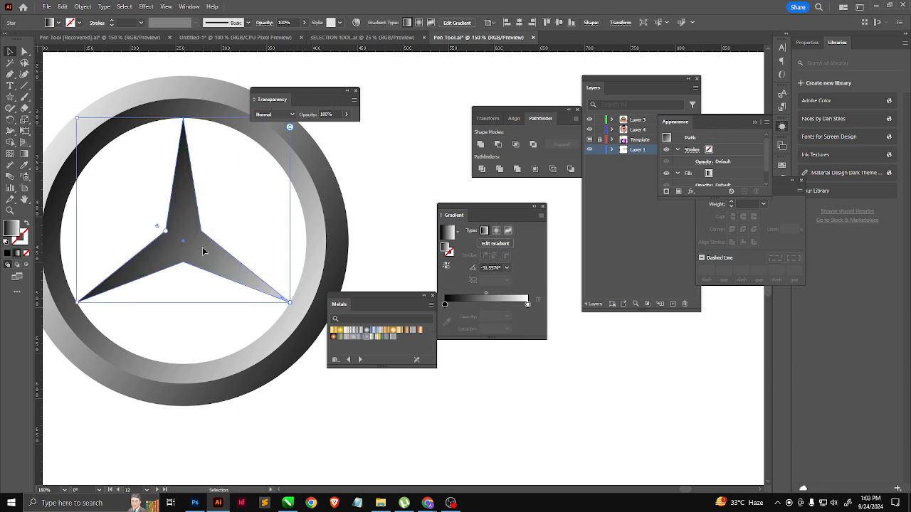
Step: Give the star the default white fill and 1 pt black stroke, expand its appearance and ungroup the result
key(d)
right_click(202, 246)
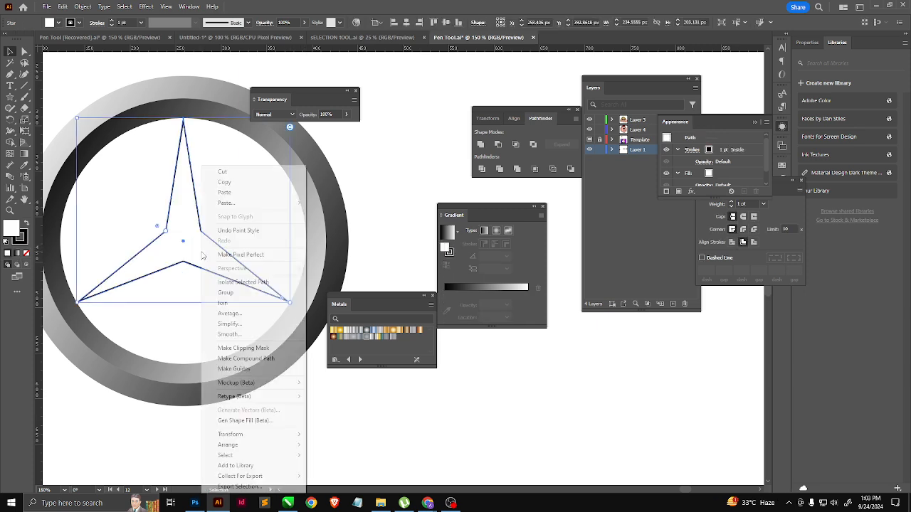
click(82, 6)
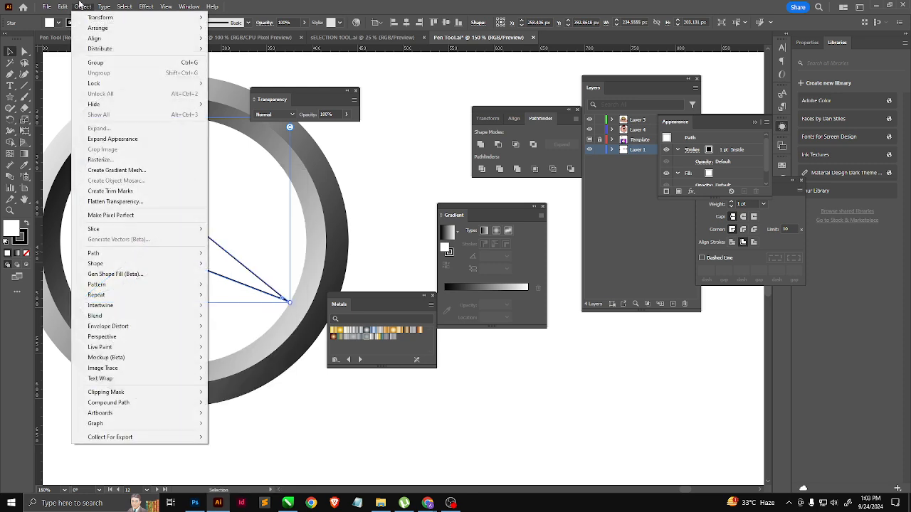
click(108, 141)
right_click(238, 302)
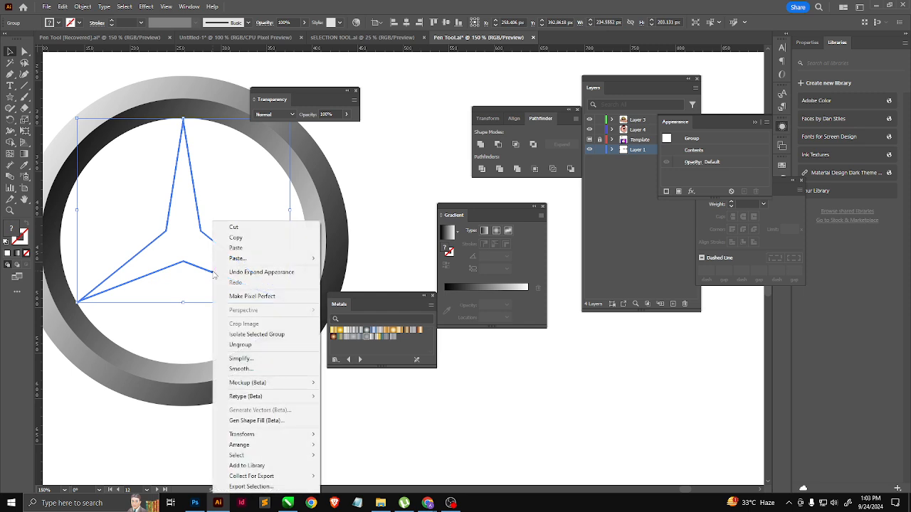
click(256, 345)
click(317, 399)
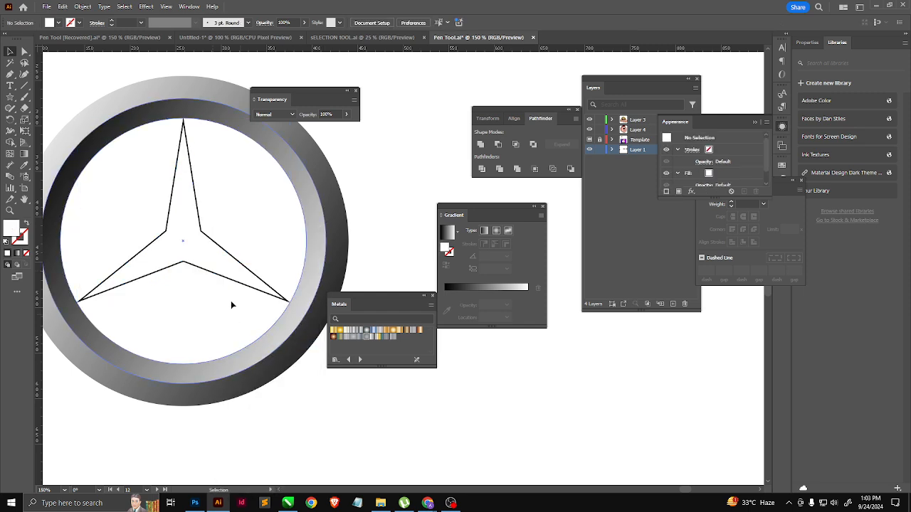
Step: Delete the star's white fill shape and release the compound path of its expanded outline
click(202, 268)
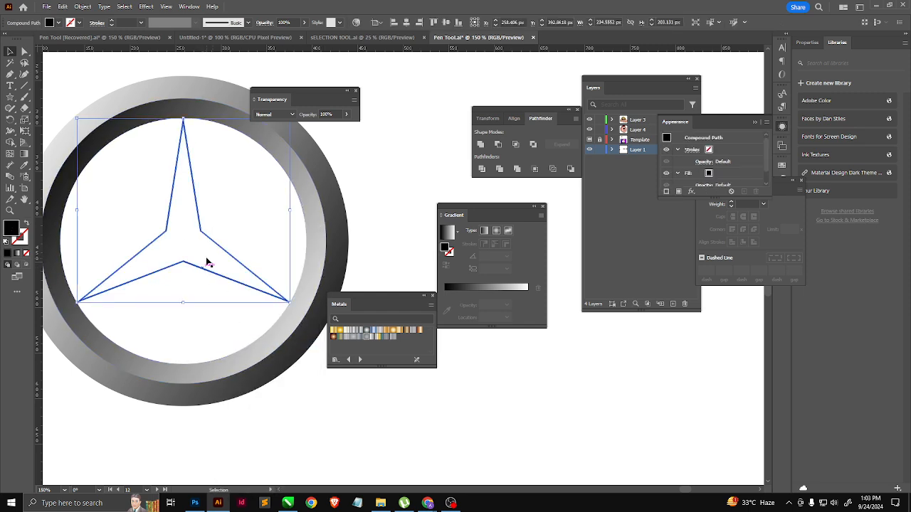
drag(205, 259, 263, 342)
key(Delete)
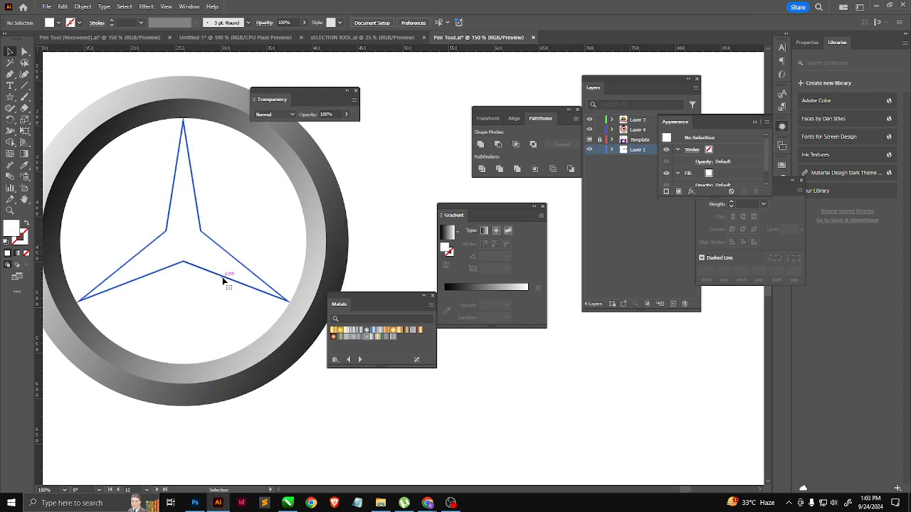
click(224, 279)
right_click(222, 281)
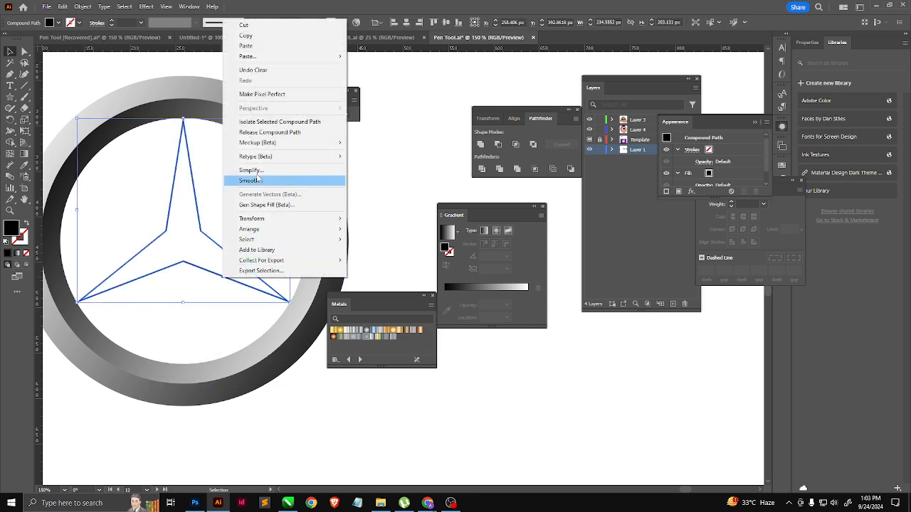
click(274, 132)
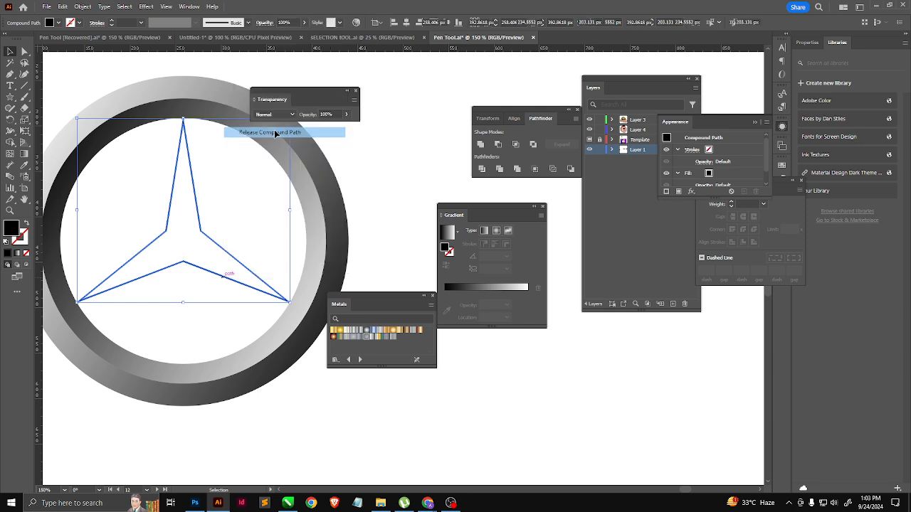
click(303, 376)
Step: Separate the larger black star from the smaller one inside the ring and delete the larger one
drag(240, 274, 329, 371)
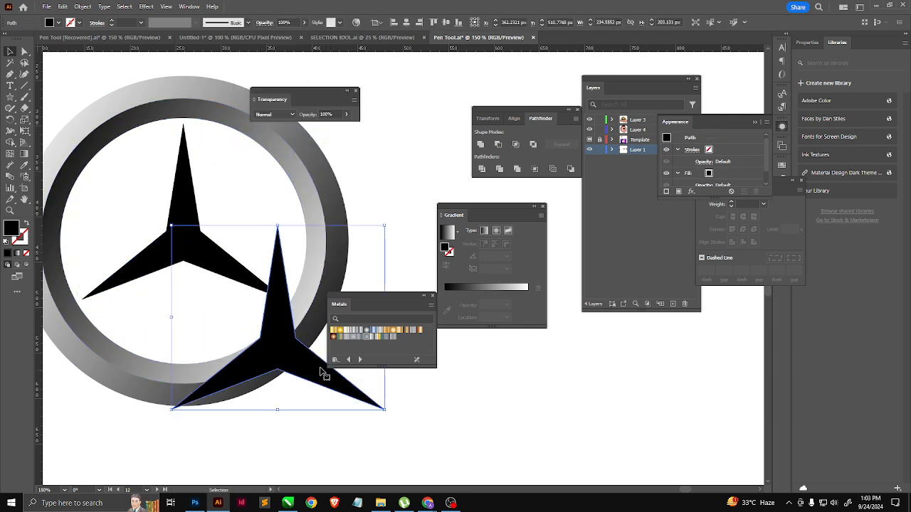
key(Delete)
drag(193, 243, 262, 307)
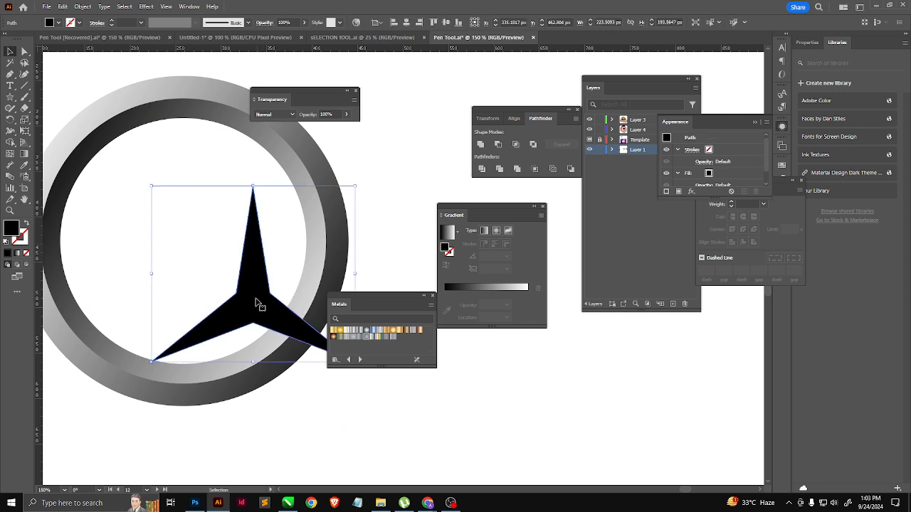
key(ctrl+z)
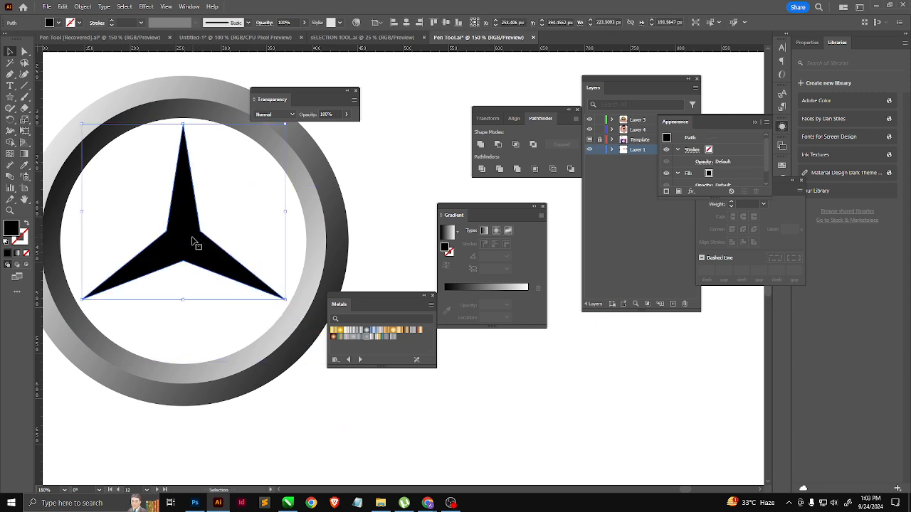
Step: Scale the remaining black star about its center to about 235 px wide so its tips reach the ring's inner edge
drag(184, 123, 184, 115)
key(ctrl+z)
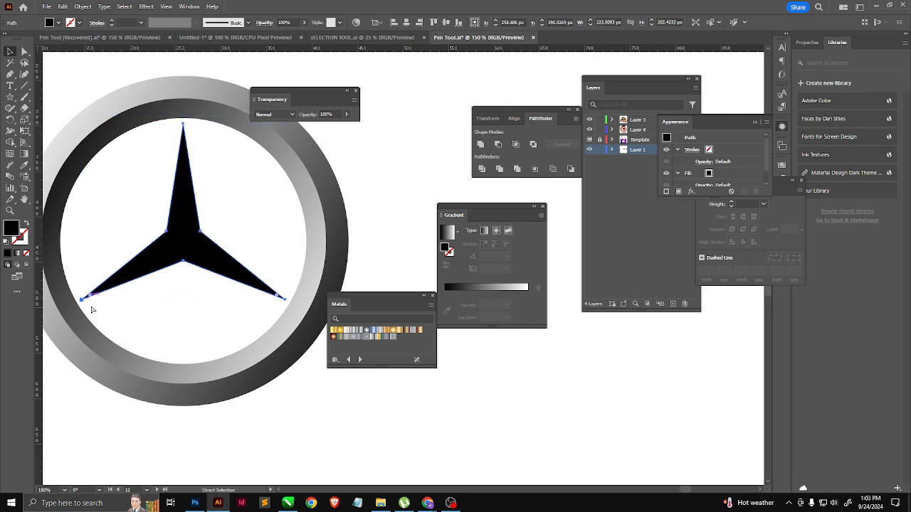
drag(79, 304, 79, 304)
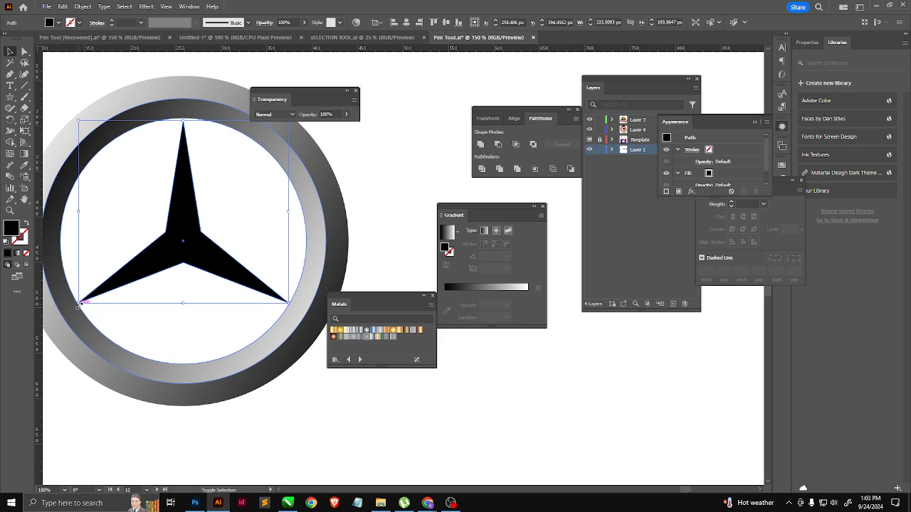
click(248, 250)
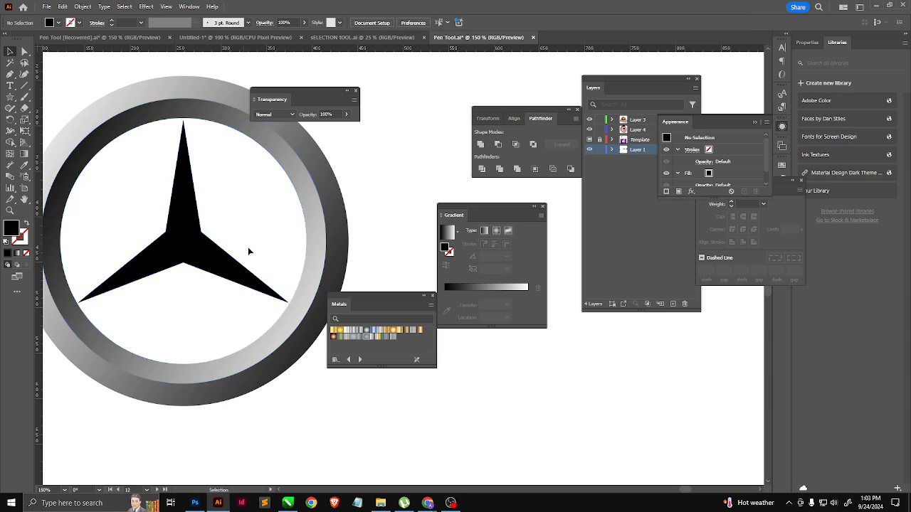
click(271, 293)
drag(80, 300, 76, 310)
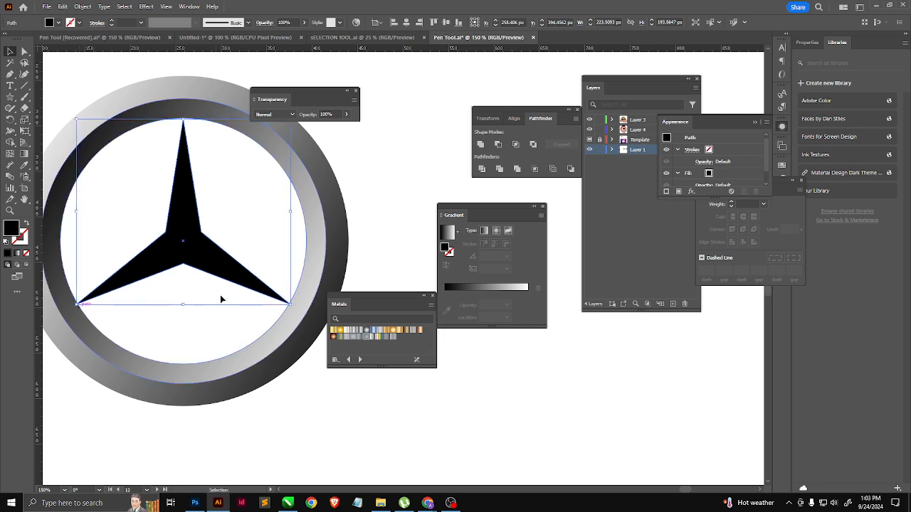
click(236, 218)
click(194, 230)
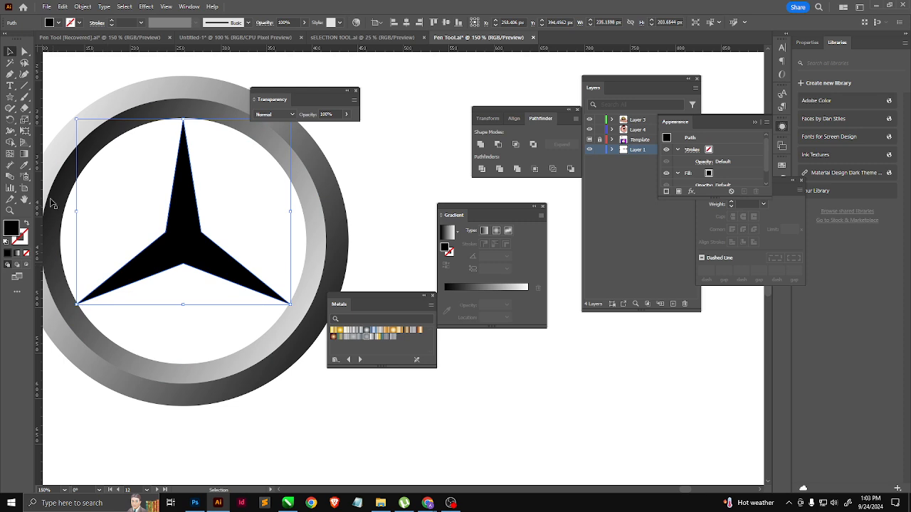
Step: Apply the default fill and stroke to the star and draw straight lines from its center through all three tips onto the ring
click(24, 85)
key(d)
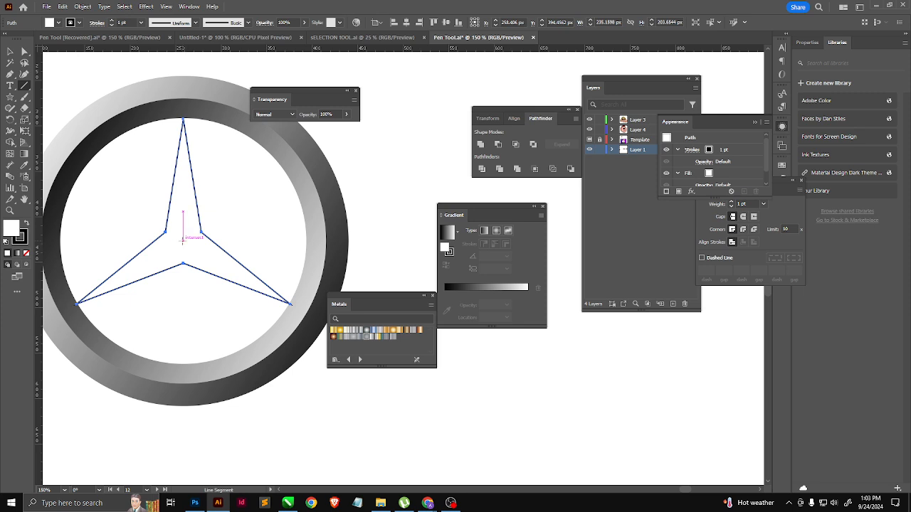
drag(183, 240, 324, 323)
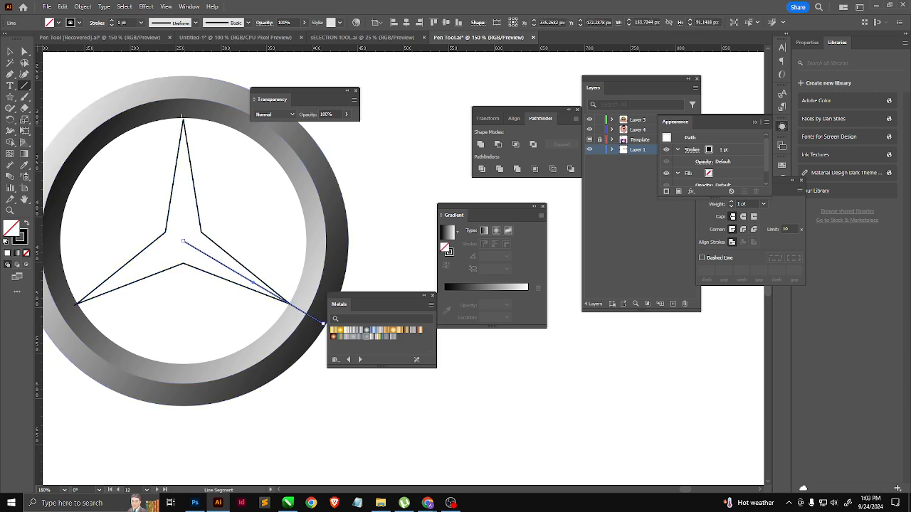
drag(183, 112, 184, 241)
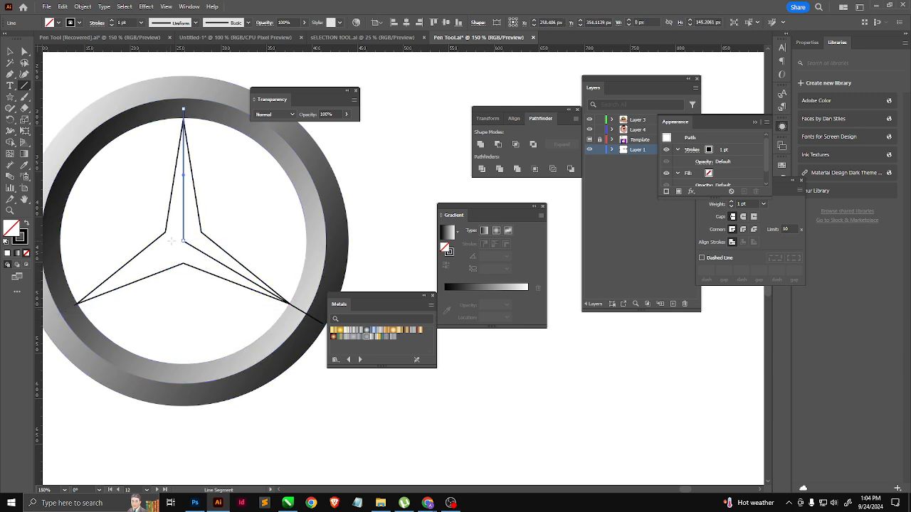
ctrl+click(193, 289)
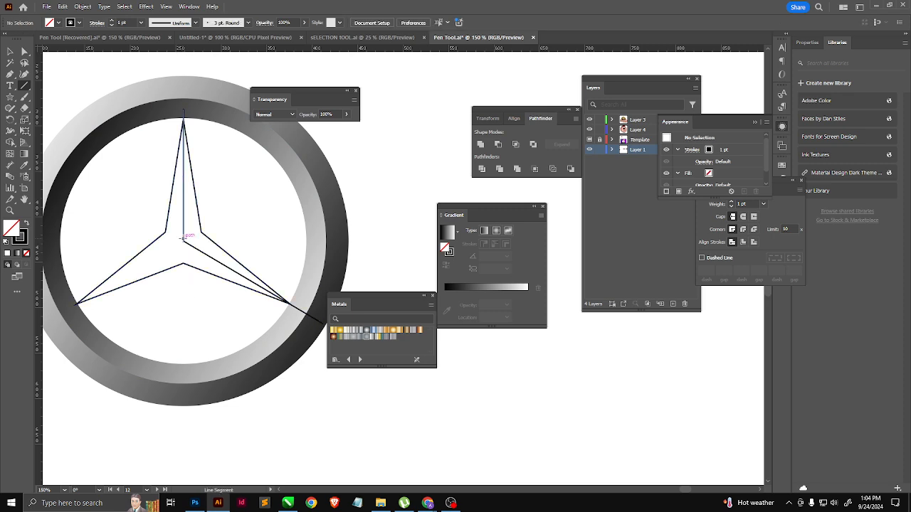
drag(184, 240, 48, 319)
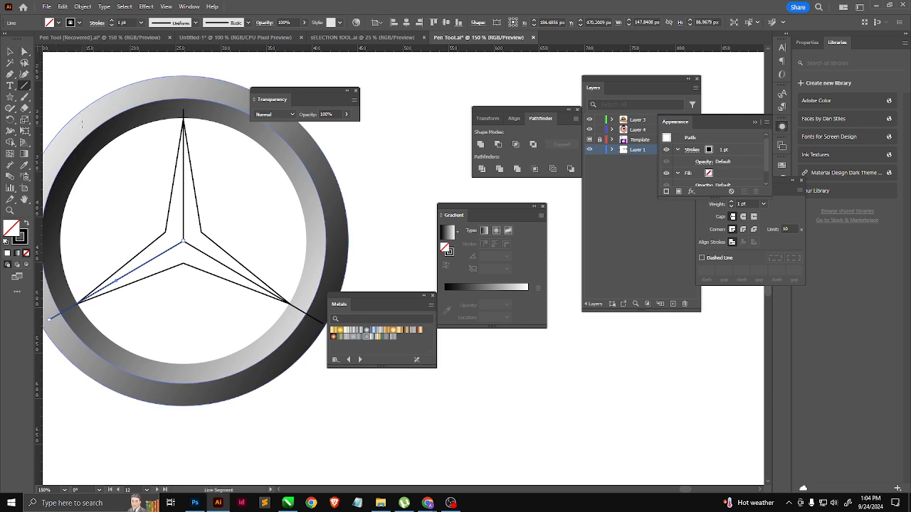
Step: Switch the logo artwork to Outline view so only its paths are shown
scroll(84, 306, up, 3)
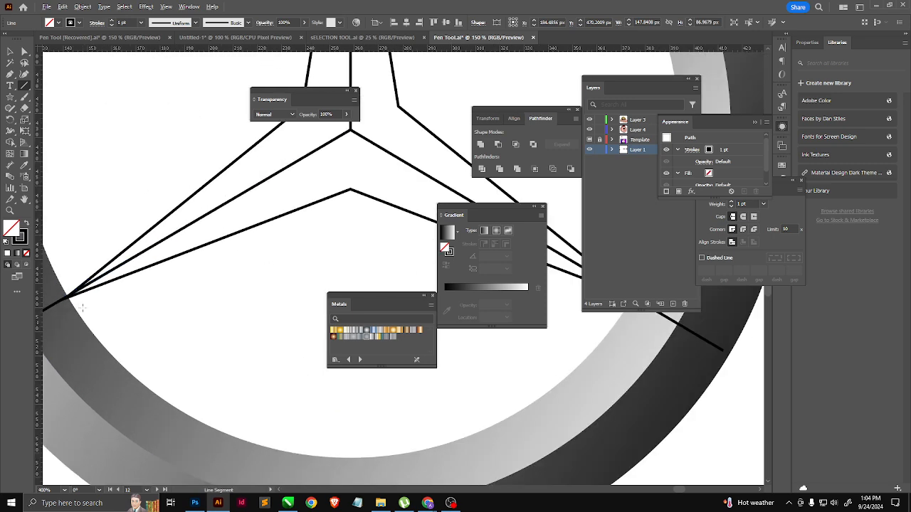
scroll(96, 309, down, 3)
click(175, 7)
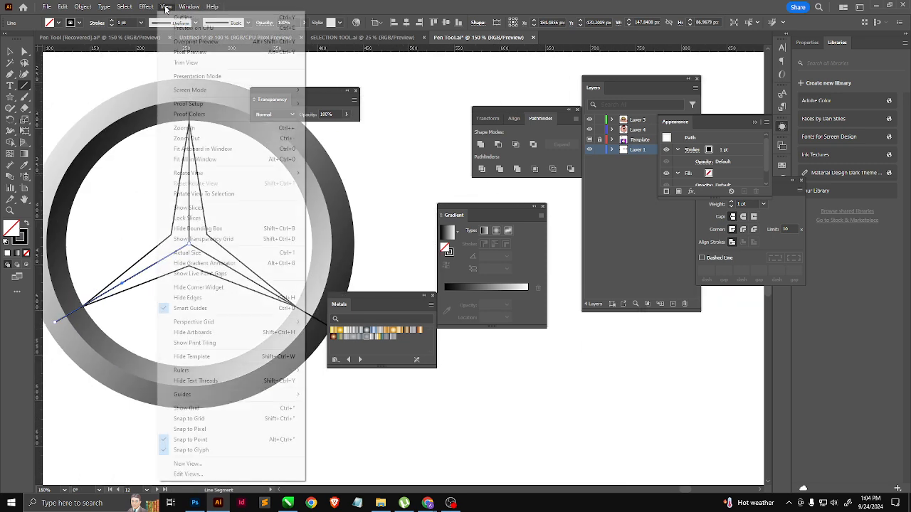
mouse_move(179, 9)
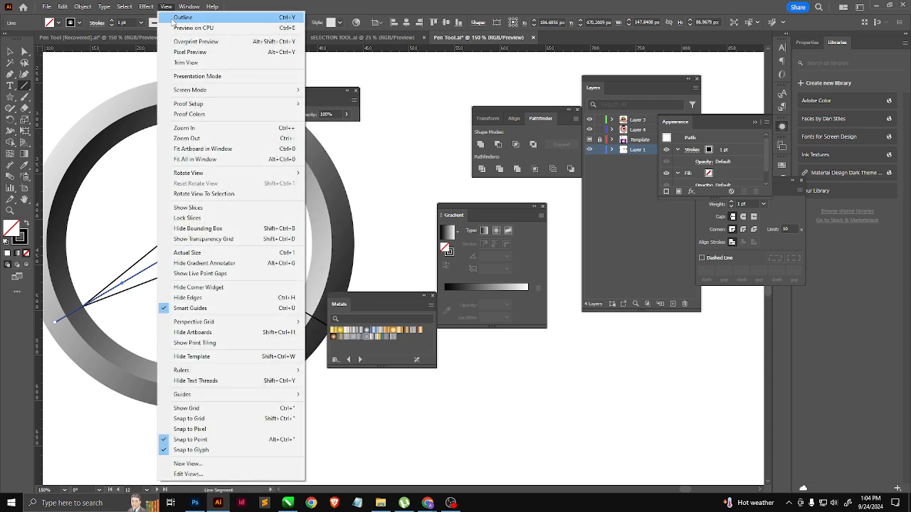
click(182, 17)
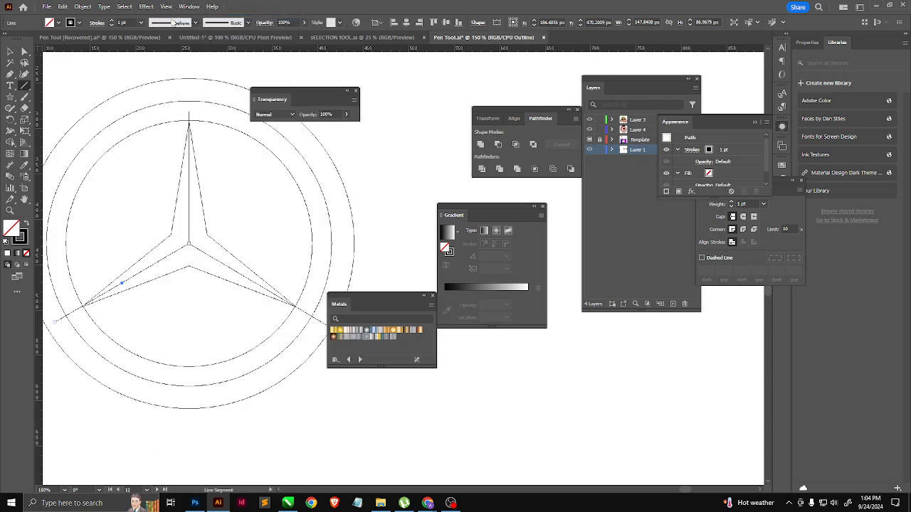
key(ctrl+y)
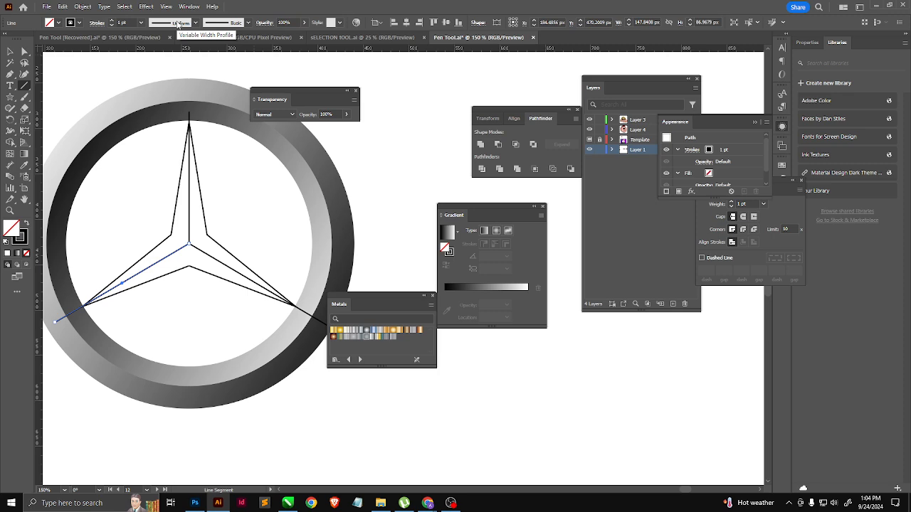
key(ctrl+y)
Step: Shorten the center line through the star's lower-right tip so its outer end meets the middle circle
scroll(303, 312, up, 6)
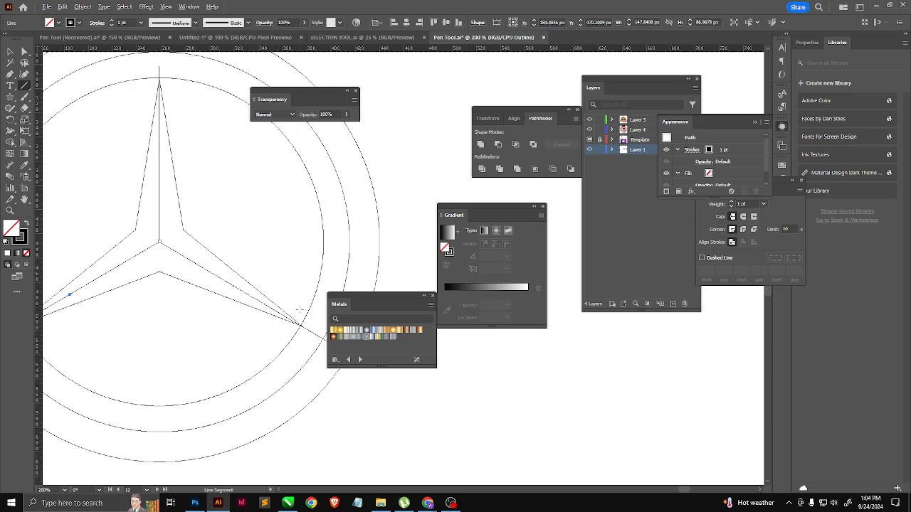
scroll(142, 258, down, 2)
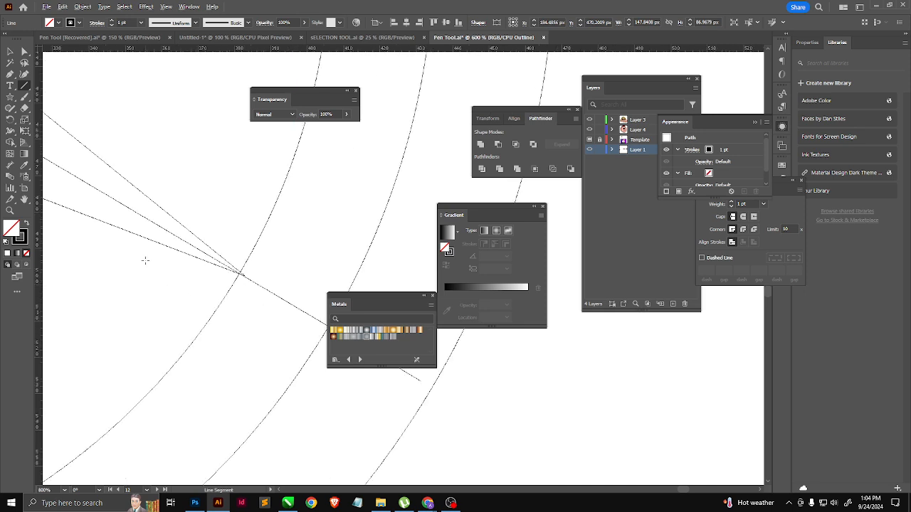
click(22, 52)
scroll(173, 272, right, 3)
scroll(173, 273, down, 2)
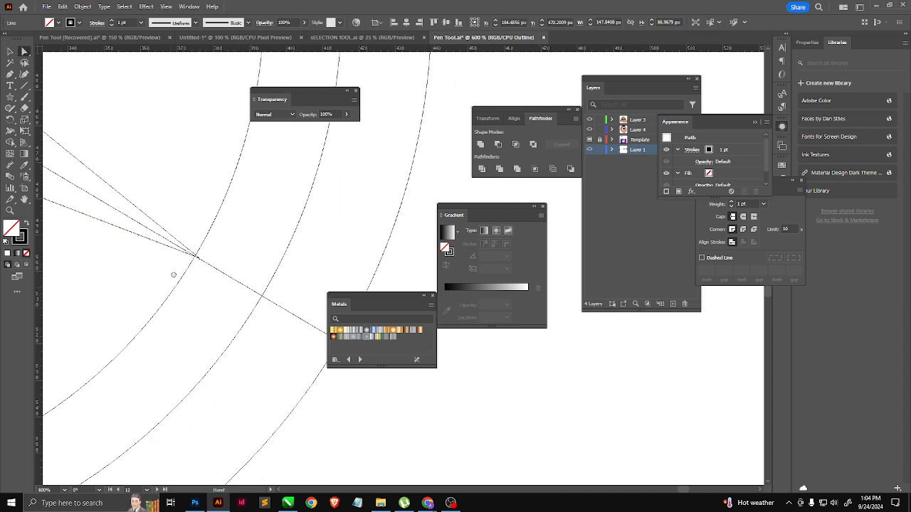
scroll(259, 296, up, 1)
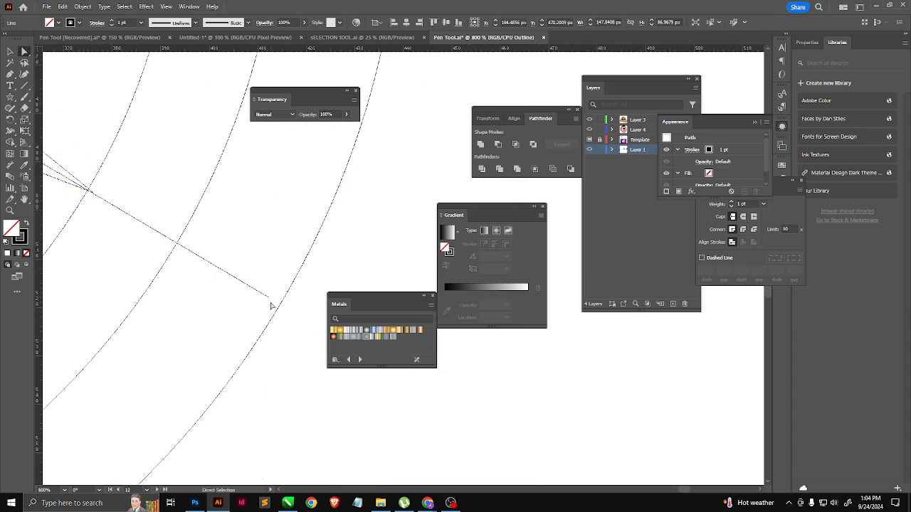
drag(267, 297, 180, 247)
Step: Shorten the center line through the star's lower-left tip so its outer end lies near the middle circle
scroll(270, 291, down, 6)
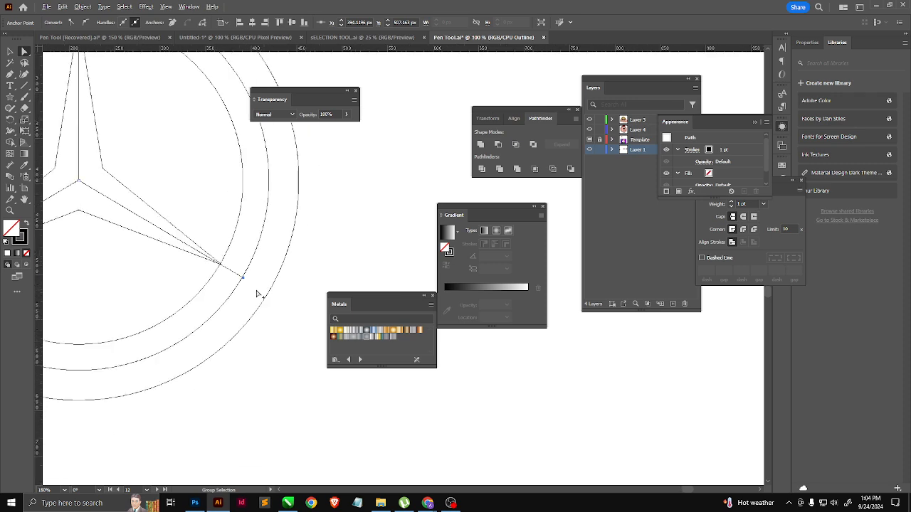
scroll(163, 305, down, 2)
scroll(220, 299, up, 5)
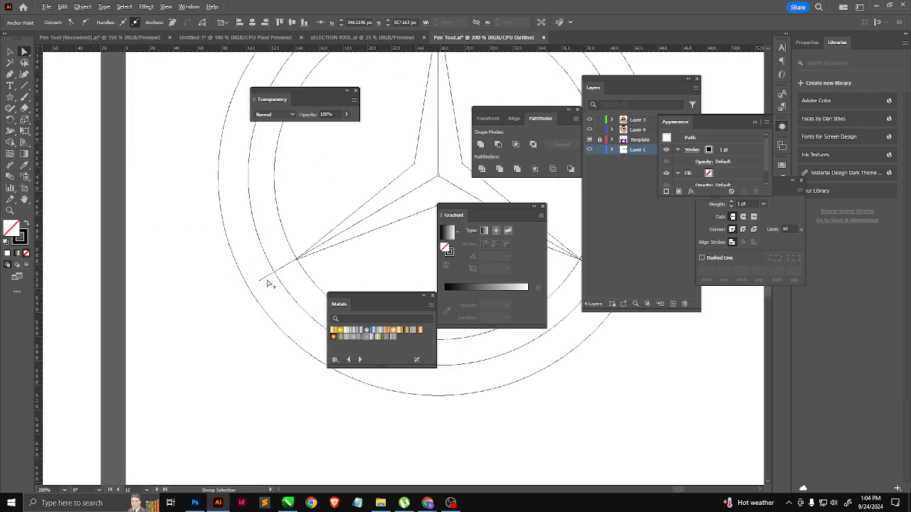
scroll(267, 284, up, 3)
drag(258, 251, 230, 258)
scroll(174, 303, up, 2)
scroll(277, 249, down, 2)
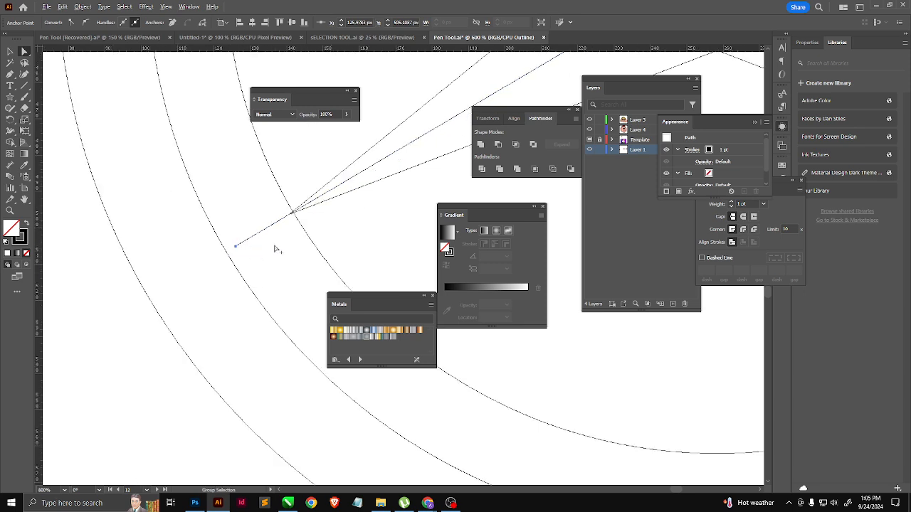
Step: Check the snapping options and examine how the three lines meet at the star's center
click(166, 6)
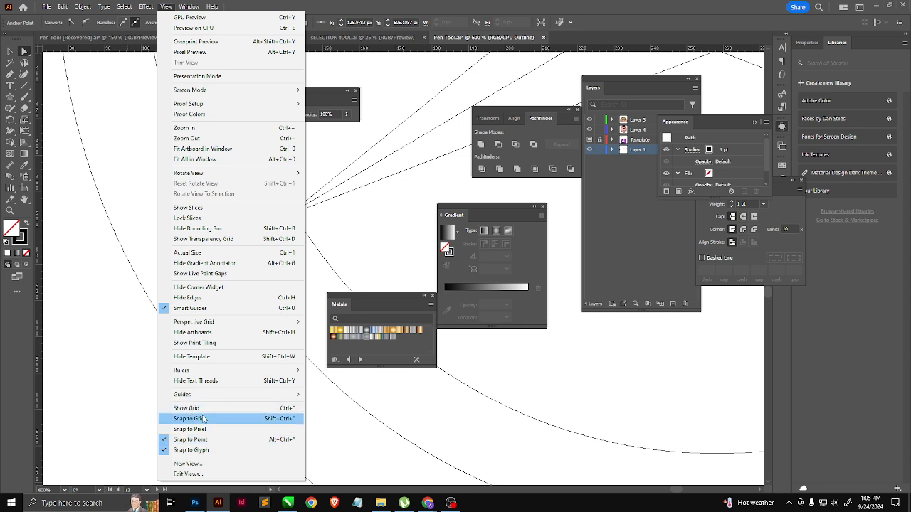
click(103, 330)
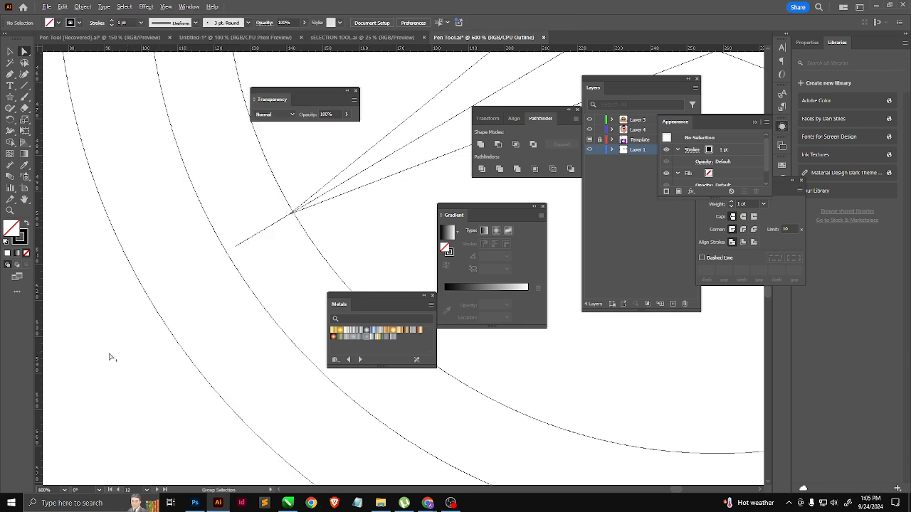
scroll(99, 363, down, 3)
scroll(99, 364, down, 2)
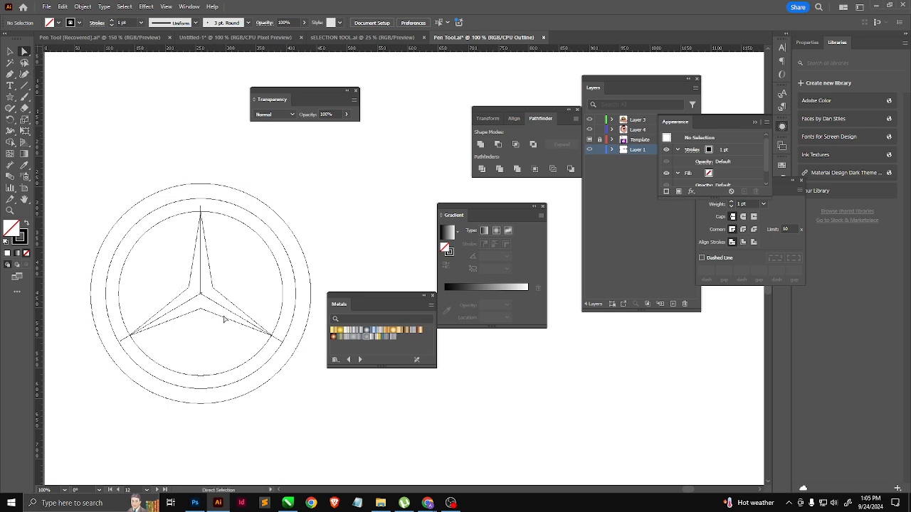
scroll(223, 319, up, 2)
scroll(207, 298, up, 10)
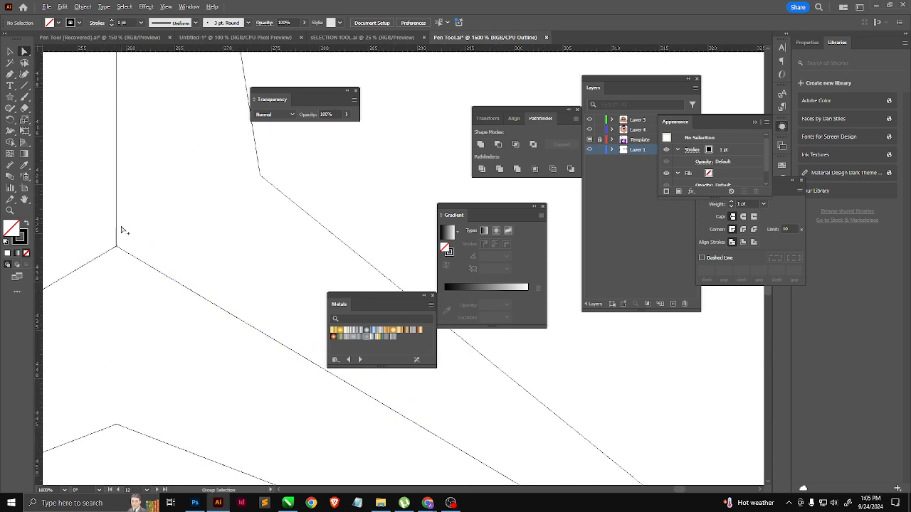
scroll(112, 260, down, 2)
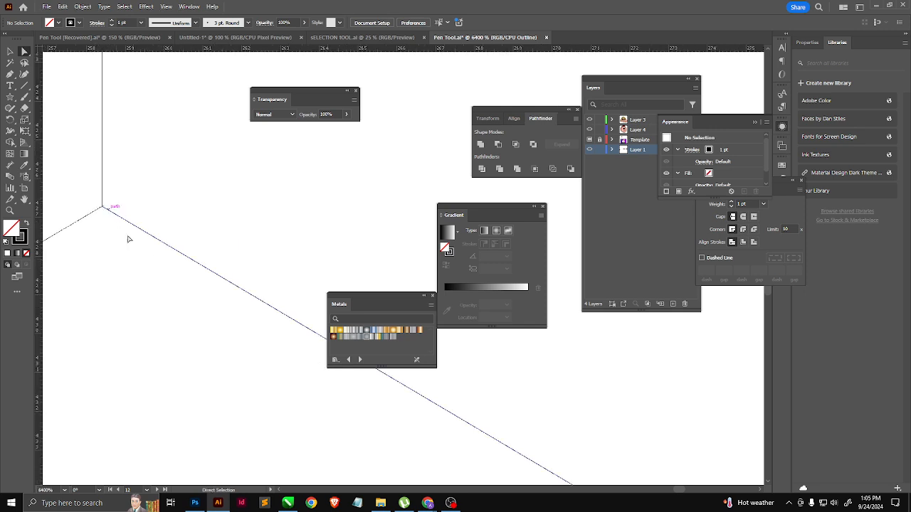
scroll(206, 303, down, 1)
scroll(205, 302, down, 8)
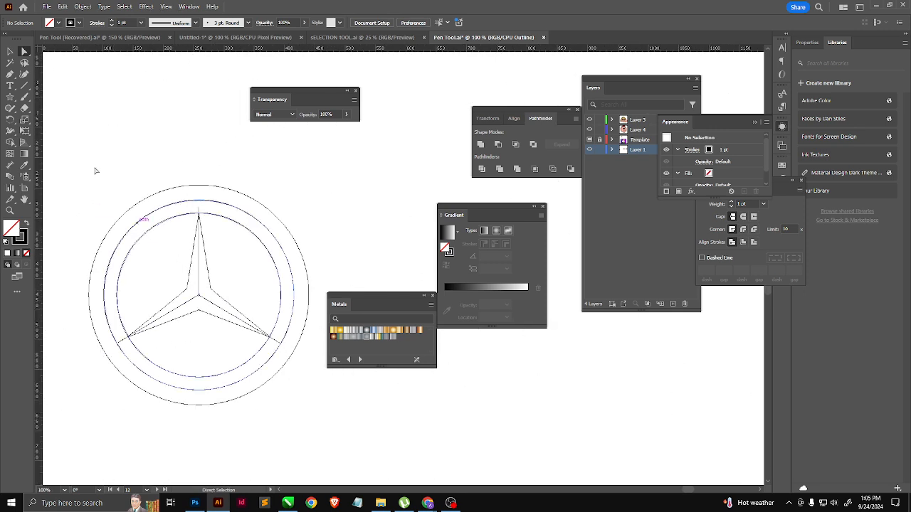
Step: Return the artwork from Outline to Preview view and get ready to select whole objects
click(19, 51)
key(ctrl+y)
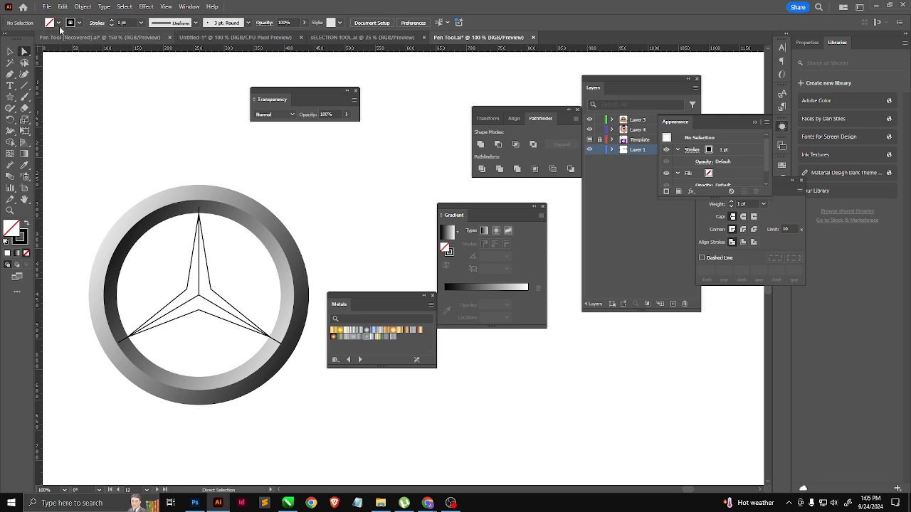
click(11, 51)
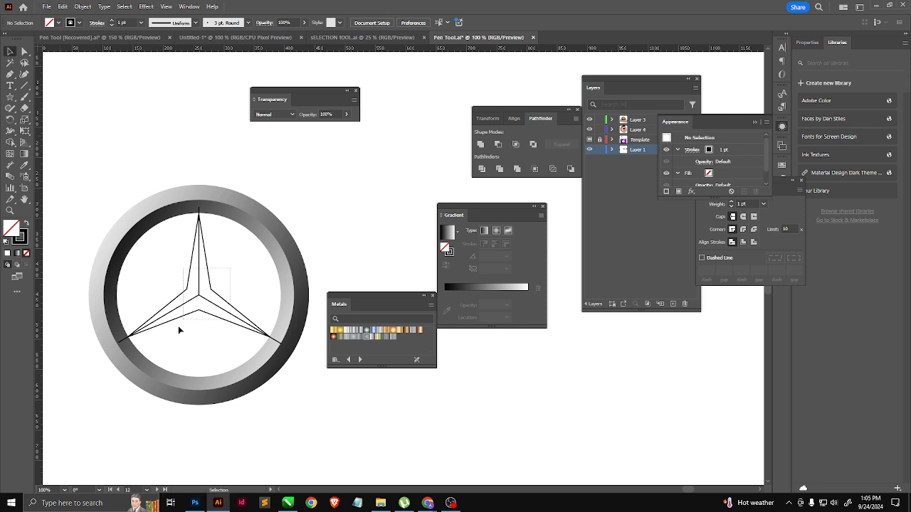
Step: Select the grouped metallic ring around the star and lock it
key(ctrl+a)
click(255, 257)
click(292, 244)
click(268, 253)
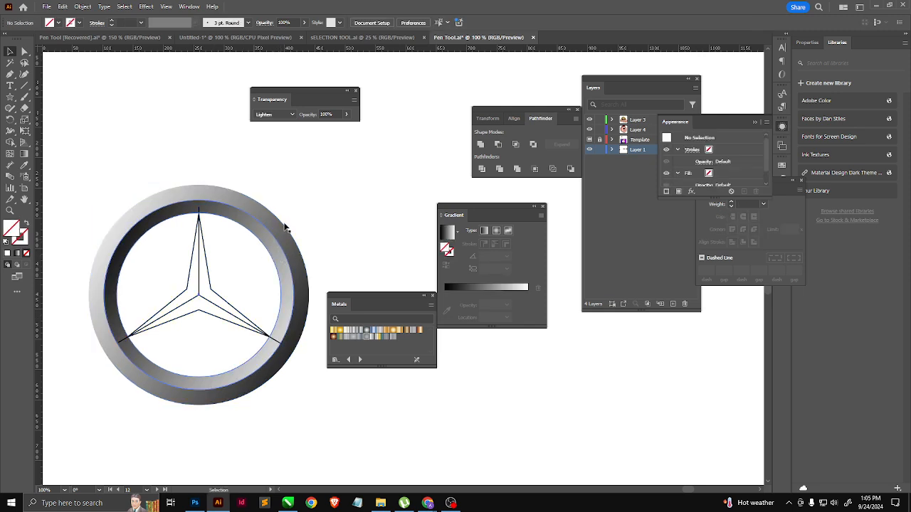
click(273, 254)
click(270, 257)
click(259, 252)
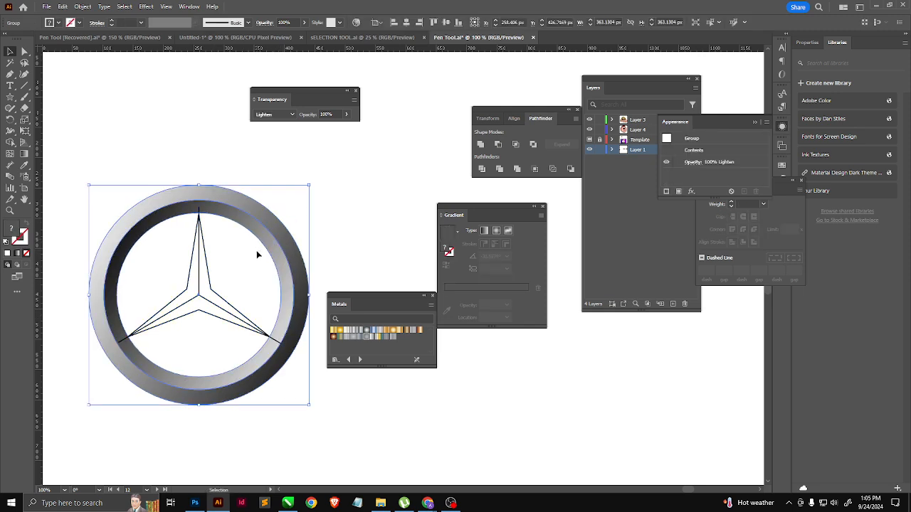
click(76, 6)
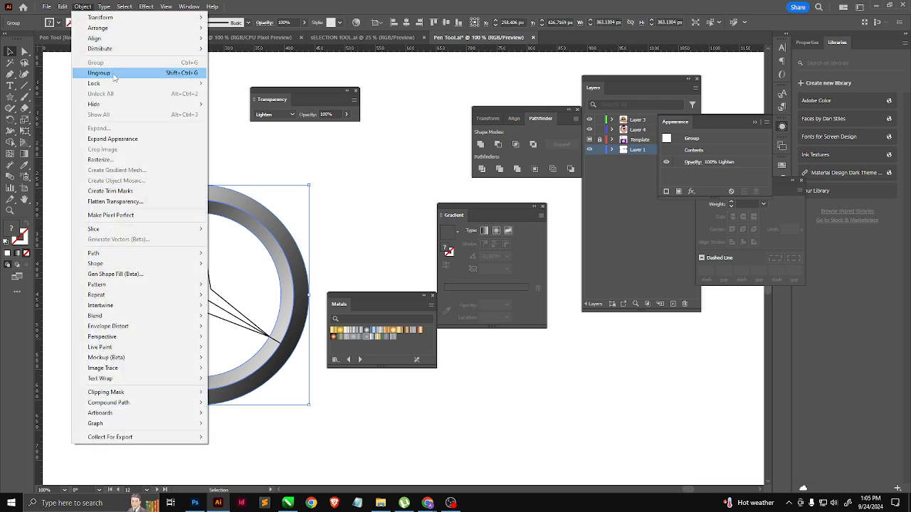
mouse_move(122, 84)
click(234, 84)
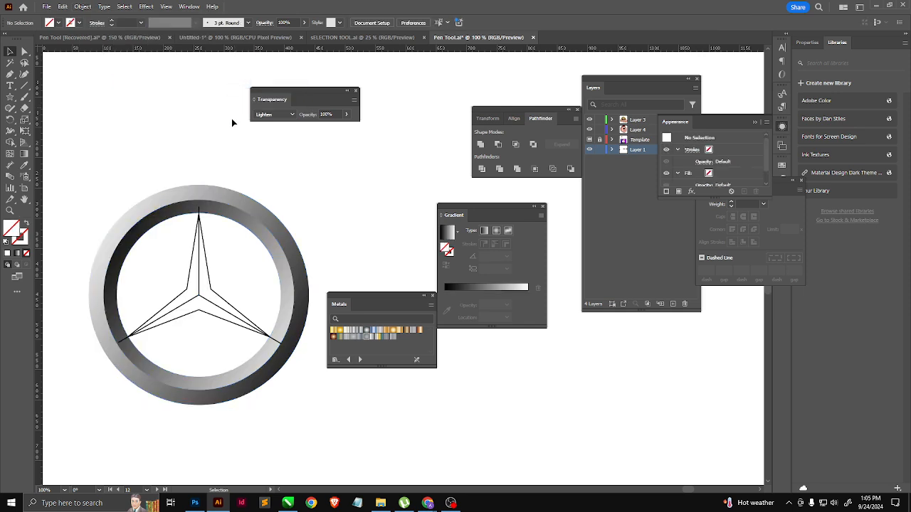
Step: Divide the star along its three center lines with Pathfinder Divide and ungroup the resulting pieces
drag(242, 214, 291, 269)
drag(170, 338, 168, 338)
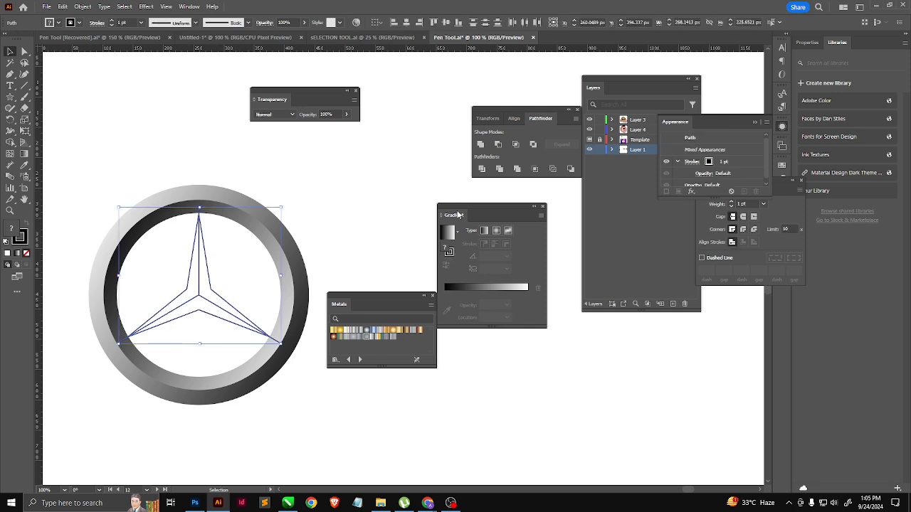
click(482, 170)
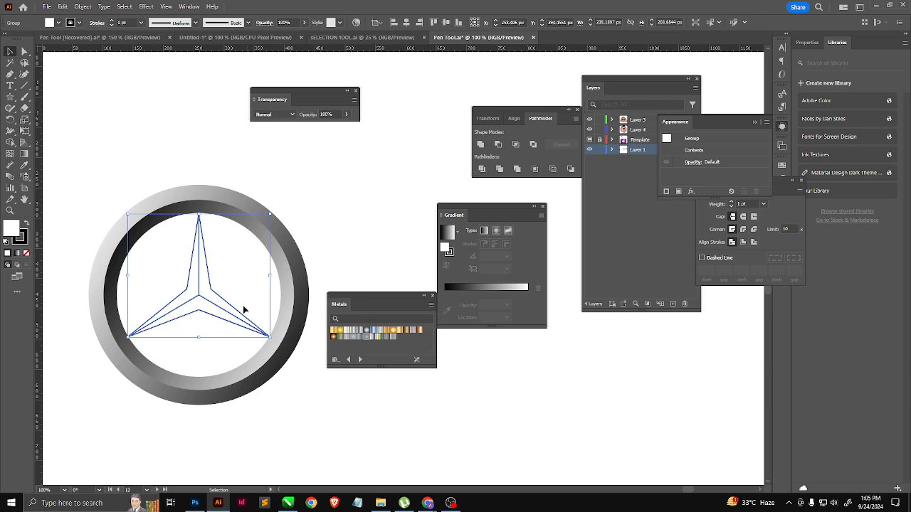
right_click(215, 292)
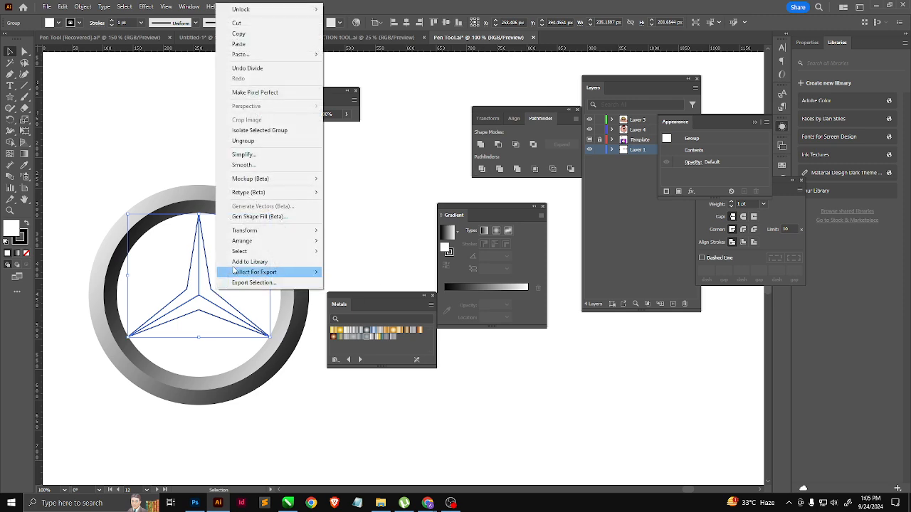
click(249, 141)
Step: Fill the star's right facet, between the top and lower-right tips, with the black-to-white linear gradient
click(216, 264)
click(210, 271)
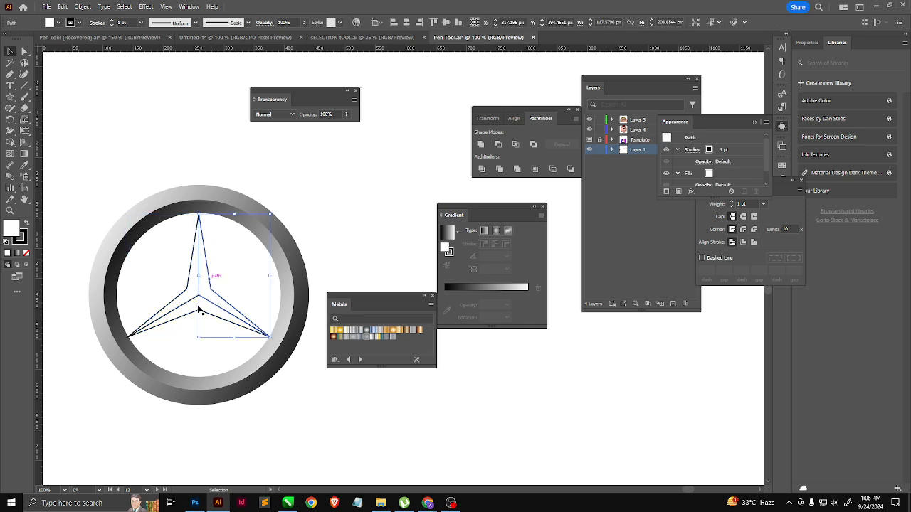
click(200, 313)
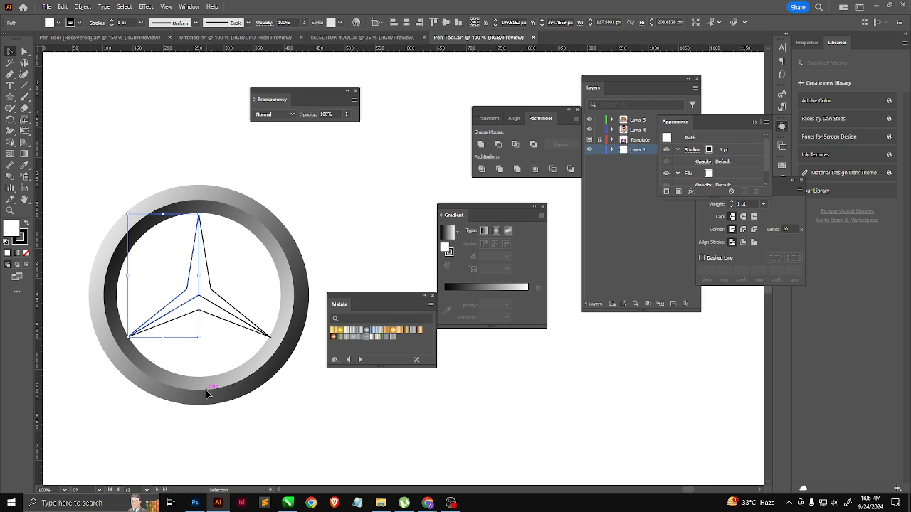
scroll(204, 320, up, 2)
click(227, 273)
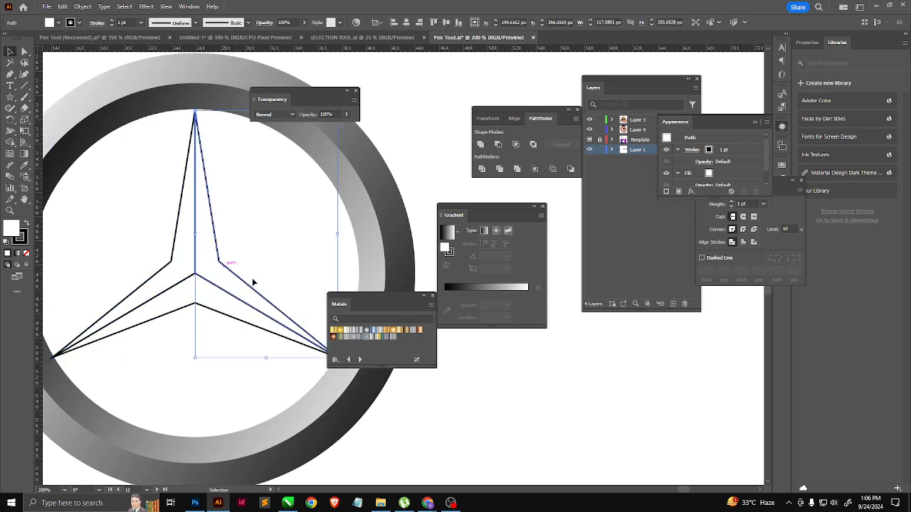
click(476, 287)
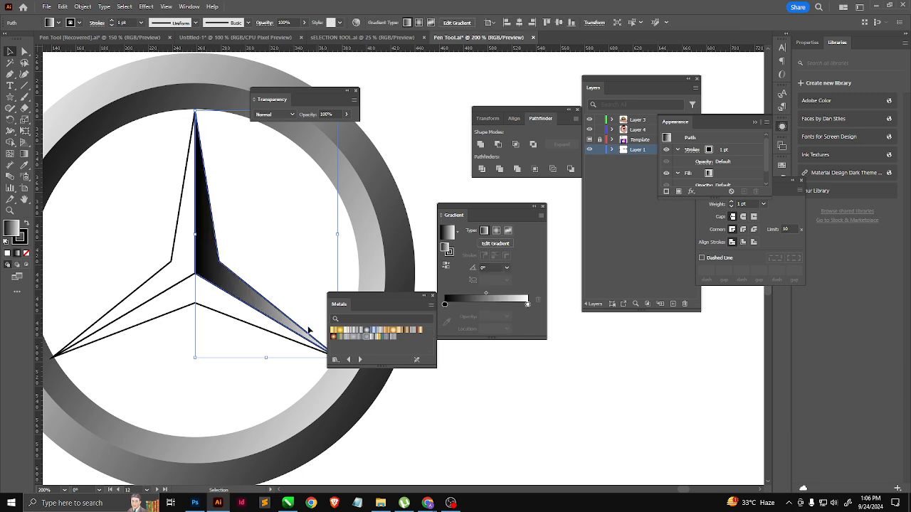
Step: Angle the right facet's gradient to about 36° and extend both of its ends beyond the facet
key(g)
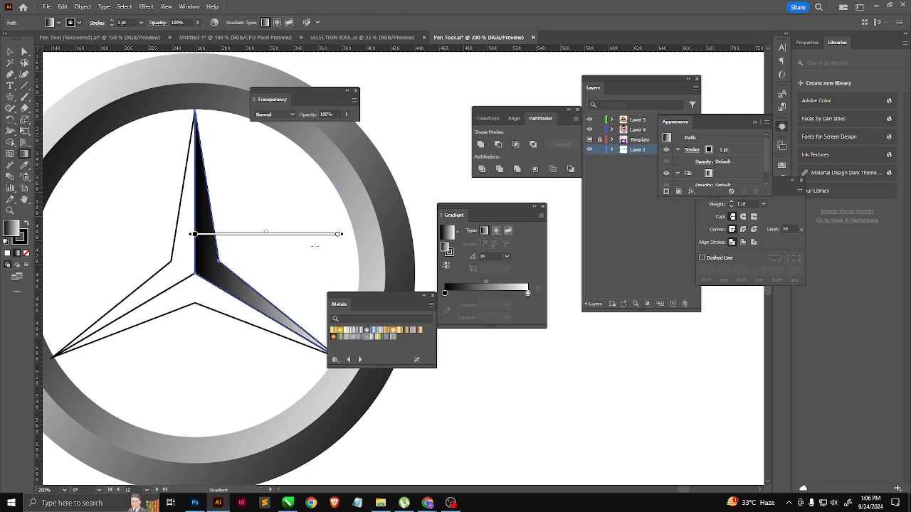
drag(346, 234, 286, 168)
mouse_move(242, 200)
mouse_down()
mouse_move(266, 235)
mouse_move(210, 281)
mouse_up()
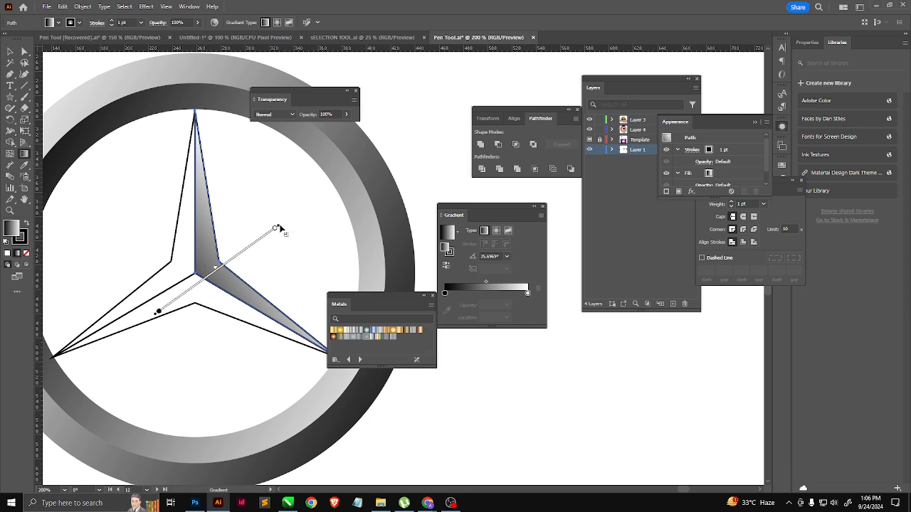
mouse_move(276, 228)
mouse_down()
mouse_move(311, 203)
mouse_move(291, 215)
mouse_move(301, 204)
mouse_up()
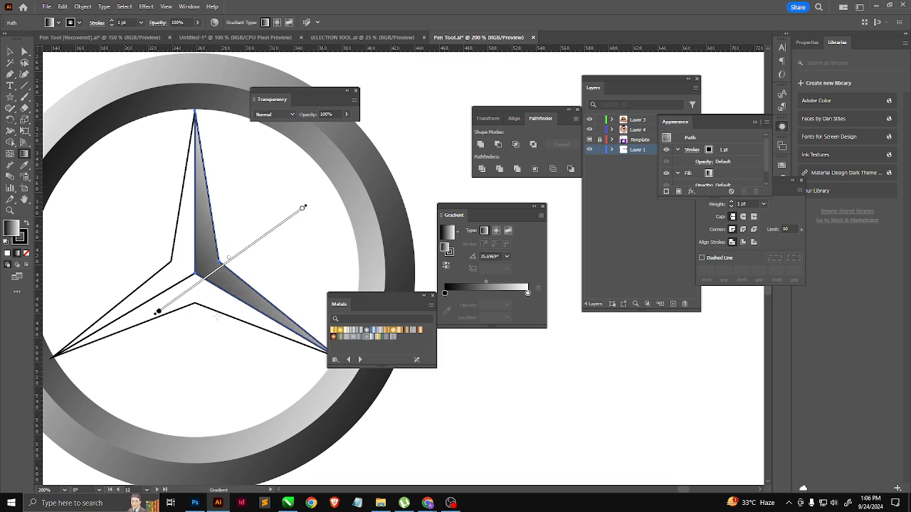
Step: Remove the stroke from the star's right facet, keeping its gradient fill
click(26, 242)
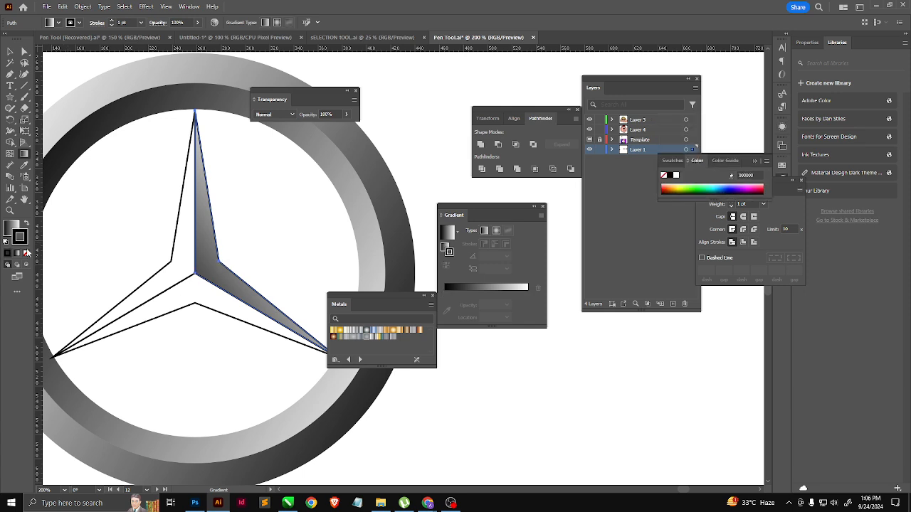
click(26, 253)
click(9, 225)
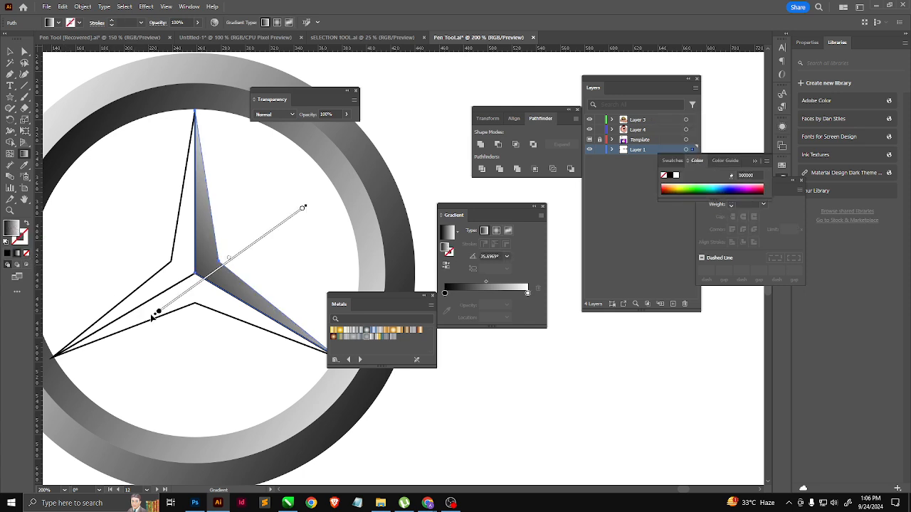
Step: Copy the right facet's strokeless gradient to the star's lower and left facets with the Eyedropper
key(v)
click(178, 314)
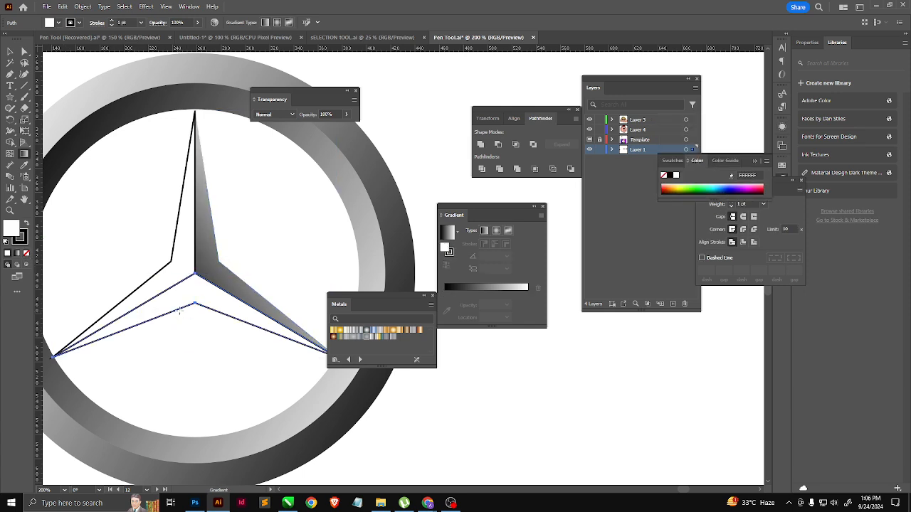
key(i)
click(217, 257)
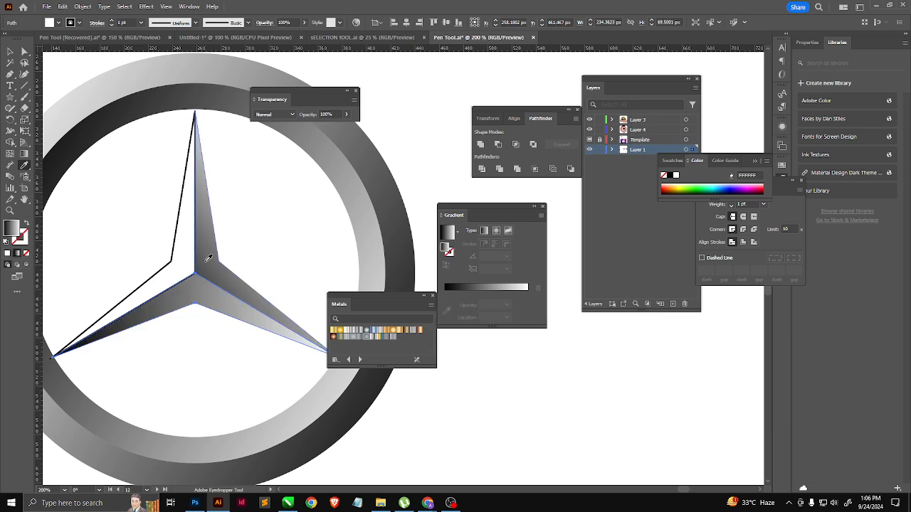
ctrl+click(172, 261)
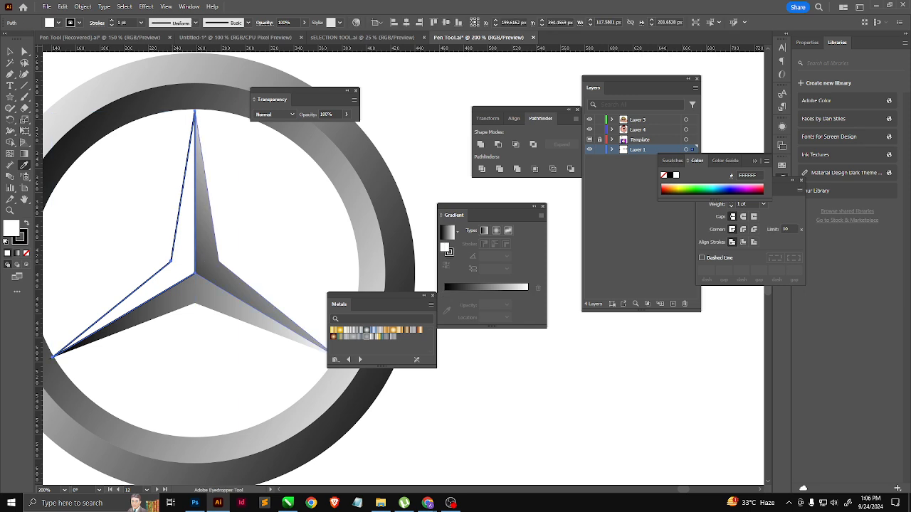
click(204, 255)
ctrl+click(243, 250)
scroll(192, 334, down, 2)
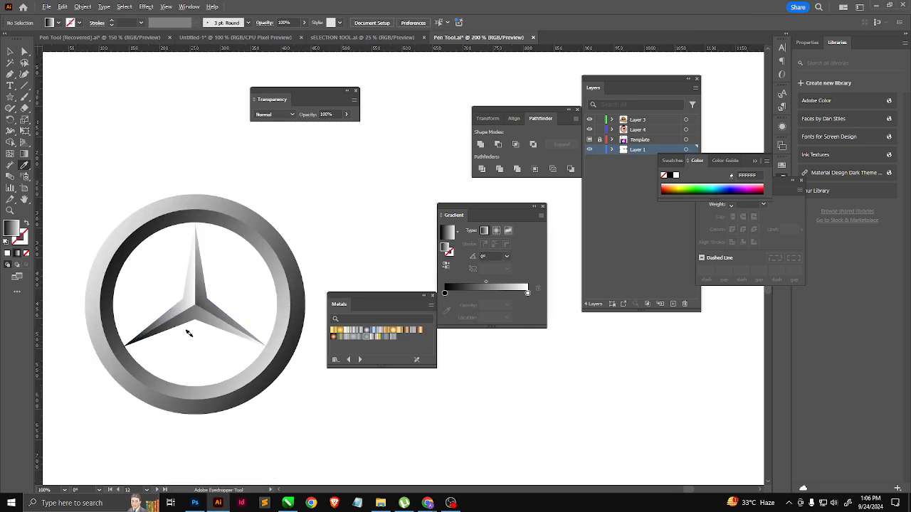
key(v)
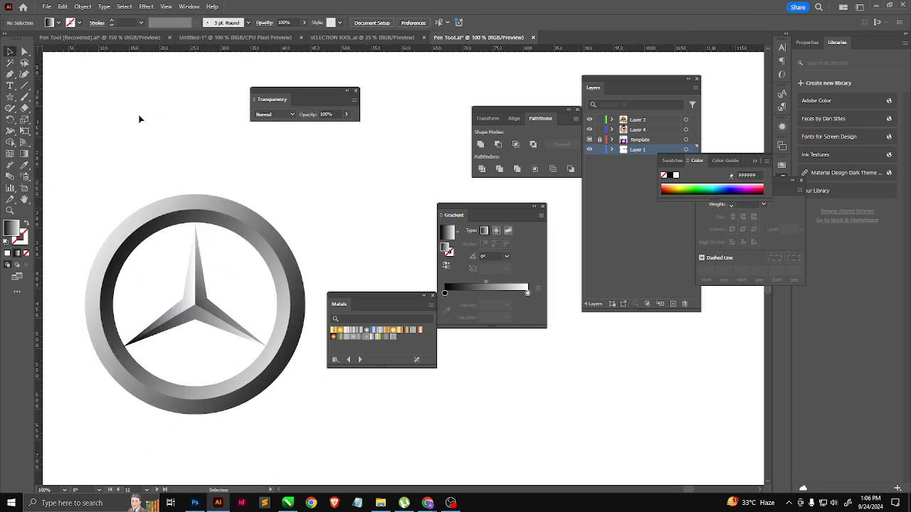
Step: Select the whole star logo with its ring and move it onto the upper artboard, below the four-ring logo
scroll(188, 231, down, 1)
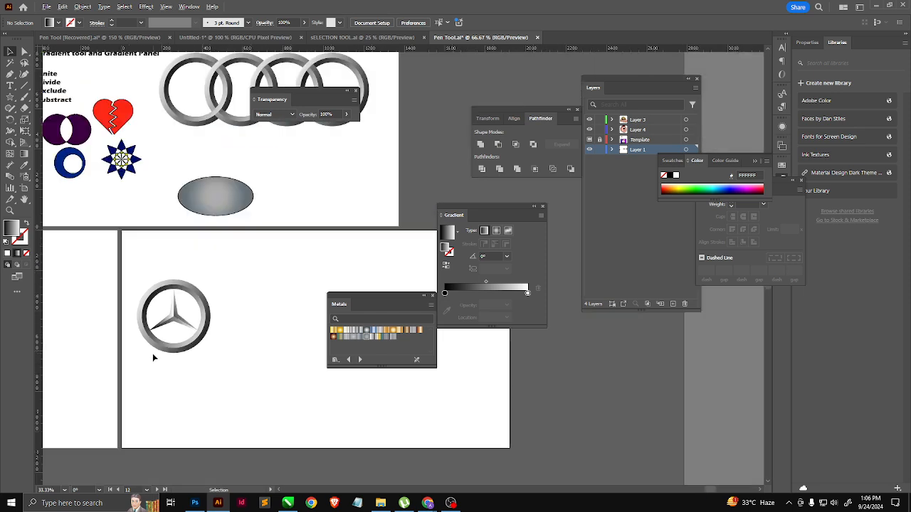
scroll(242, 359, down, 1)
drag(242, 349, 163, 319)
drag(163, 266, 159, 275)
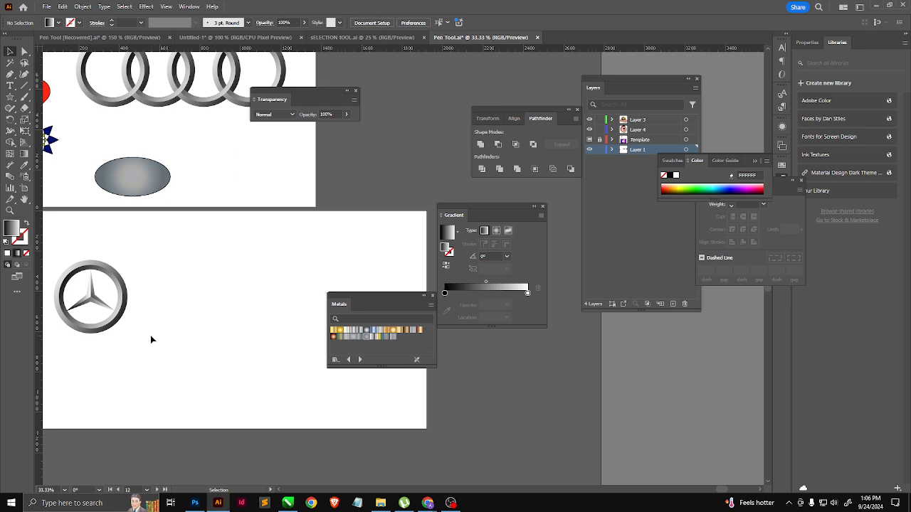
key(space)
drag(147, 246, 112, 256)
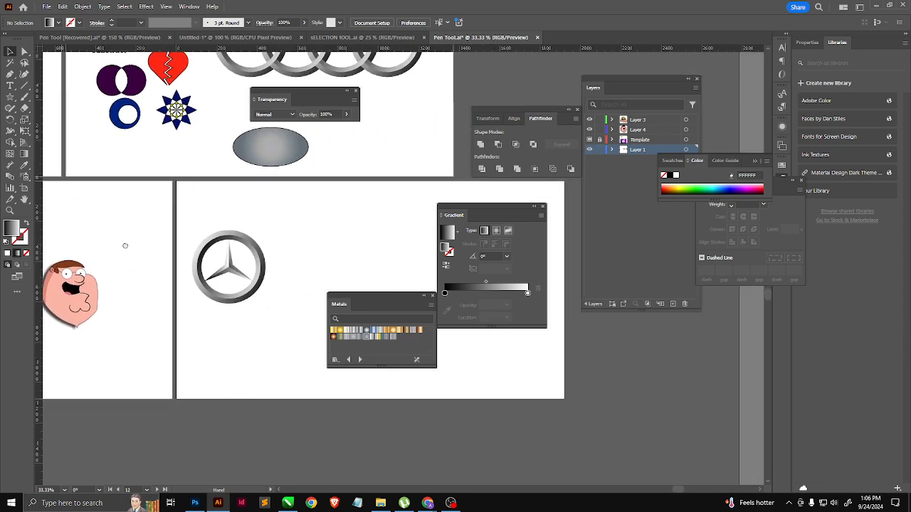
drag(334, 200, 56, 435)
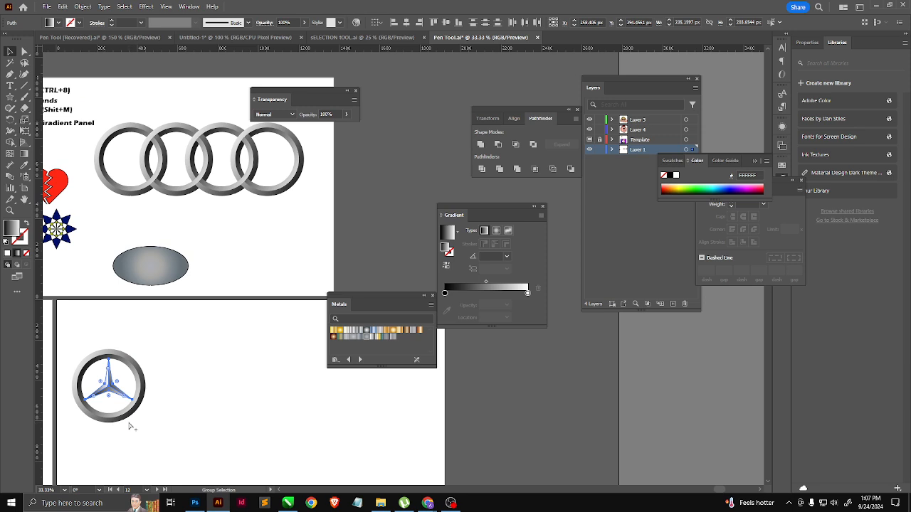
click(130, 427)
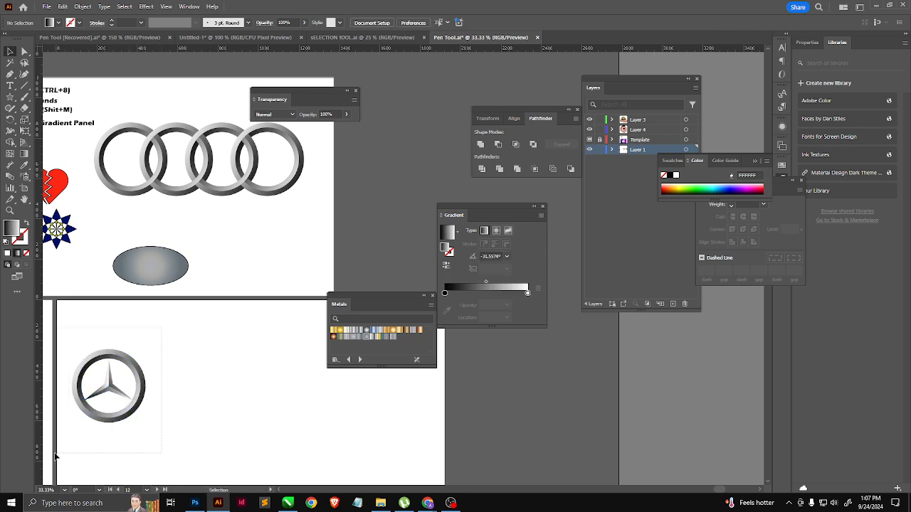
drag(55, 453, 56, 454)
drag(130, 418, 283, 275)
drag(246, 325, 342, 327)
drag(209, 328, 219, 327)
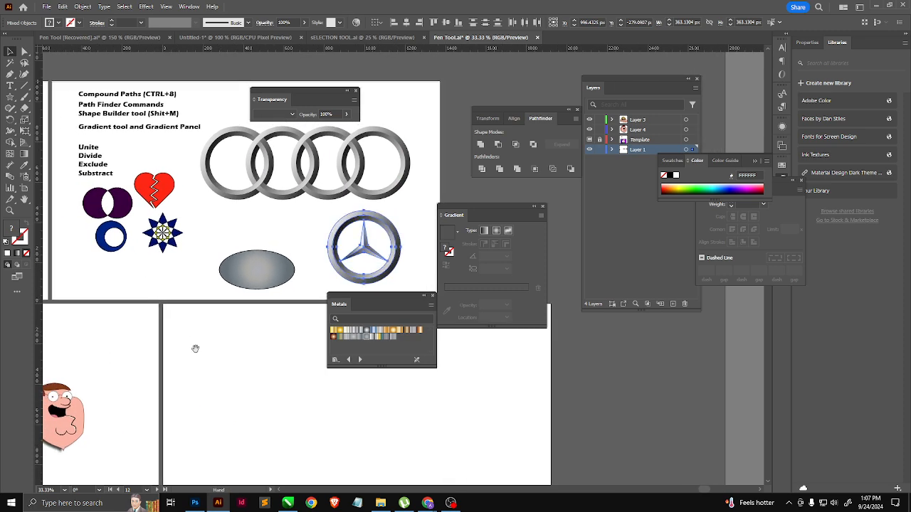
Step: Move the "Gradient tool and Gradient Panel" text line up, closer to the "Shape Builder tool" line
drag(146, 285, 156, 316)
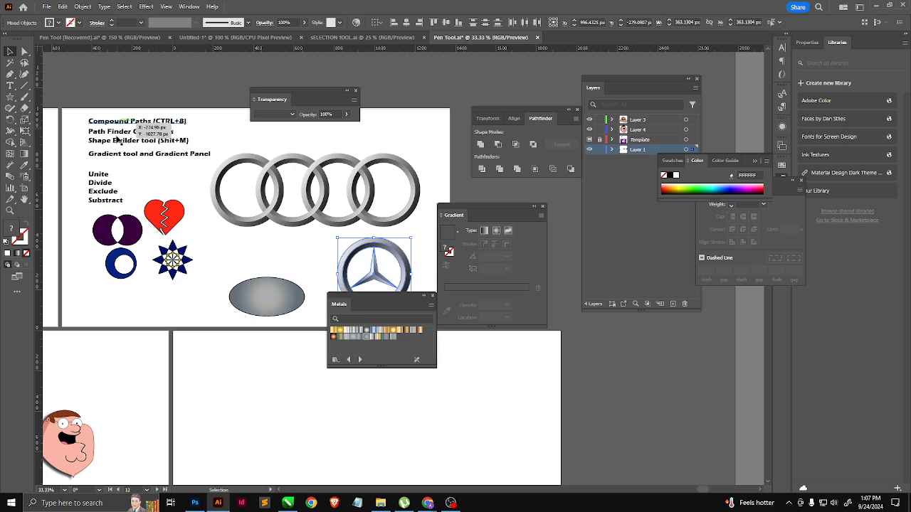
click(175, 158)
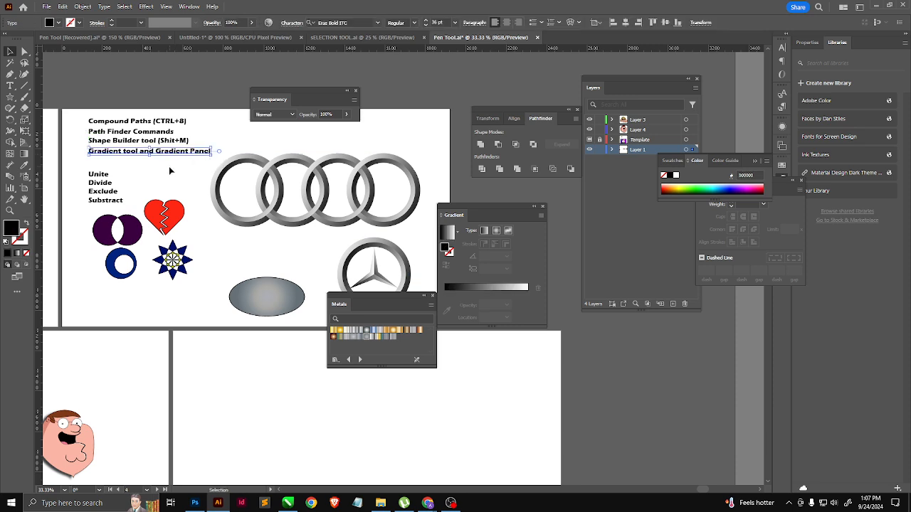
click(147, 247)
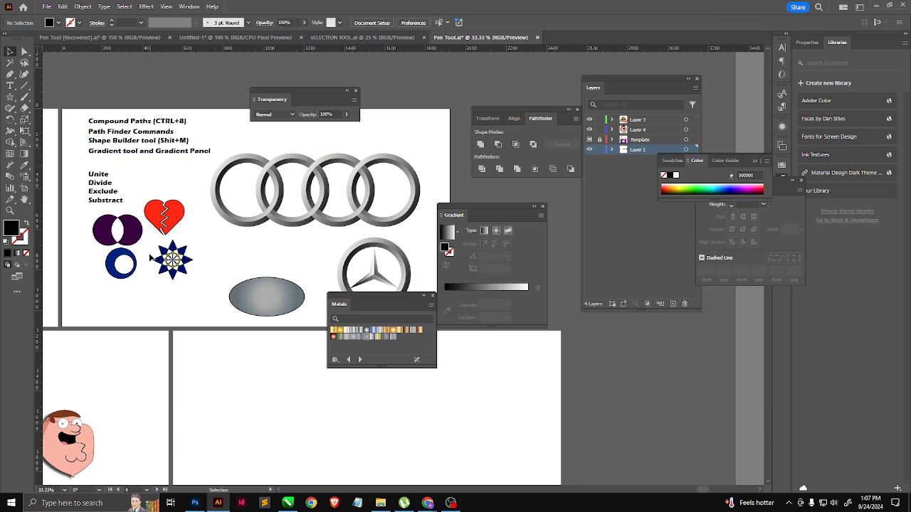
Step: Duplicate the "Compound Paths (CTRL+8)" heading onto the empty artboard below the logos
key(space)
drag(218, 282, 155, 252)
drag(190, 318, 168, 250)
drag(175, 283, 163, 269)
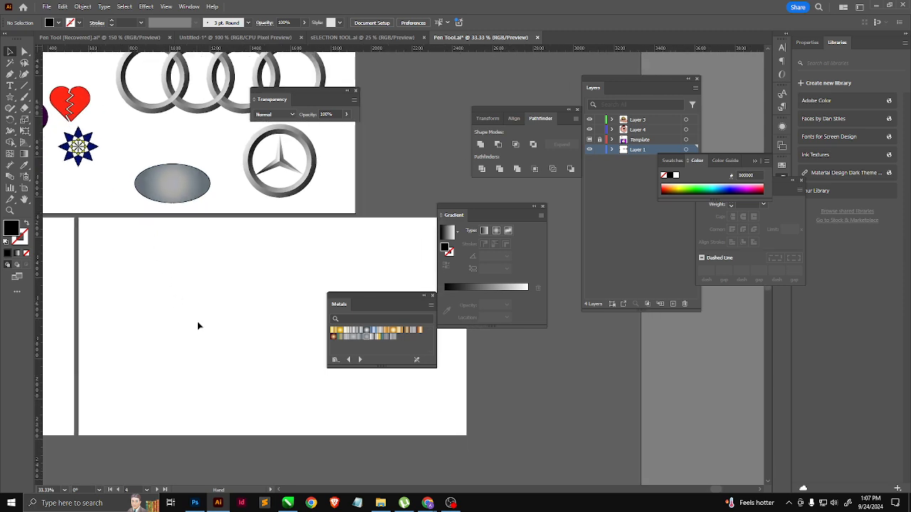
click(184, 193)
scroll(236, 276, down, 2)
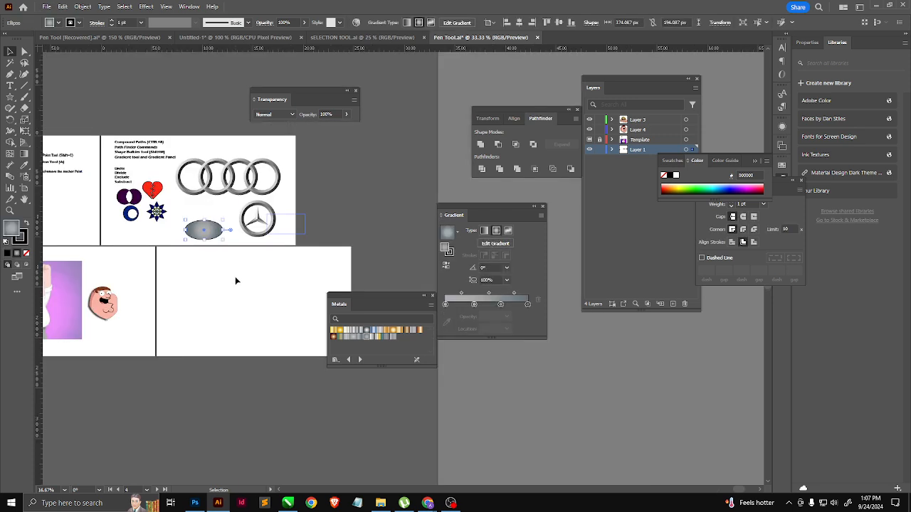
scroll(146, 158, up, 2)
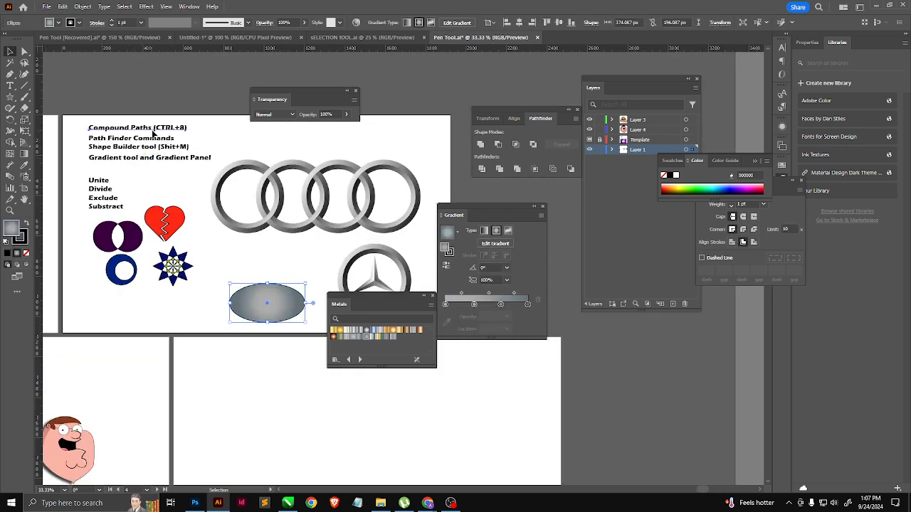
click(152, 130)
drag(157, 132, 269, 359)
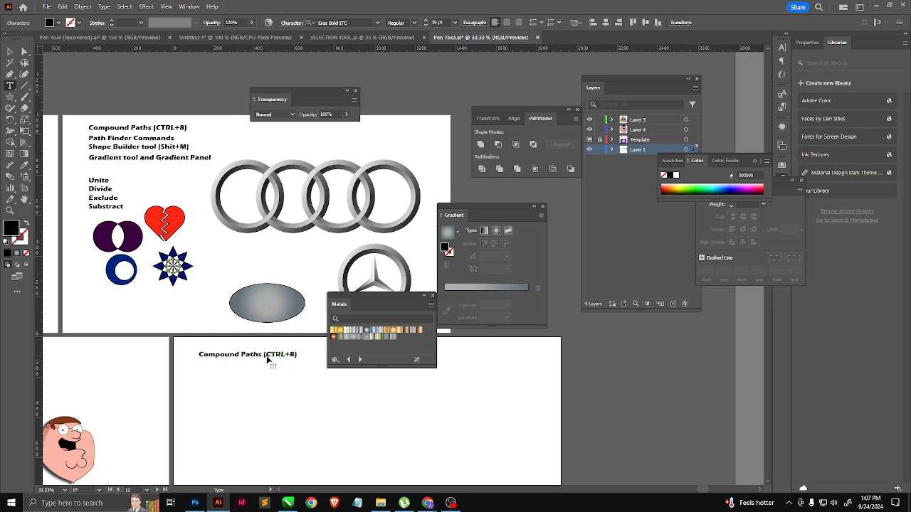
Step: Change the copied heading's text to "Clipping Mask (CTRL+7)" and deselect it
triple_click(275, 354)
click(264, 354)
text(C)
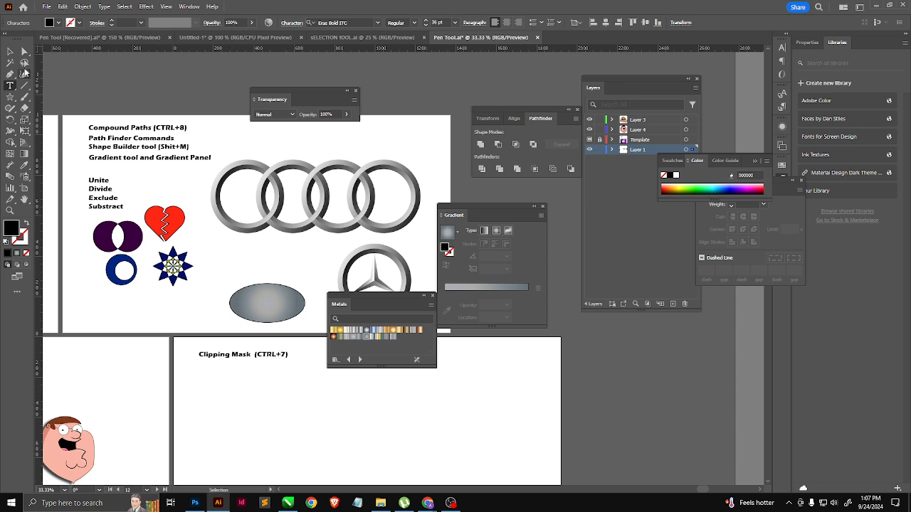
click(10, 52)
click(287, 398)
Step: Move the gradient ellipse onto the Clipping Mask artboard, enlarge it to about 877 × 455 px and center it below the heading
key(space)
drag(274, 390, 200, 313)
click(184, 227)
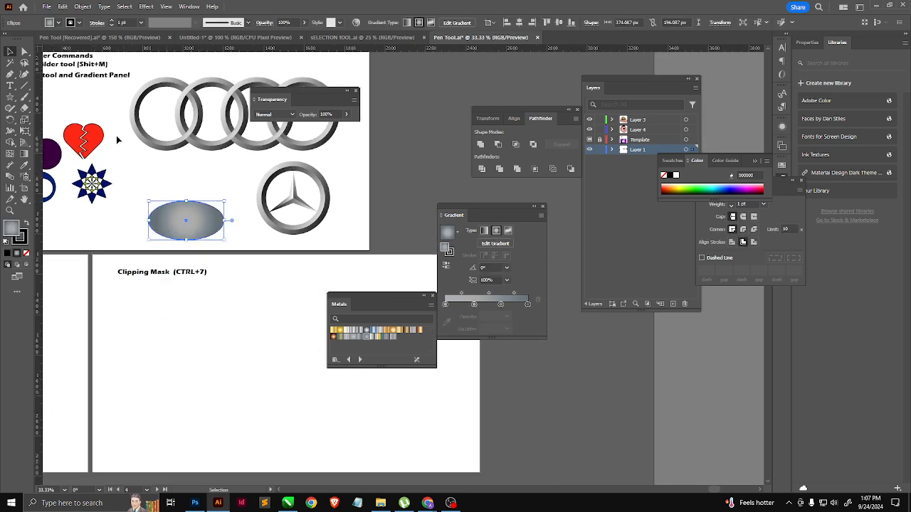
scroll(98, 77, down, 2)
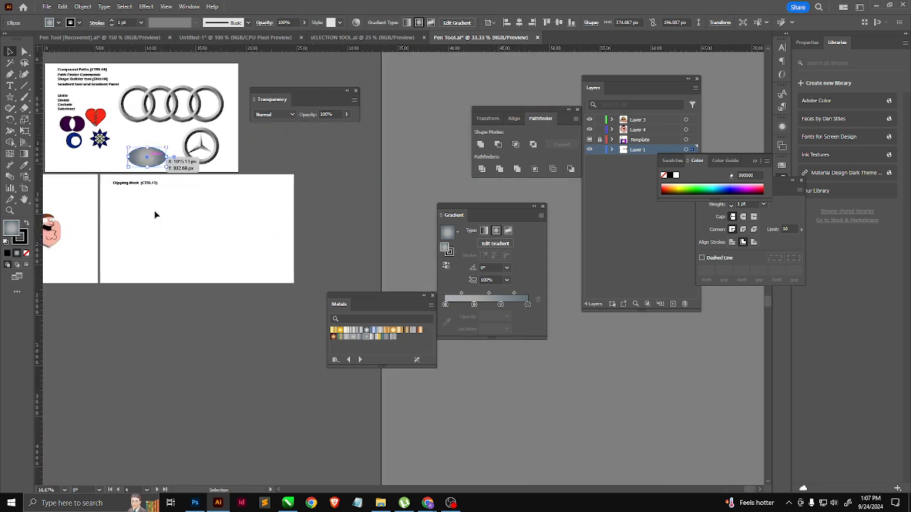
scroll(145, 175, up, 2)
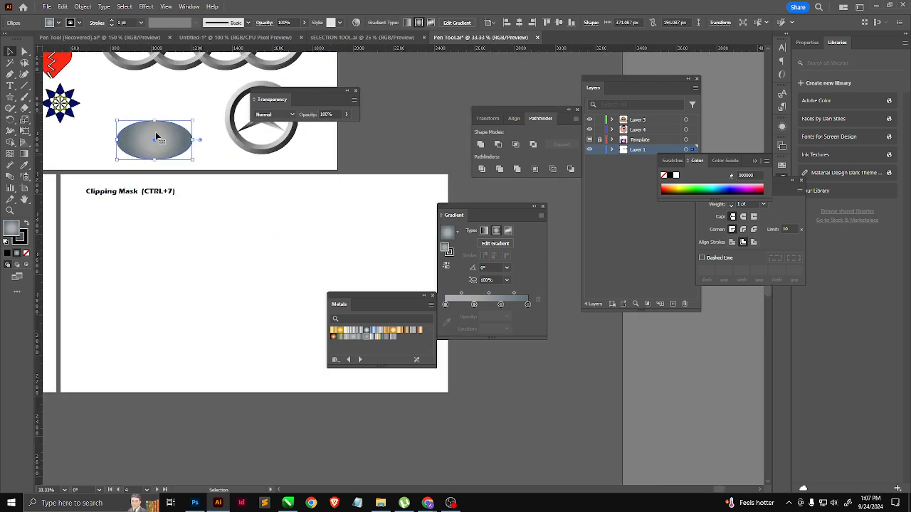
drag(156, 148, 143, 276)
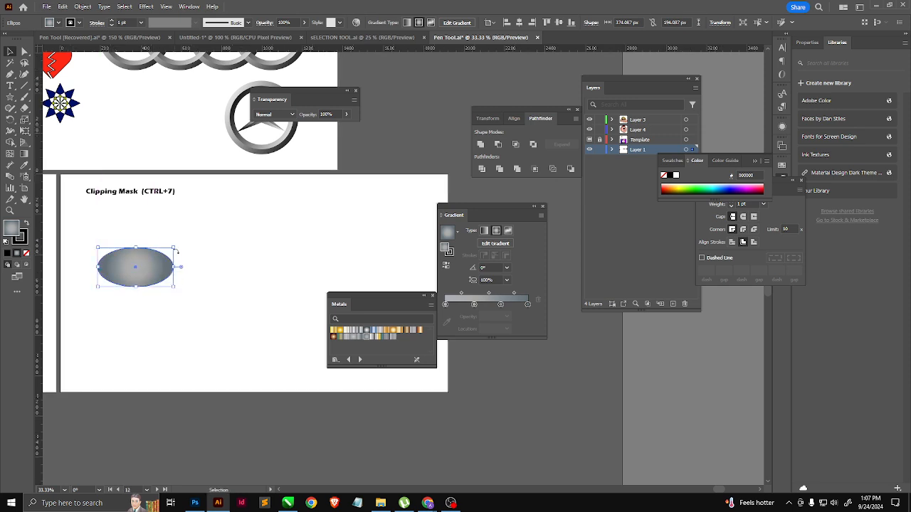
drag(184, 244, 278, 196)
drag(202, 240, 205, 304)
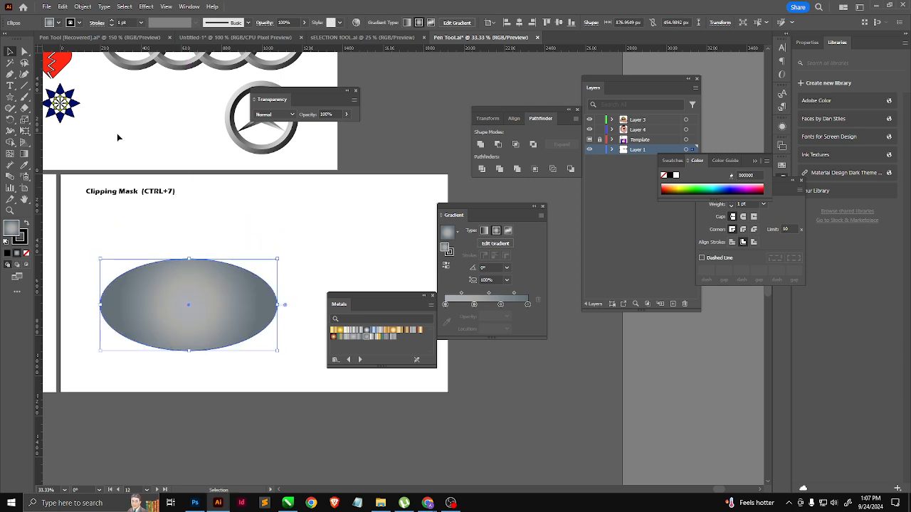
Step: Place the frame-by-frame-animation-04-09-2024 sky image from Downloads over the ellipse and delete it again
click(47, 6)
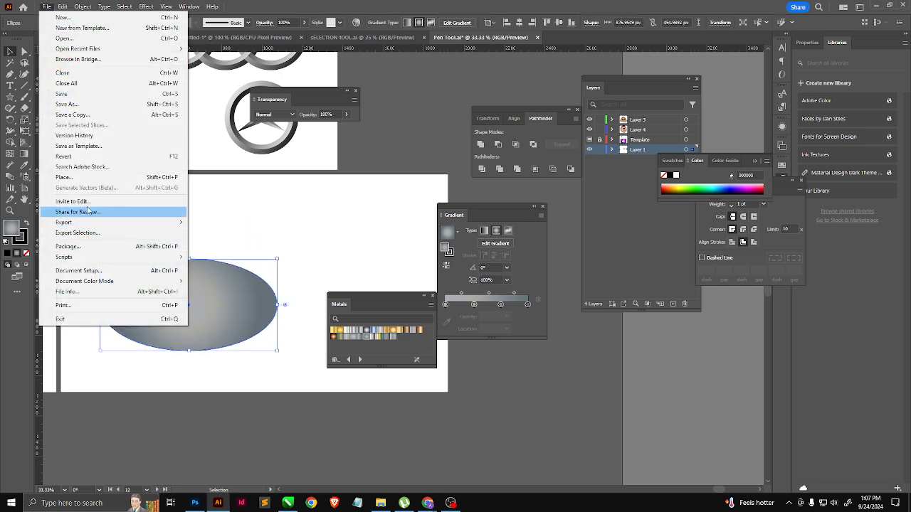
click(82, 179)
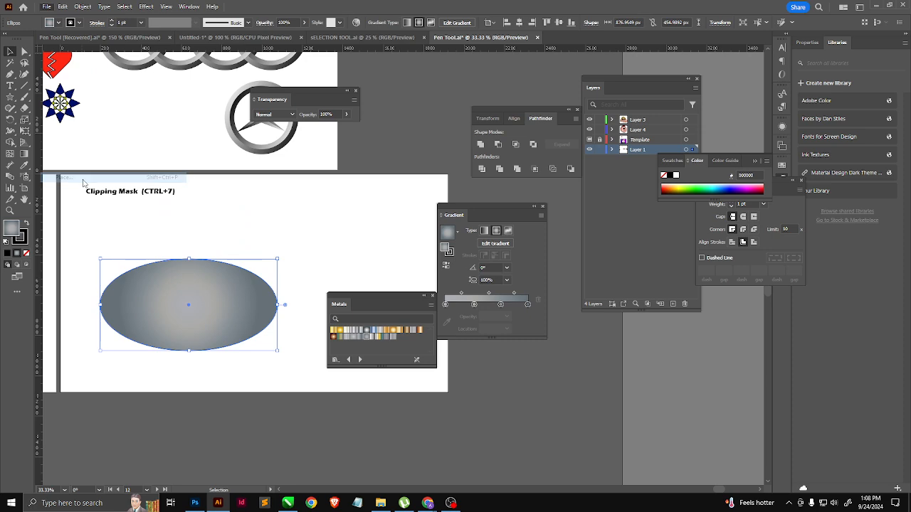
click(232, 136)
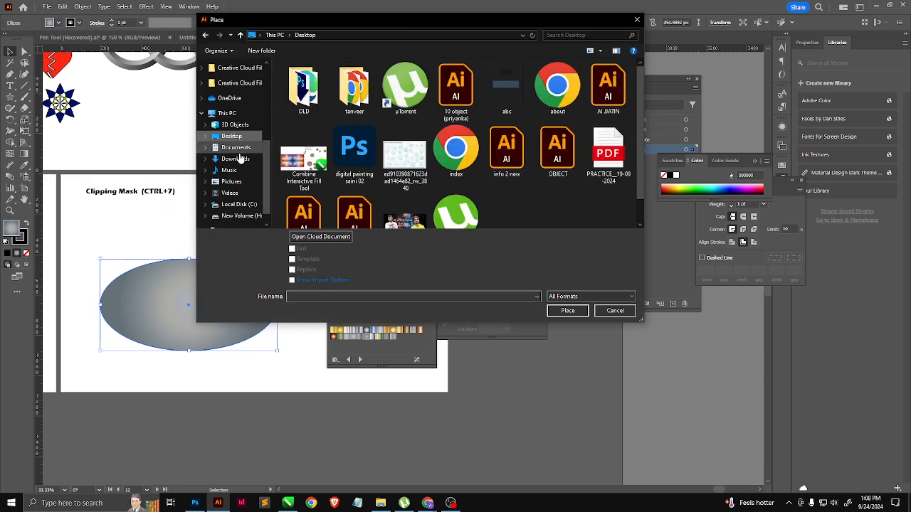
click(244, 162)
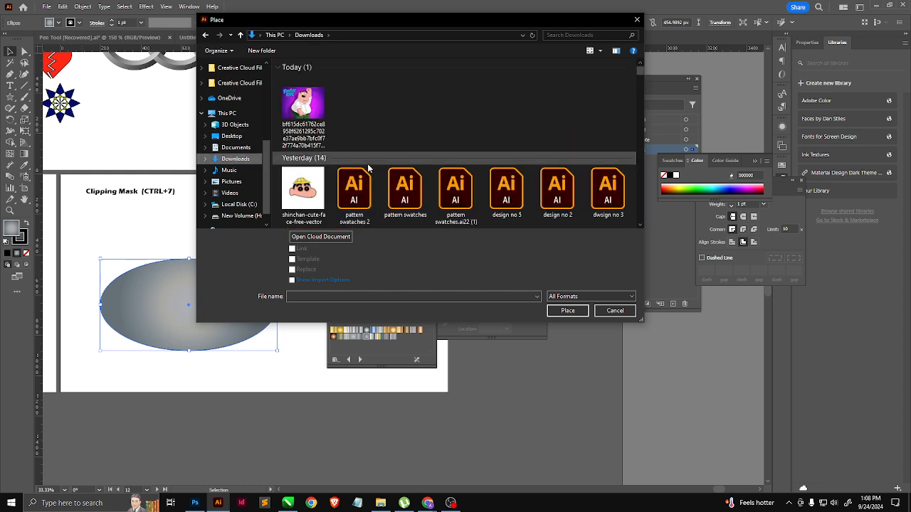
scroll(416, 174, down, 5)
scroll(415, 175, down, 8)
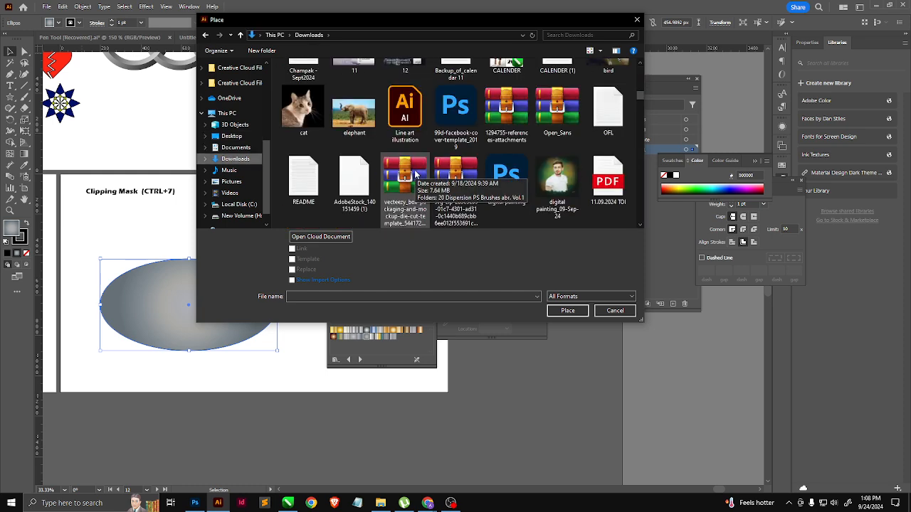
scroll(413, 177, down, 8)
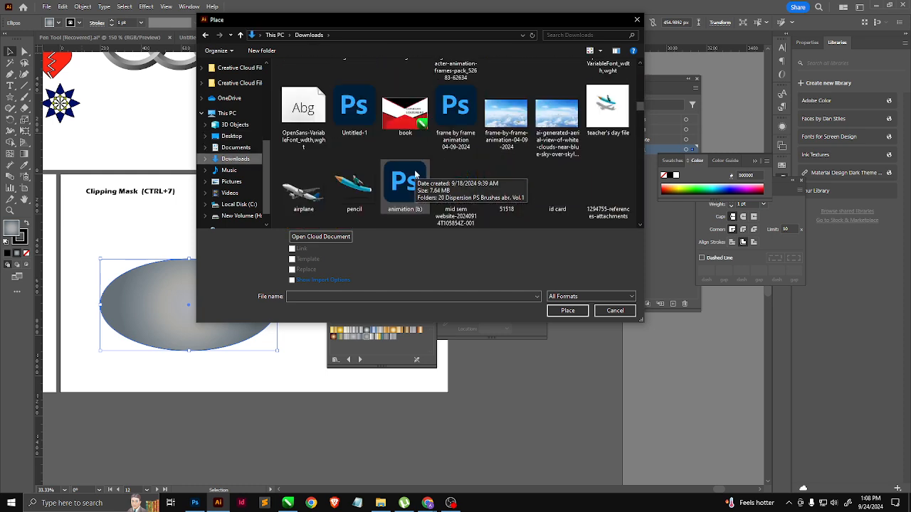
scroll(448, 176, up, 1)
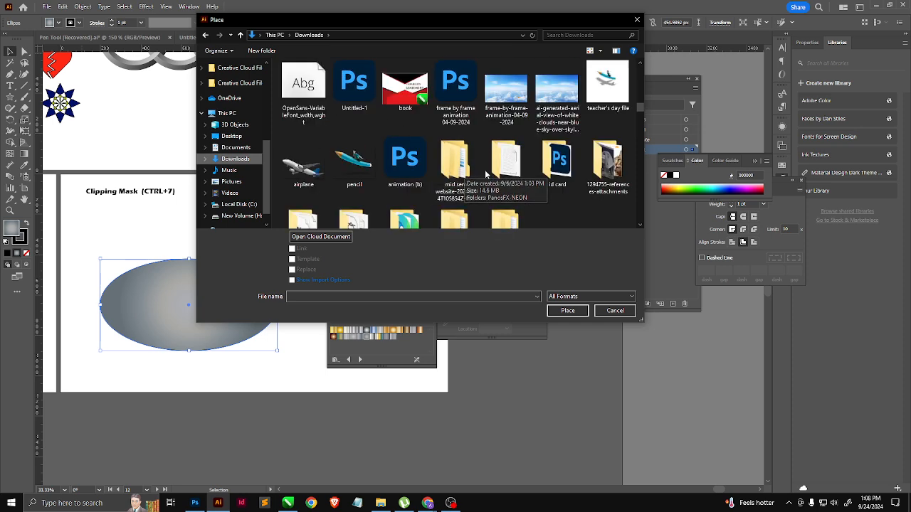
double_click(506, 92)
click(103, 239)
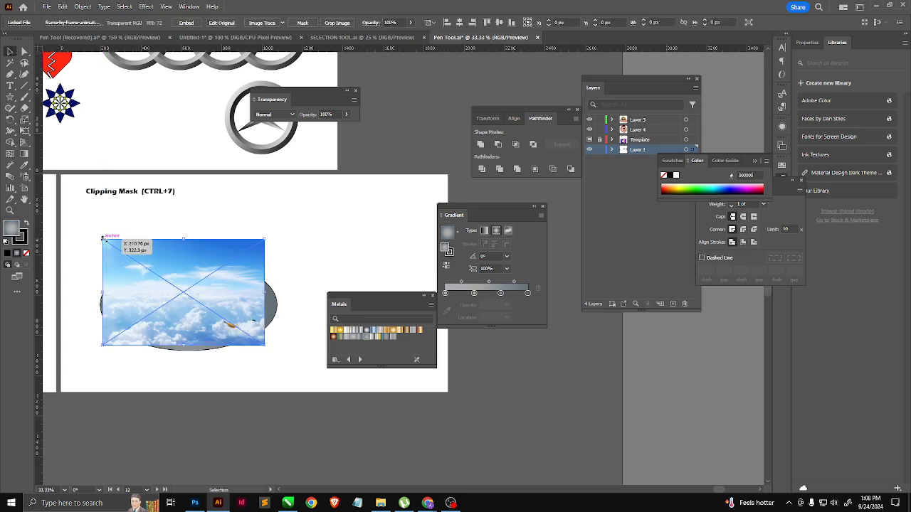
key(Delete)
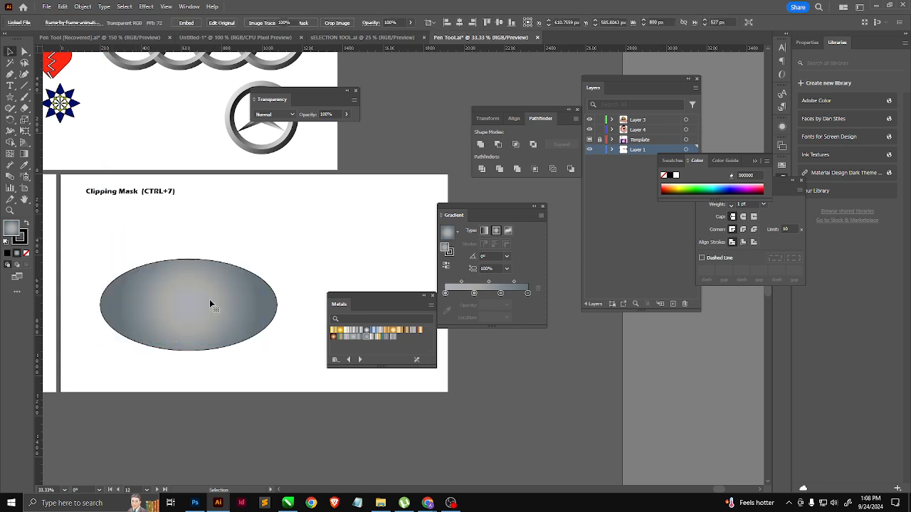
Step: Place the automobile-1838782 car image from Downloads on the Clipping Mask artboard and move it over the gradient ellipse
click(46, 6)
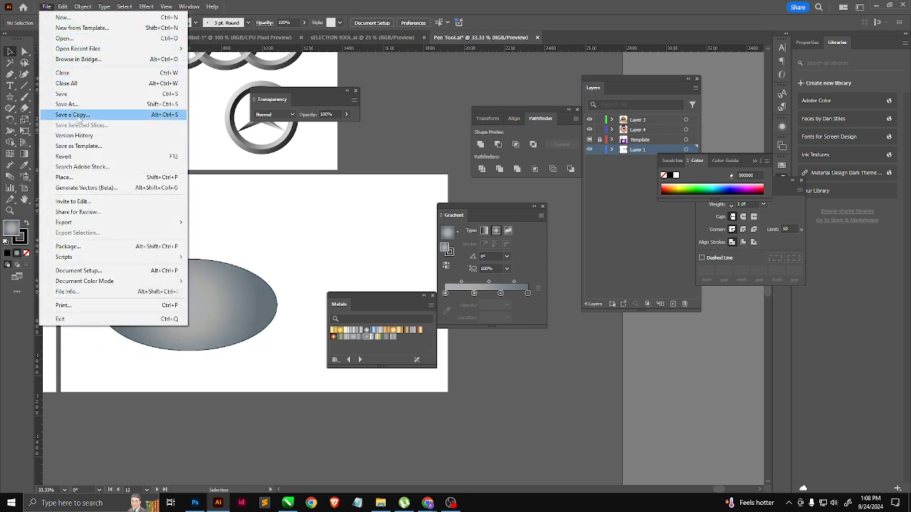
click(65, 177)
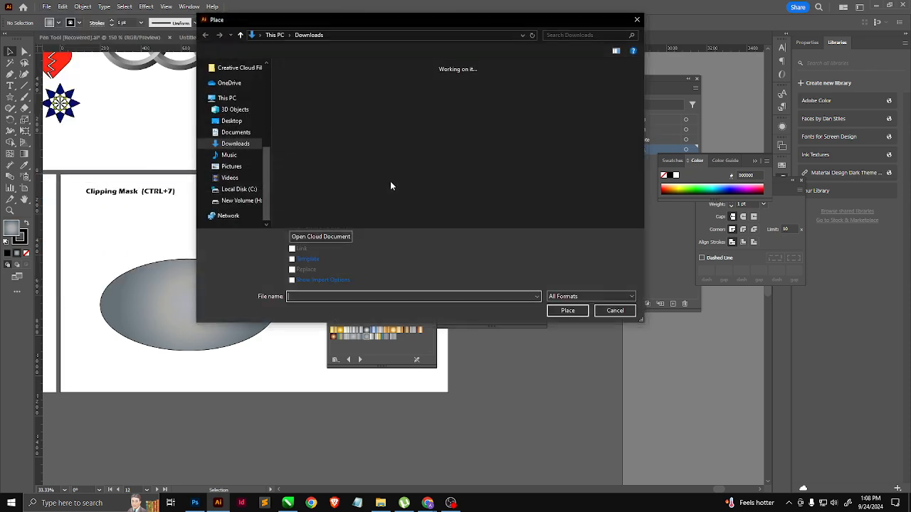
scroll(434, 183, down, 10)
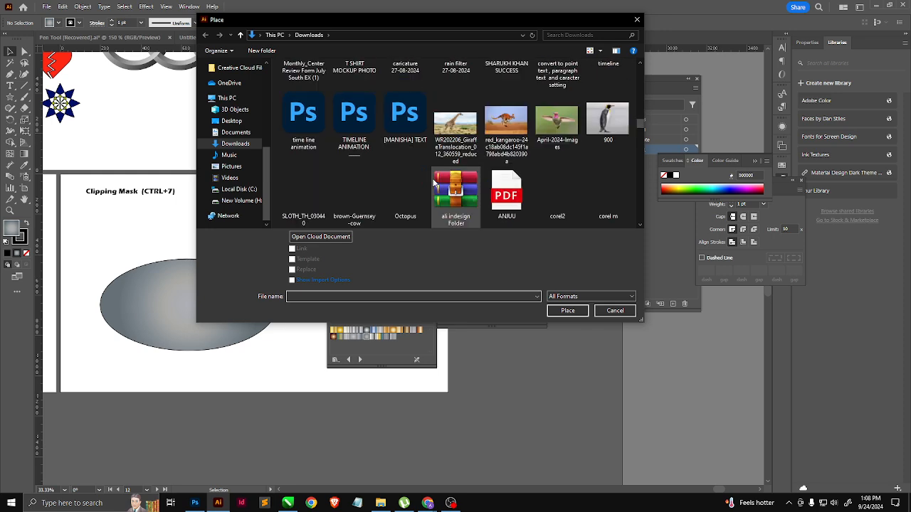
scroll(433, 183, down, 5)
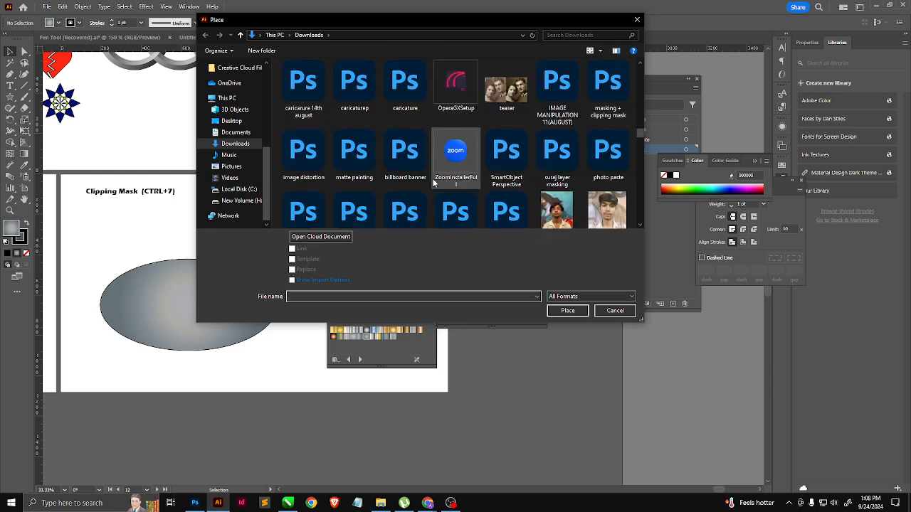
click(507, 161)
double_click(506, 161)
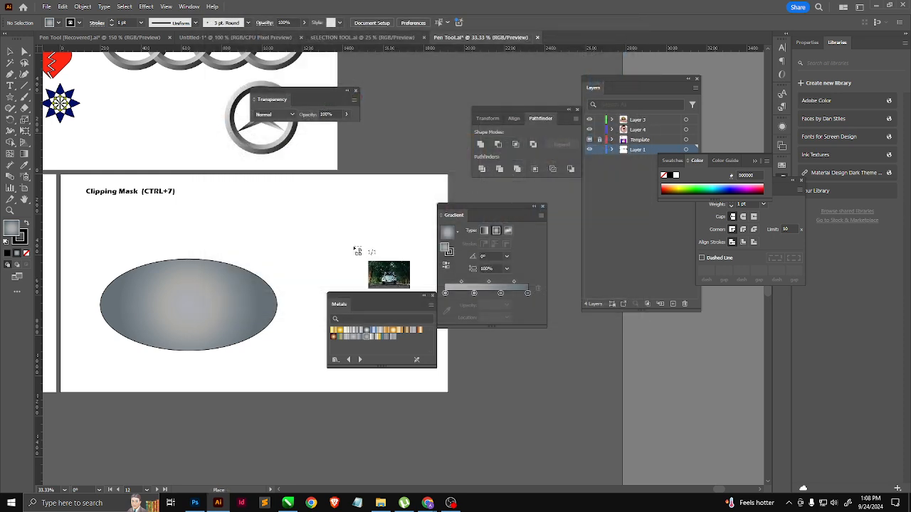
click(124, 238)
scroll(165, 283, down, 2)
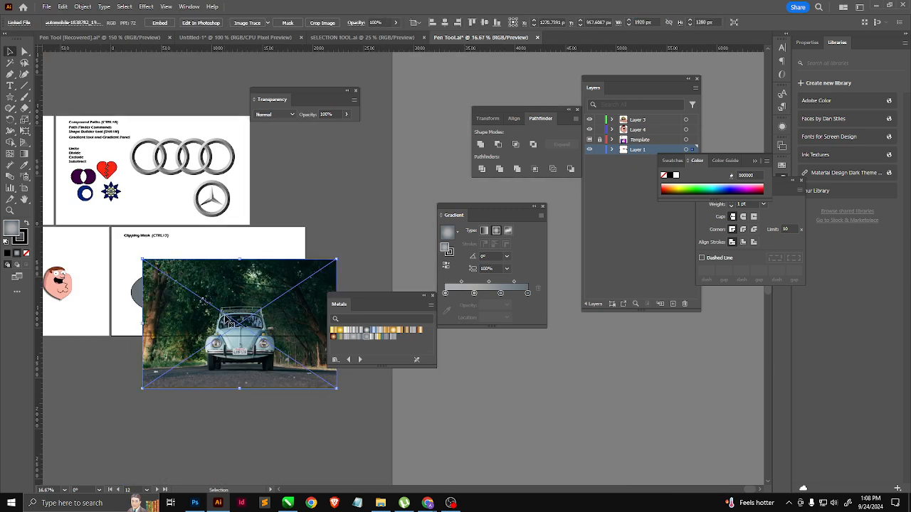
drag(249, 335, 203, 316)
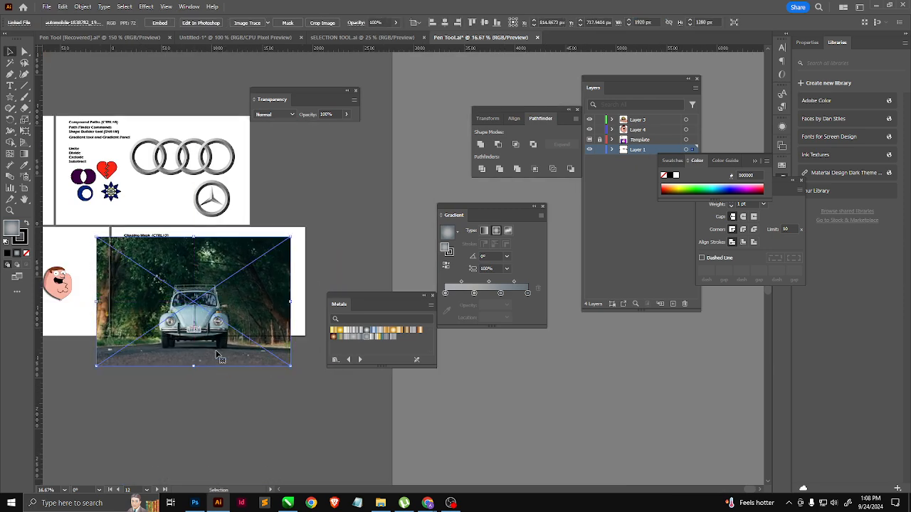
Step: Send the car image to the back, behind the gradient ellipse, and deselect it
right_click(187, 320)
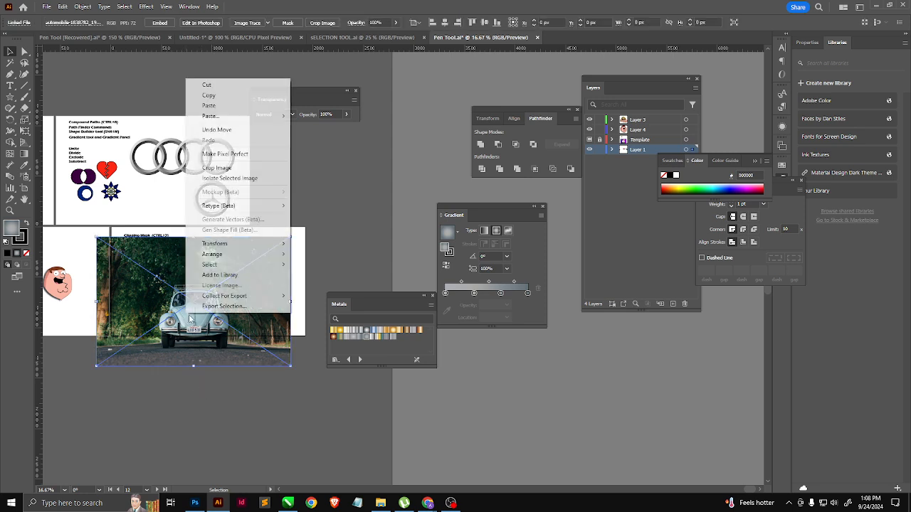
mouse_move(224, 258)
click(320, 286)
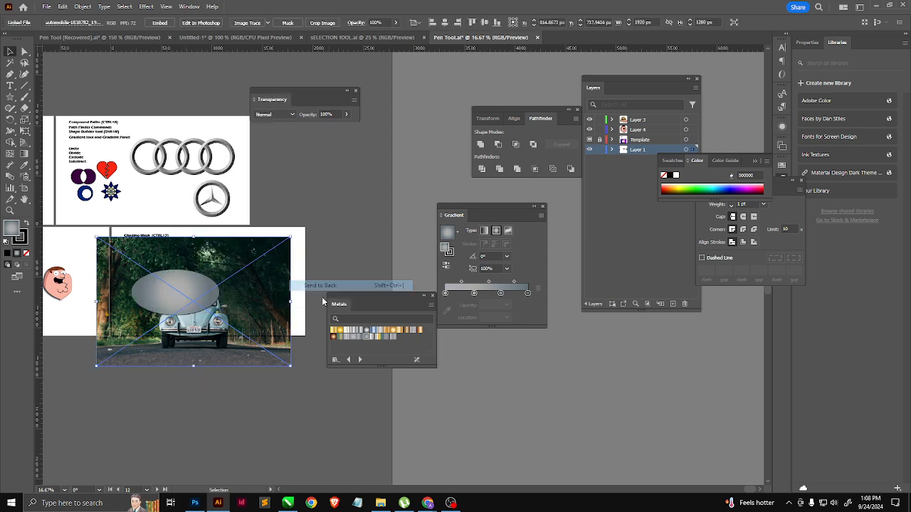
click(250, 222)
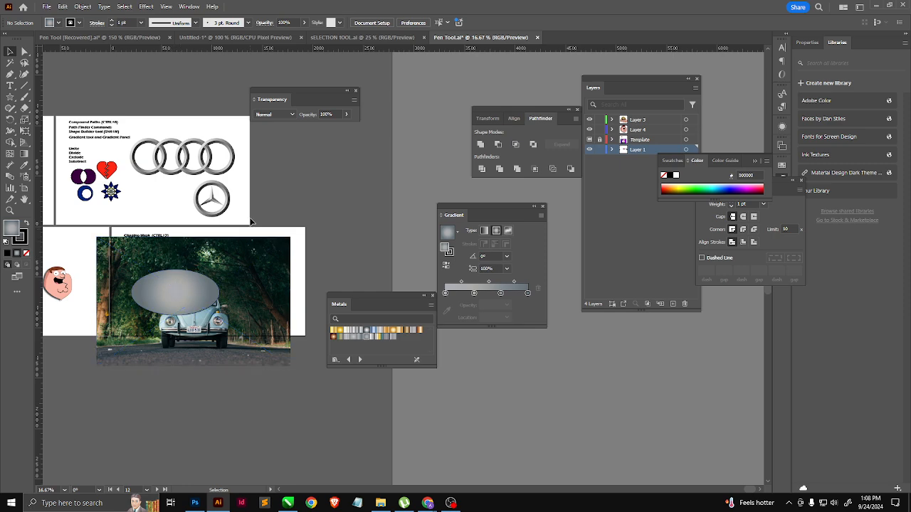
Step: Enlarge the gradient ellipse to about 1696 × 880 px and center it over the car image
click(175, 292)
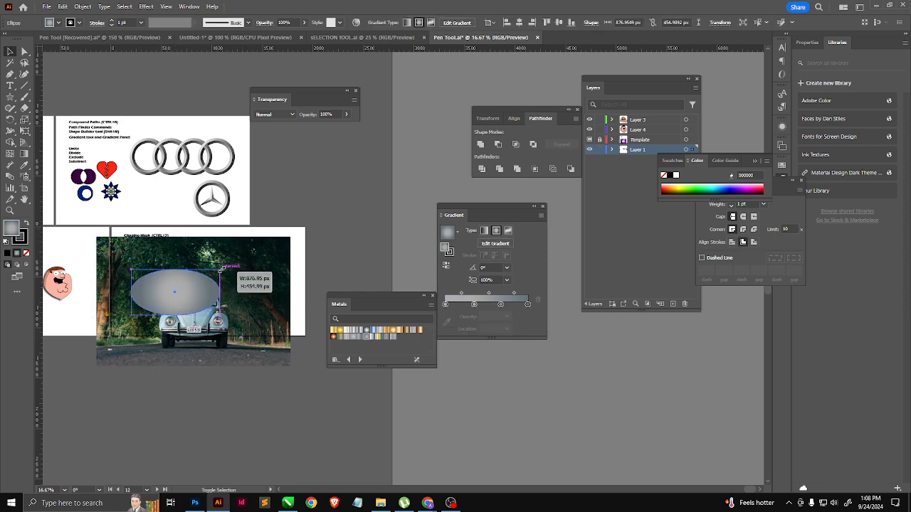
drag(222, 269, 267, 239)
drag(175, 307, 199, 321)
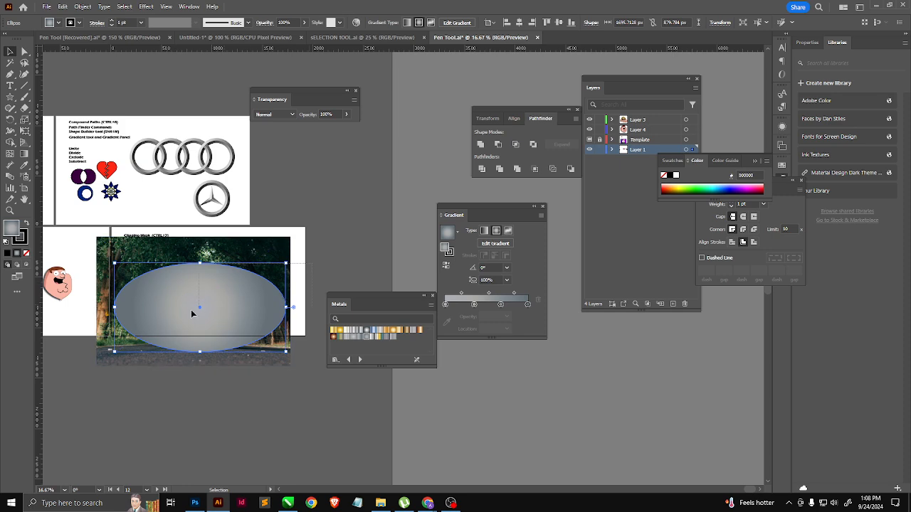
Step: Make a clipping mask from the ellipse and car image, fit the clipped picture on the artboard and deselect it
key(ctrl+a)
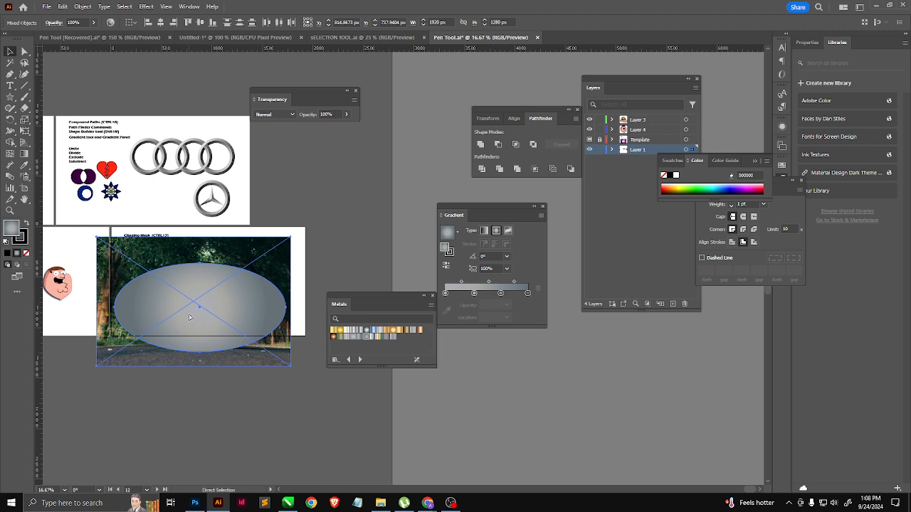
key(ctrl+7)
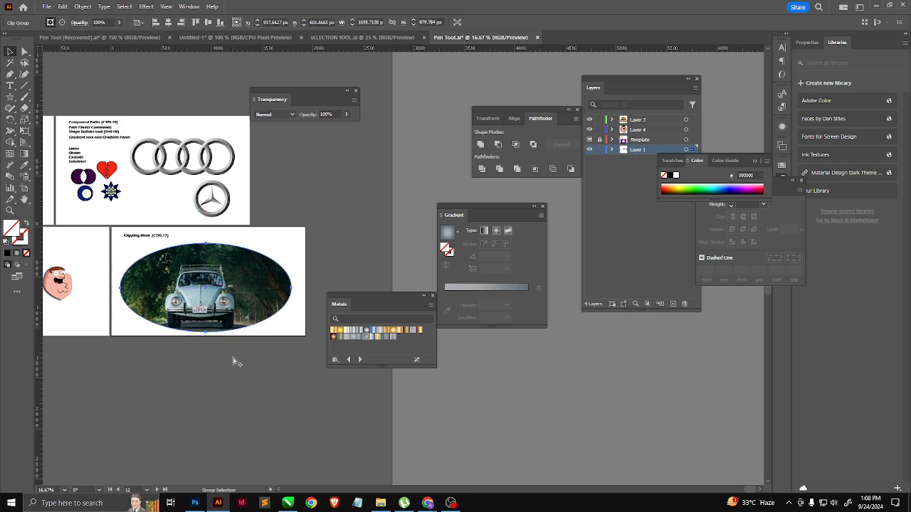
scroll(232, 357, up, 1)
click(285, 230)
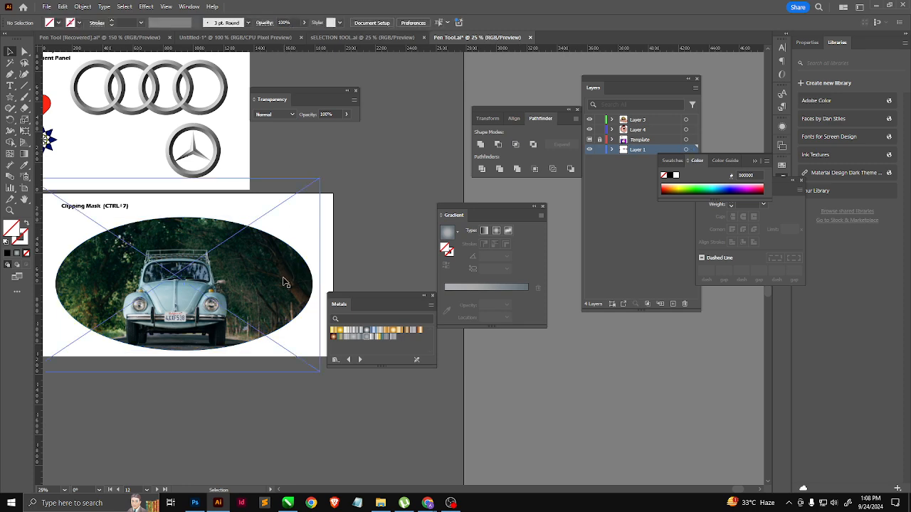
Step: Remove the clipping mask and the ellipse, and shift the car image slightly right and down
key(ctrl+z)
key(ctrl+z)
key(ctrl+z)
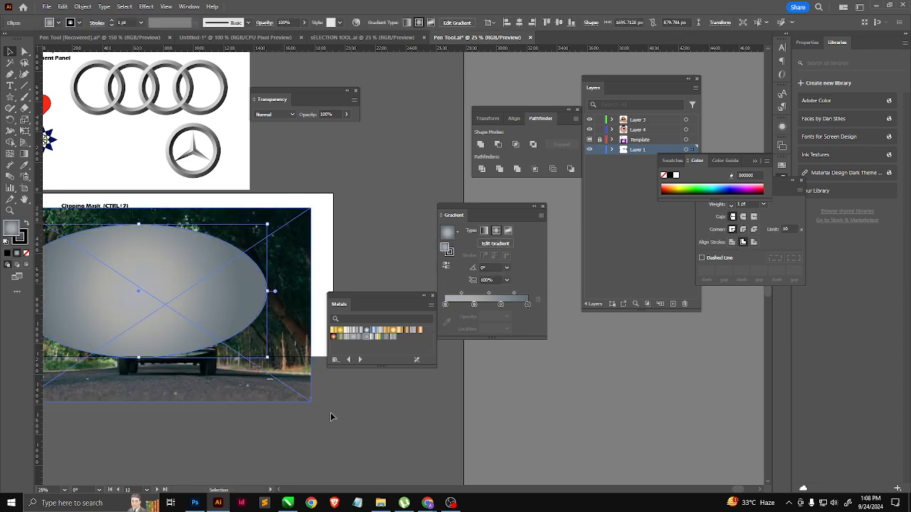
drag(191, 299, 383, 221)
key(Delete)
drag(171, 305, 199, 315)
Step: Copy the "Clipping Mask (CTRL+7)" heading onto the car image and enlarge it to about 142 pt, nearly the image's width
click(106, 207)
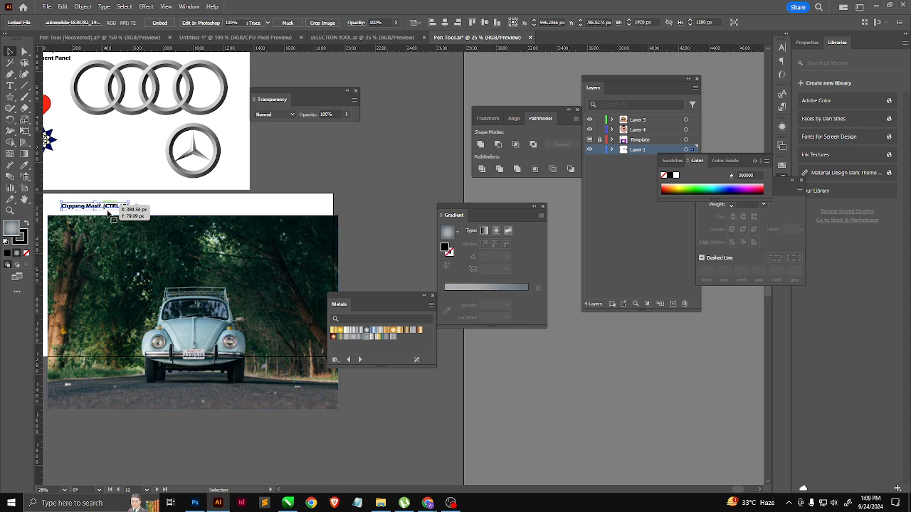
drag(110, 209, 323, 210)
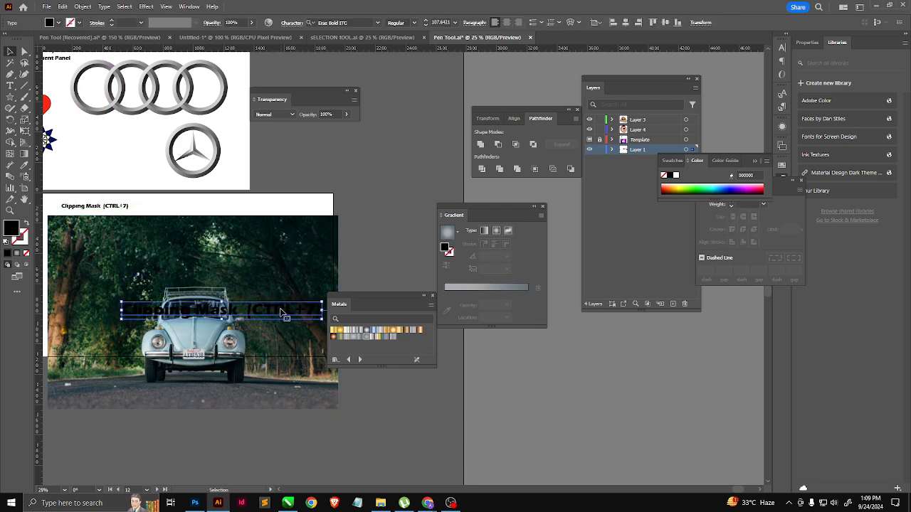
drag(279, 311, 247, 326)
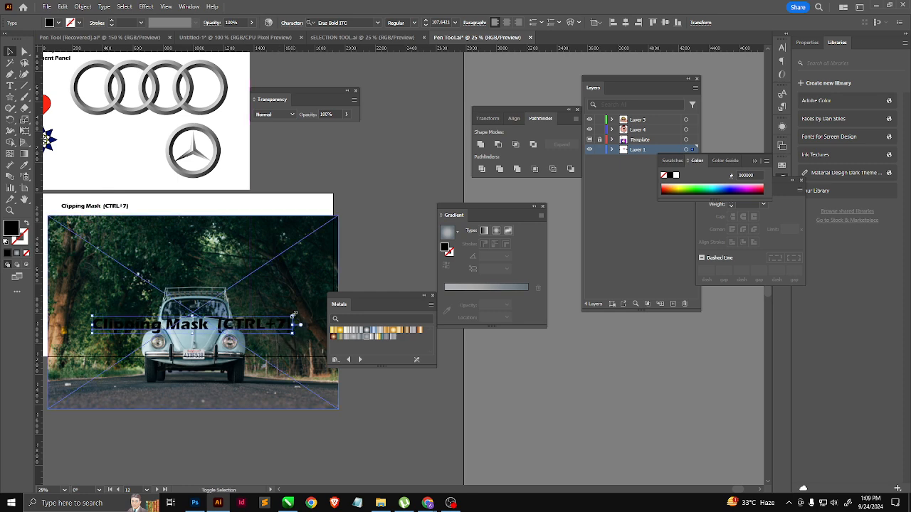
drag(295, 307, 325, 331)
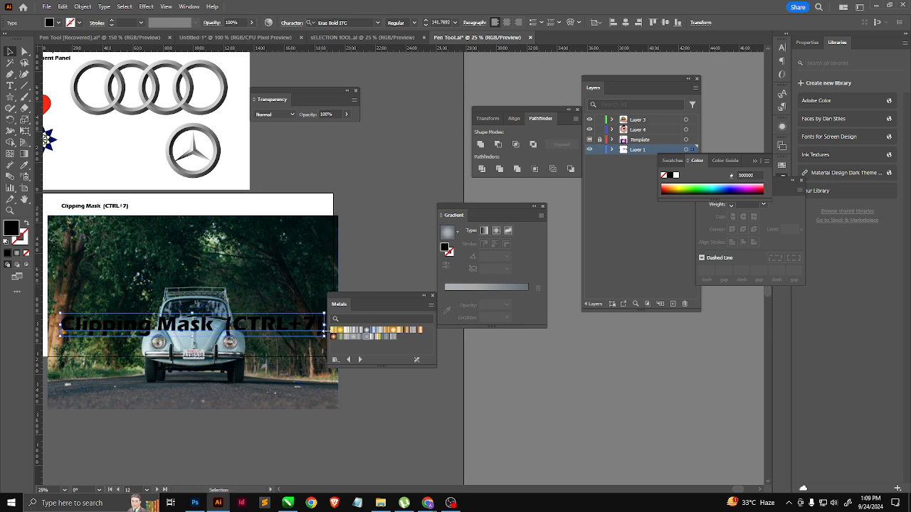
Step: Clip the car image to the enlarged heading text with a clipping mask and inspect the filled letters
shift+click(173, 299)
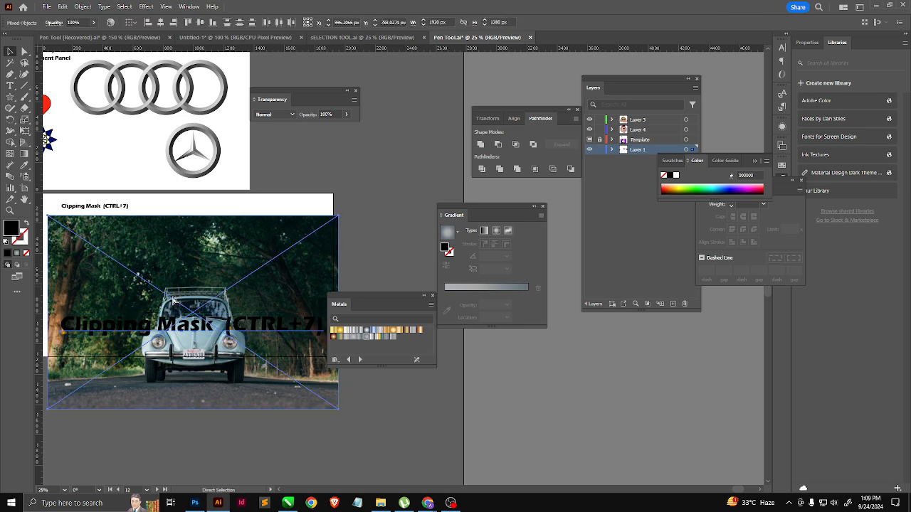
key(ctrl+7)
scroll(171, 328, up, 3)
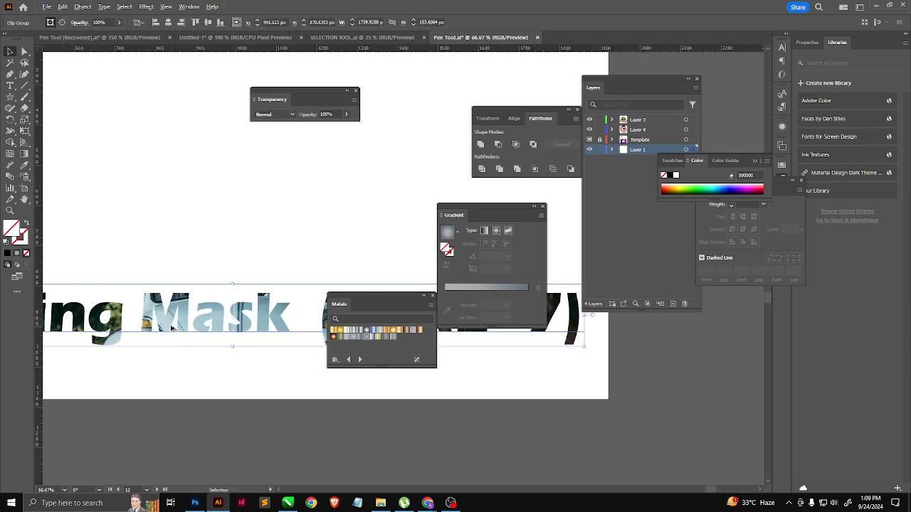
drag(173, 333, 333, 224)
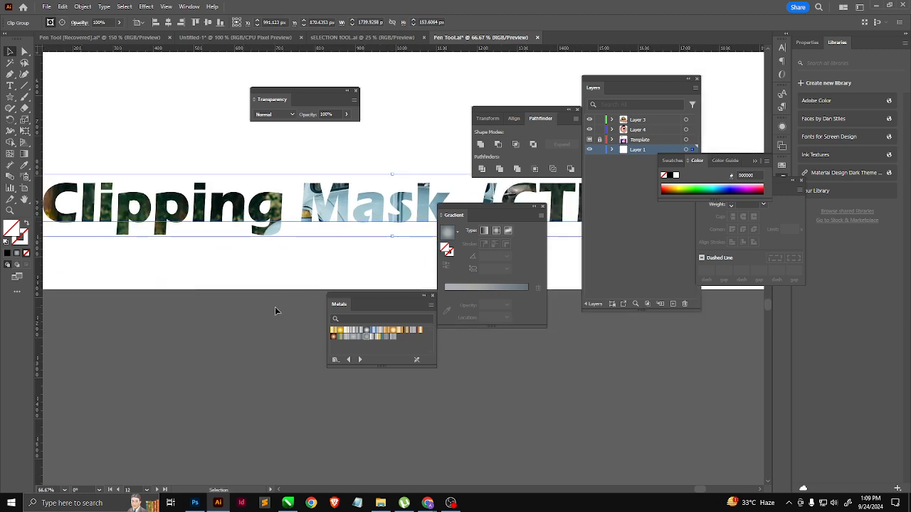
key(a)
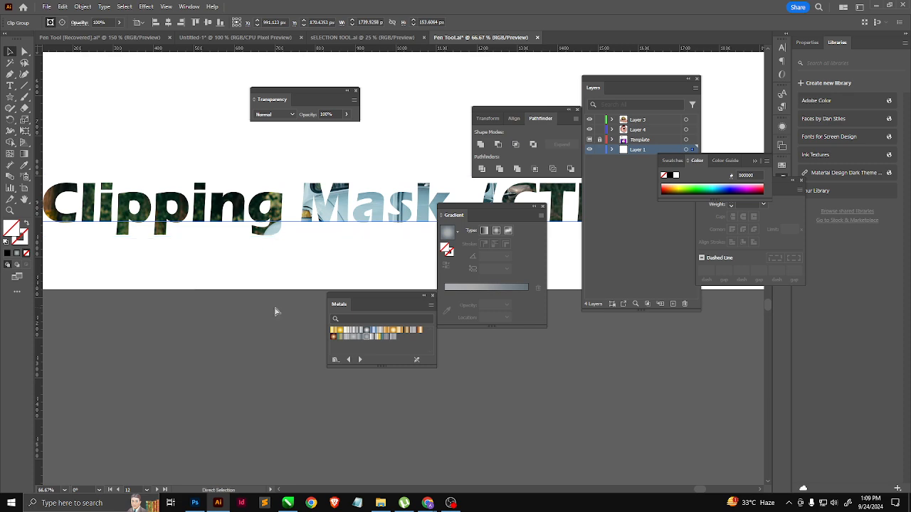
Step: Undo the text clipping mask and delete the enlarged heading copy from the car image
key(ctrl+z)
scroll(202, 344, down, 3)
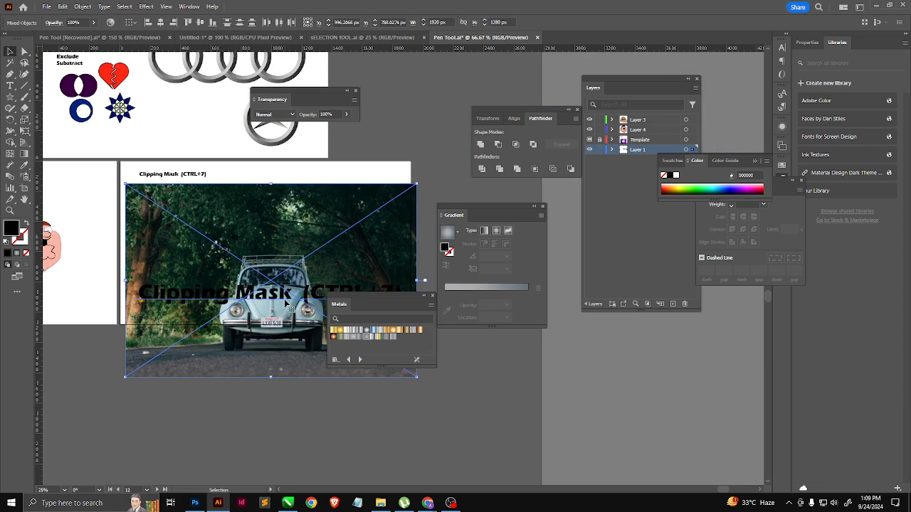
click(280, 438)
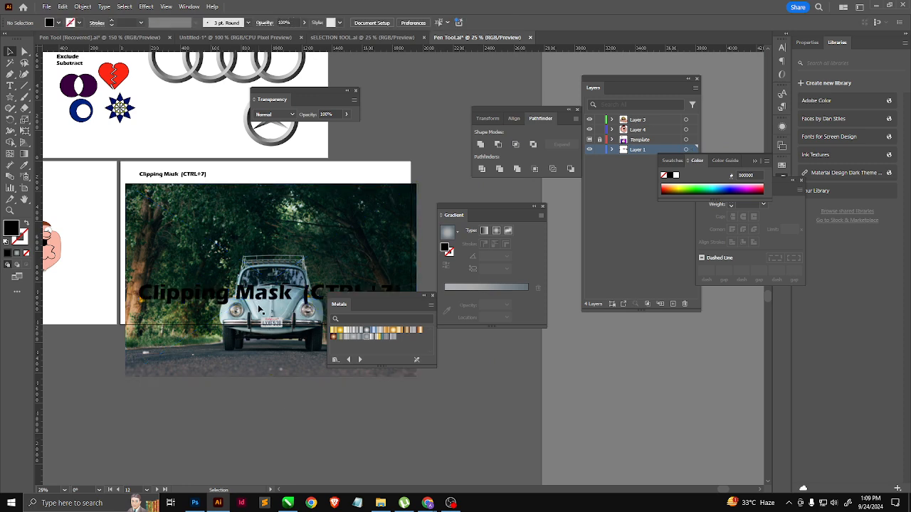
click(276, 297)
key(Delete)
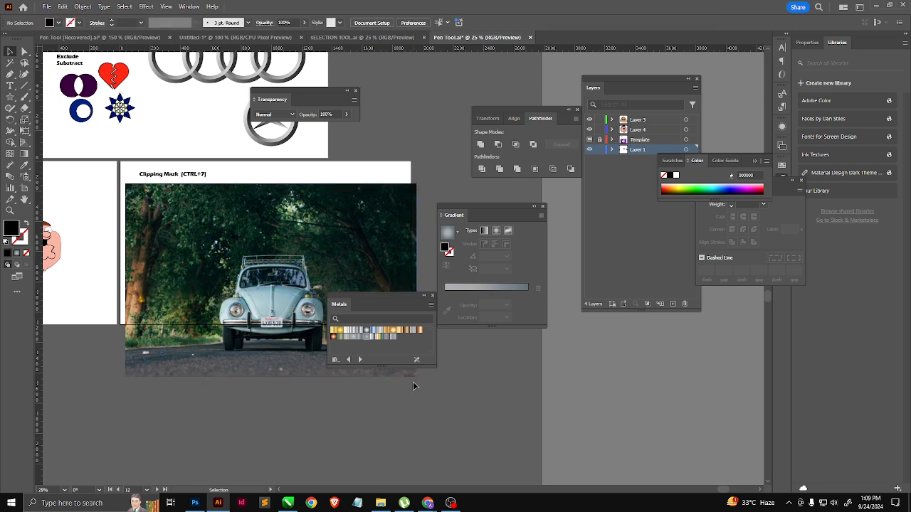
Step: Draw a black circle about 174 px wide near the car image's upper-left corner and duplicate it into two rows of two
click(232, 302)
right_click(14, 99)
click(50, 119)
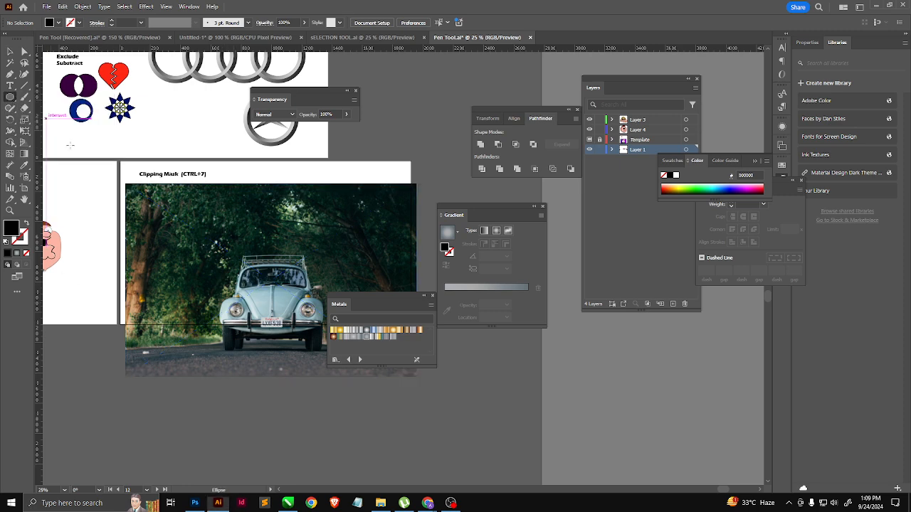
scroll(162, 230, up, 1)
drag(129, 186, 213, 254)
key(v)
shift+click(150, 204)
shift+click(210, 210)
shift+click(148, 206)
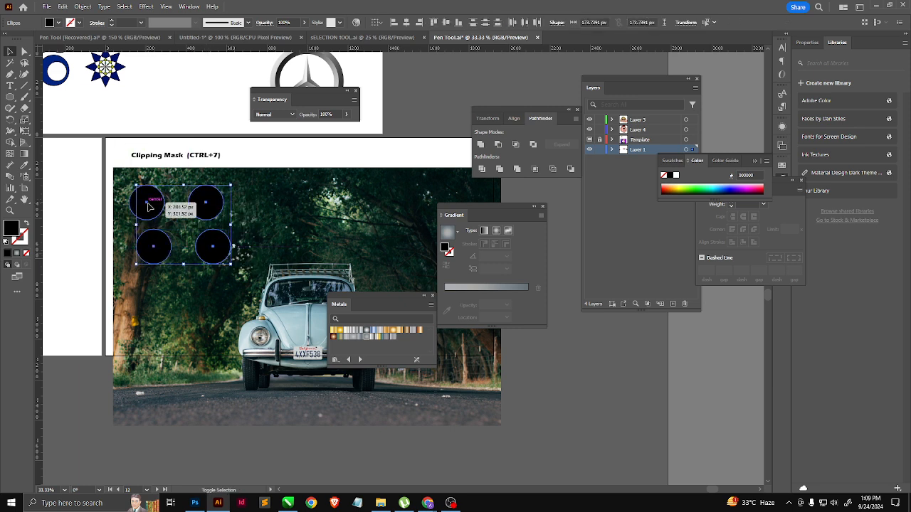
Step: Duplicate the four circles below the originals, then copy all eight circles to the right over the car
drag(208, 208, 228, 297)
shift+click(155, 246)
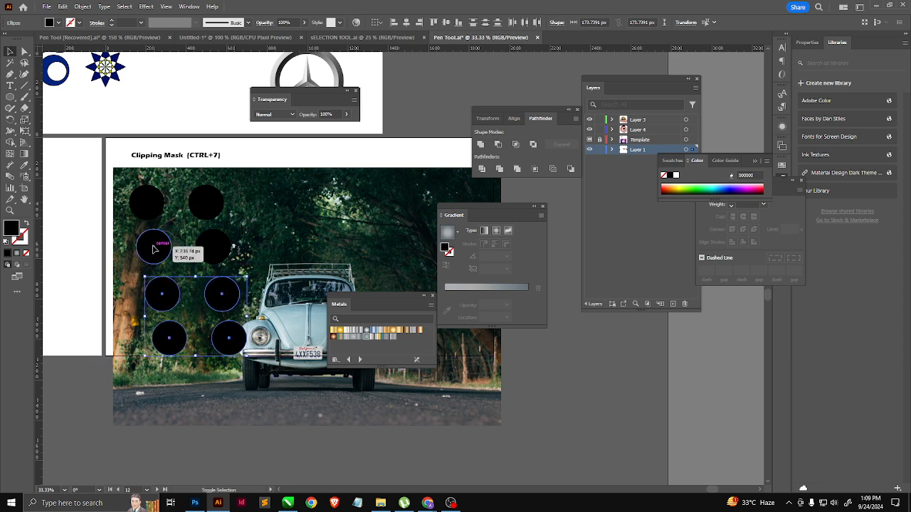
shift+click(211, 248)
shift+click(211, 206)
shift+click(147, 203)
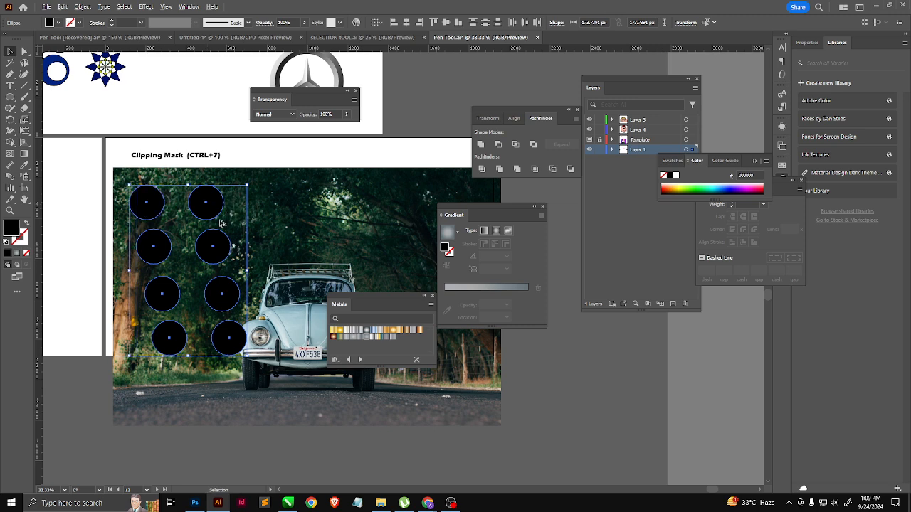
drag(217, 199, 270, 189)
Step: Duplicate all sixteen circles to the right across the rest of the car image
shift+click(140, 275)
shift+click(128, 244)
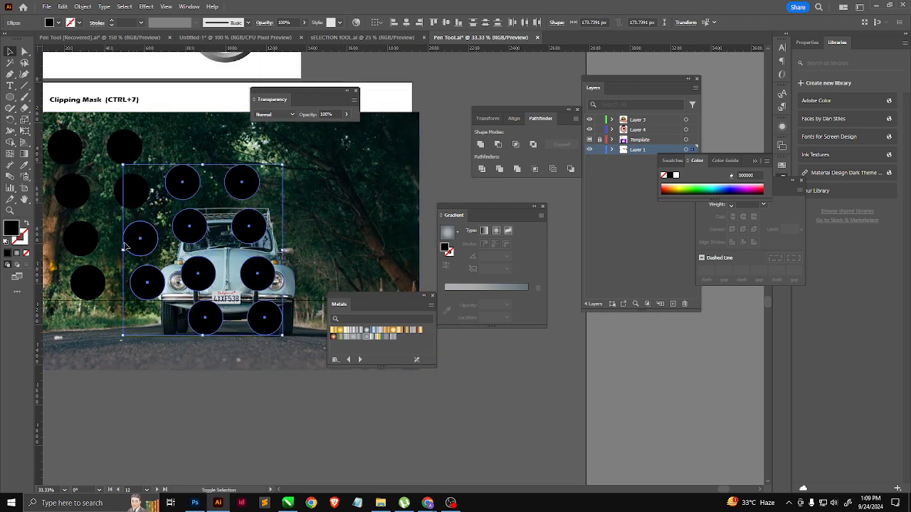
shift+click(77, 246)
shift+click(73, 193)
shift+click(67, 148)
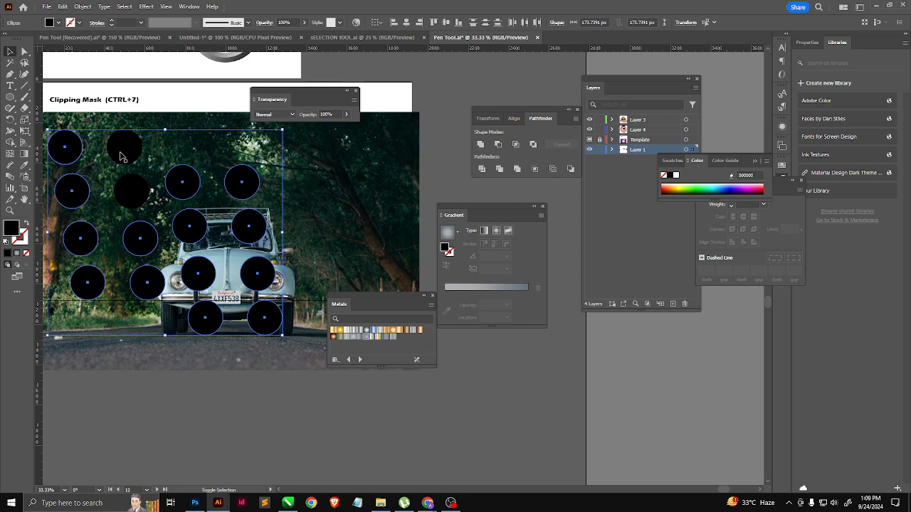
shift+click(131, 198)
scroll(132, 231, down, 1)
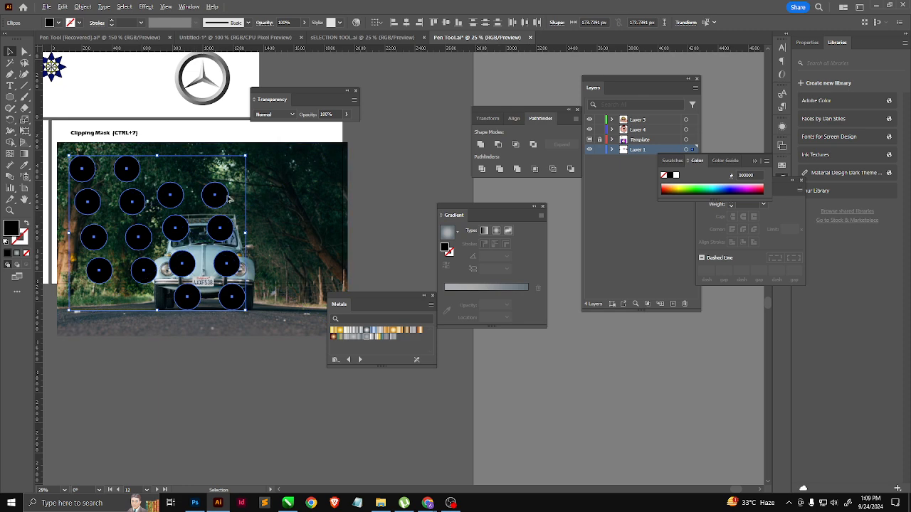
drag(221, 200, 357, 124)
Step: Delete the circle copies that overhang the car image's right edge
click(358, 283)
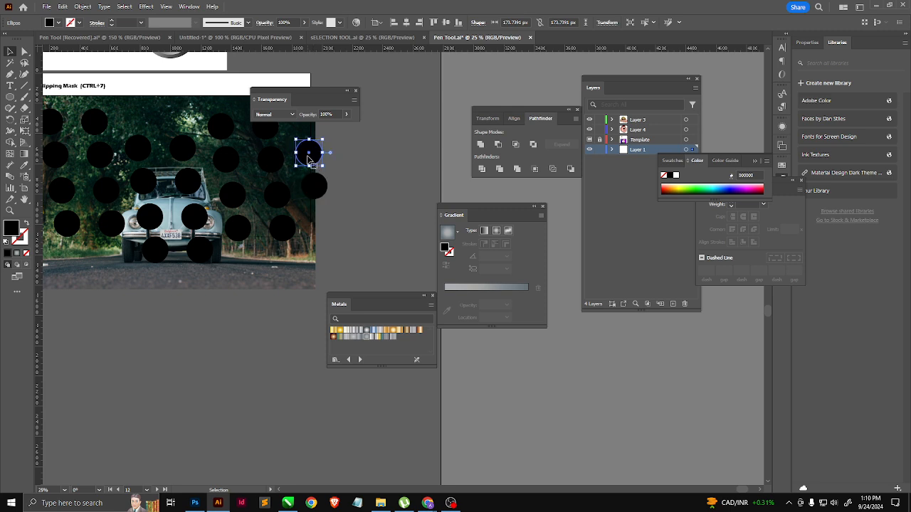
click(322, 196)
key(Delete)
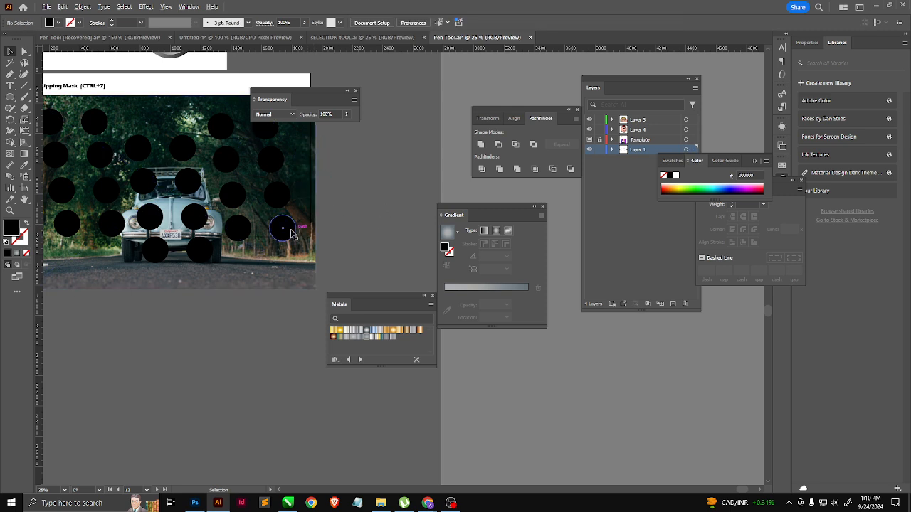
Step: Duplicate single circles into the gaps along the car image's upper and lower edges
drag(278, 229, 154, 120)
drag(154, 120, 192, 297)
drag(179, 277, 292, 273)
key(ctrl+minus)
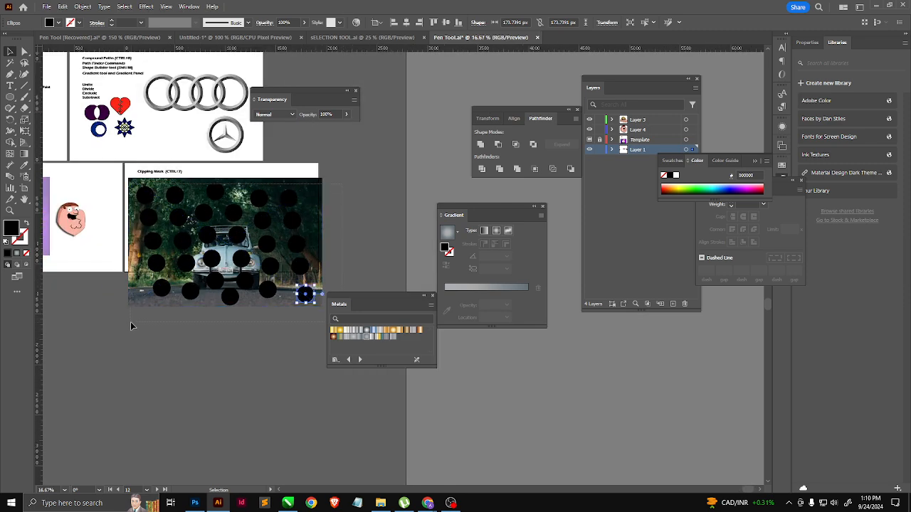
Step: Select all the circles without the car image, shift them slightly left and up, and combine them into one compound path
key(ctrl+alt+a)
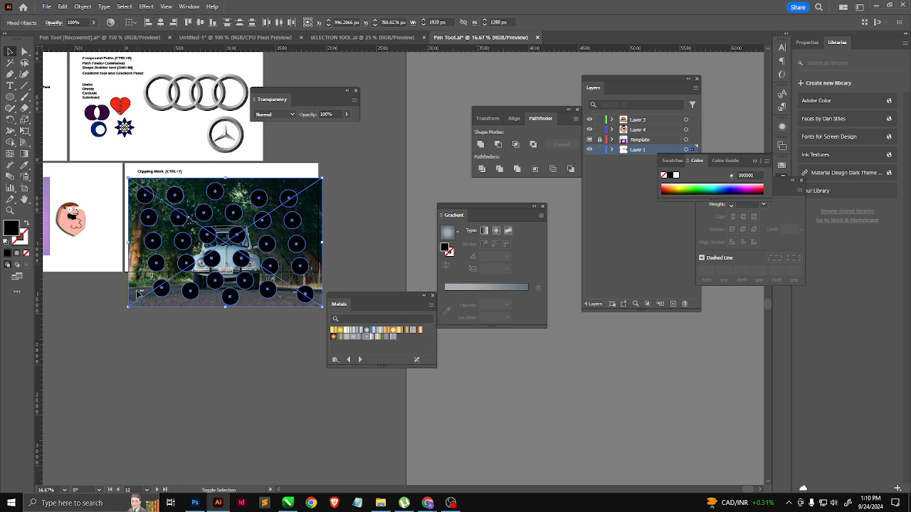
shift+click(137, 293)
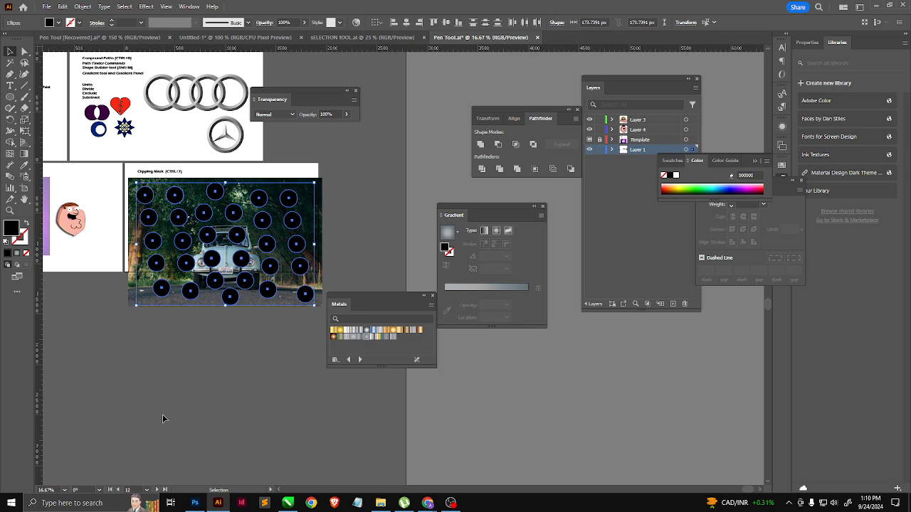
mouse_move(306, 296)
mouse_down()
mouse_move(235, 279)
mouse_move(302, 296)
mouse_up()
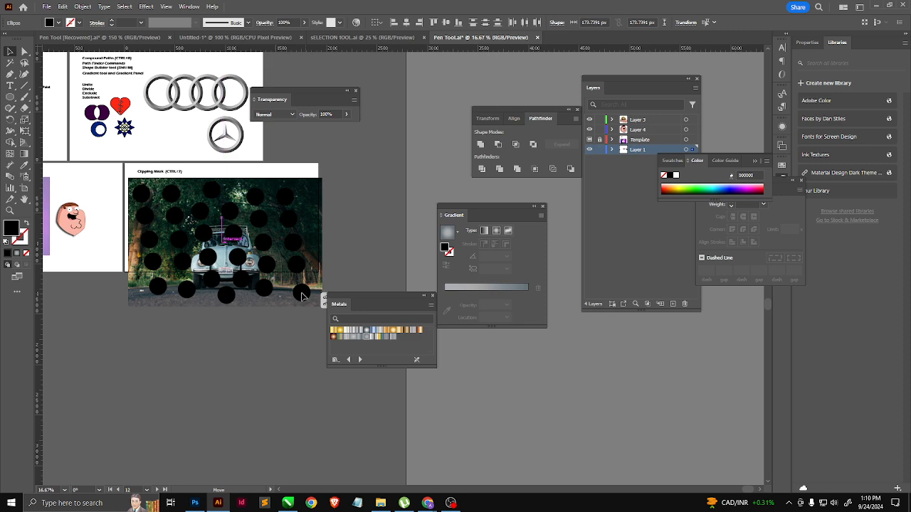
key(ctrl+a)
key(ctrl+8)
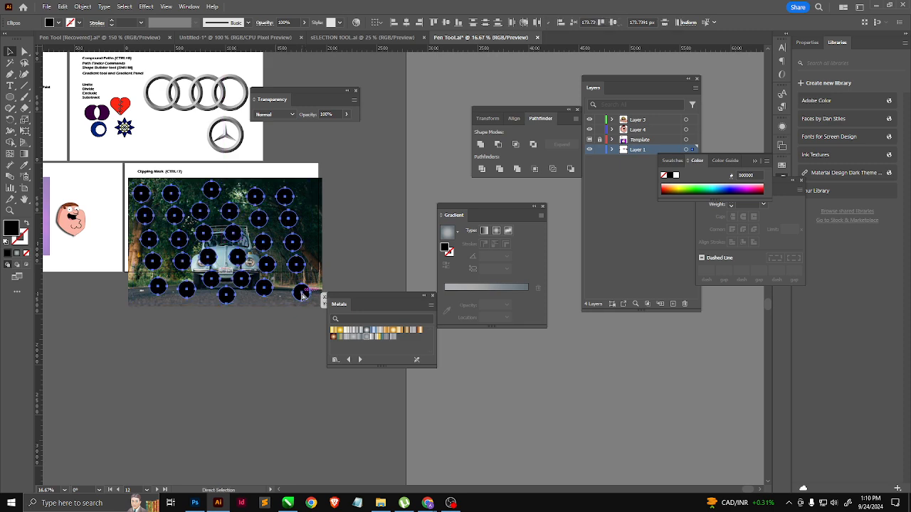
key(v)
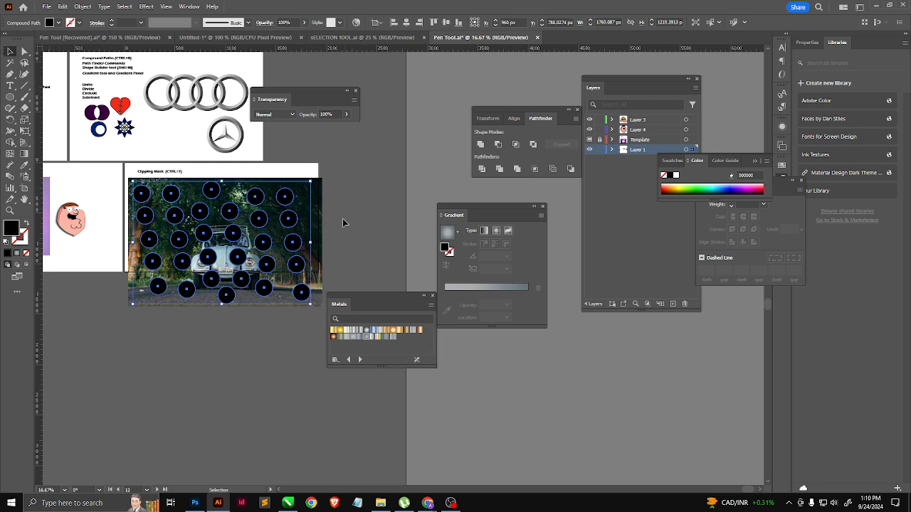
Step: Clip the car image to the compound path of circles with a clipping mask and inspect the filled circles
shift+click(272, 256)
key(ctrl)
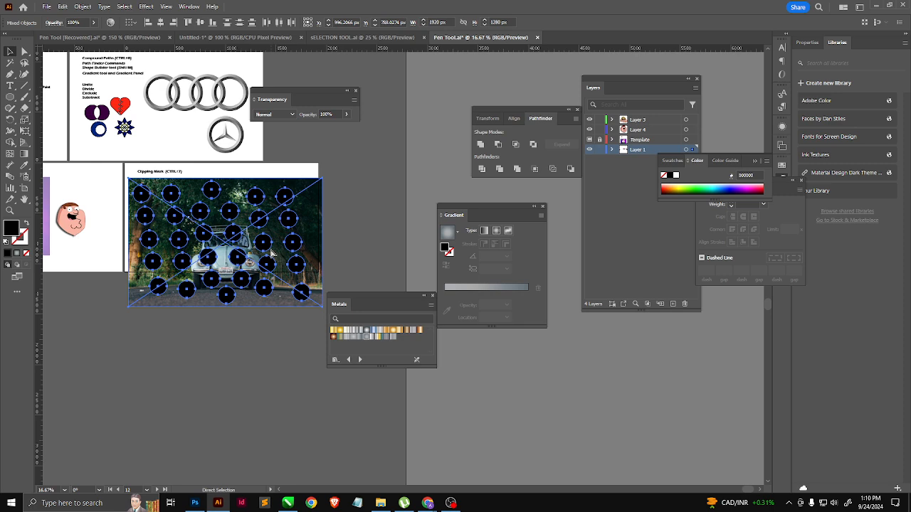
key(ctrl+7)
scroll(271, 206, up, 2)
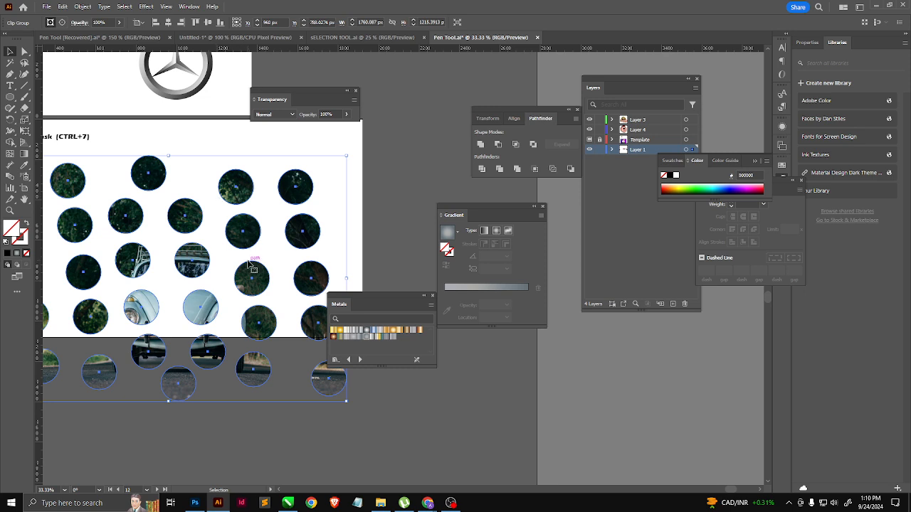
scroll(308, 218, down, 1)
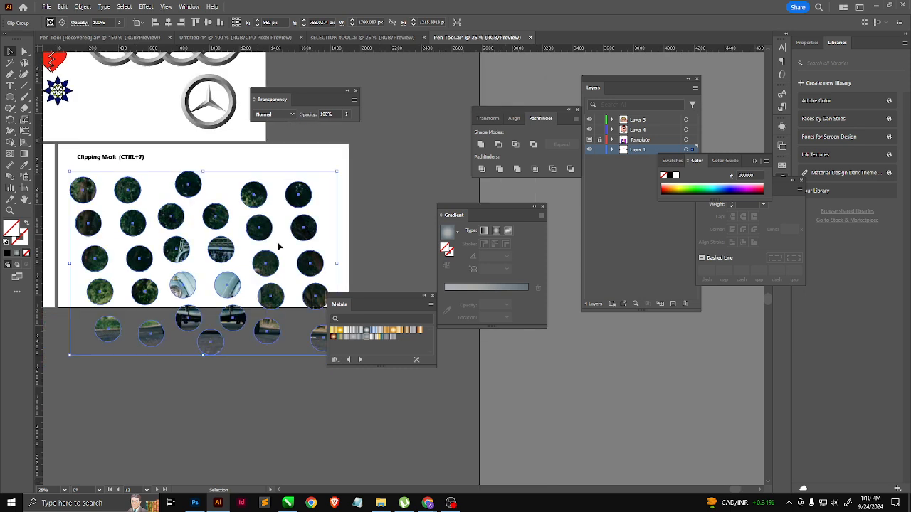
Step: Stretch the top row's second mask circle and the teardrop-side circle below it to the right by moving their anchor points
click(26, 52)
click(127, 177)
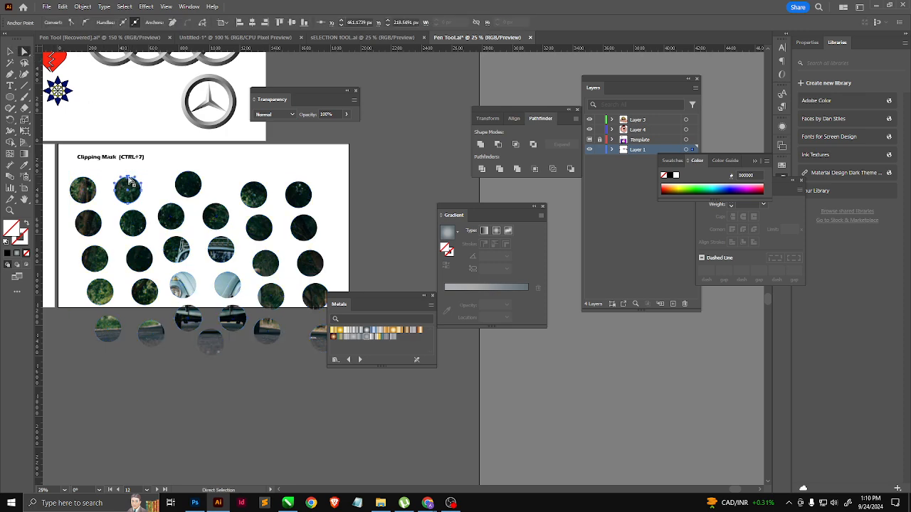
drag(128, 177, 153, 195)
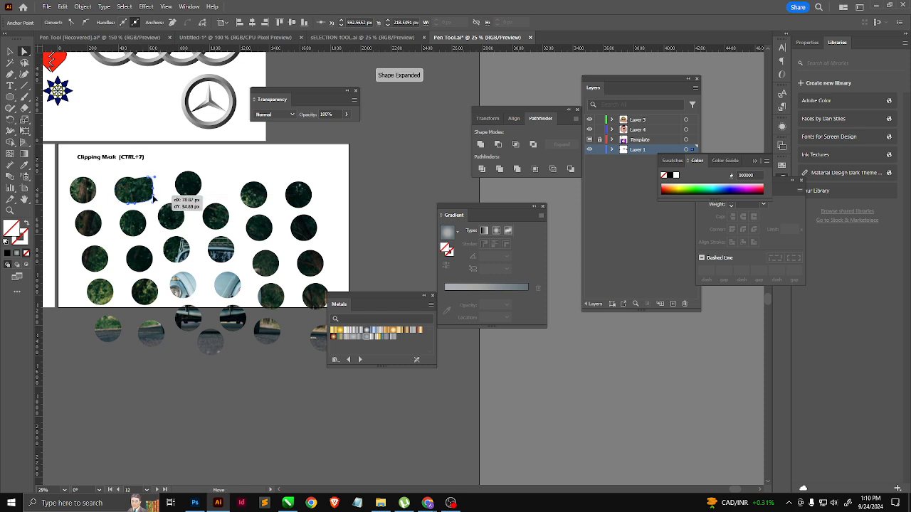
click(185, 216)
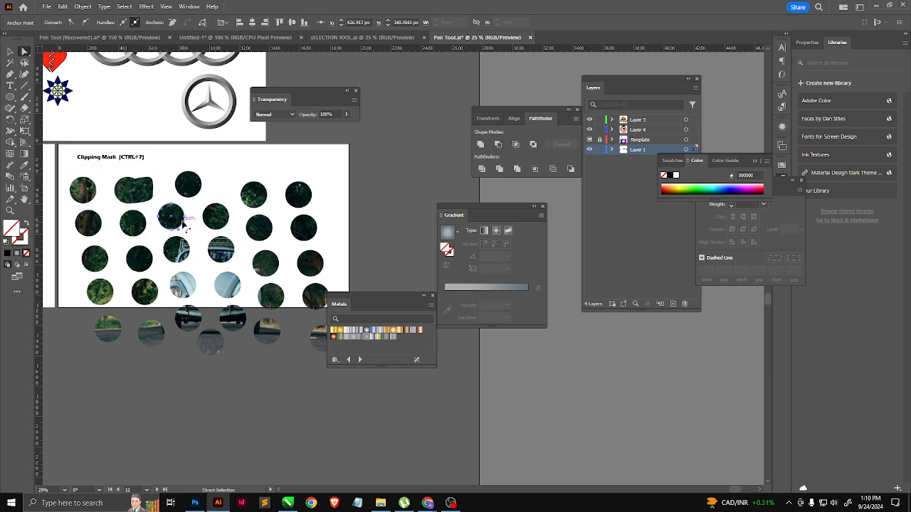
drag(185, 217, 195, 217)
click(130, 183)
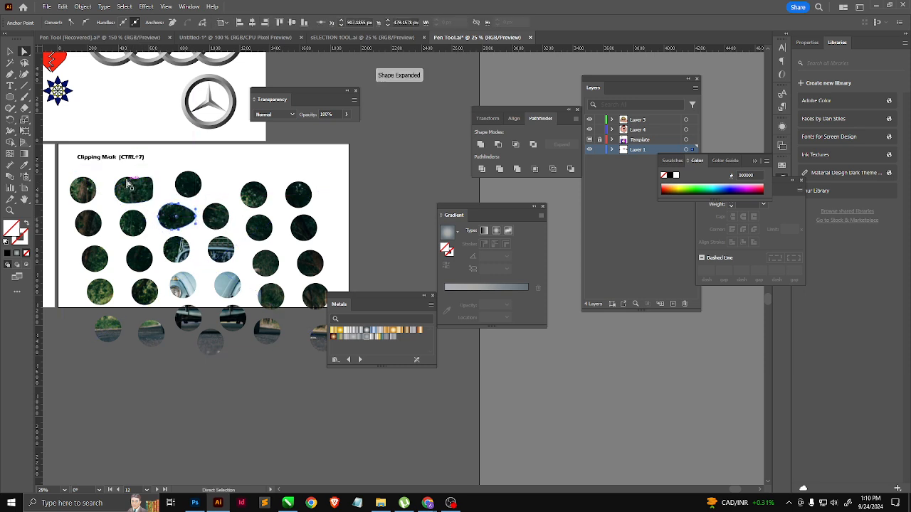
Step: Pull the stretched top-row shape's upper anchor outward into a spike and shift the car image slightly within the mask
scroll(127, 180, up, 3)
click(123, 171)
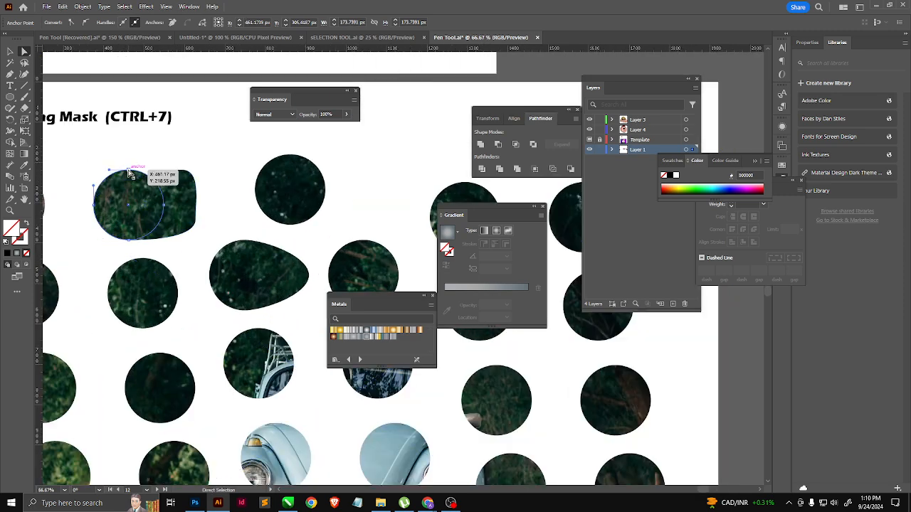
drag(123, 171, 101, 171)
click(136, 179)
click(155, 217)
scroll(200, 249, down, 1)
scroll(200, 250, down, 1)
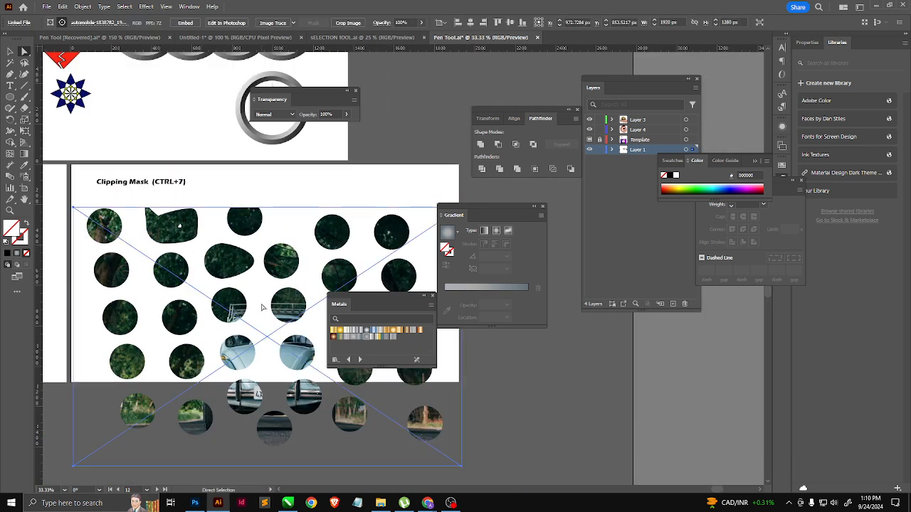
Step: Stretch the third circles of the third and fourth rows to the right by moving their right anchor points
click(244, 310)
drag(250, 311, 268, 317)
click(246, 351)
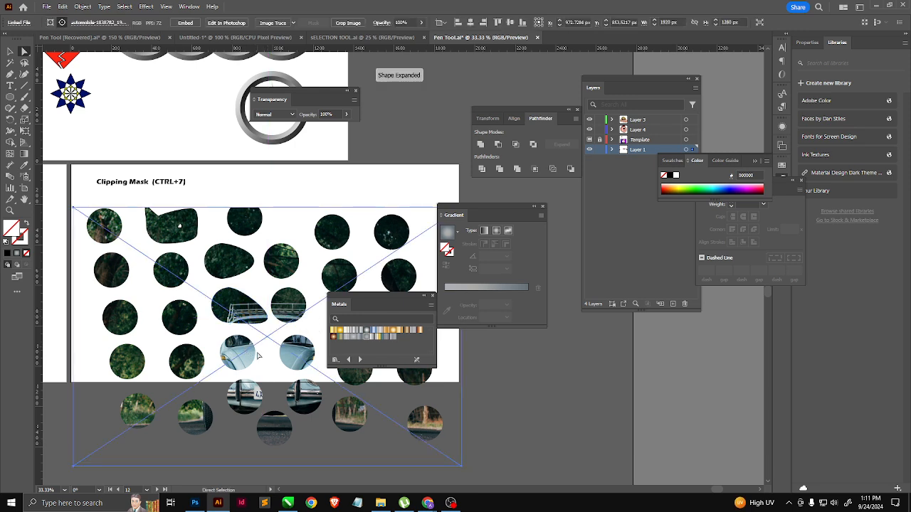
drag(255, 352, 274, 344)
scroll(283, 378, down, 1)
click(282, 379)
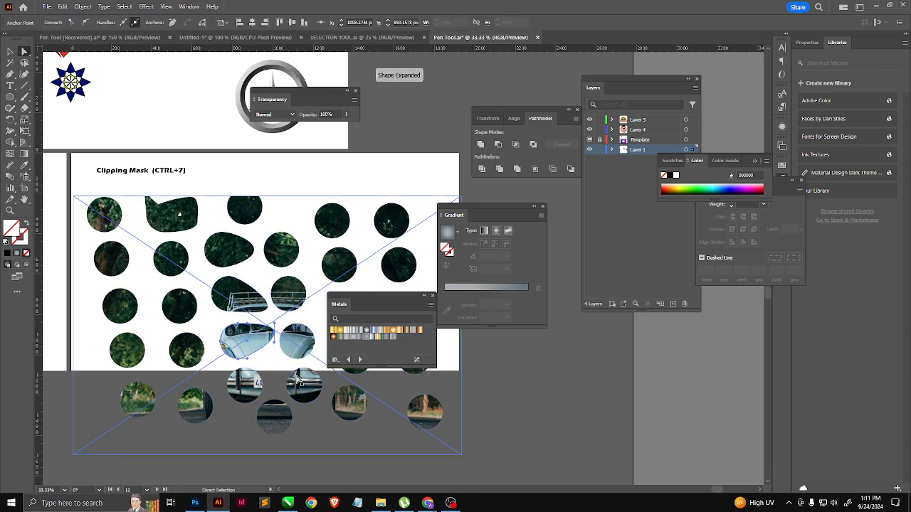
scroll(240, 318, down, 1)
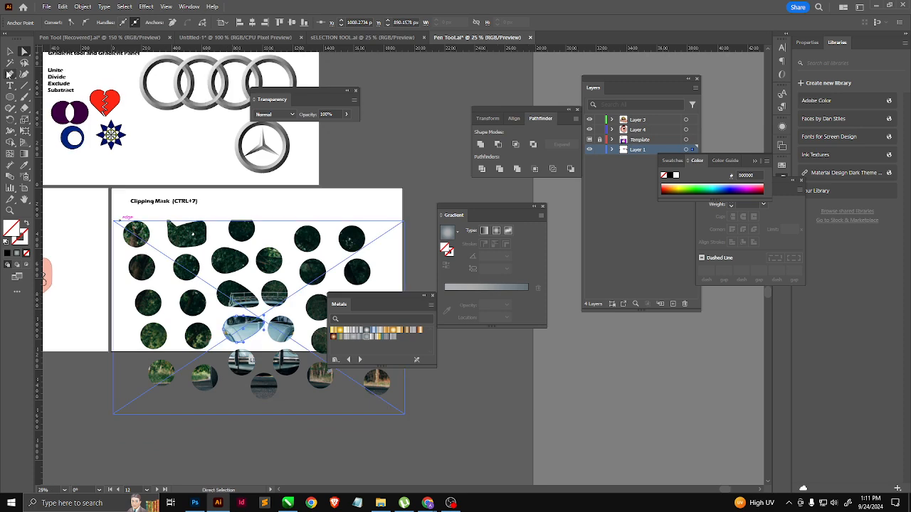
Step: Isolate the clip group, move the car image left and up behind the circles, and exit isolation mode
key(v)
double_click(234, 271)
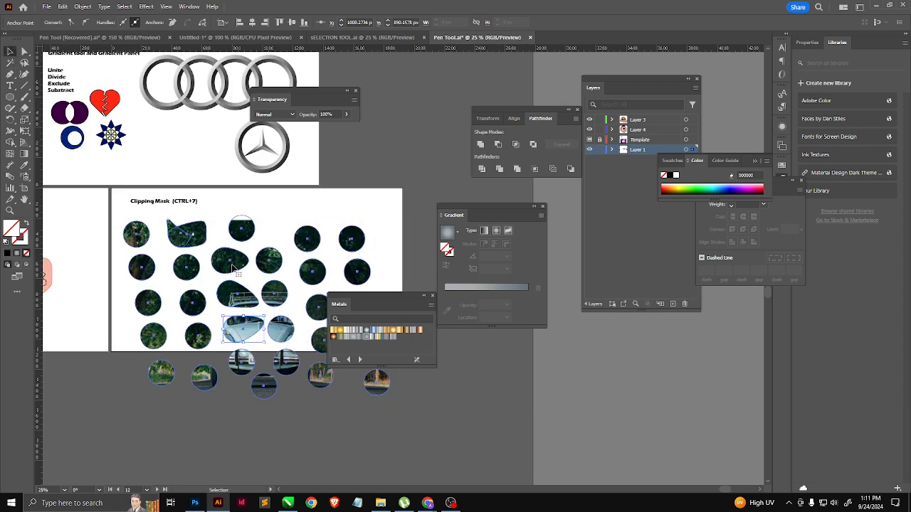
drag(146, 416, 116, 401)
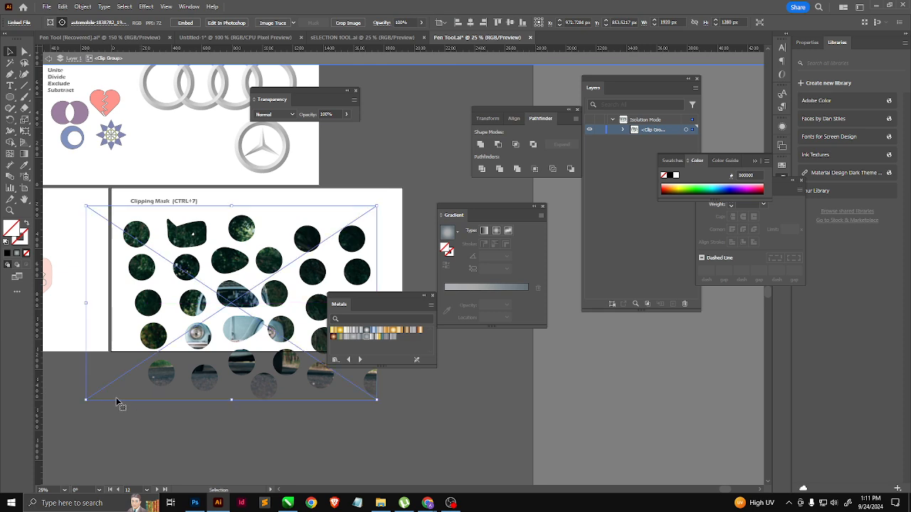
double_click(429, 122)
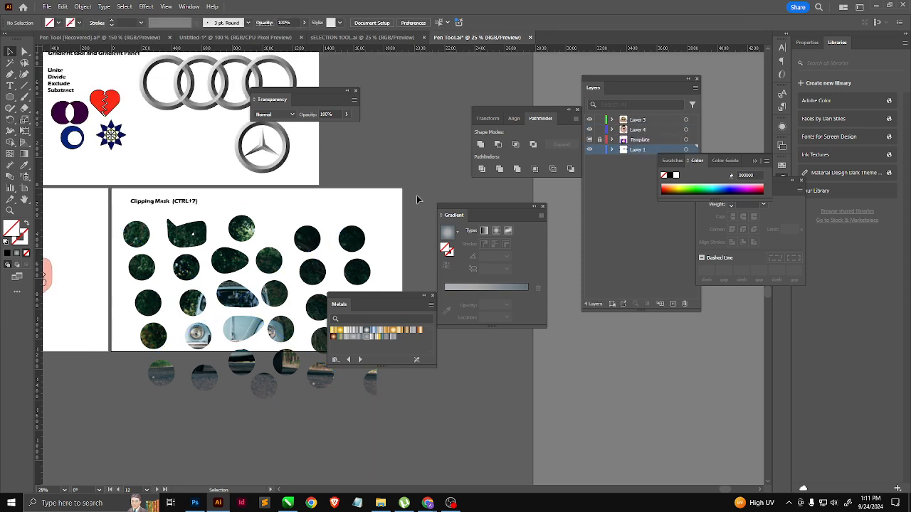
Step: Reset the NEW workspace to its saved layout
click(189, 7)
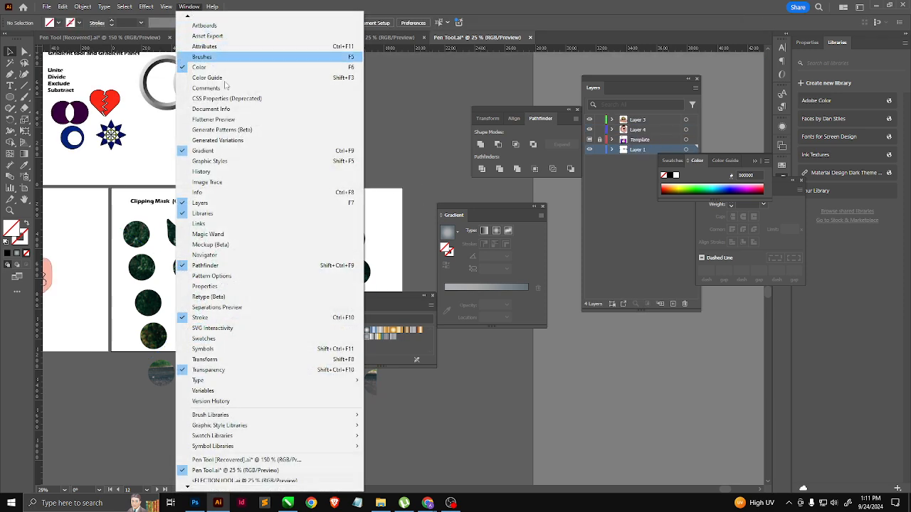
scroll(212, 26, up, 4)
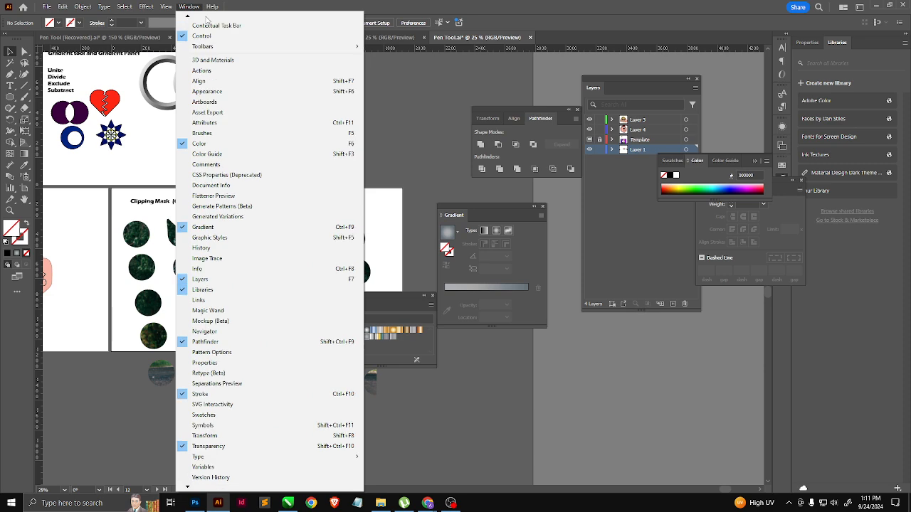
scroll(206, 19, up, 1)
mouse_move(222, 62)
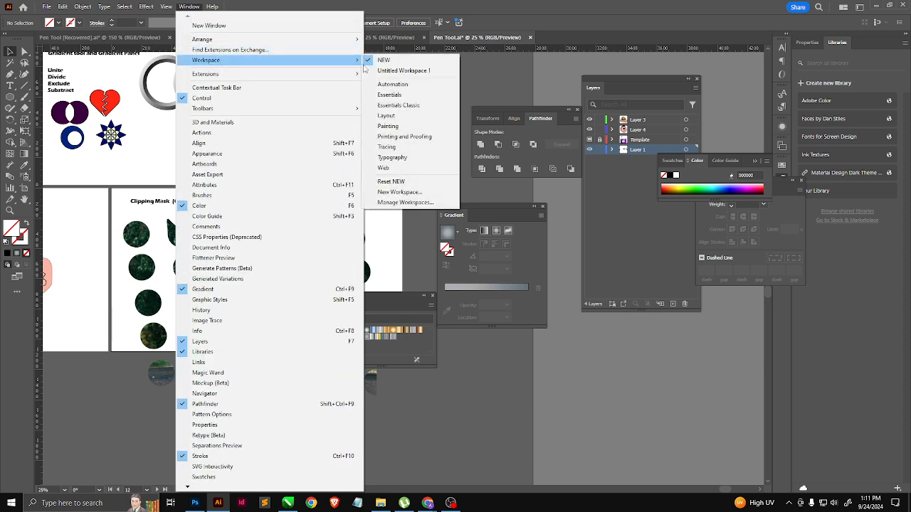
click(404, 182)
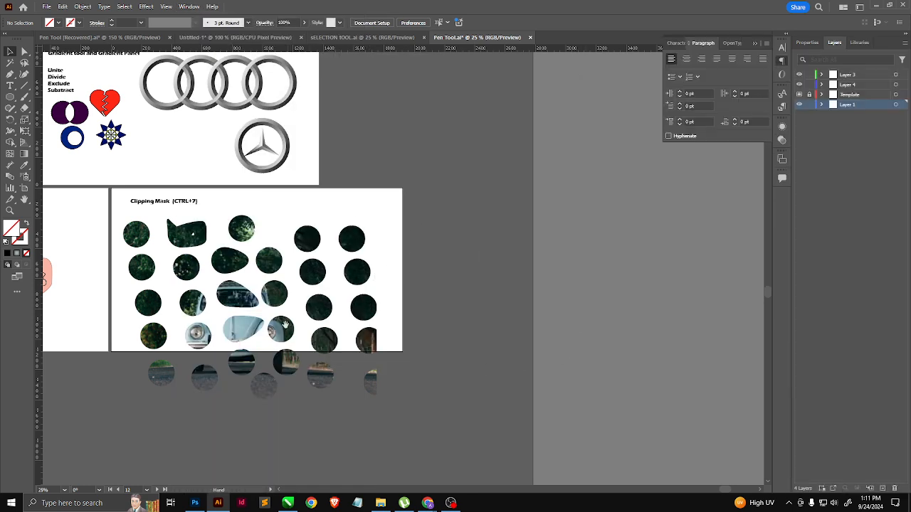
Step: Release the clipping mask from the circle-masked car image
drag(286, 325, 292, 286)
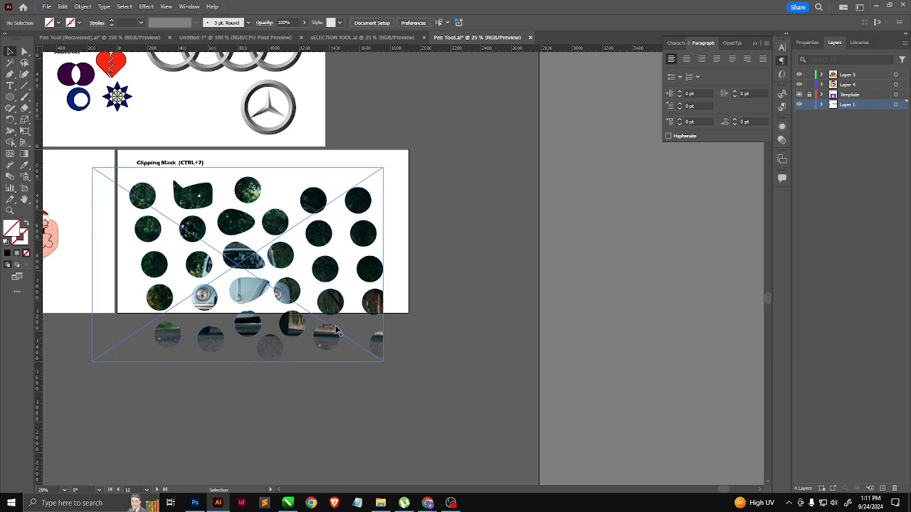
right_click(327, 268)
click(322, 267)
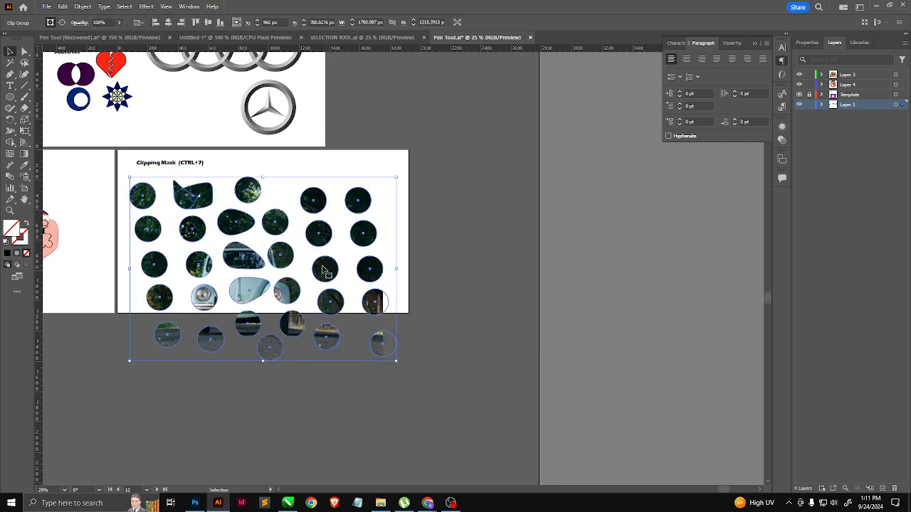
right_click(322, 266)
click(365, 154)
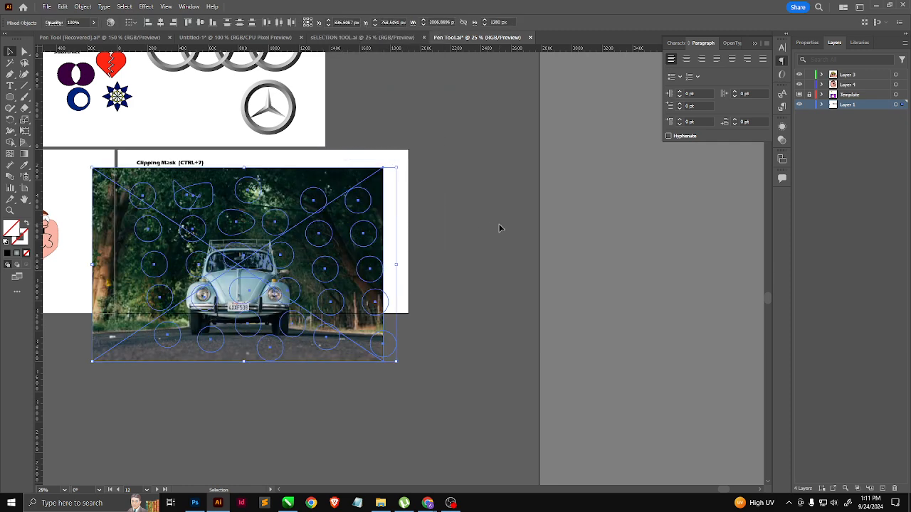
Step: Move the released circle path down and to the right, away from the car image, and select the car image
click(500, 227)
click(369, 256)
drag(368, 257, 386, 356)
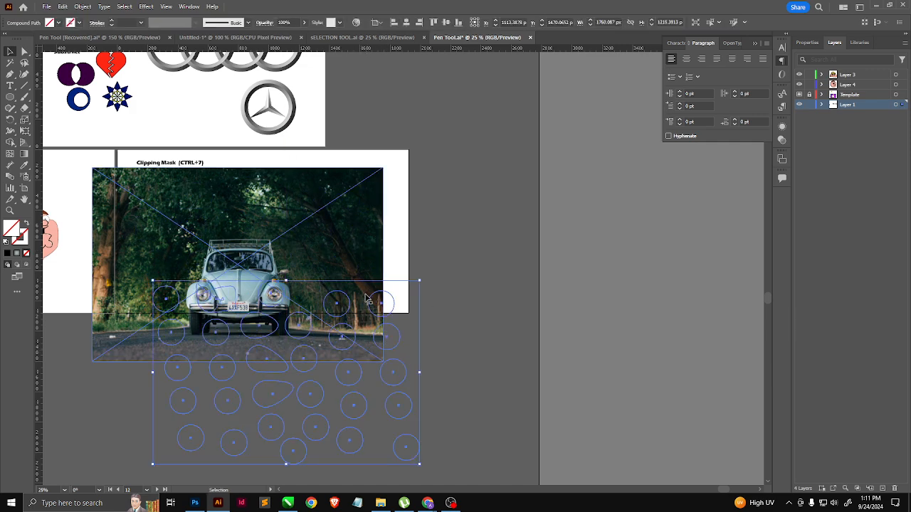
click(419, 313)
click(316, 257)
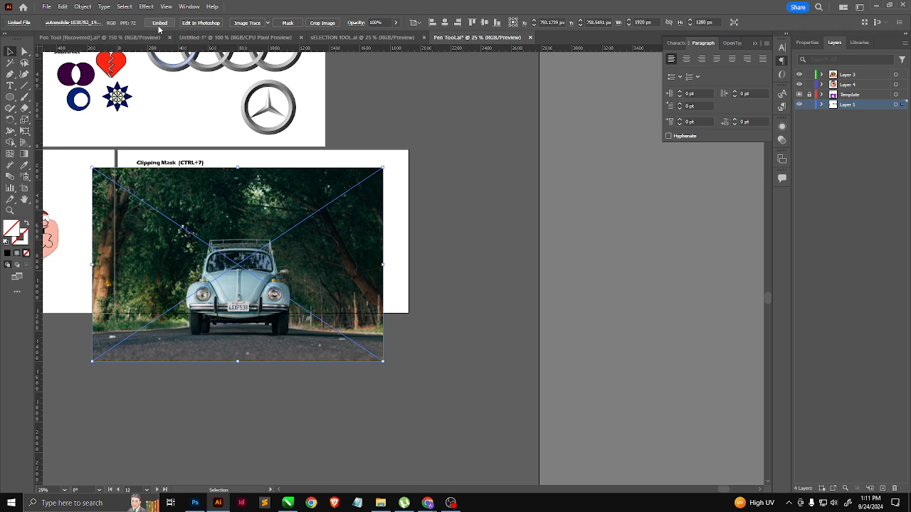
Step: Embed the car image, scale it down to about 1225 × 817 px and position it centrally on the Clipping Mask artboard
drag(383, 360, 305, 290)
drag(227, 249, 302, 265)
scroll(311, 284, up, 1)
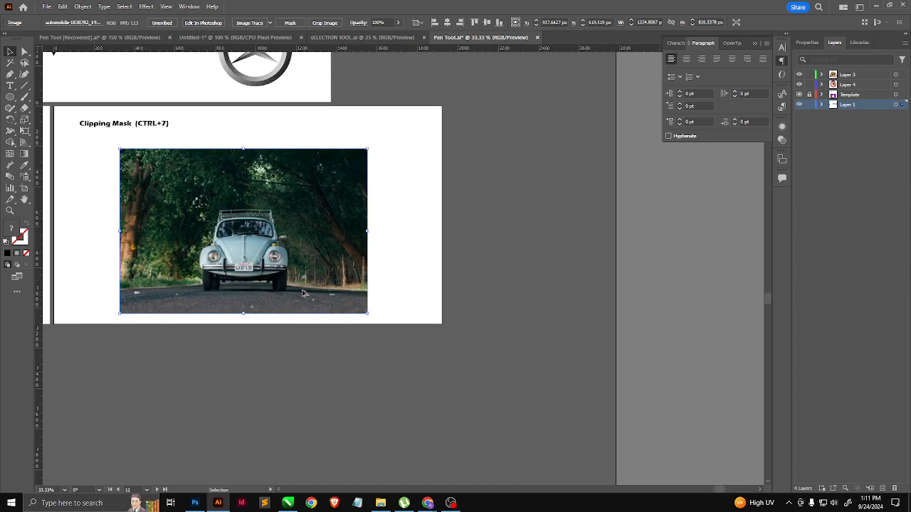
scroll(299, 288, up, 1)
scroll(299, 290, down, 2)
scroll(342, 257, up, 1)
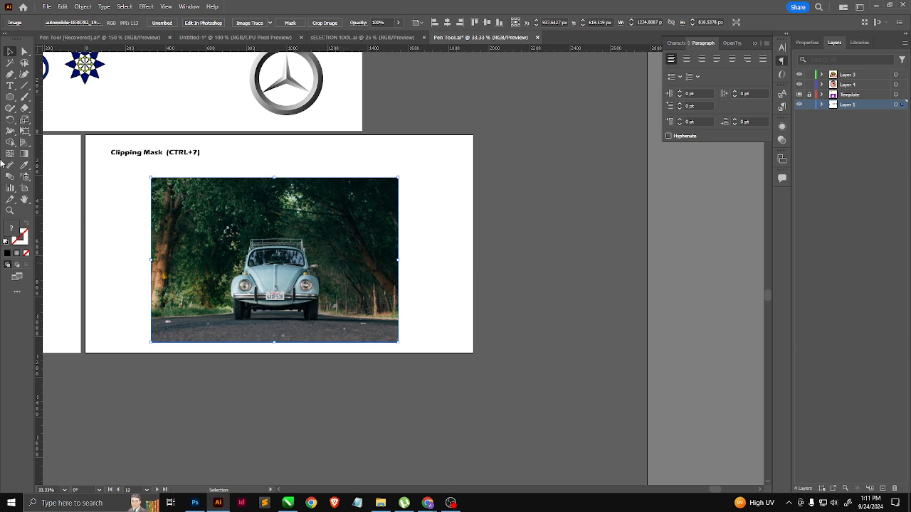
Step: Draw a rectangle about 1225 × 114 px across the top of the car image with the default white fill and black stroke
click(10, 97)
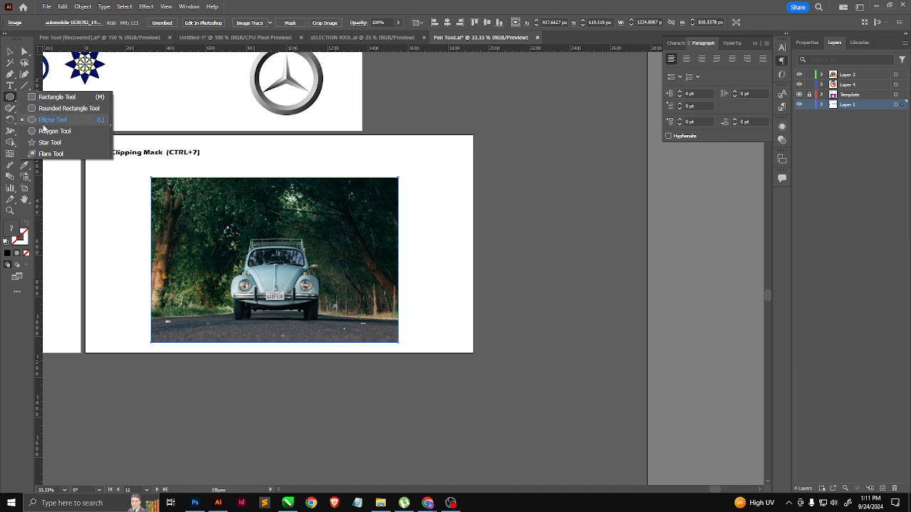
click(48, 100)
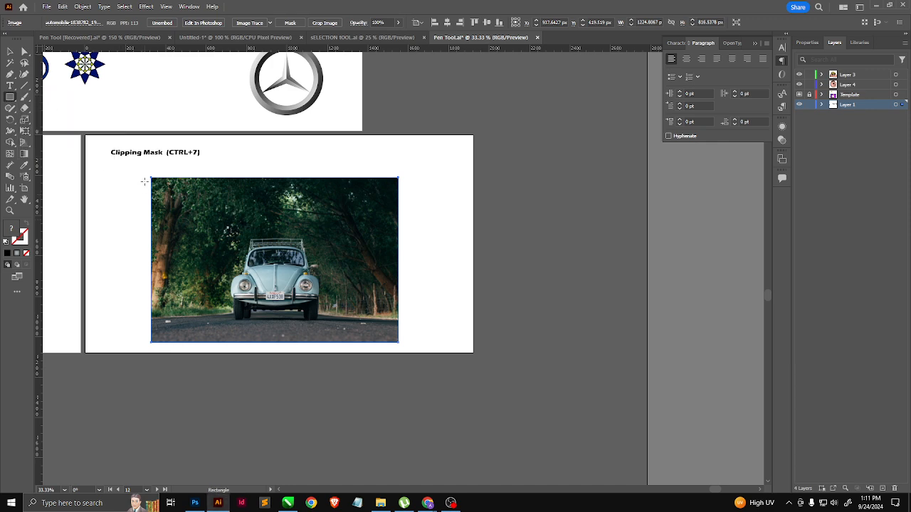
drag(150, 177, 399, 200)
key(d)
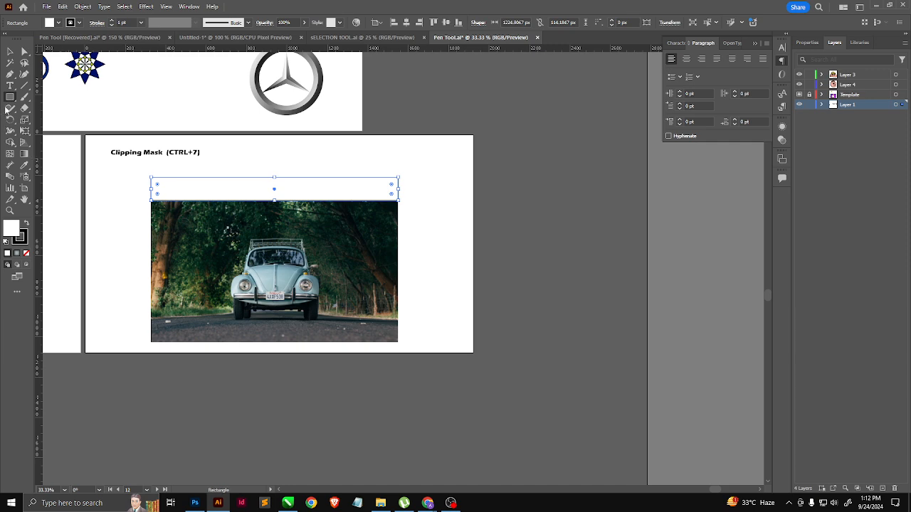
Step: Duplicate the rectangle just below itself with a small gap and repeat the transform until six strips cover the car image
click(10, 52)
scroll(282, 195, up, 1)
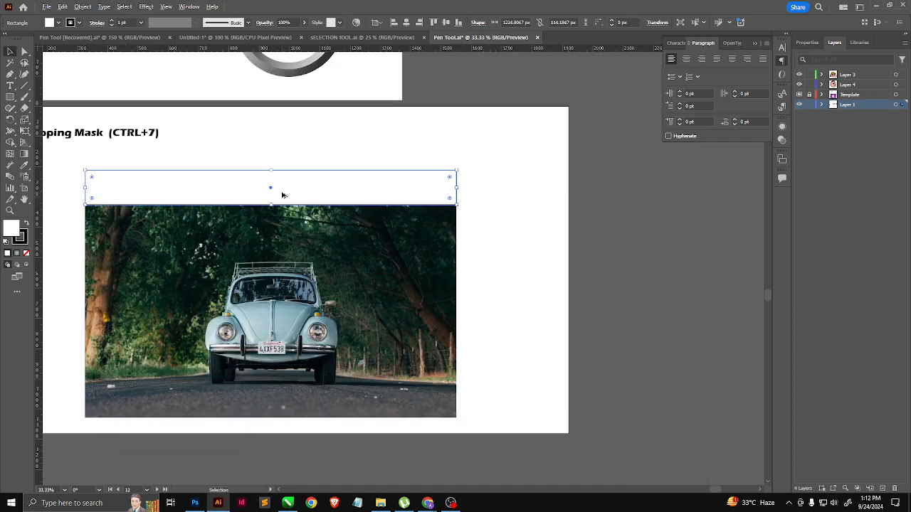
drag(299, 195, 304, 238)
key(ctrl+d)
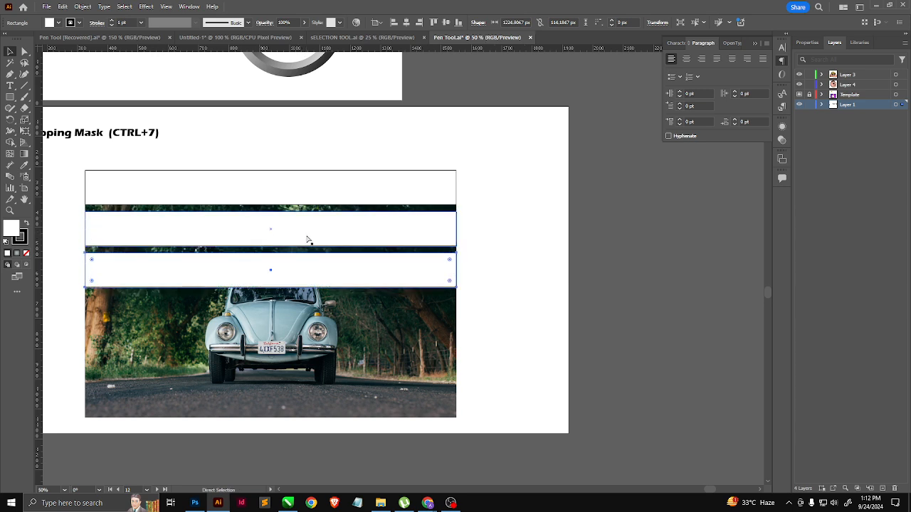
key(ctrl+d)
key(ctrl+d)
key(ctrl+d)
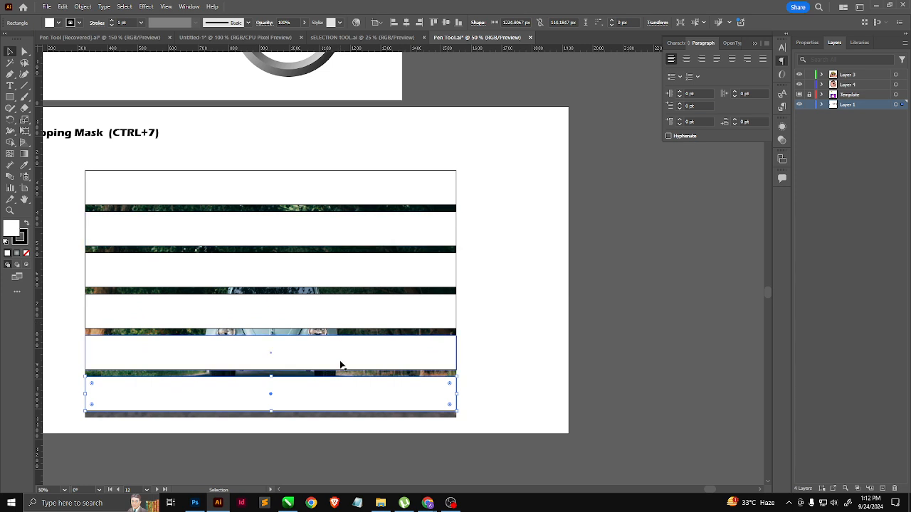
Step: Align the lowest strip with the image's bottom edge, select all six strips and distribute them evenly by their vertical centers
drag(337, 381, 338, 395)
shift+click(329, 356)
shift+click(330, 315)
shift+click(330, 276)
shift+click(332, 242)
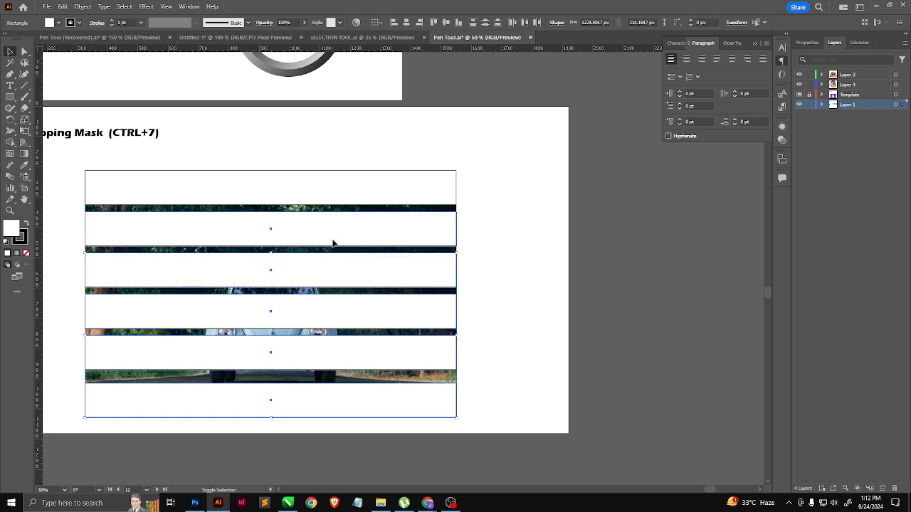
shift+click(332, 198)
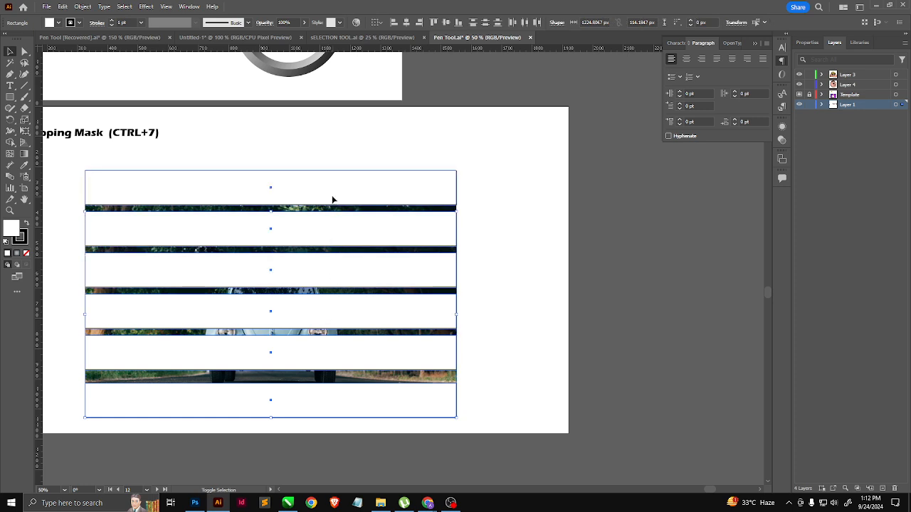
click(484, 23)
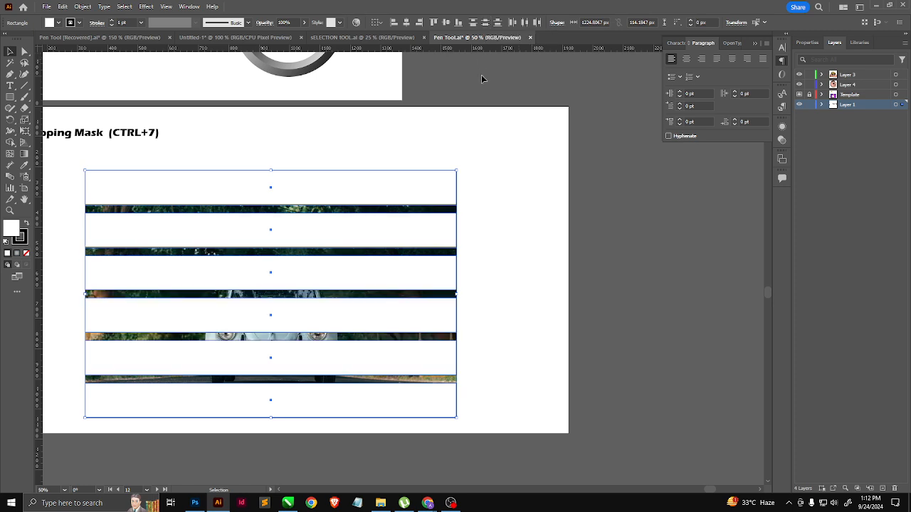
click(447, 209)
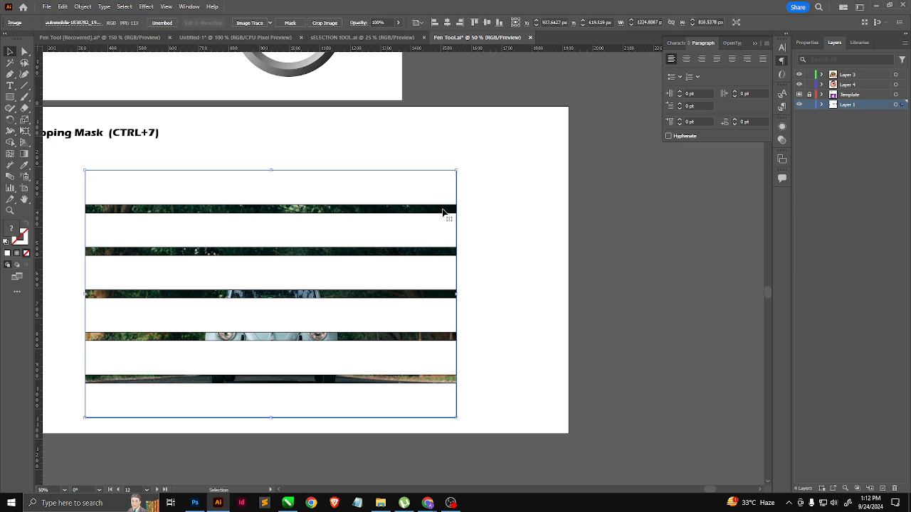
click(346, 189)
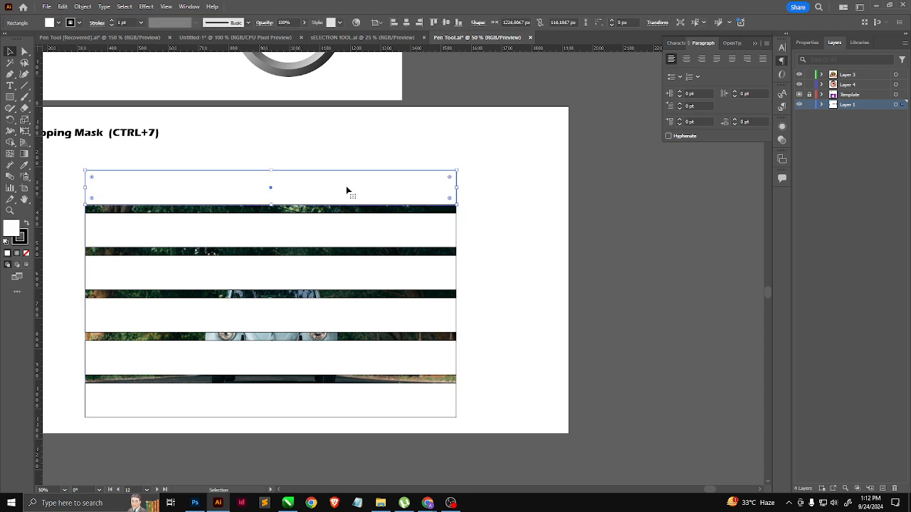
shift+click(385, 235)
shift+click(372, 286)
shift+click(385, 332)
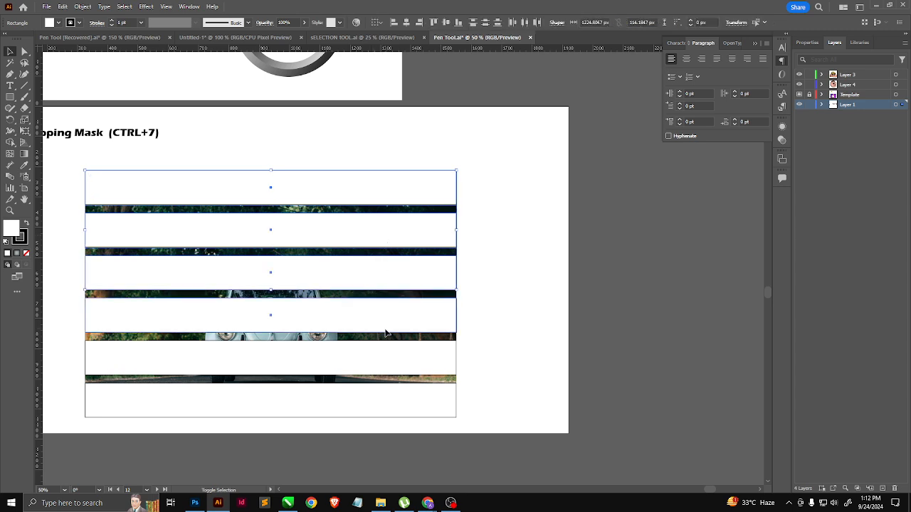
shift+click(387, 358)
shift+click(398, 398)
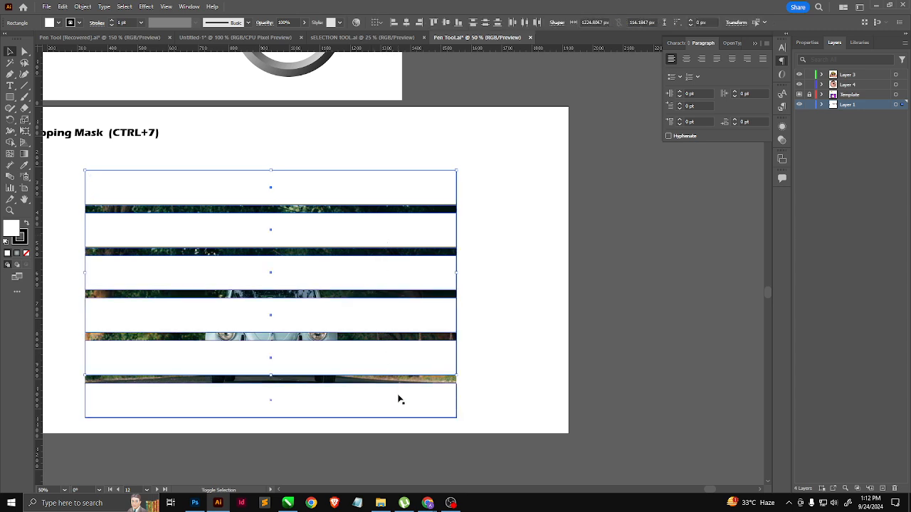
Step: Duplicate the car image in place behind the strips so that each strip has its own copy
click(516, 328)
click(450, 382)
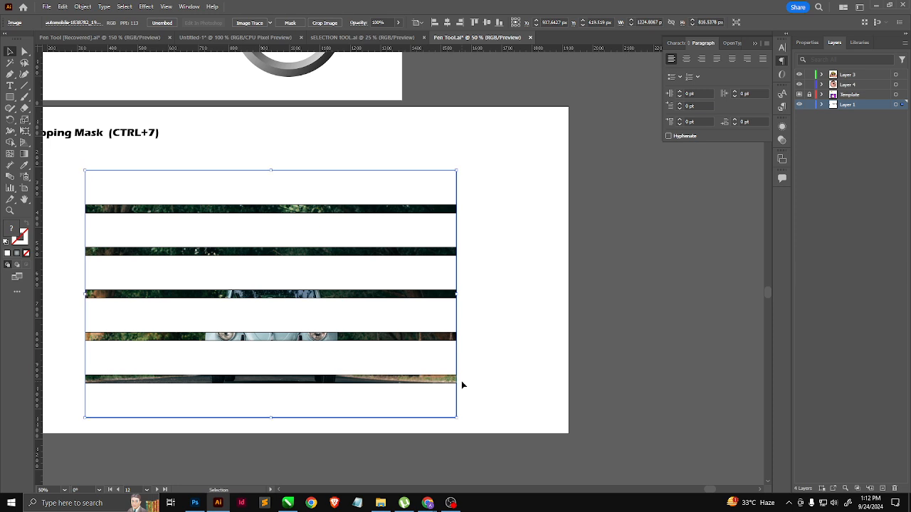
click(559, 246)
Step: Make clipping masks from the top strip and the second strip, each with its own copy of the car image
click(326, 197)
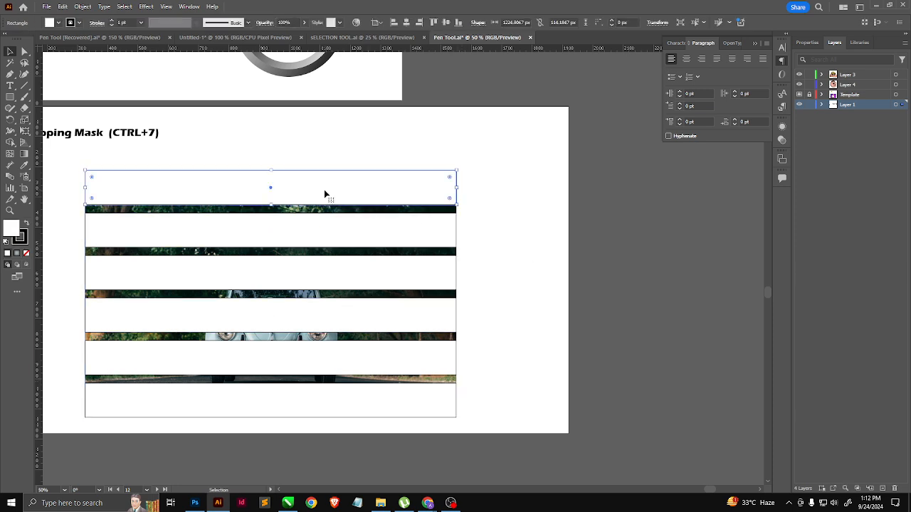
shift+click(380, 211)
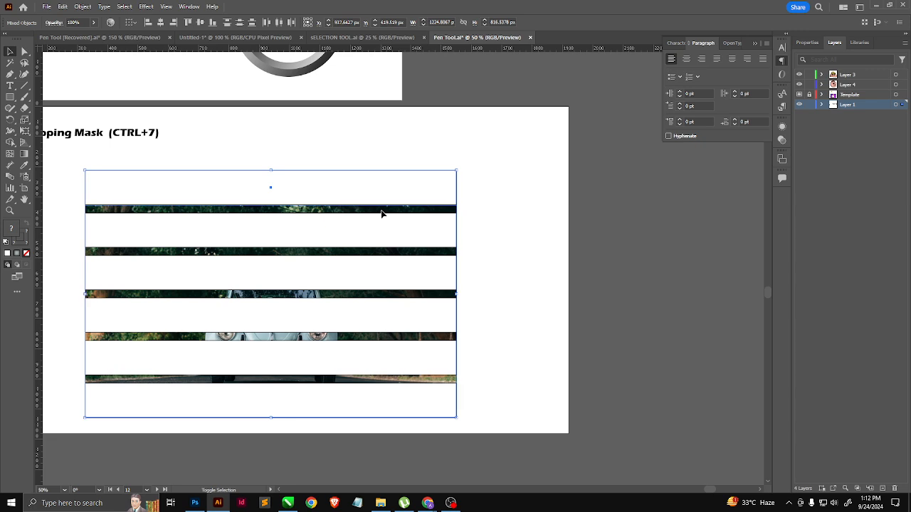
key(a)
key(ctrl+7)
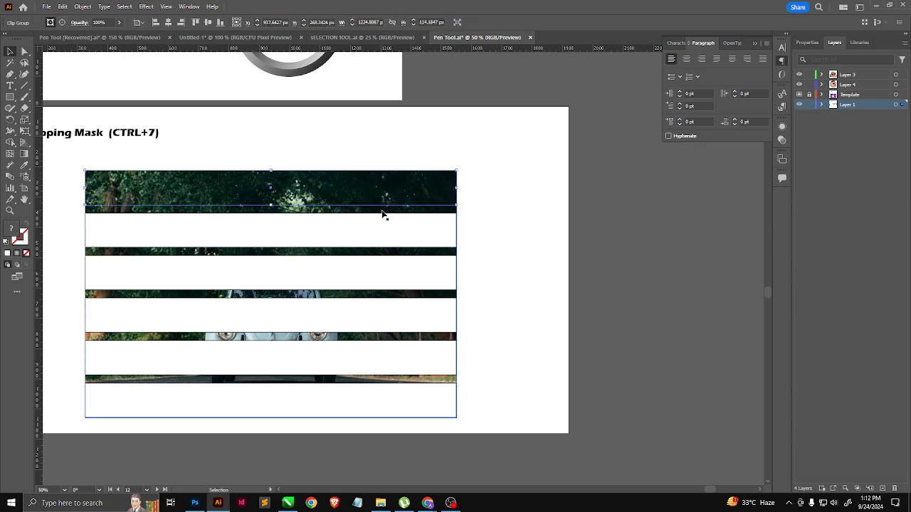
click(362, 227)
shift+click(360, 214)
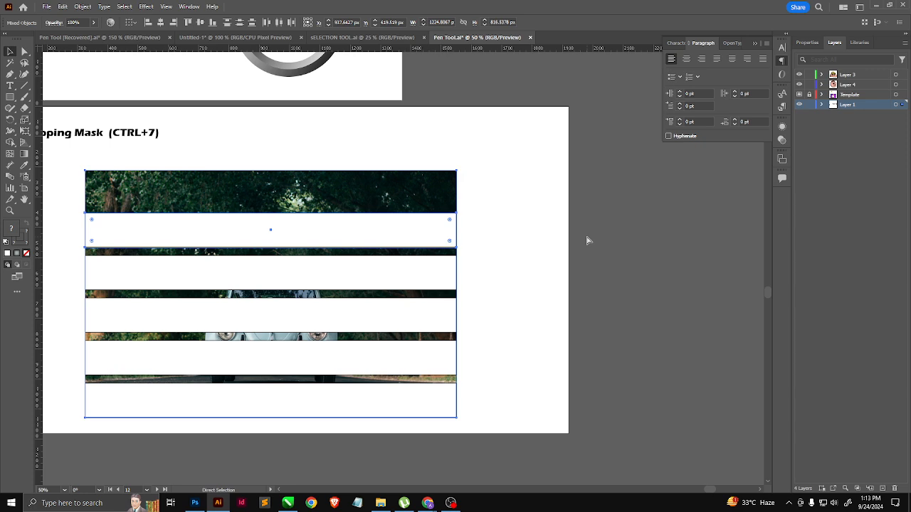
key(ctrl+7)
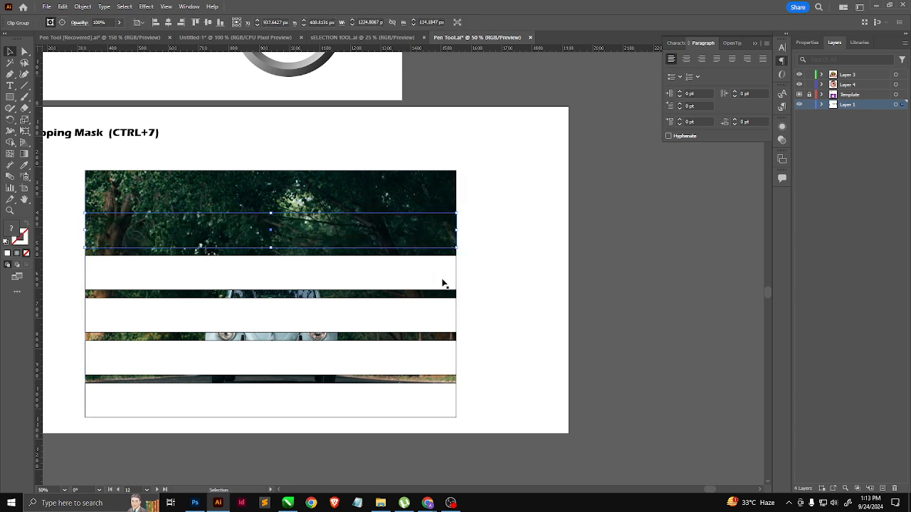
Step: Clip a copy of the car image with the third strip and another copy with the fourth strip
click(367, 270)
shift+click(368, 254)
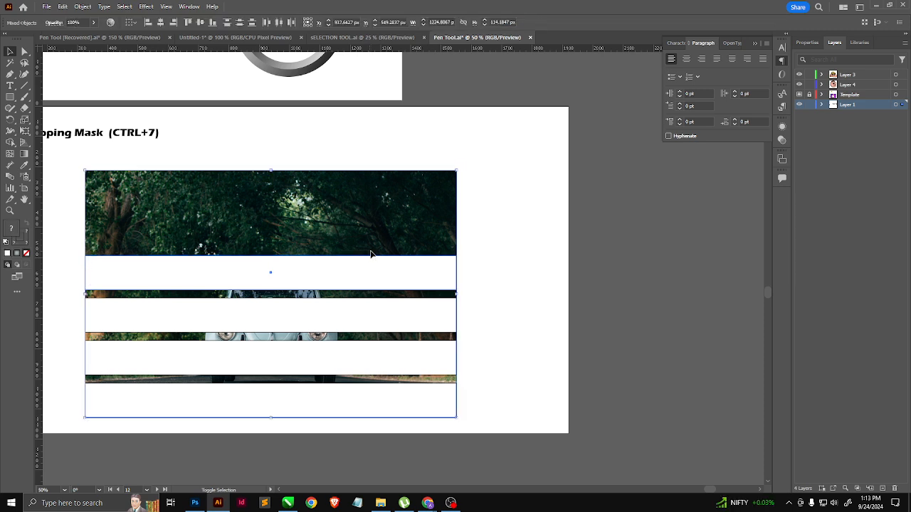
key(ctrl+7)
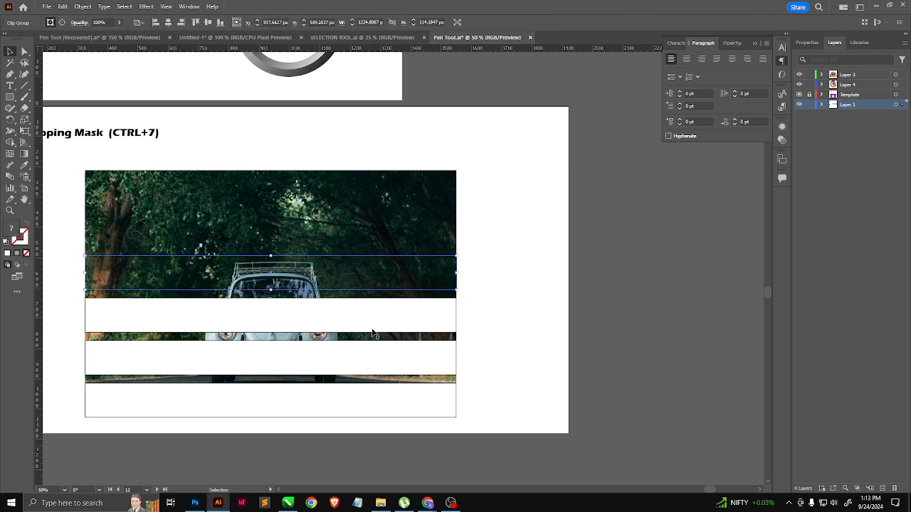
click(357, 313)
shift+click(343, 295)
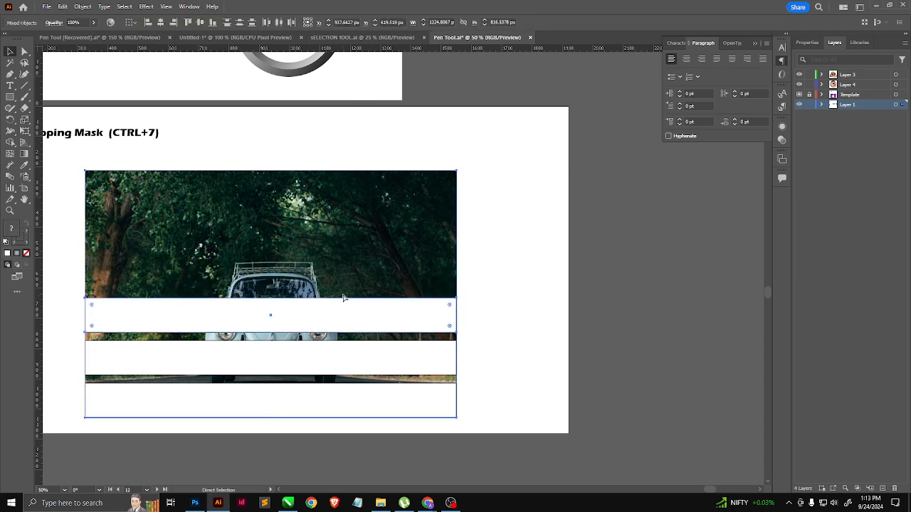
key(ctrl+7)
Step: Mask the remaining fifth and sixth strips, each together with a copy of the car image
click(360, 349)
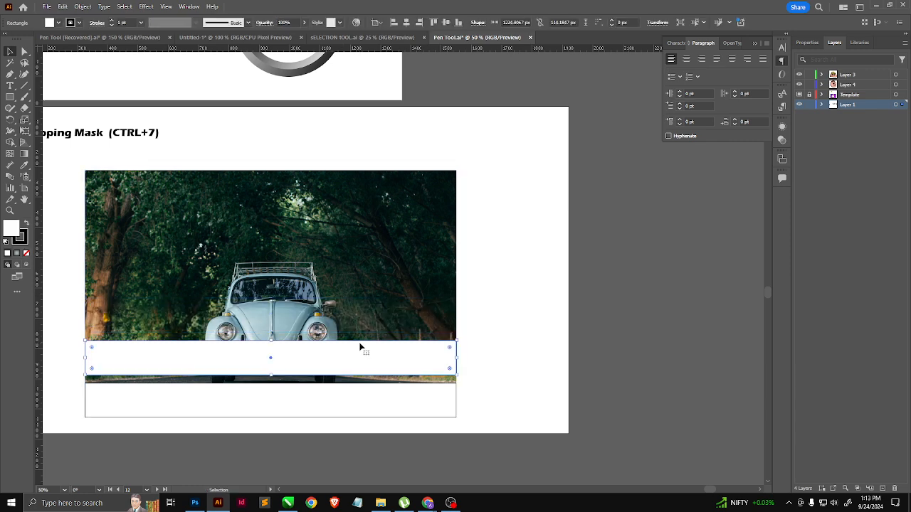
shift+click(359, 342)
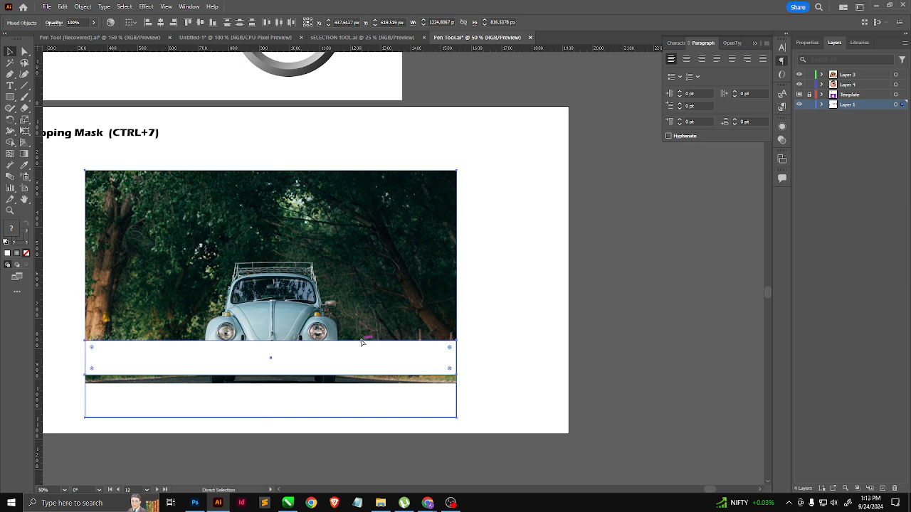
key(ctrl+7)
click(347, 387)
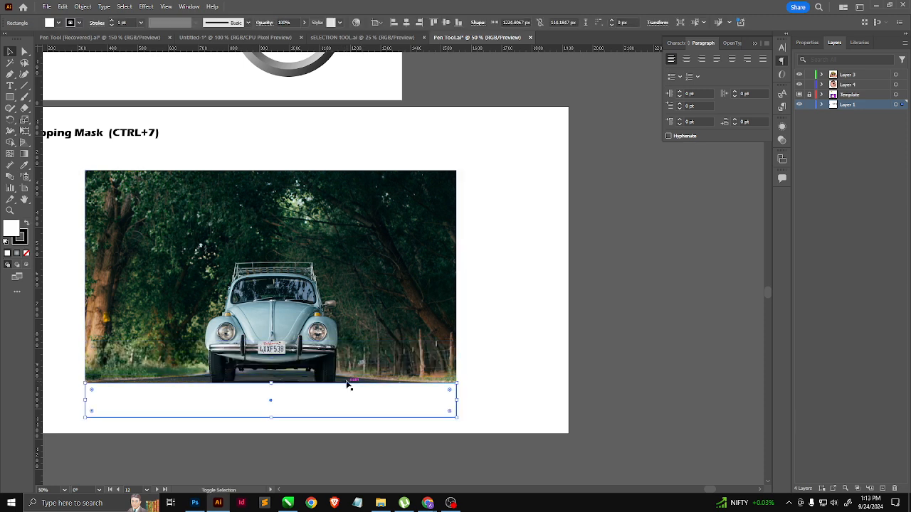
shift+click(347, 380)
key(ctrl+7)
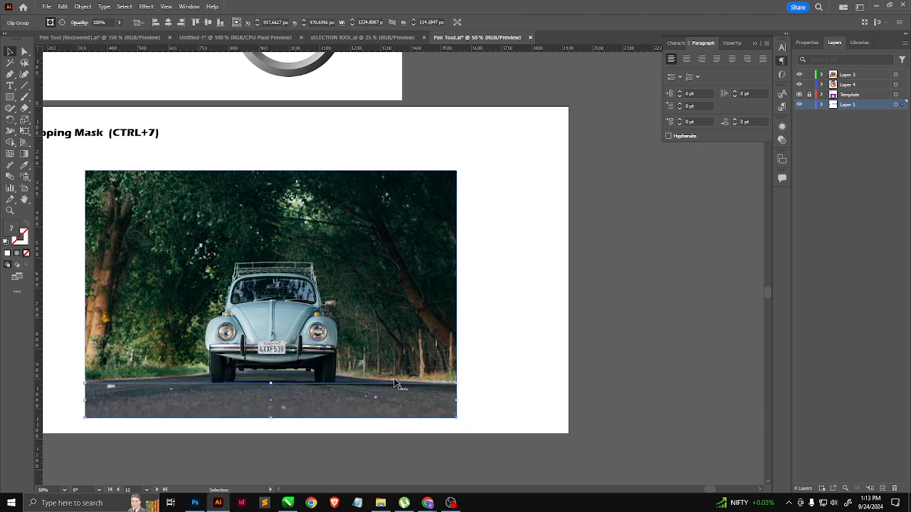
Step: Pull the leftover unmasked car image out from behind the masked strips and delete it
click(423, 372)
click(428, 379)
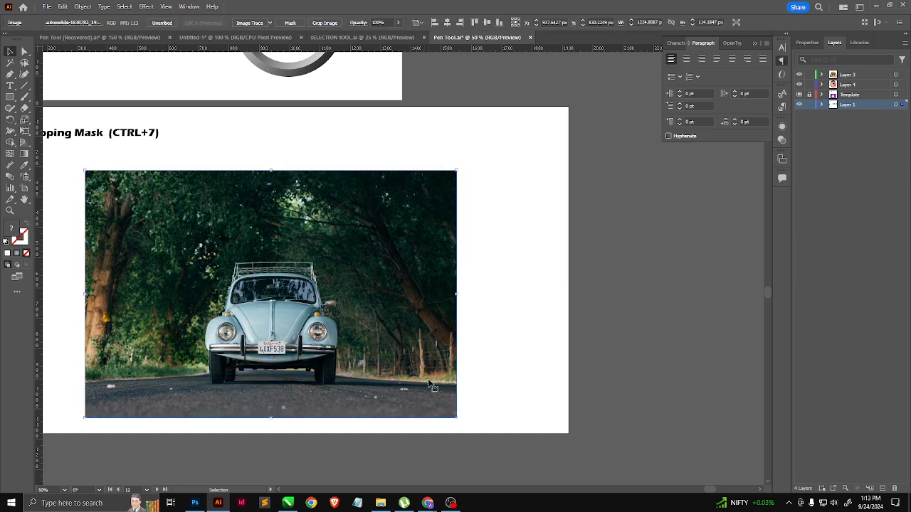
drag(427, 379, 771, 378)
click(455, 382)
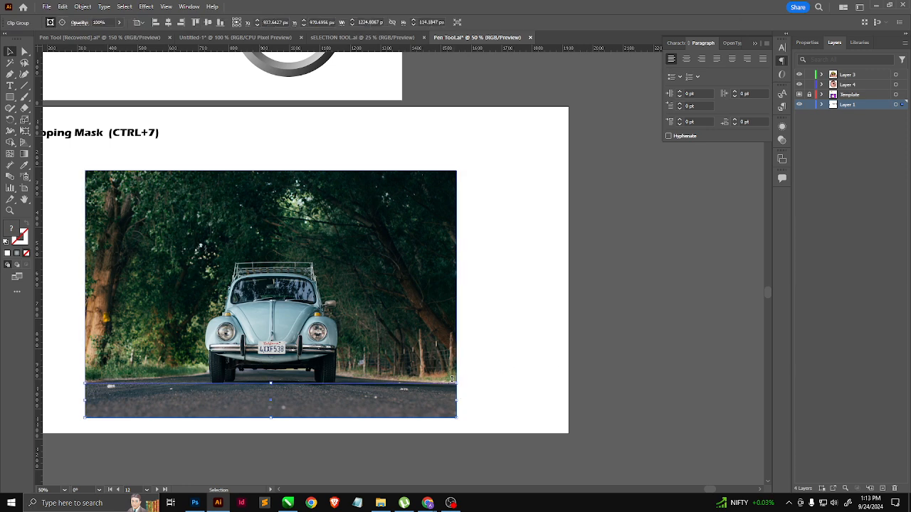
click(495, 364)
drag(456, 379, 643, 352)
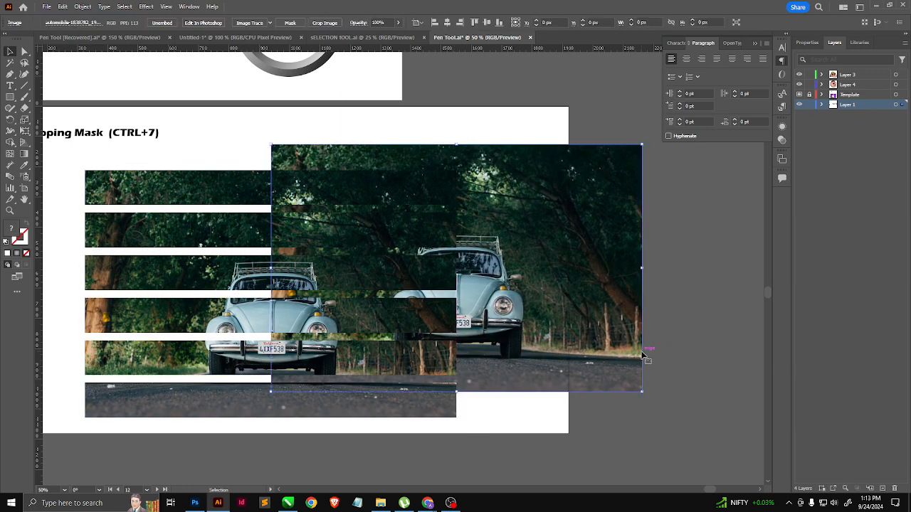
key(Delete)
Step: Select all six masked strips and move them together about 116 px to the right on the artboard
drag(504, 165, 321, 451)
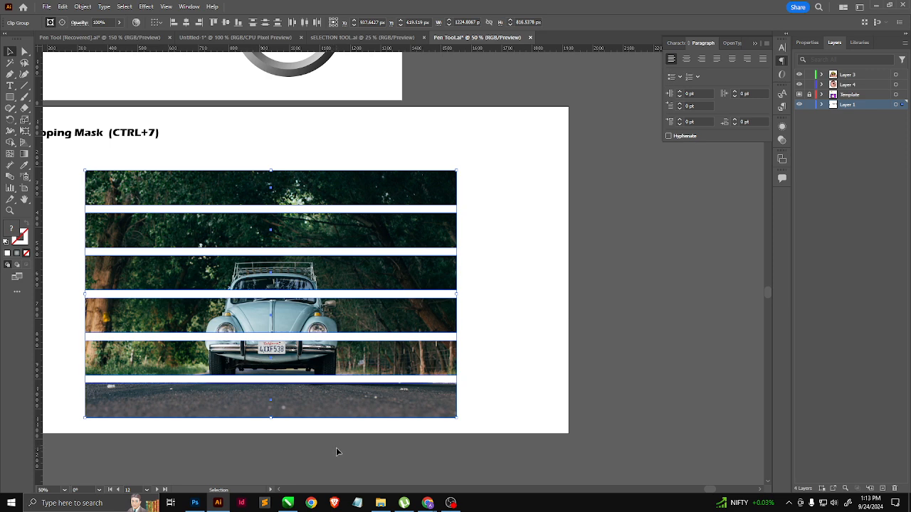
drag(318, 390, 364, 394)
scroll(279, 436, down, 2)
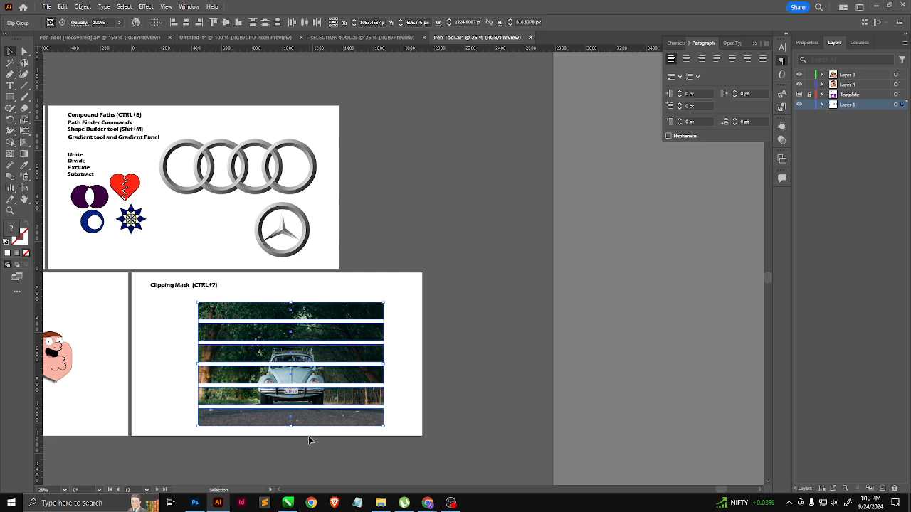
click(434, 321)
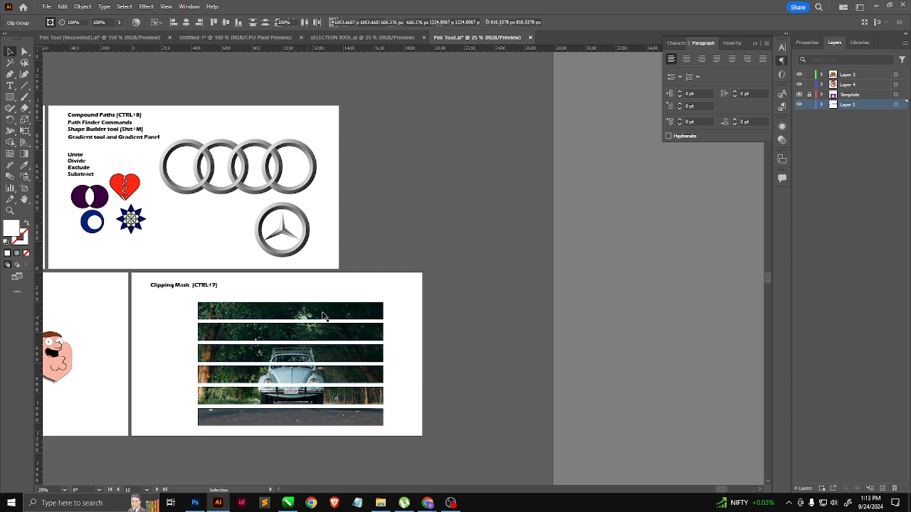
drag(333, 314, 349, 299)
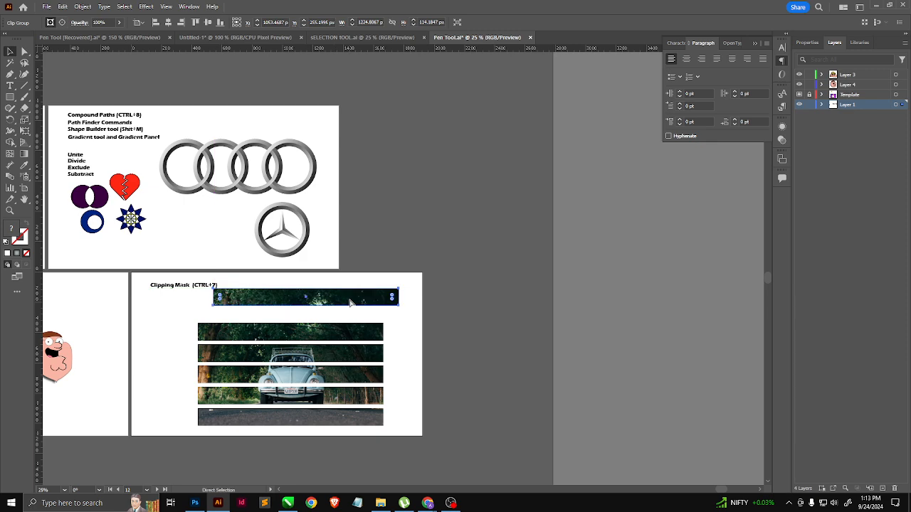
key(ctrl+z)
Step: Shift the second, fourth and sixth masked strips together to the left to stagger the car image, and deselect
alt+scroll(339, 364, up, 1)
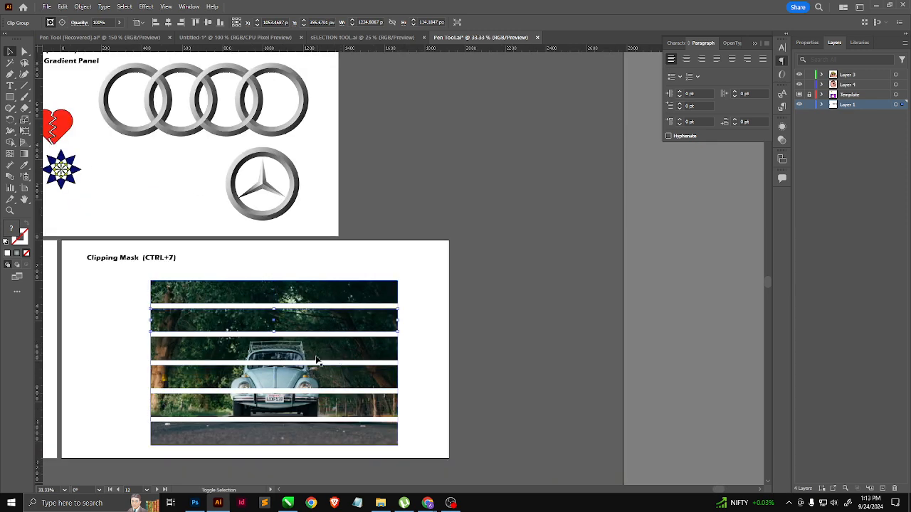
shift+click(311, 376)
shift+click(315, 429)
drag(323, 432, 274, 423)
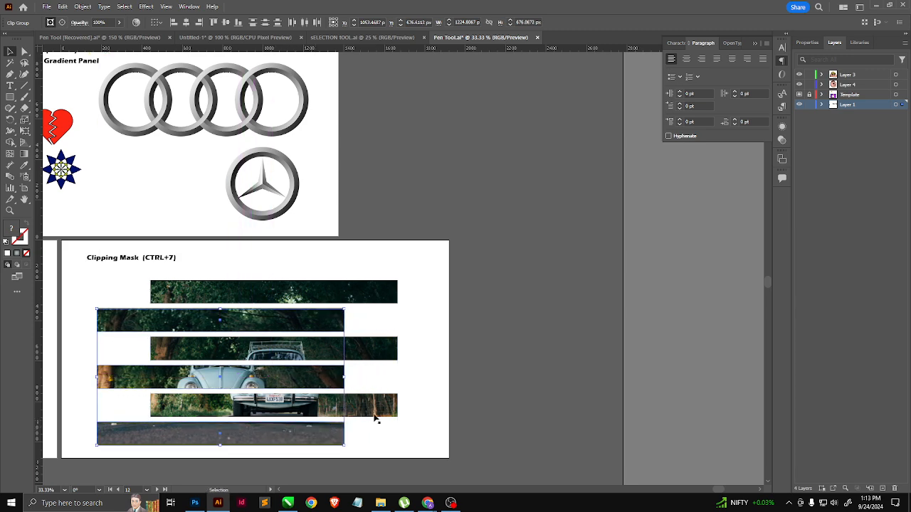
click(433, 413)
Step: Delete all six masked strips from the Clipping Mask artboard
alt+scroll(393, 425, up, 1)
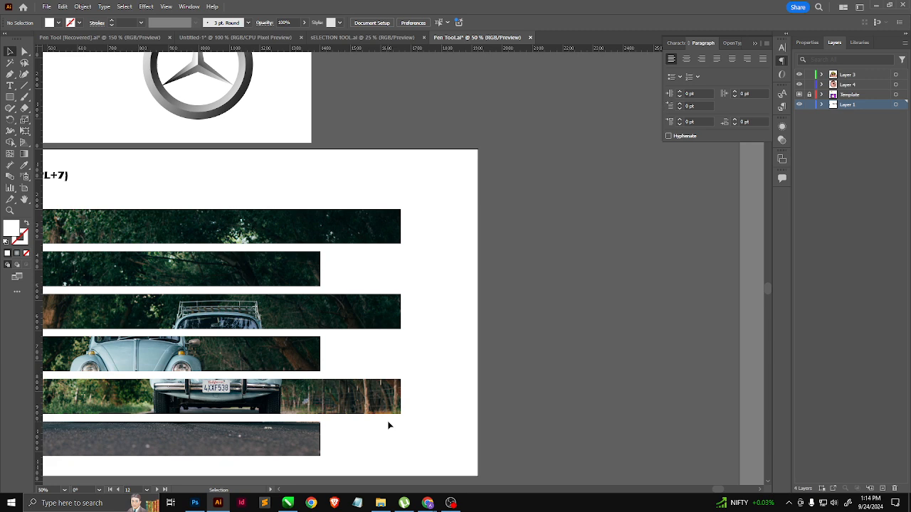
alt+scroll(404, 337, down, 1)
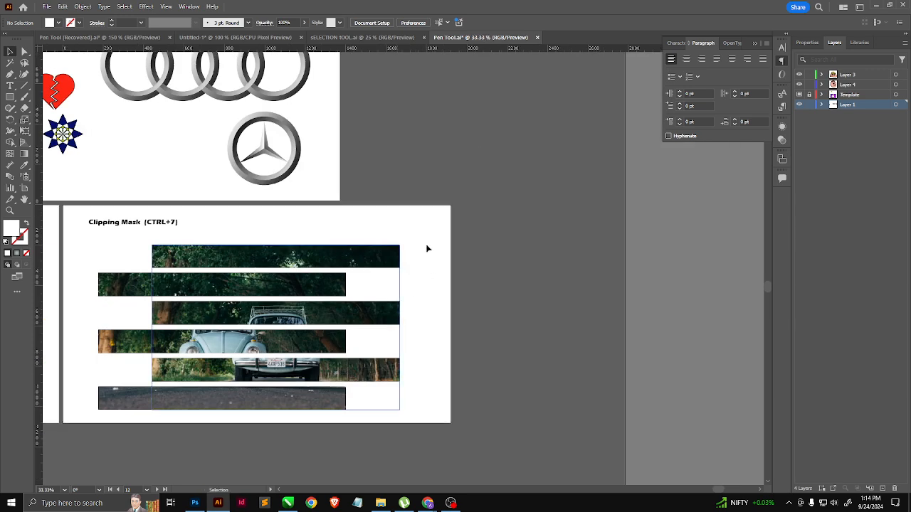
drag(425, 248, 246, 429)
key(Delete)
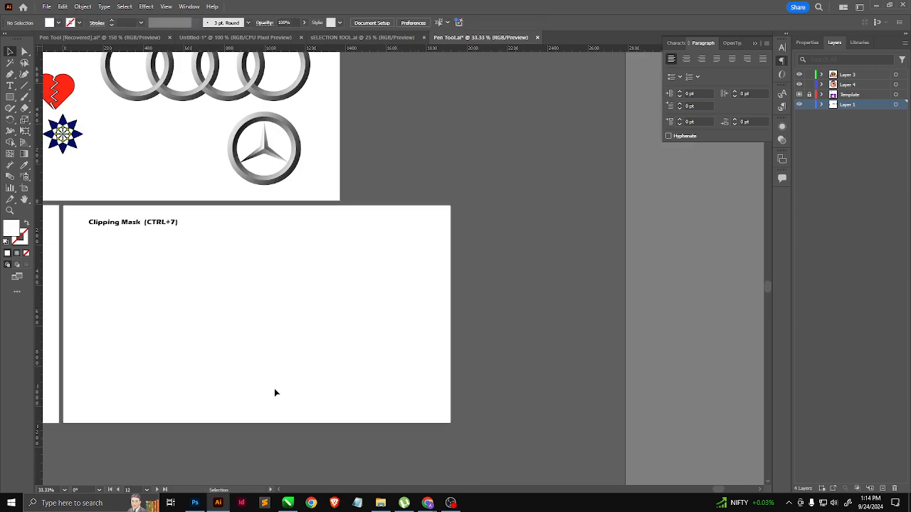
Step: Draw a circle about 1197 px in diameter with the Ellipse tool, overlapping the lower edge of the Clipping Mask artboard
scroll(290, 357, down, 1)
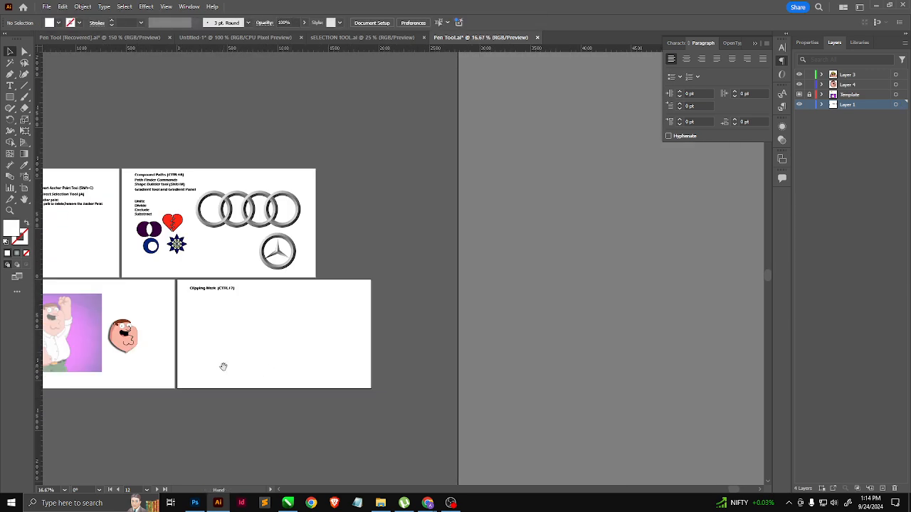
scroll(231, 386, up, 1)
drag(10, 97, 42, 121)
scroll(271, 338, down, 1)
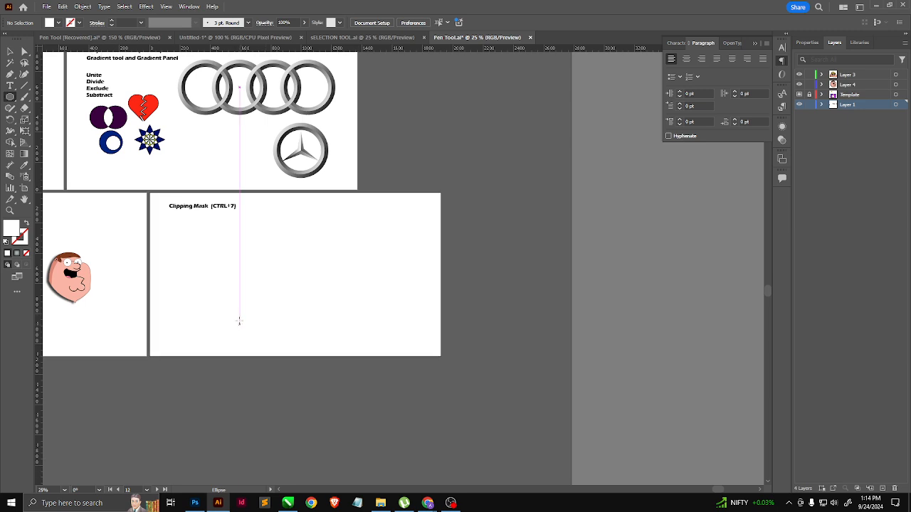
drag(216, 266, 397, 440)
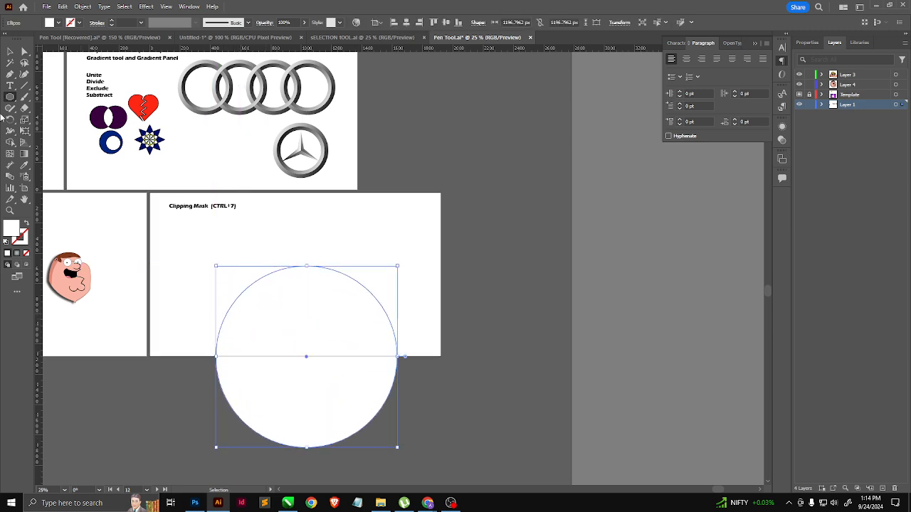
Step: Move the circle up and left on the artboard and give it the default white fill and 1 pt black stroke
key(v)
drag(308, 348, 285, 312)
key(d)
key(a)
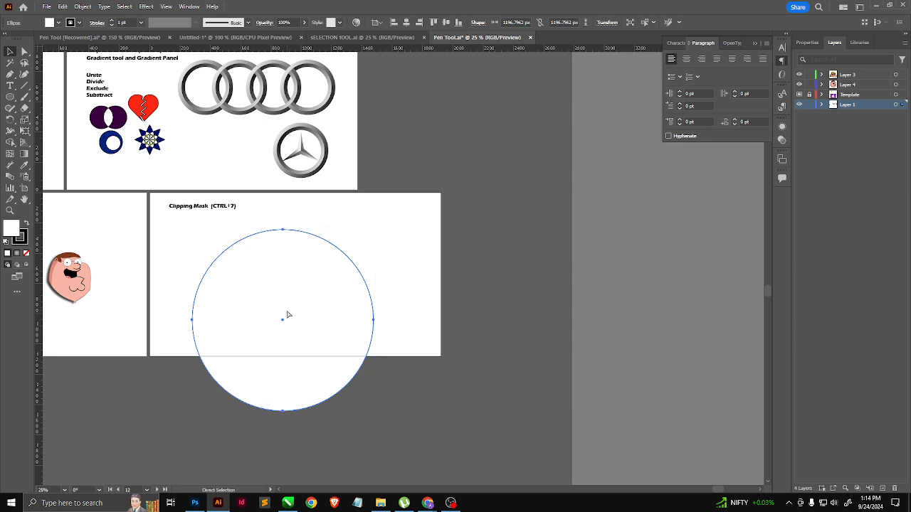
Step: Add a concentric copy about a third of the circle's size and combine both circles into a compound path
key(v)
drag(375, 230, 317, 289)
drag(419, 249, 278, 331)
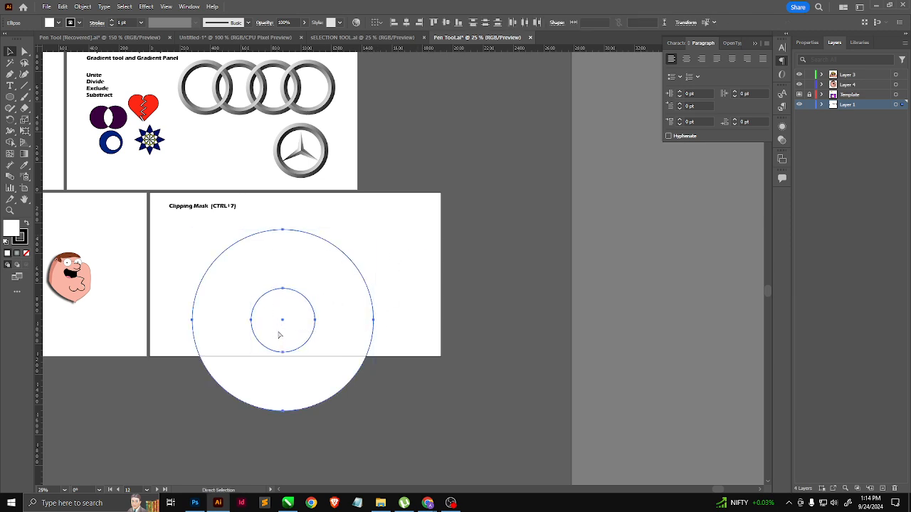
key(ctrl+8)
scroll(311, 321, up, 1)
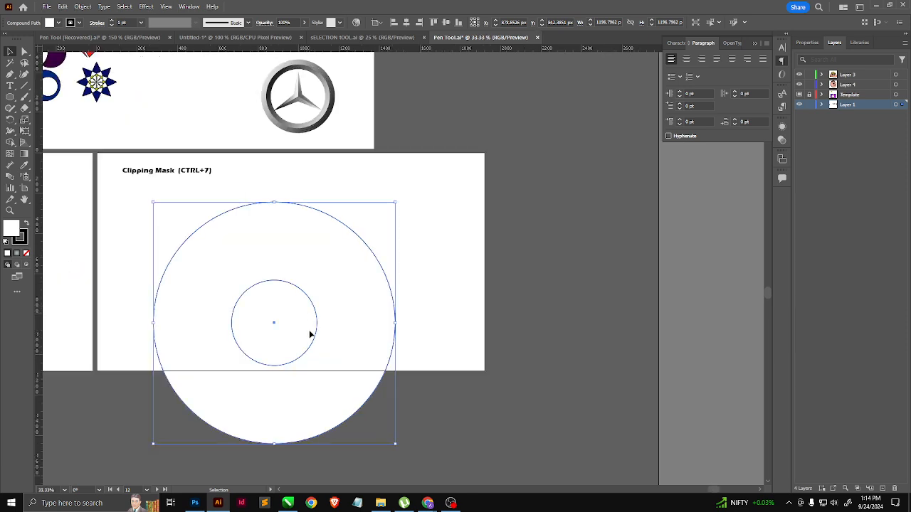
Step: Move the ring straight down until its centre sits on the artboard's lower edge, at Y 1080 px
click(10, 97)
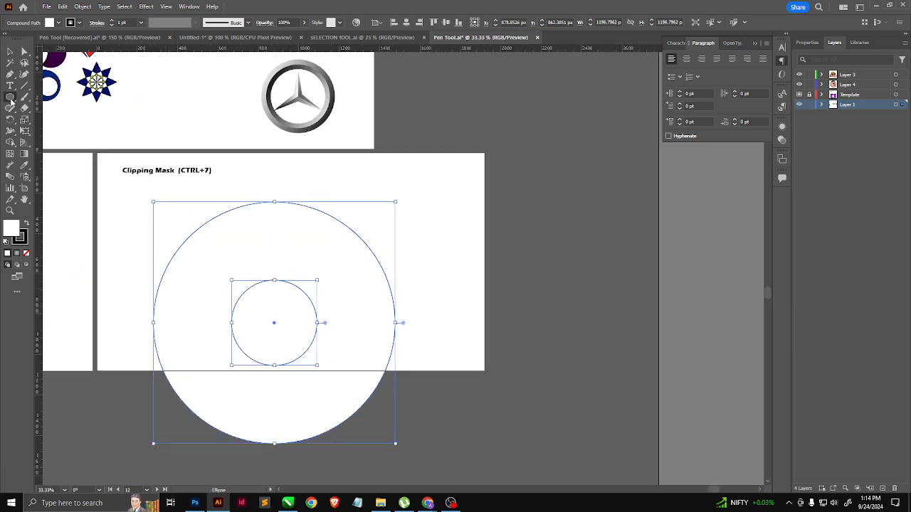
click(56, 153)
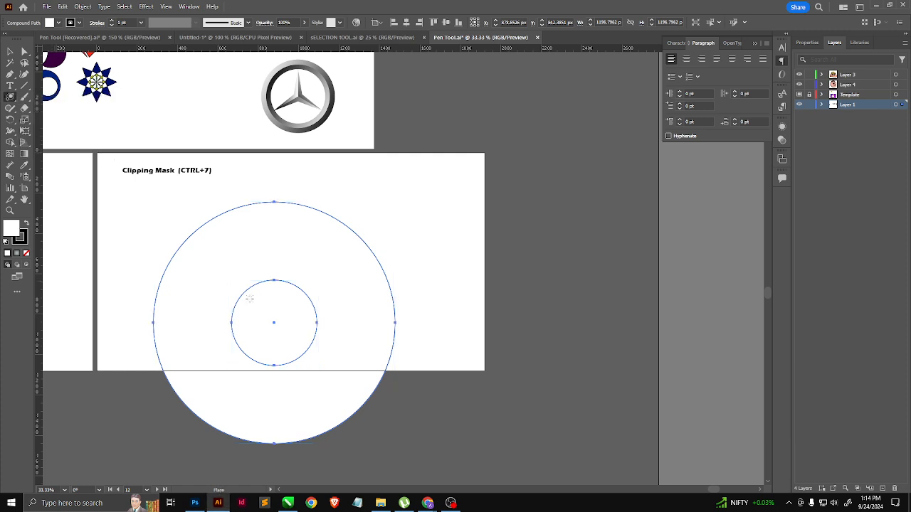
click(10, 51)
drag(371, 308, 368, 350)
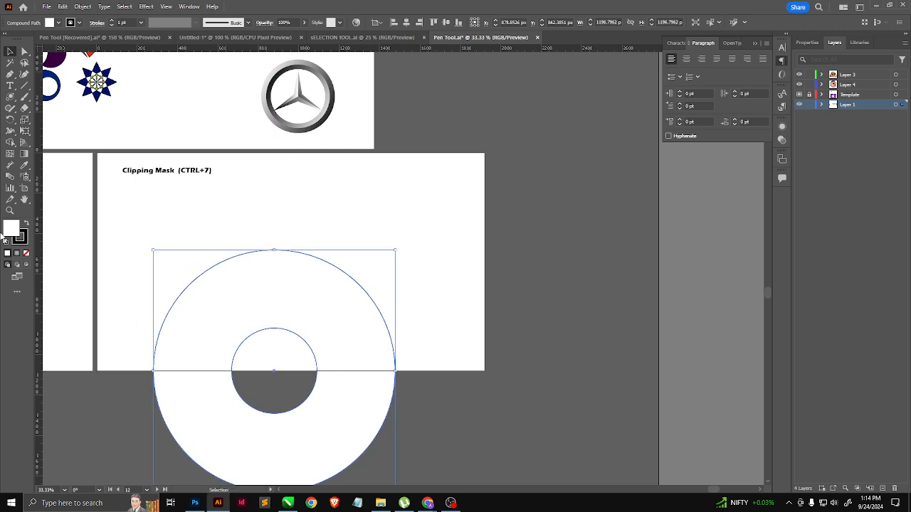
Step: Draw a horizontal line about 1578 px long outward from the ring's centre, extending past both sides of the ring
click(22, 87)
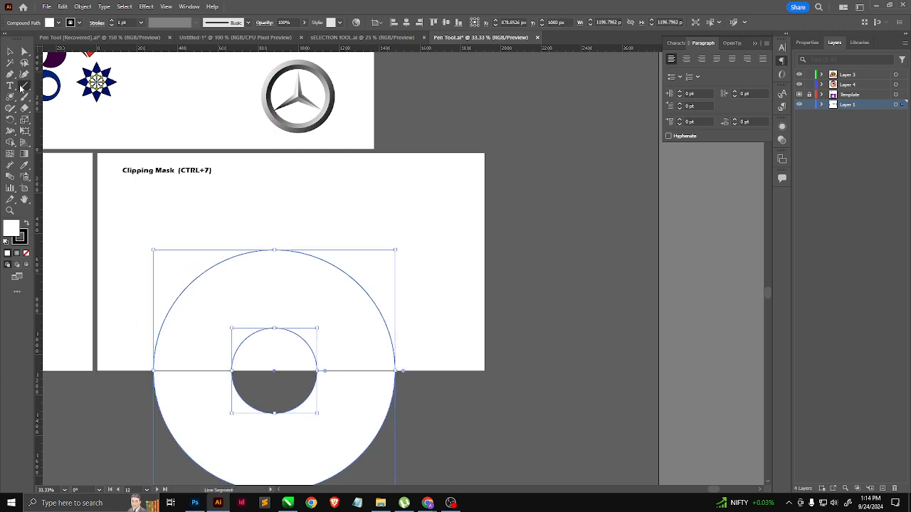
click(290, 386)
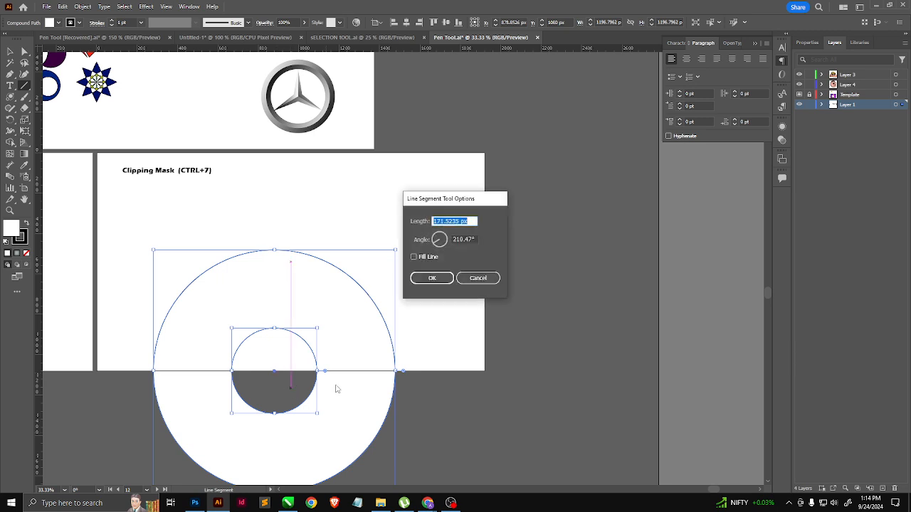
click(486, 281)
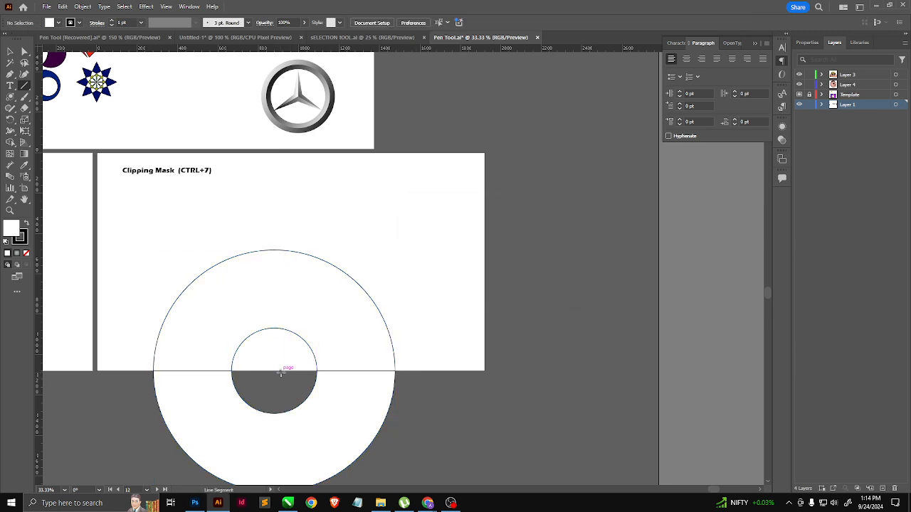
drag(274, 371, 433, 372)
click(10, 51)
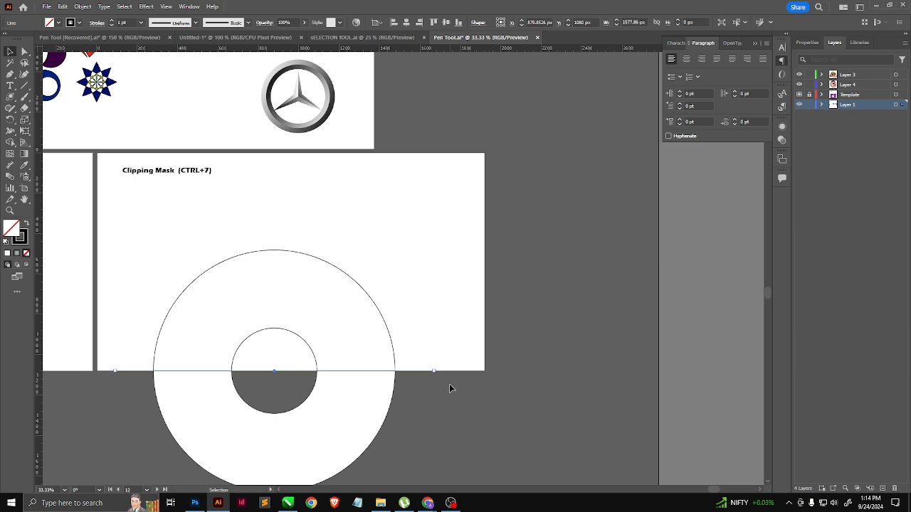
Step: Rotate a copy of the line 45° about the ring's centre and repeat the transformation twice, dividing the ring into eight sectors
key(a)
key(r)
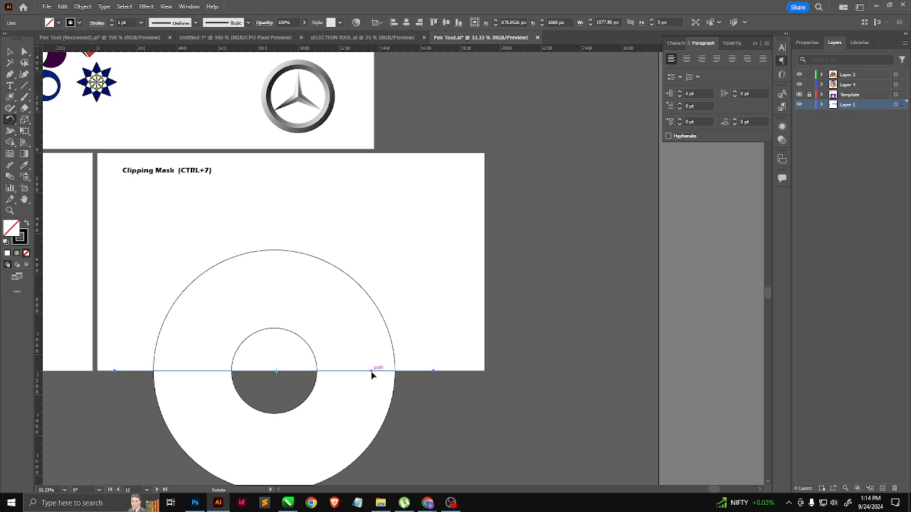
drag(372, 375, 363, 319)
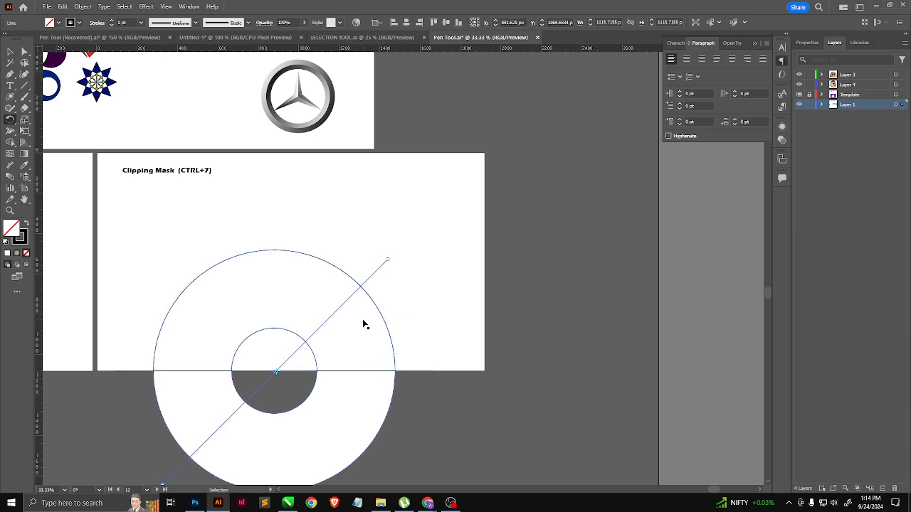
key(ctrl+d)
key(ctrl+d)
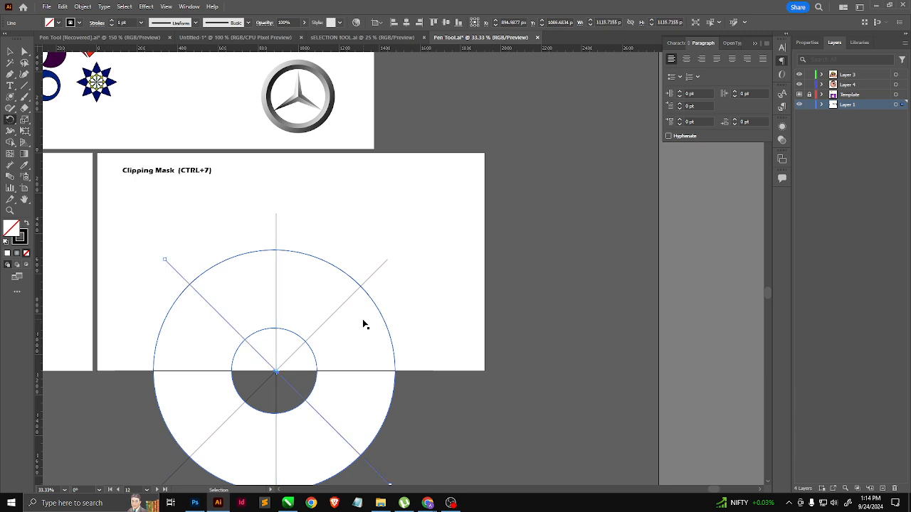
Step: Try to split the ring along the four lines by applying the Divide Pathfinder effect to the whole selection
click(9, 52)
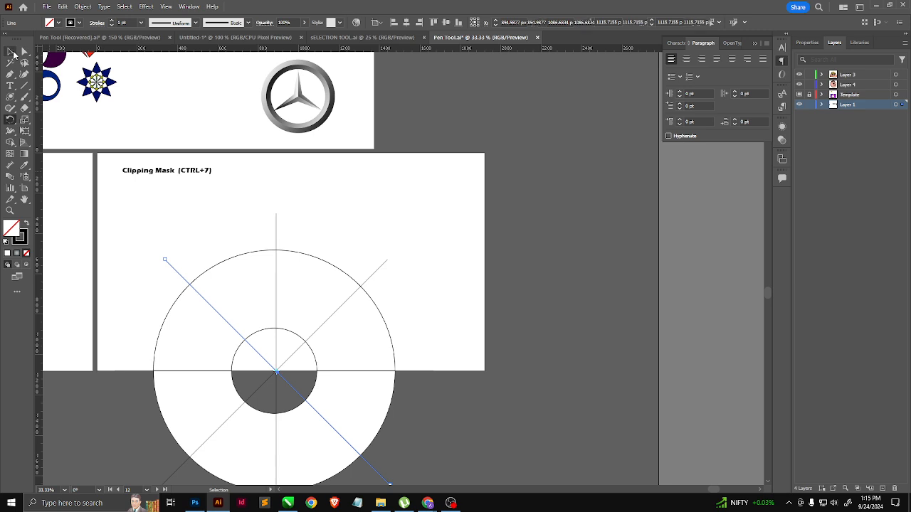
drag(447, 360, 111, 445)
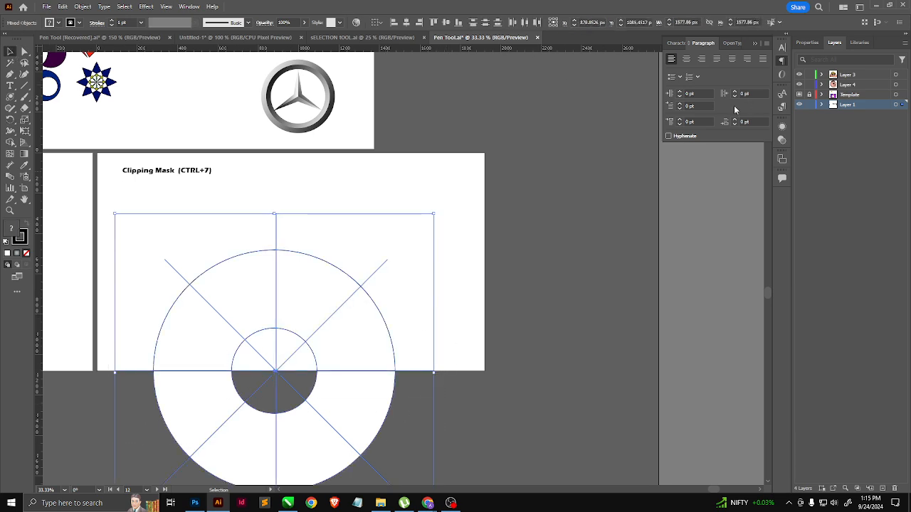
click(187, 6)
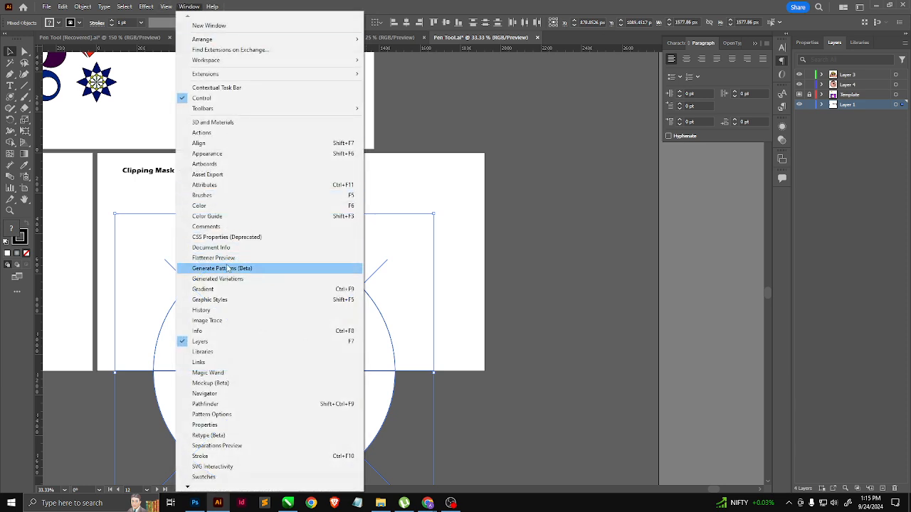
click(82, 7)
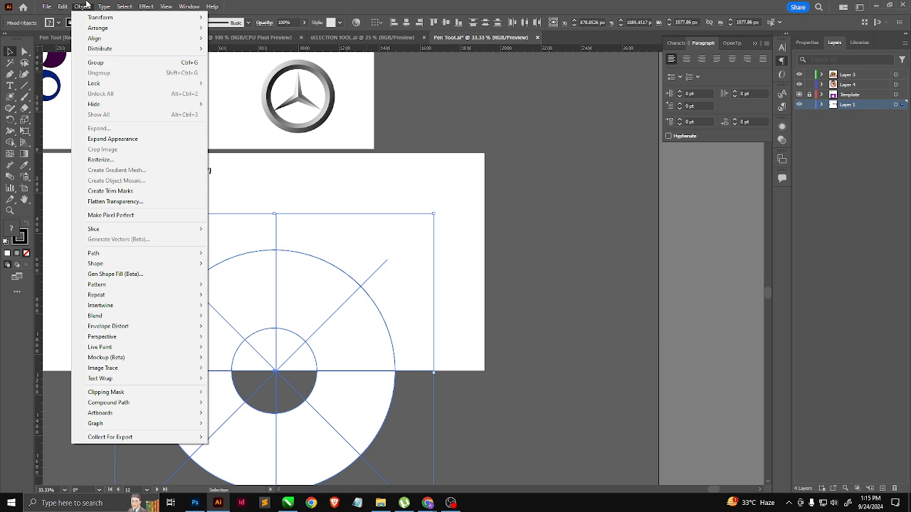
mouse_move(146, 6)
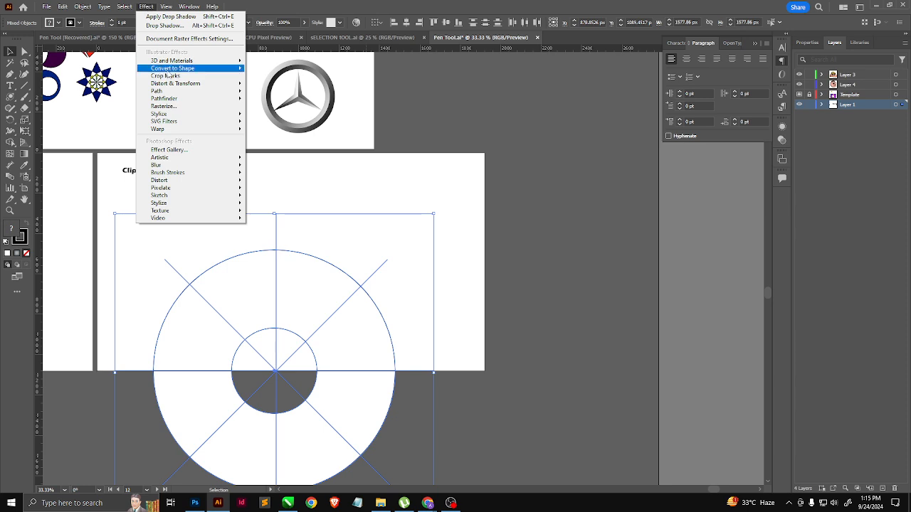
mouse_move(175, 99)
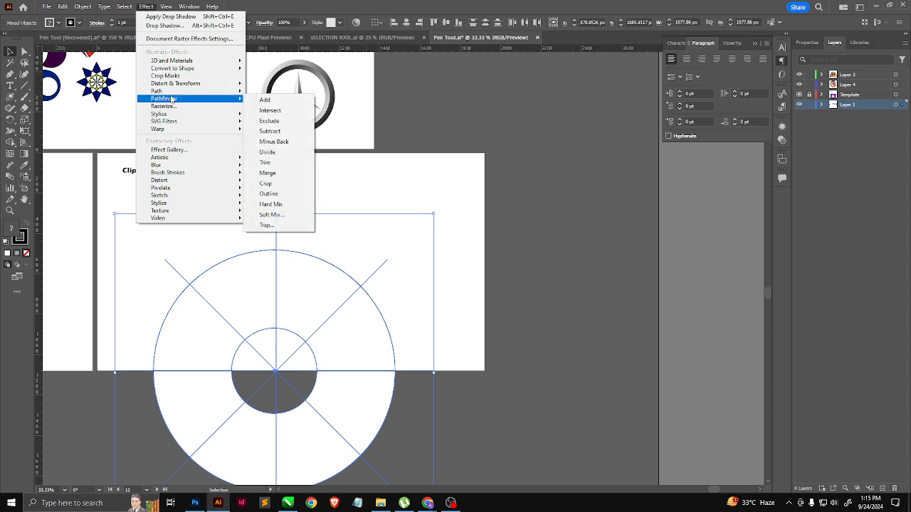
click(279, 153)
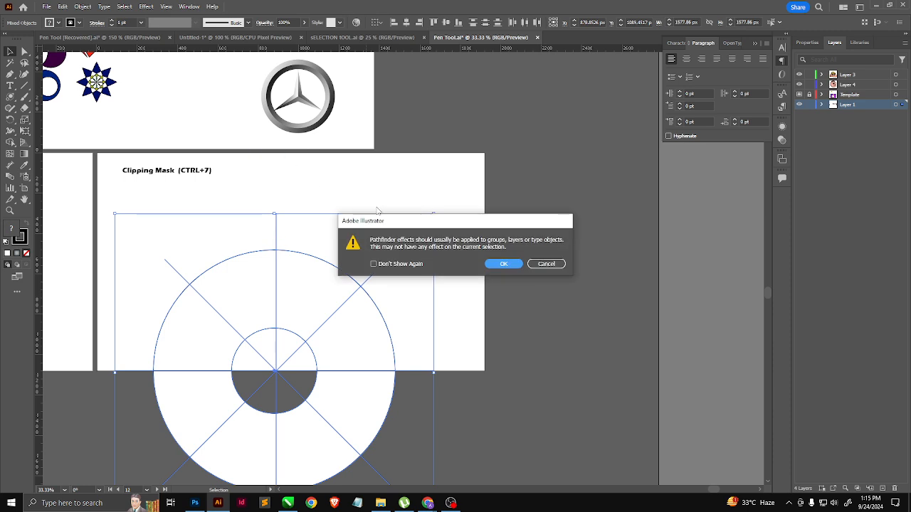
click(503, 264)
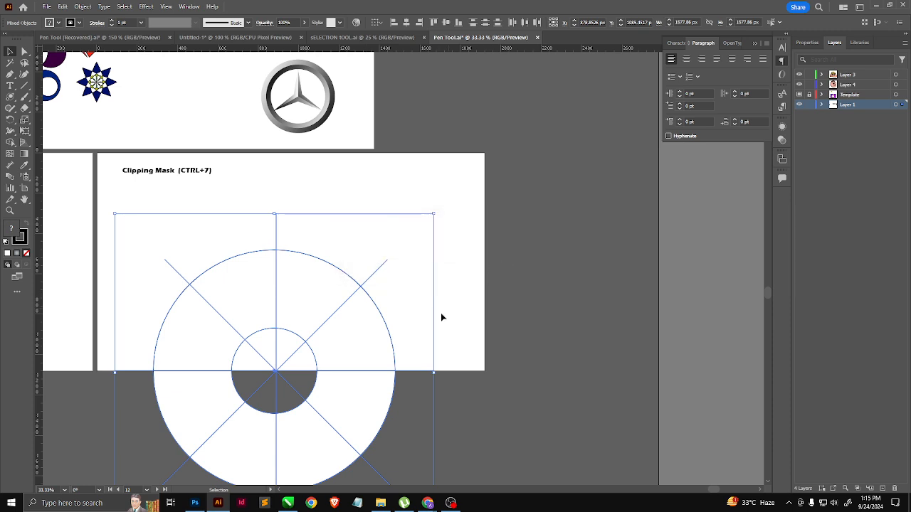
click(412, 327)
click(381, 333)
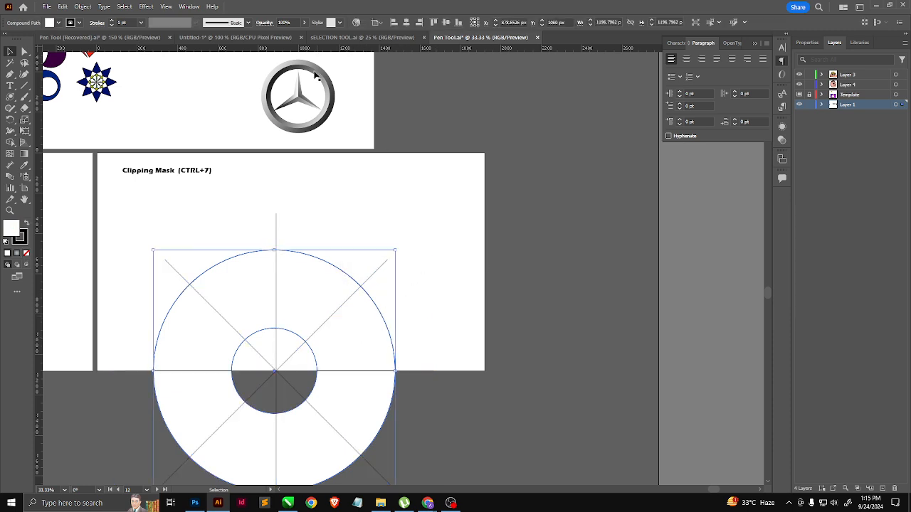
Step: Try dividing the ring along the four crossing lines with Pathfinder's Divide operation, and undo the attempt
drag(416, 212, 151, 475)
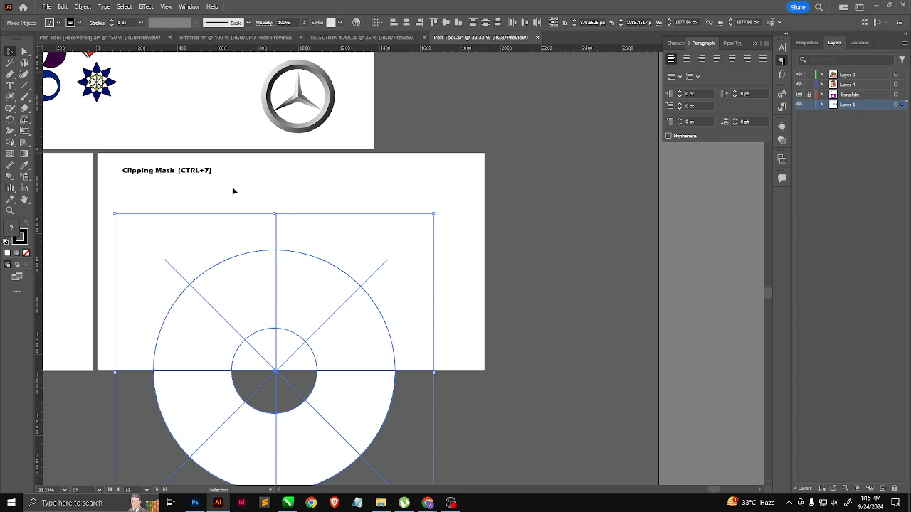
click(189, 7)
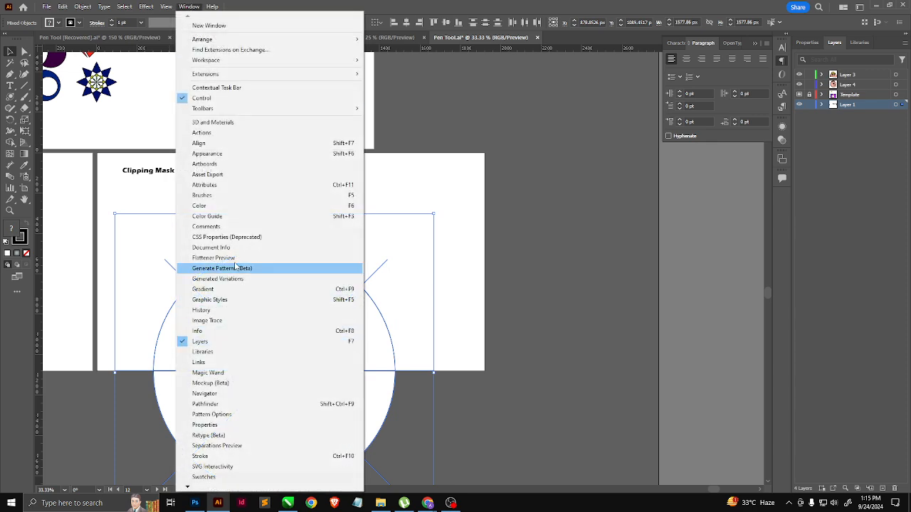
click(235, 403)
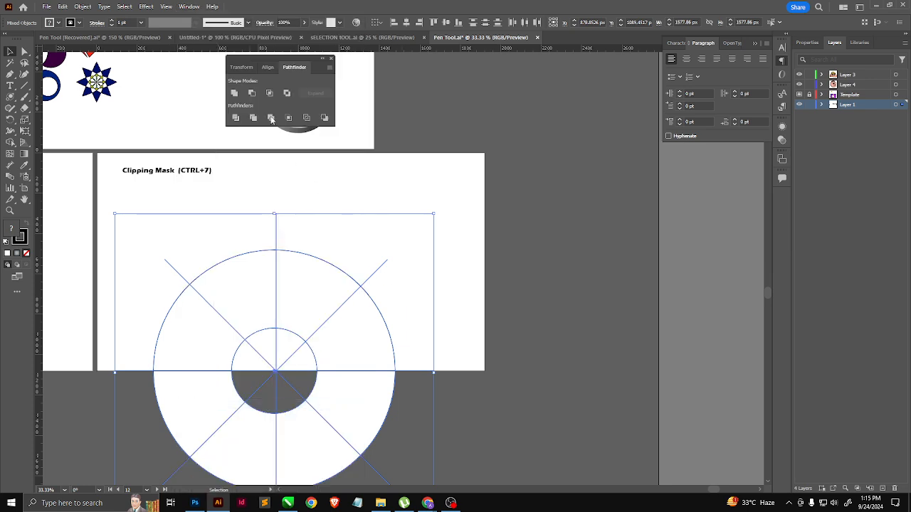
click(235, 118)
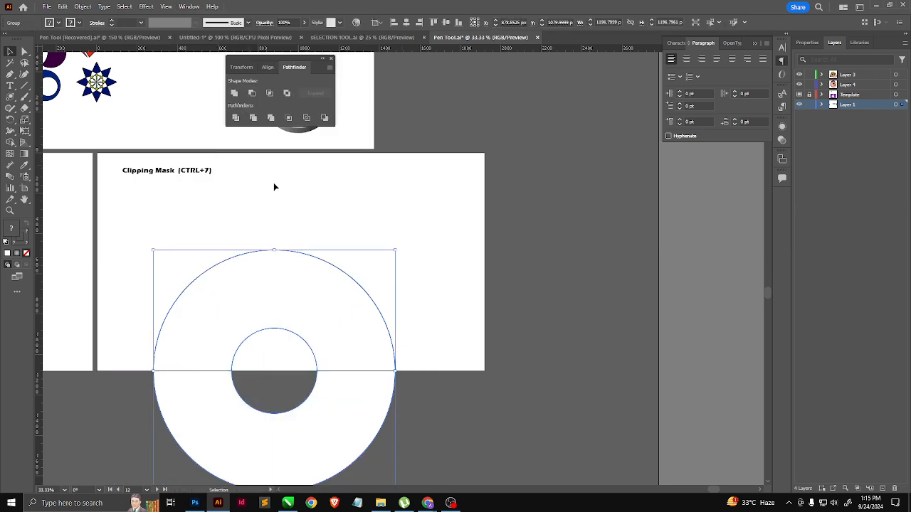
key(ctrl+z)
click(423, 320)
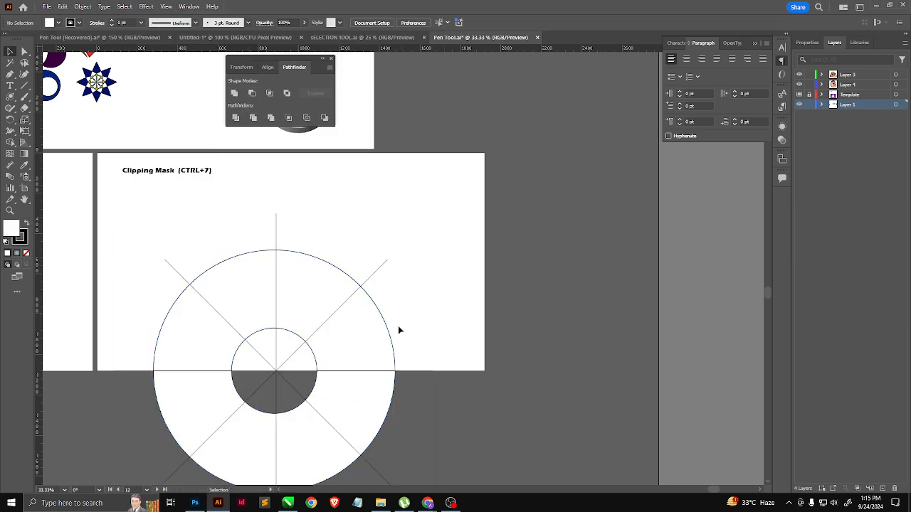
drag(376, 333, 470, 305)
key(ctrl+z)
Step: Select all four crossing lines without the ring and expand their appearance
click(251, 349)
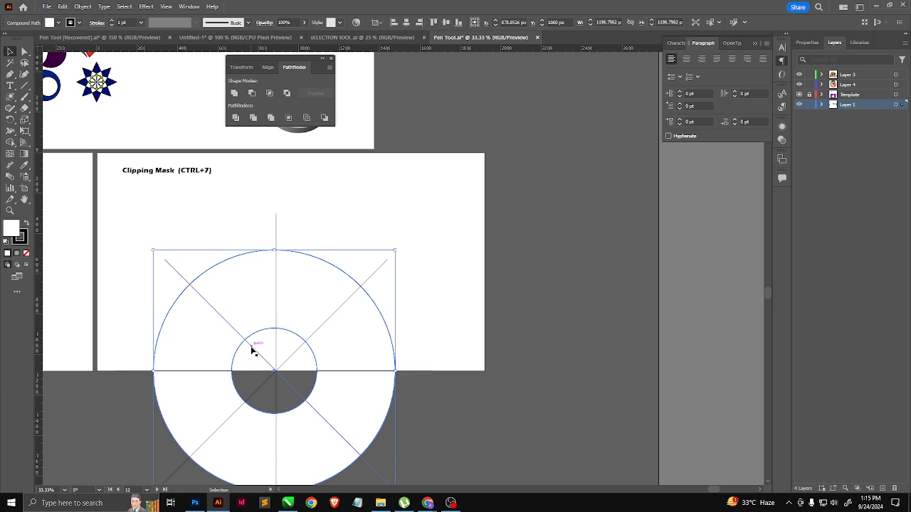
shift+click(277, 309)
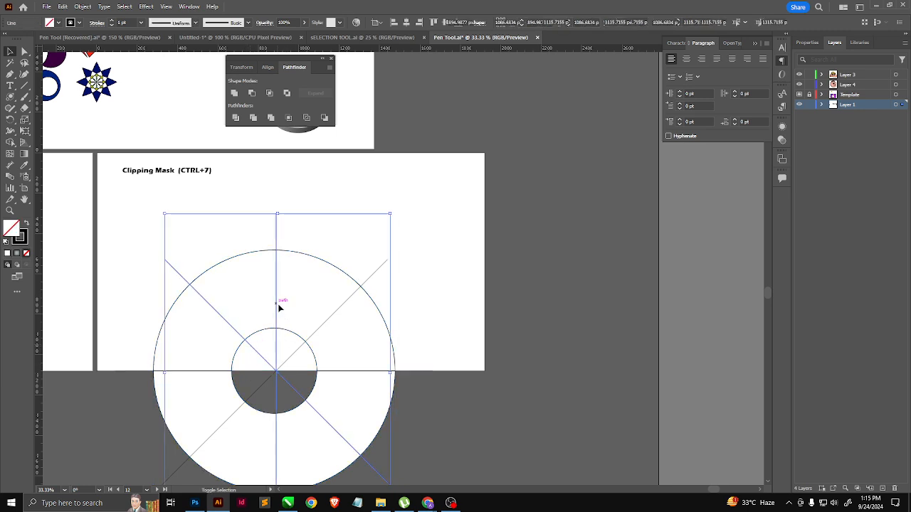
shift+click(335, 313)
shift+click(342, 371)
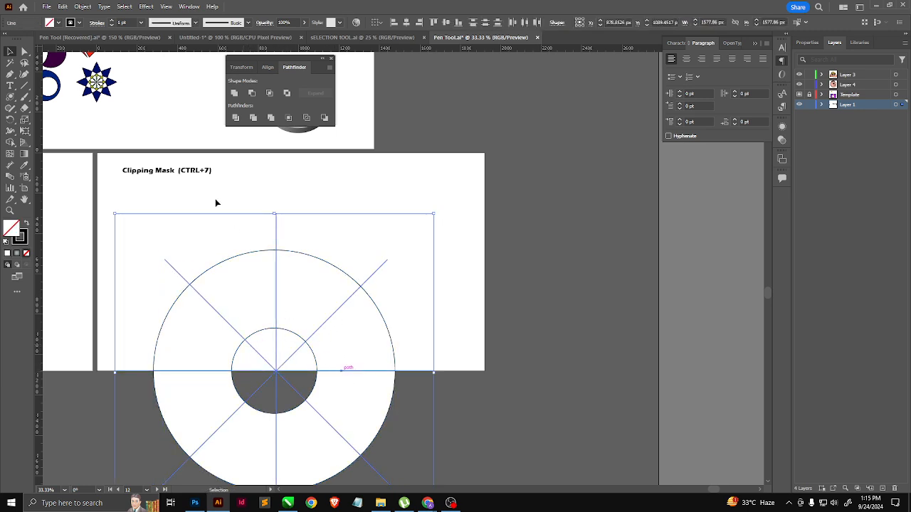
click(82, 6)
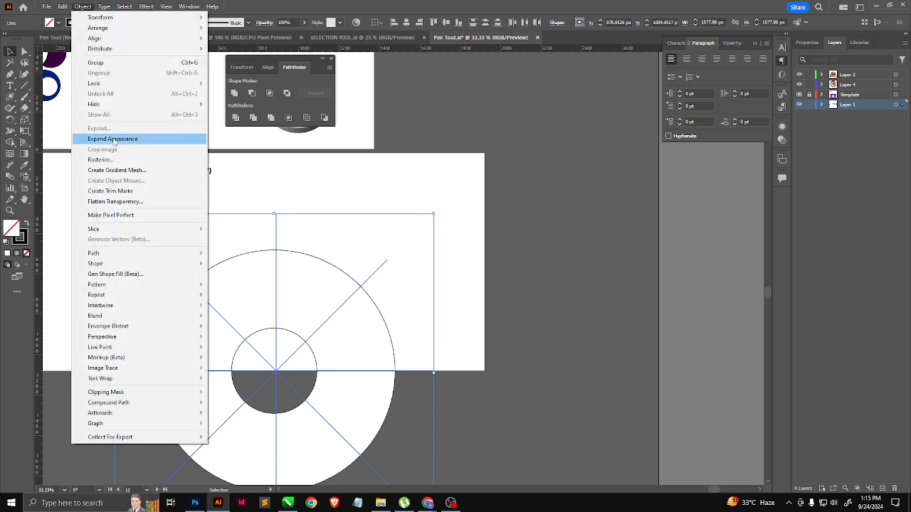
click(114, 139)
click(401, 249)
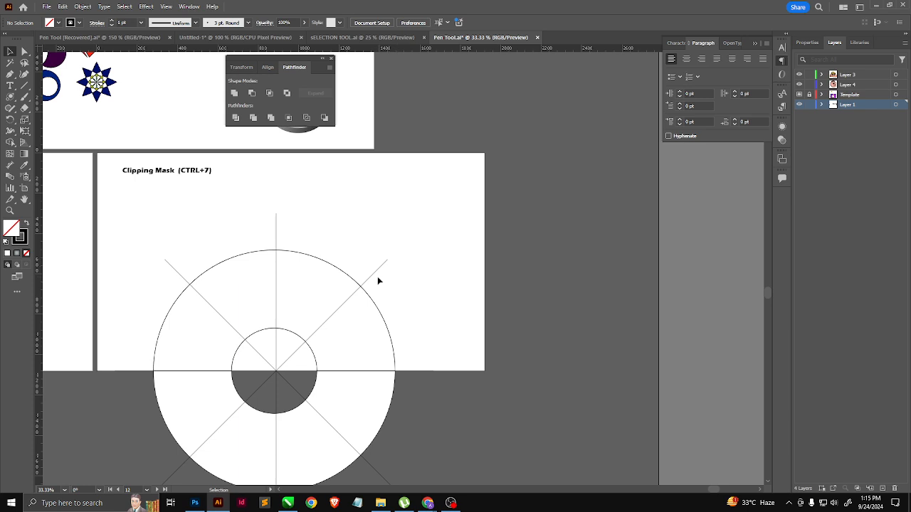
Step: Ungroup the expanded lines so that each one is a separate path
click(371, 277)
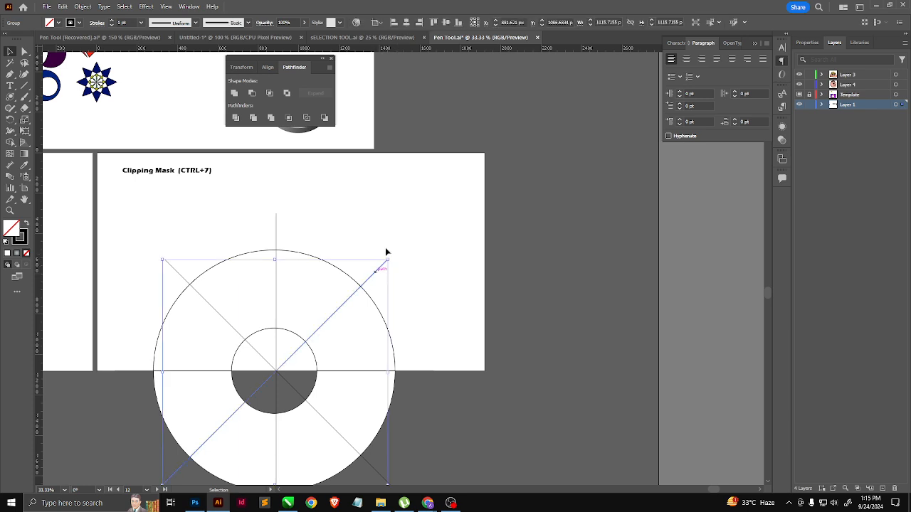
click(384, 251)
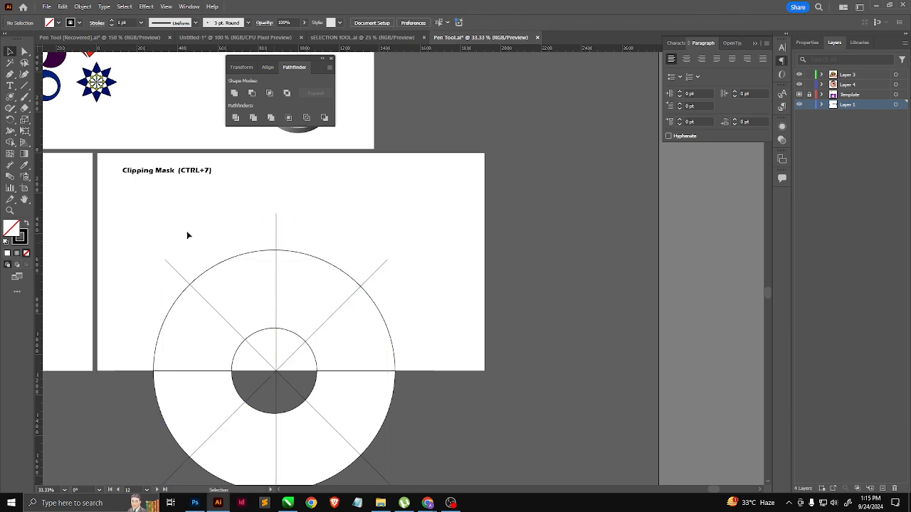
mouse_move(188, 235)
mouse_down()
mouse_move(352, 393)
mouse_move(391, 447)
mouse_up()
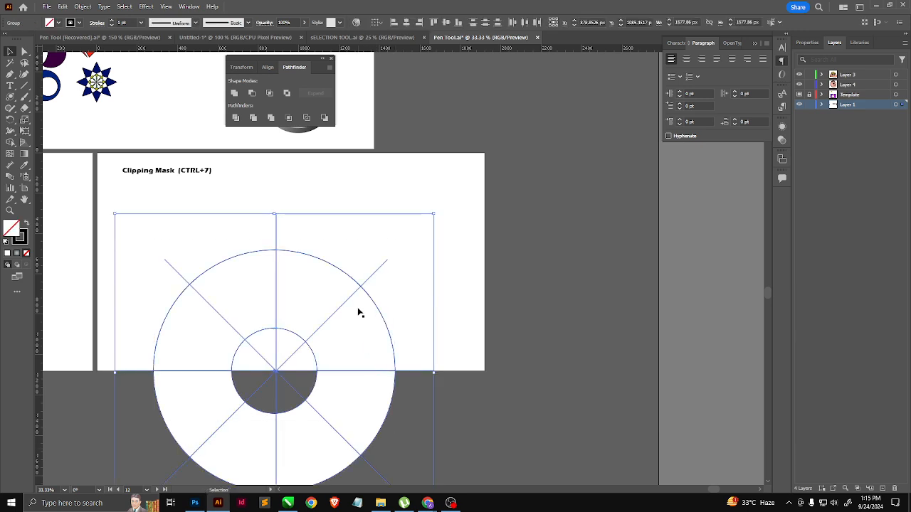
right_click(377, 275)
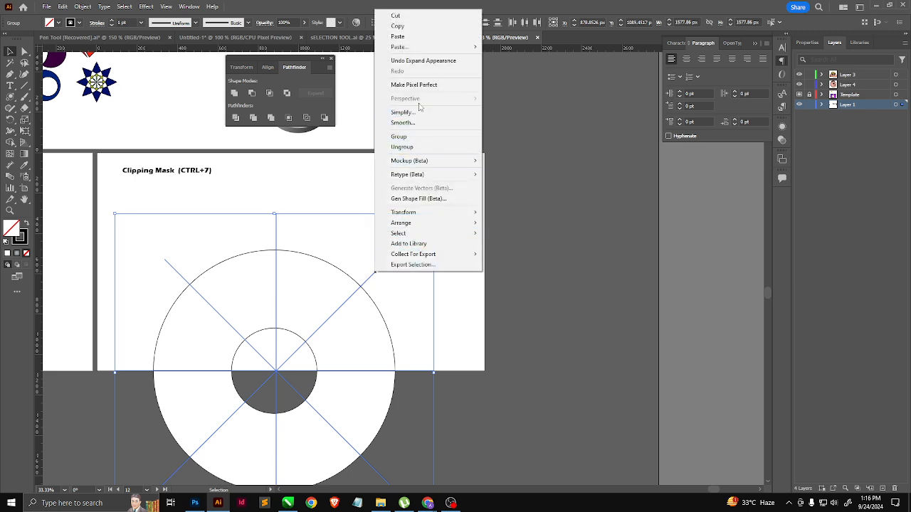
click(401, 147)
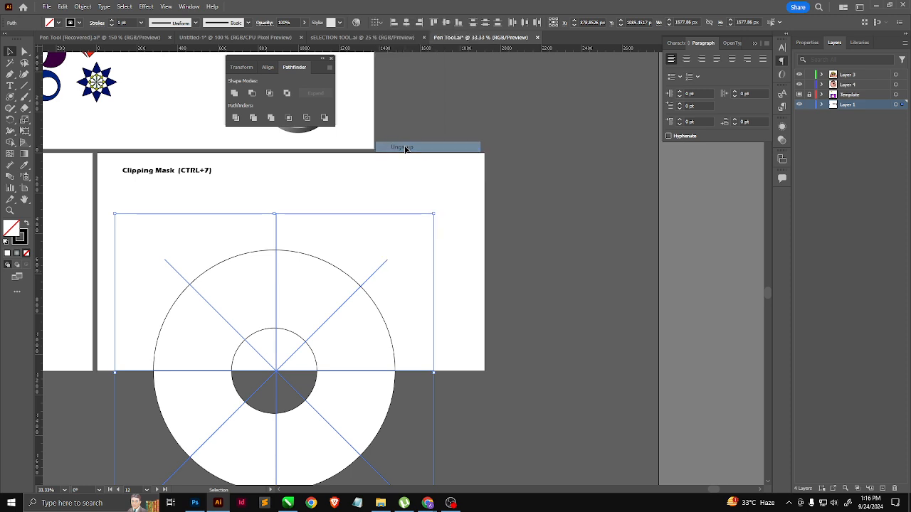
click(383, 283)
click(373, 276)
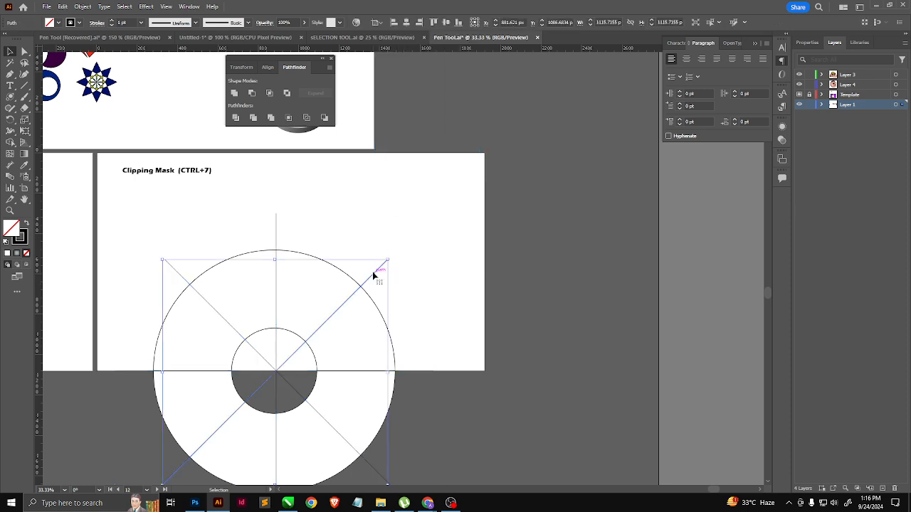
Step: Divide the ring along the four lines with Pathfinder's Divide operation and ungroup the resulting pieces
drag(416, 234, 142, 473)
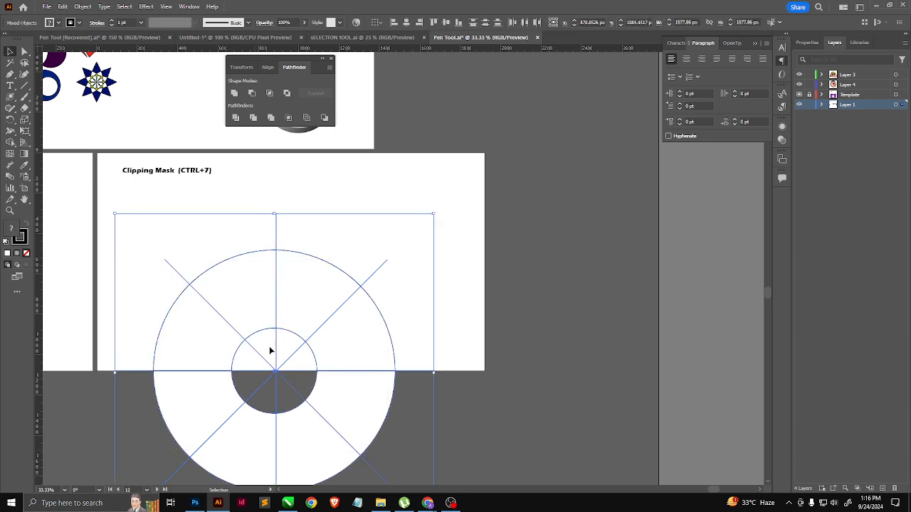
click(237, 119)
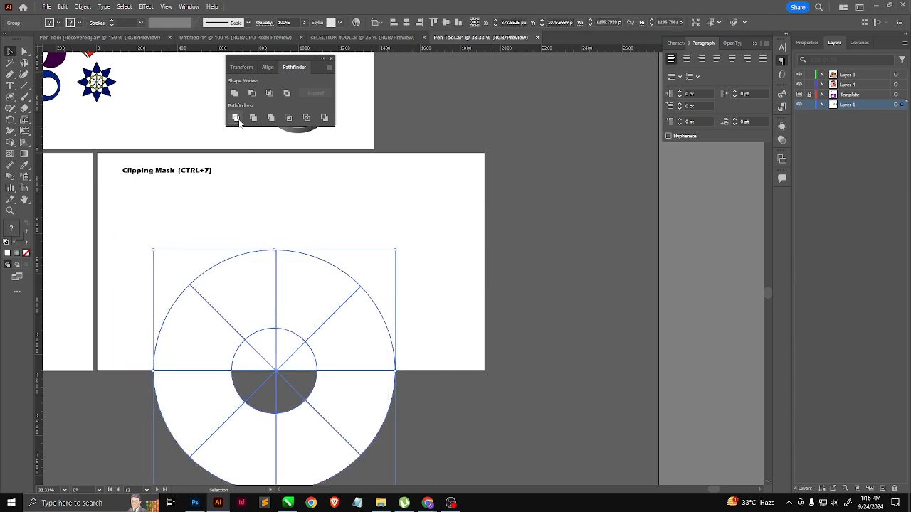
right_click(365, 346)
click(413, 192)
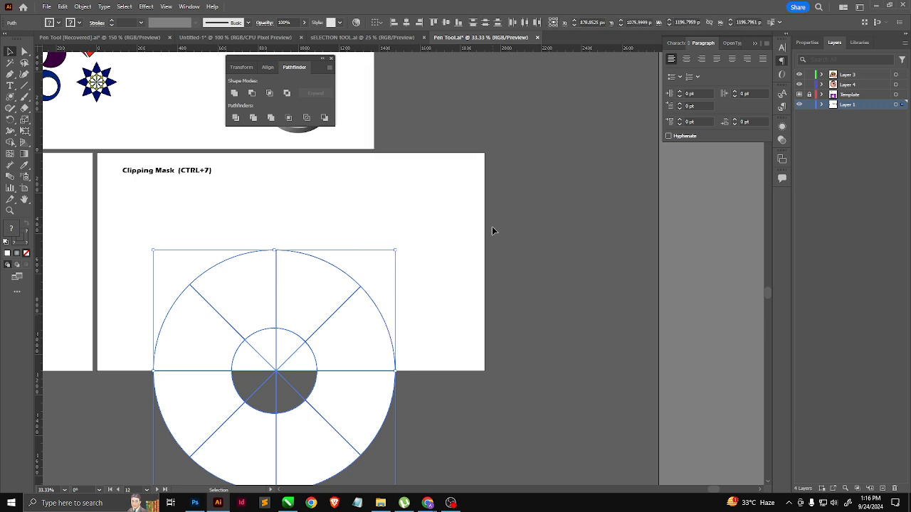
click(491, 226)
Step: Delete the four ring segments that lie below the artboard, leaving the upper half
click(335, 411)
key(Delete)
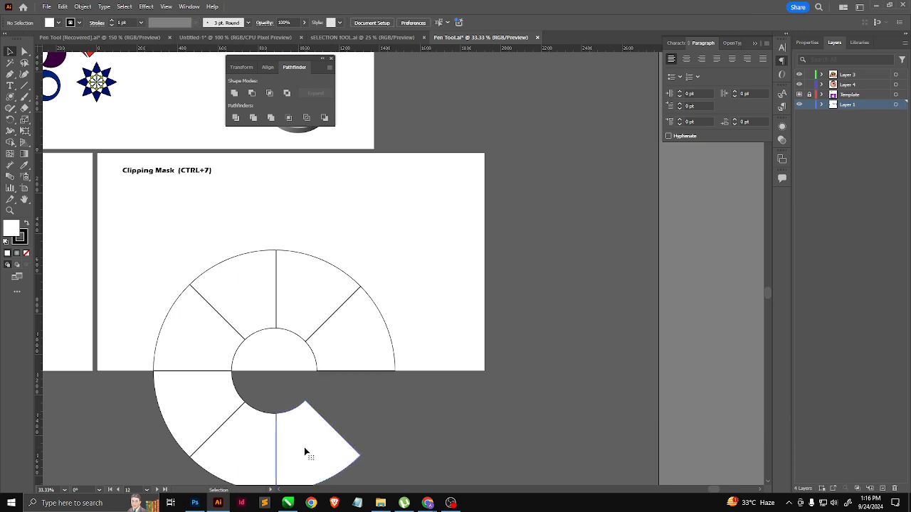
key(Delete)
click(260, 442)
key(Delete)
click(202, 401)
key(Delete)
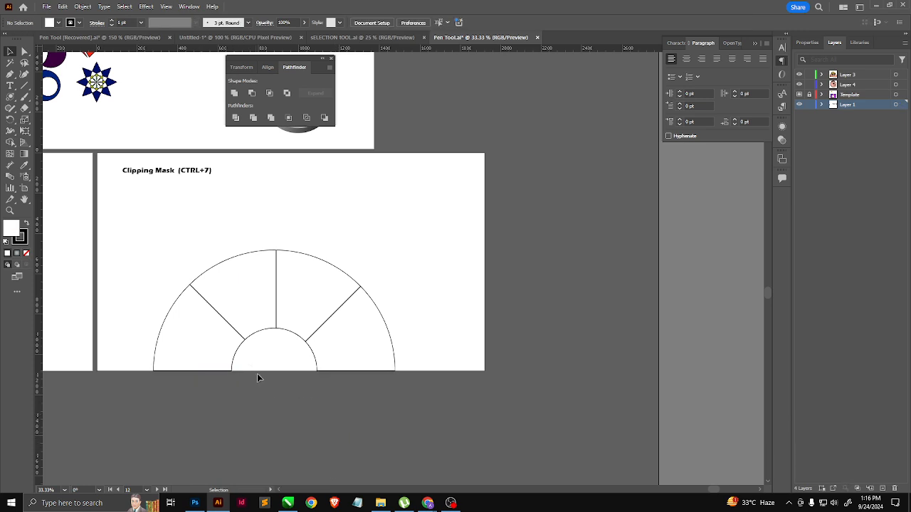
Step: Delete the unfilled wedges in the ring's central hole and check that the remaining segments can be selected individually
click(274, 408)
shift+click(277, 366)
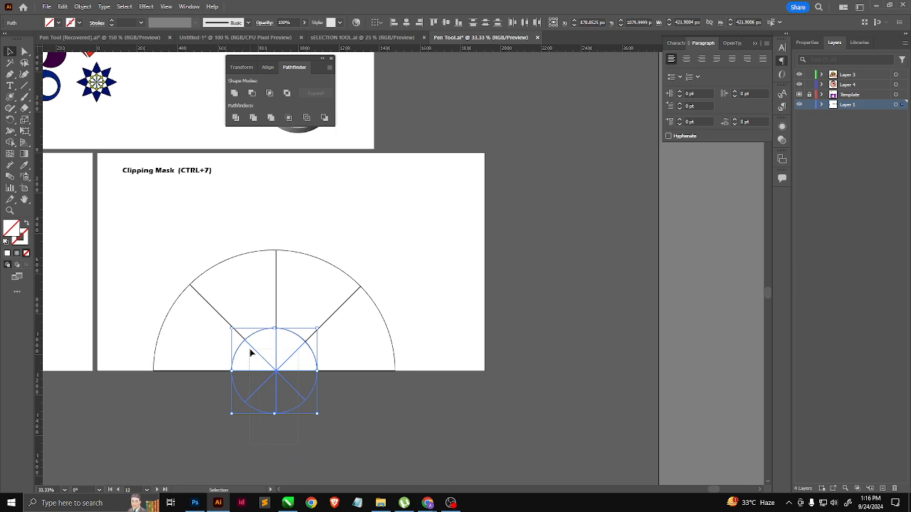
key(Delete)
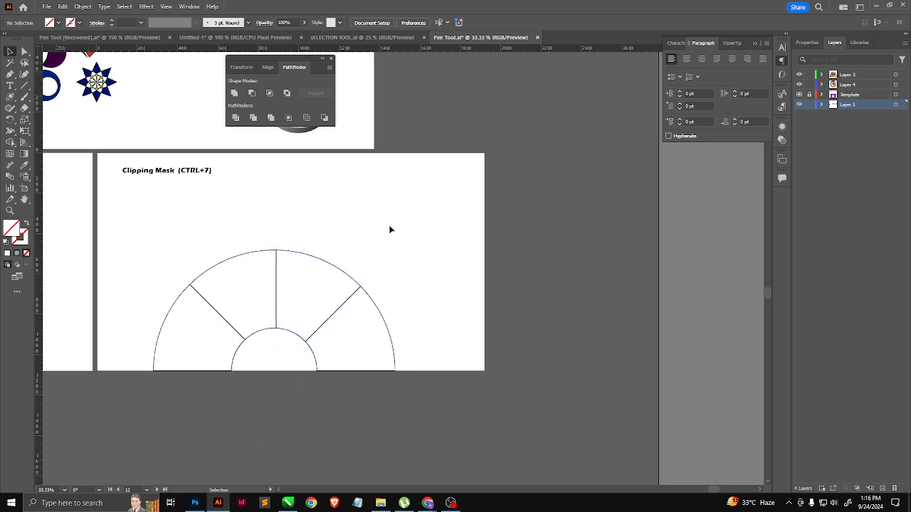
click(338, 309)
click(276, 286)
click(222, 316)
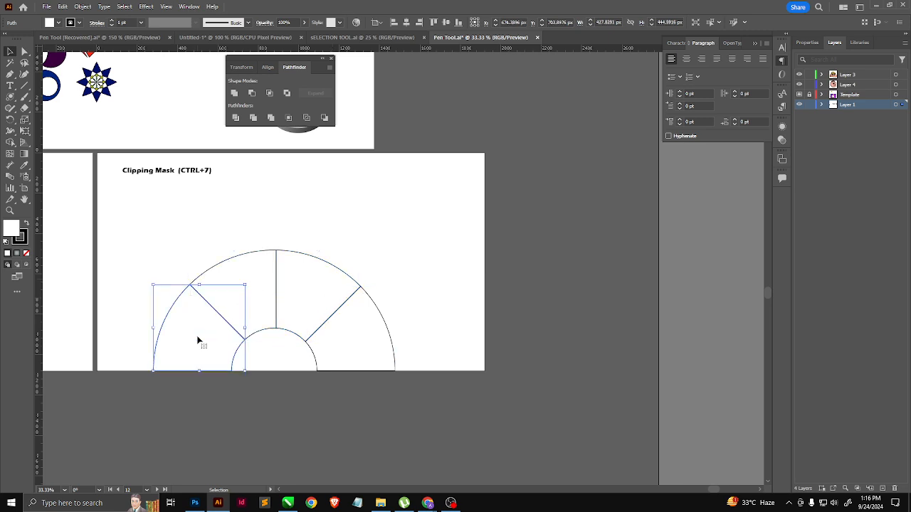
Step: Load ai-generated-8602228_1920, seagull-7991991_1920, bird-6607863_1920 and bird-8200917 from the Downloads folder as linked images for placing
click(48, 7)
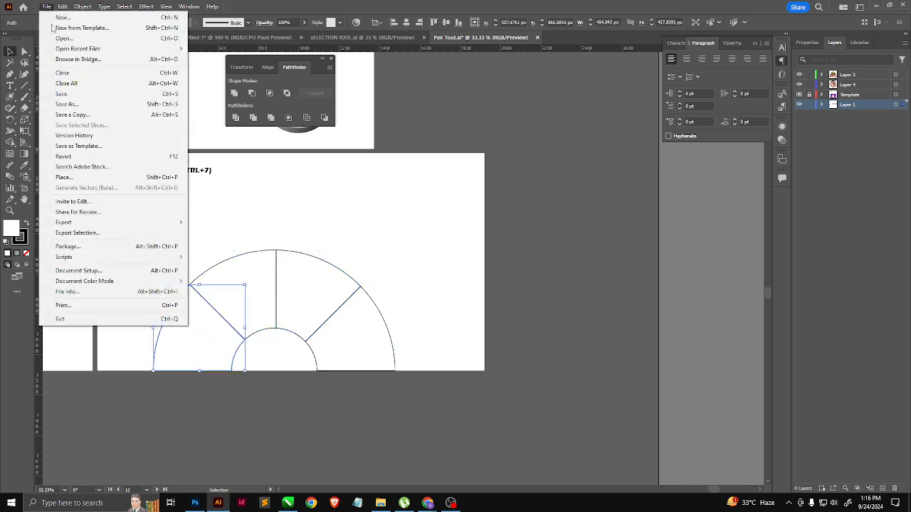
click(64, 178)
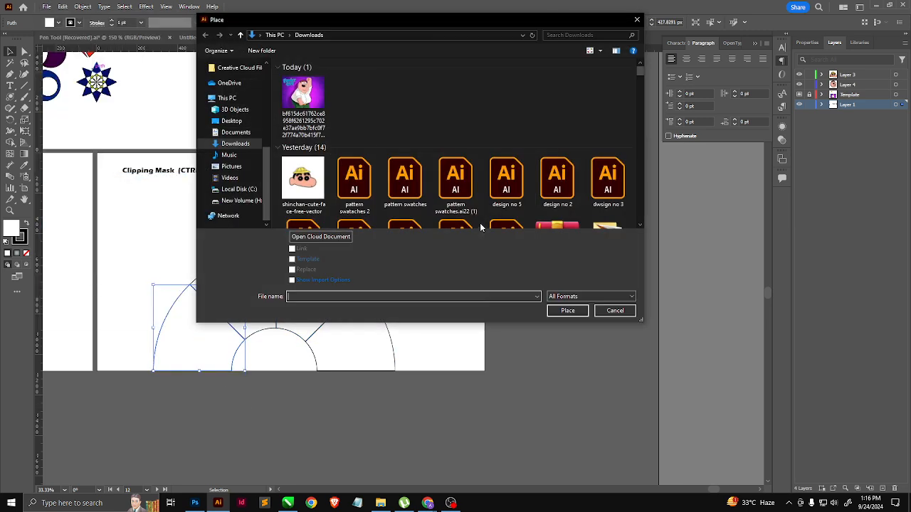
scroll(391, 195, down, 10)
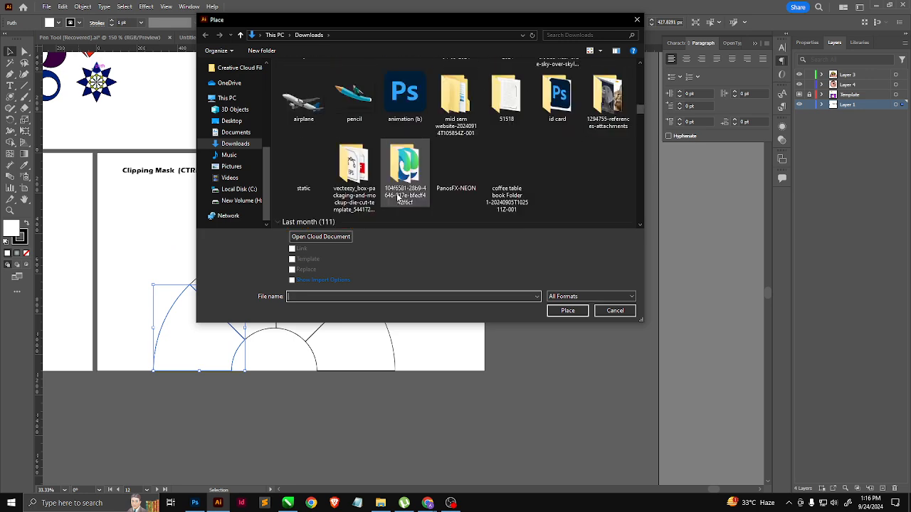
click(316, 127)
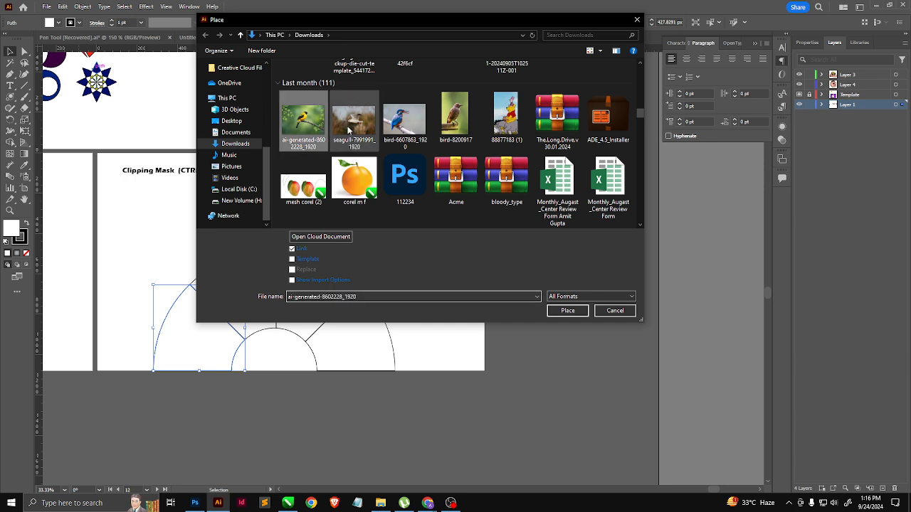
ctrl+click(353, 128)
ctrl+click(392, 128)
scroll(469, 203, up, 2)
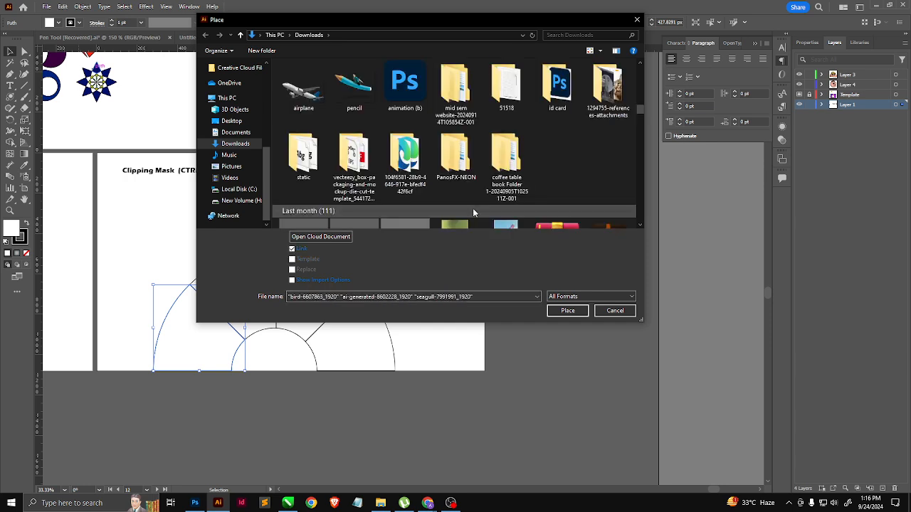
scroll(502, 176, down, 2)
ctrl+click(455, 117)
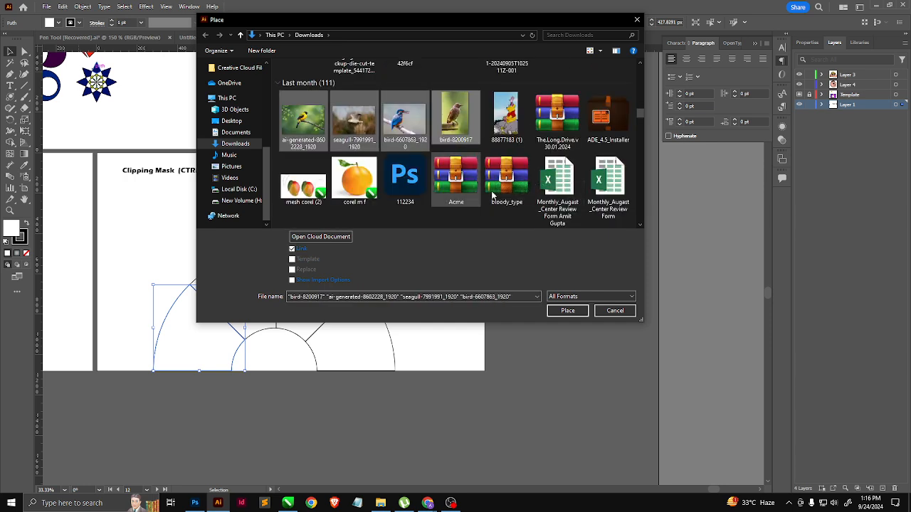
click(567, 311)
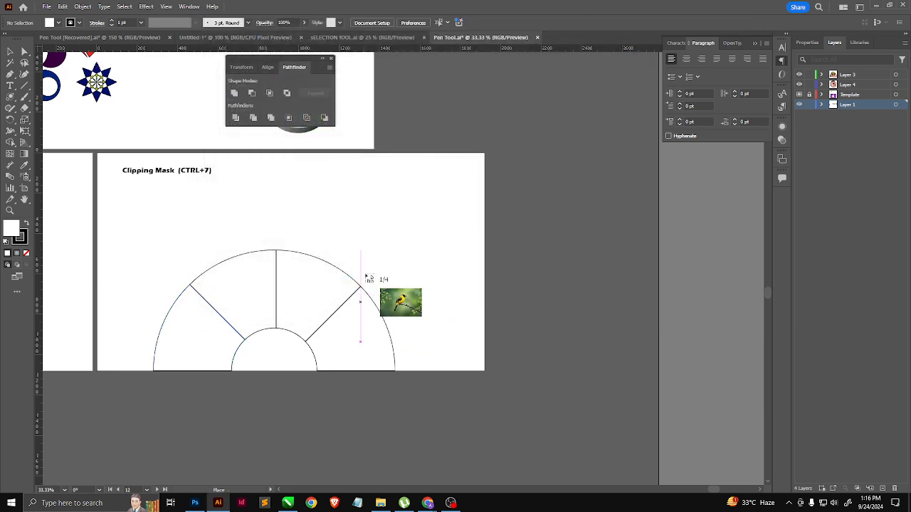
Step: Place the four bird photos at full size in a staggered, overlapping row across the lower part of the half ring
click(172, 309)
click(199, 327)
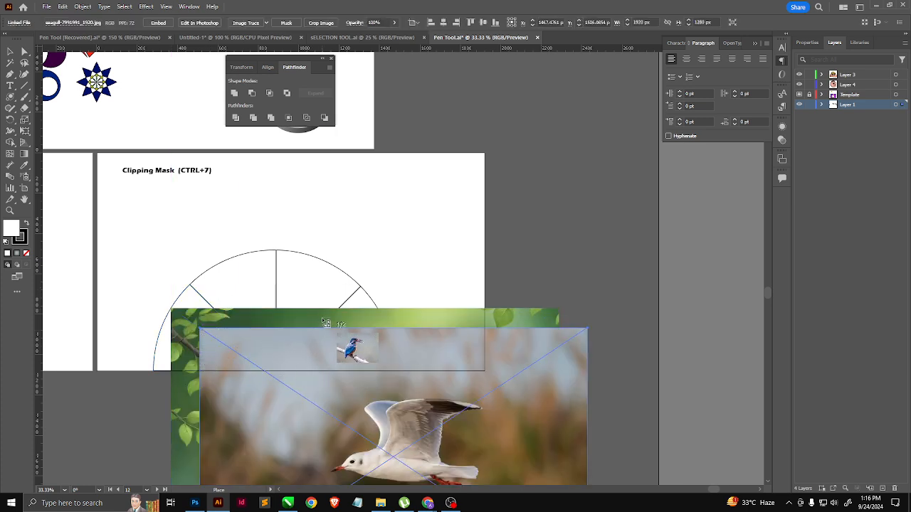
click(322, 318)
click(468, 299)
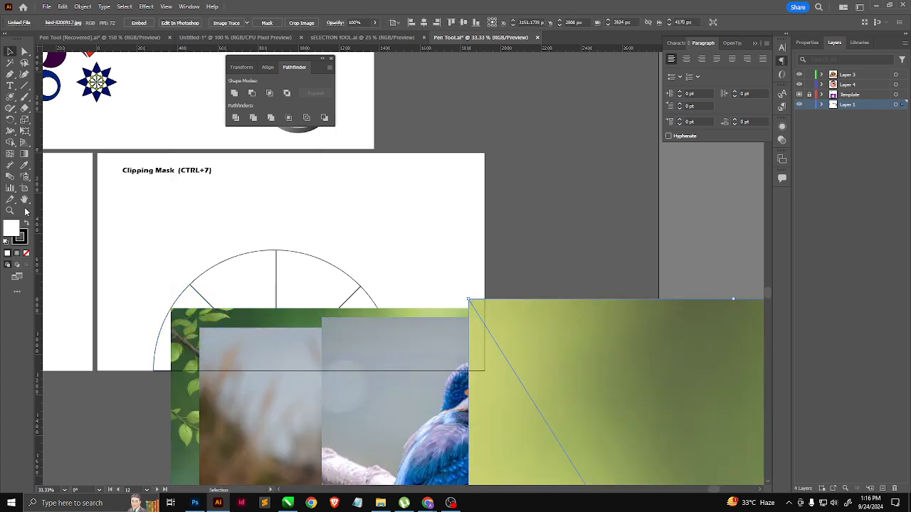
click(161, 343)
shift+click(186, 346)
key(a)
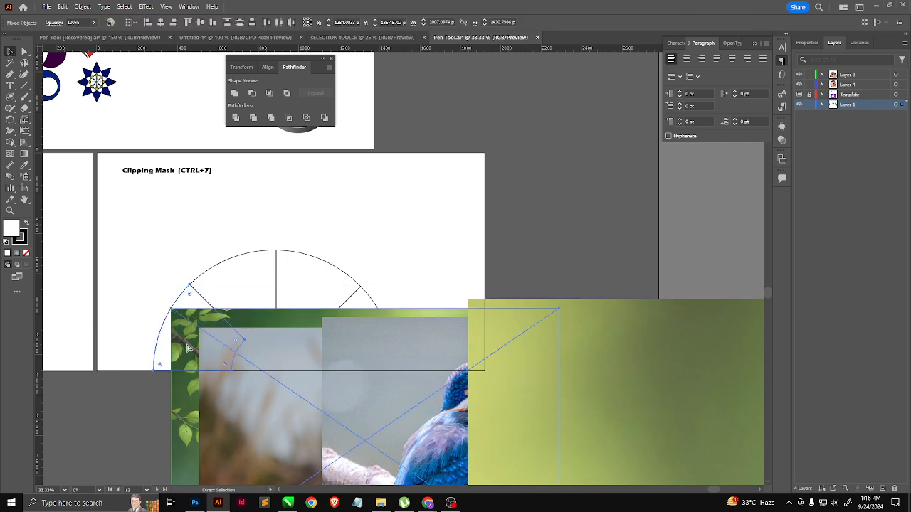
key(v)
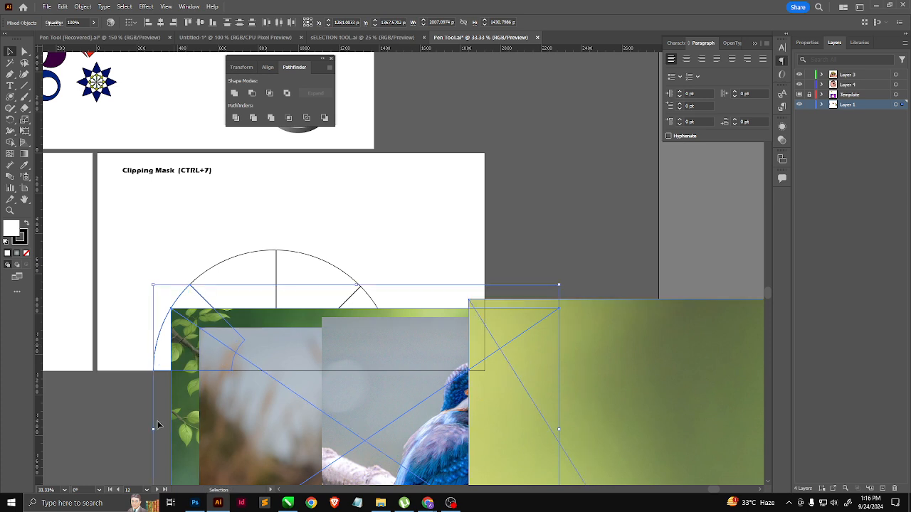
Step: Select all four bird photos and send them backward, behind the half ring's segments
drag(589, 431, 590, 431)
right_click(453, 434)
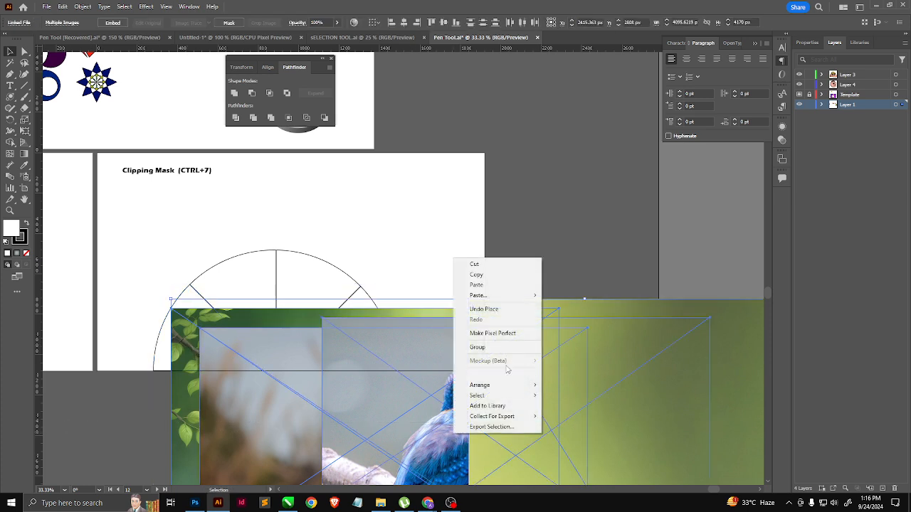
click(480, 385)
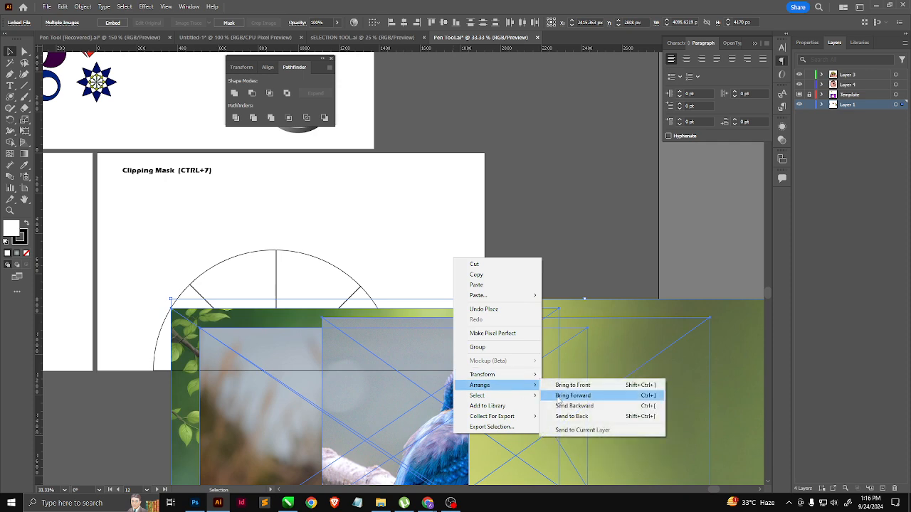
click(566, 409)
click(131, 377)
Step: Make clipping masks of ai-generated-8602228_1920 with the leftmost ring segment and of seagull-7991991_1920 with the second segment
click(176, 347)
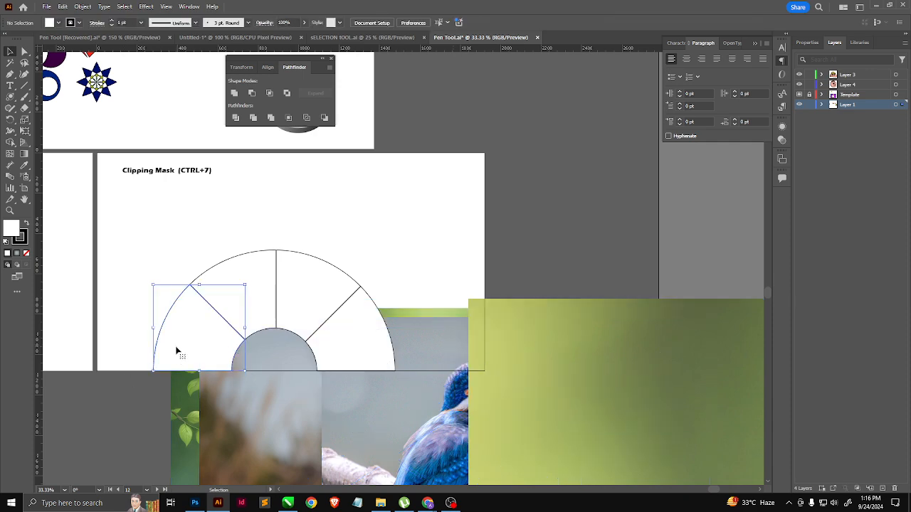
shift+click(190, 405)
key(ctrl+7)
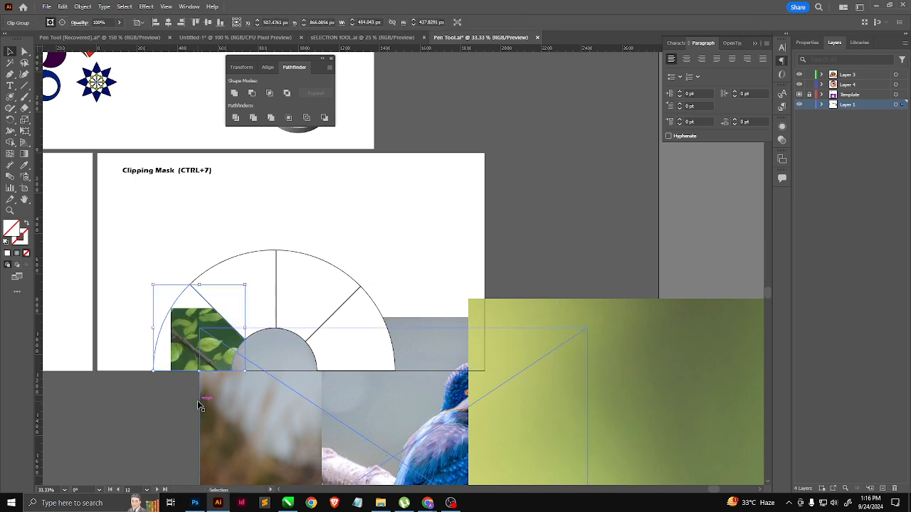
click(260, 287)
shift+click(272, 425)
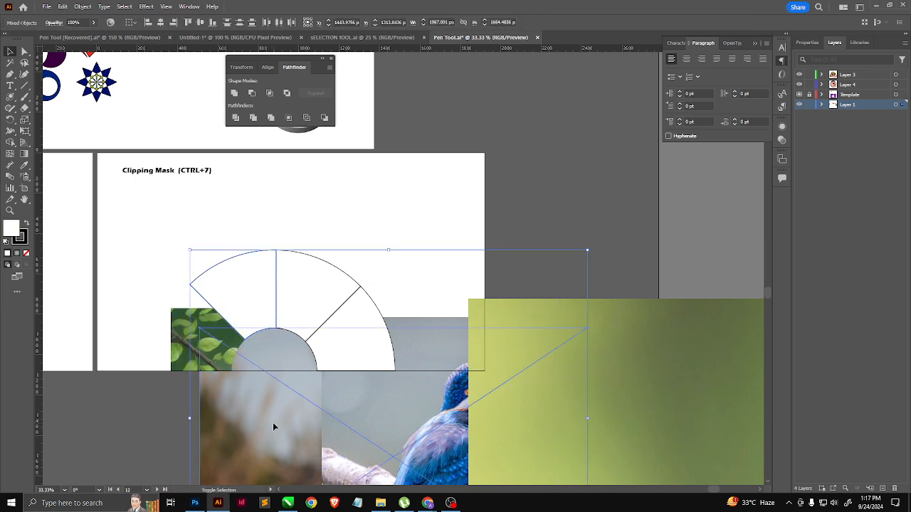
Step: Make clipping masks of bird-6607863_1920 with the third ring segment and of bird-8200917 with the rightmost segment
click(322, 333)
shift+click(374, 414)
key(a)
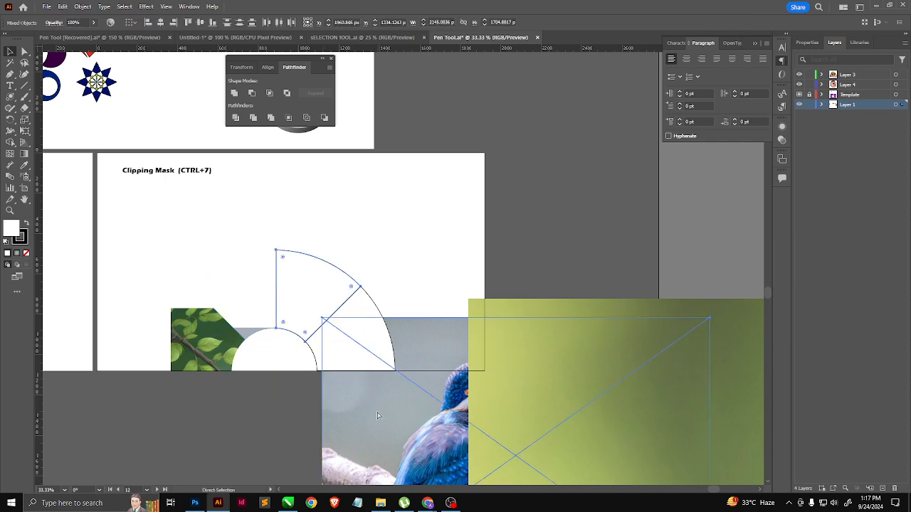
key(ctrl+7)
key(v)
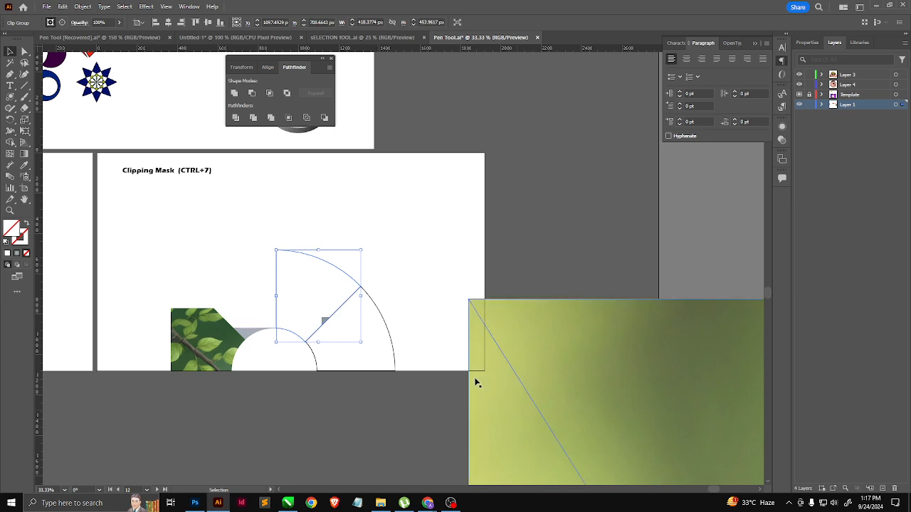
click(359, 358)
shift+click(609, 392)
key(ctrl+7)
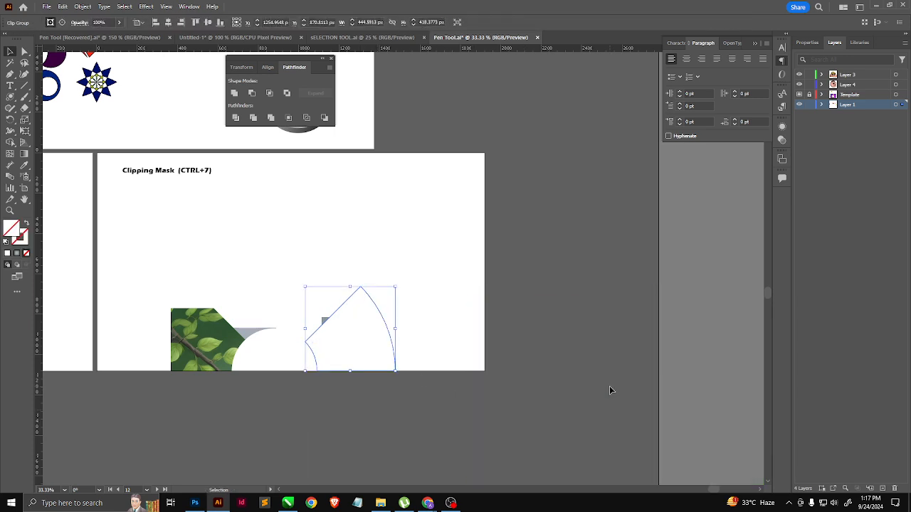
Step: Isolate the leftmost clip group and shrink and reposition its photo so the yellow bird fills the segment, then leave isolation
double_click(209, 346)
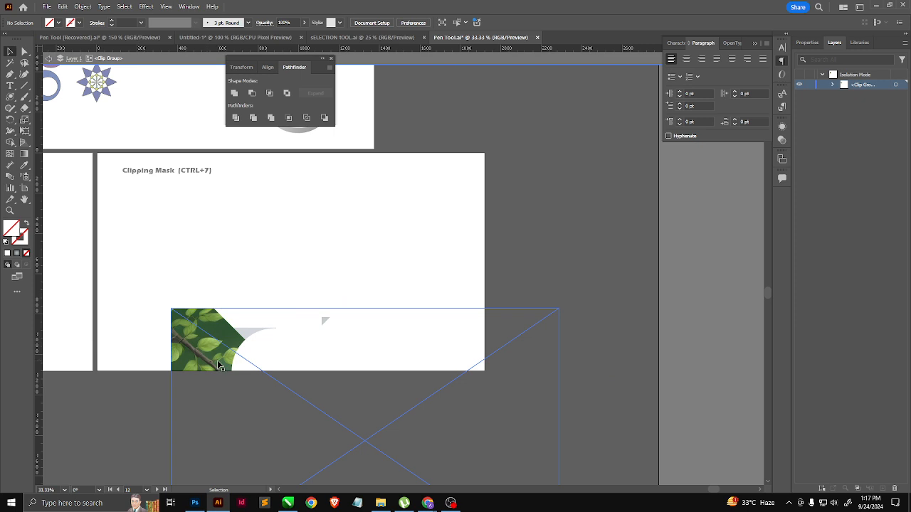
drag(270, 441, 186, 339)
right_click(206, 346)
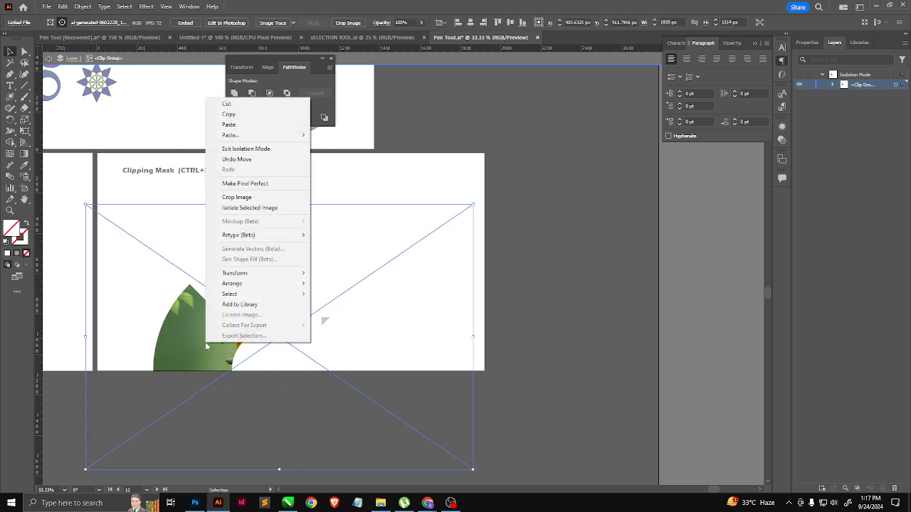
click(358, 422)
drag(473, 470, 209, 342)
drag(139, 239, 186, 326)
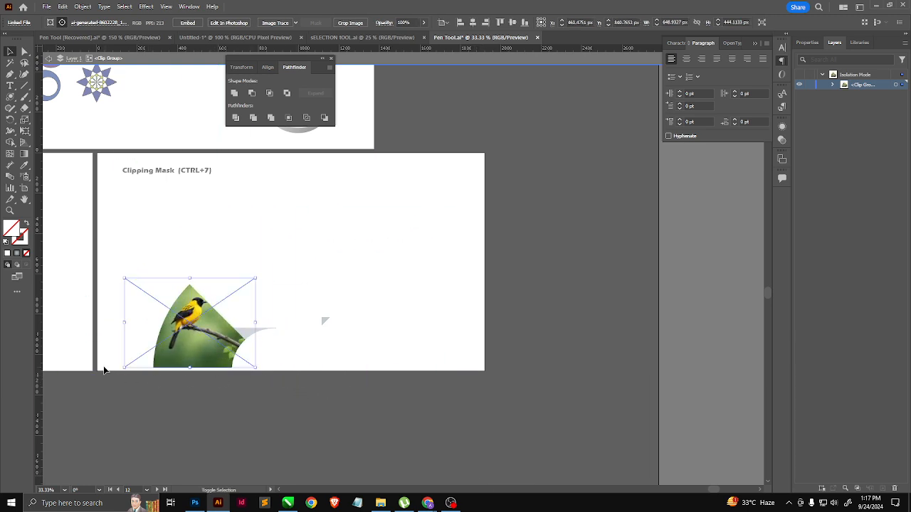
drag(124, 368, 105, 375)
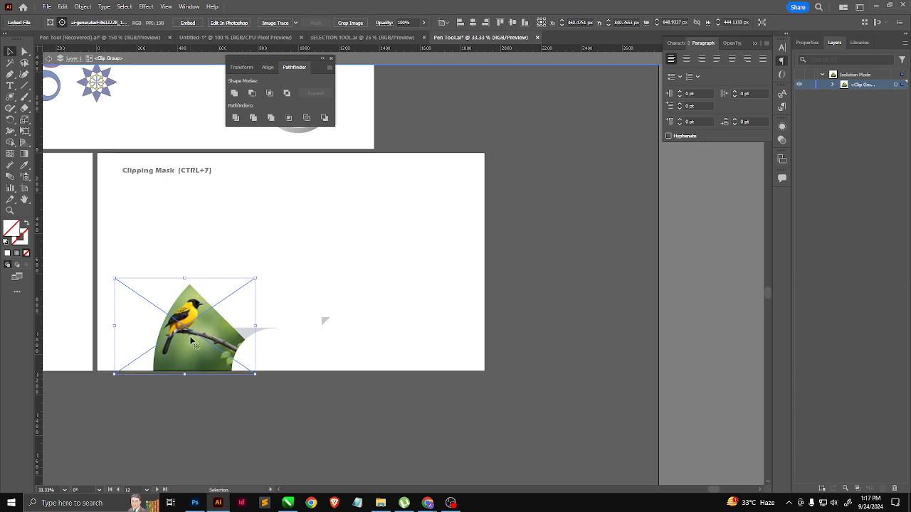
drag(191, 337, 195, 340)
double_click(341, 418)
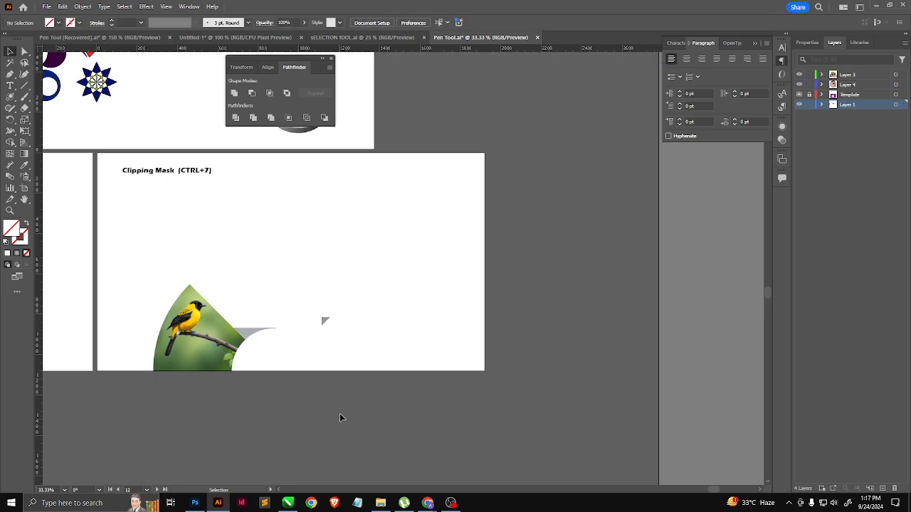
Step: Scale down and move the seagull photo inside the second segment's clip group until the gull fits, then leave isolation
double_click(258, 338)
click(258, 340)
drag(330, 417, 249, 309)
drag(502, 215, 266, 291)
drag(223, 442, 273, 312)
click(407, 409)
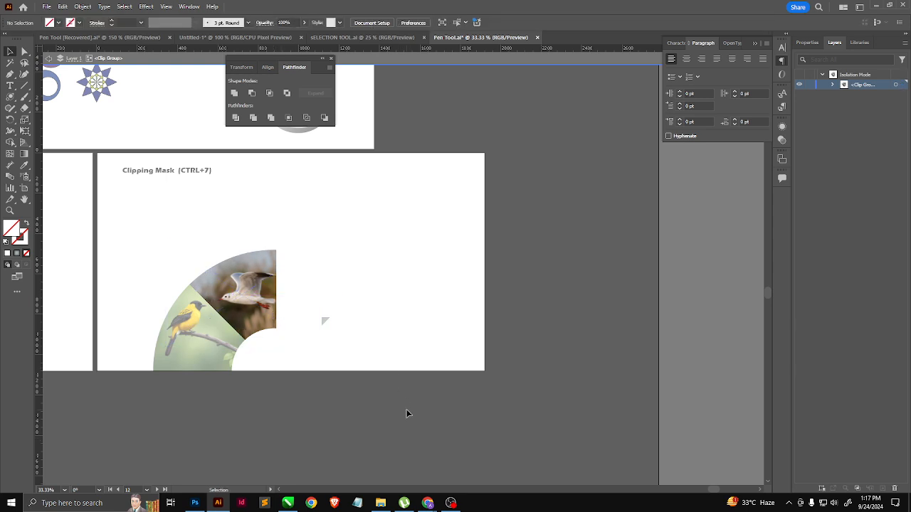
double_click(419, 375)
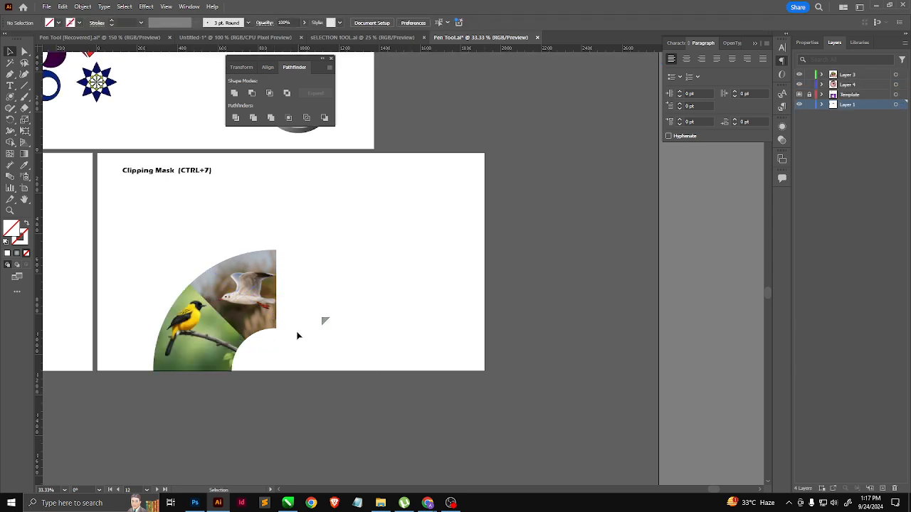
Step: Scale the kingfisher photo in the third segment's clip group to about 798 px wide and move the bird into the segment
click(325, 320)
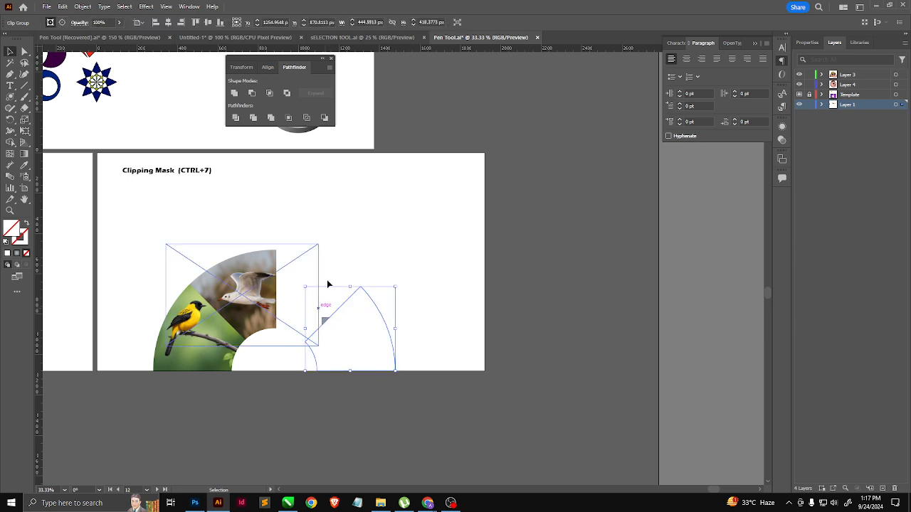
drag(339, 259, 311, 283)
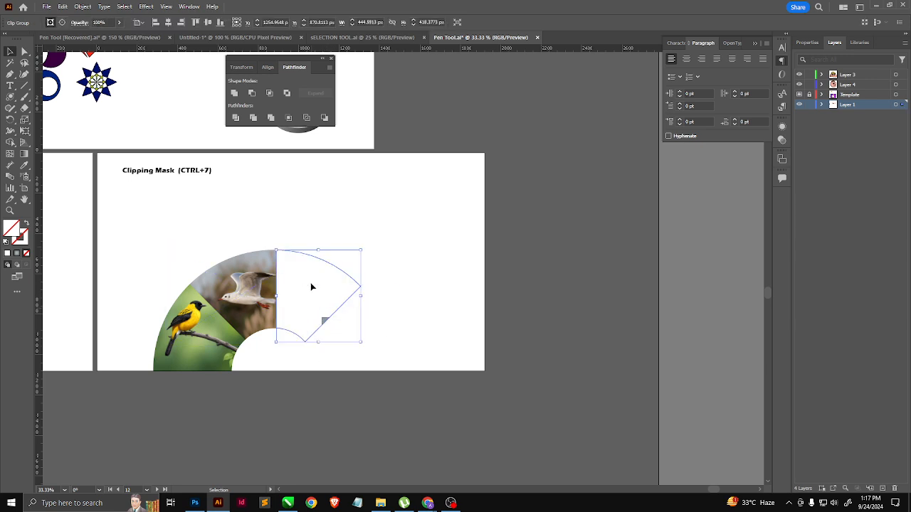
double_click(322, 320)
drag(322, 320, 211, 208)
drag(397, 382, 301, 321)
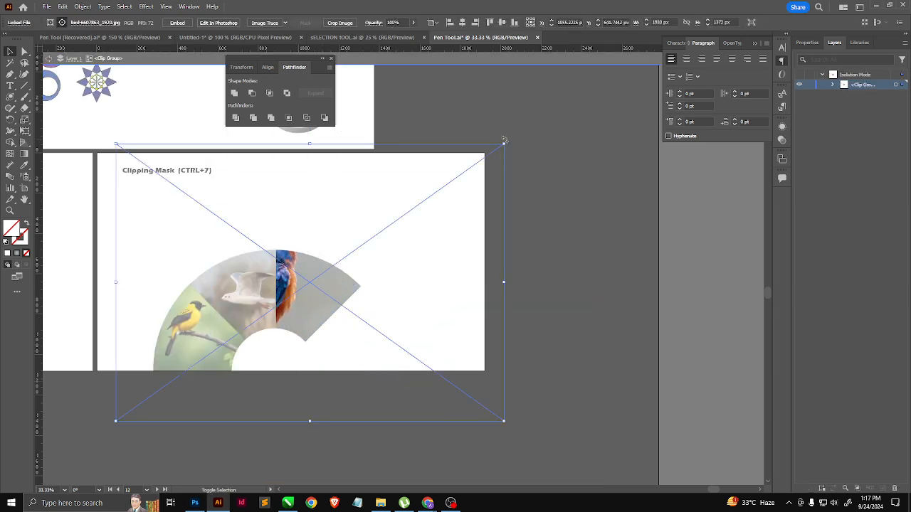
drag(503, 144, 414, 225)
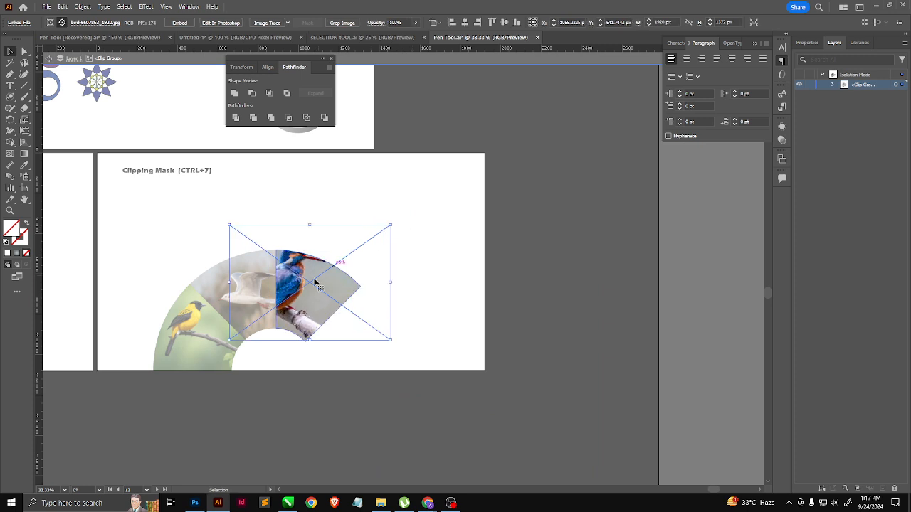
drag(312, 284, 323, 307)
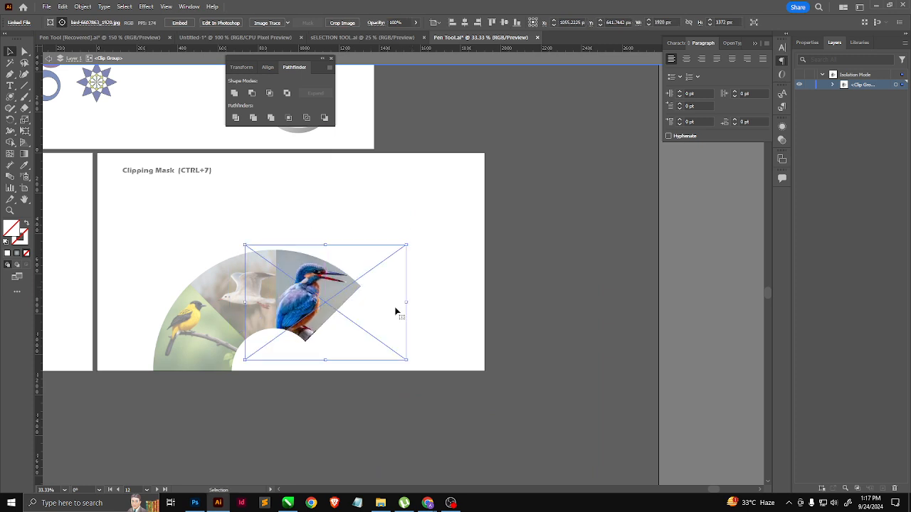
double_click(435, 249)
Step: Isolate the rightmost clip group, shrink its brown bird photo to about 317 px wide and move it into the segment
drag(414, 281, 371, 344)
double_click(390, 336)
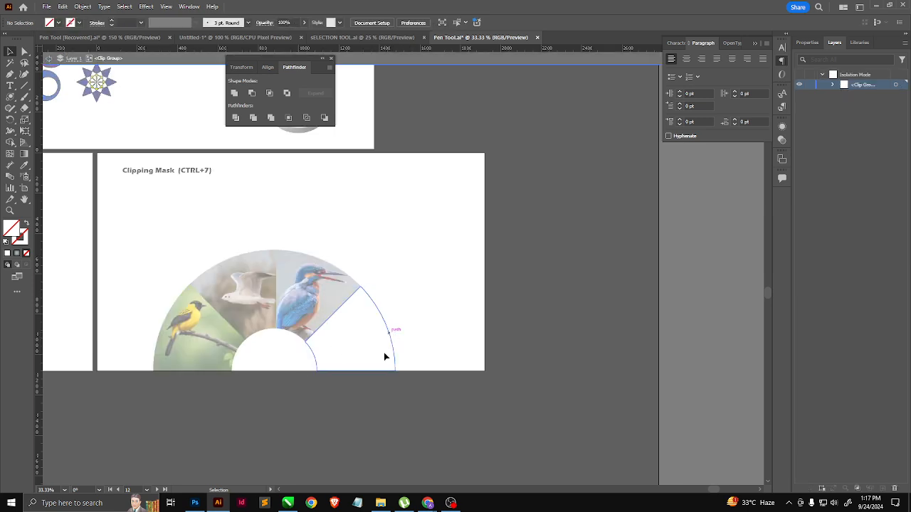
click(377, 457)
drag(463, 466, 326, 253)
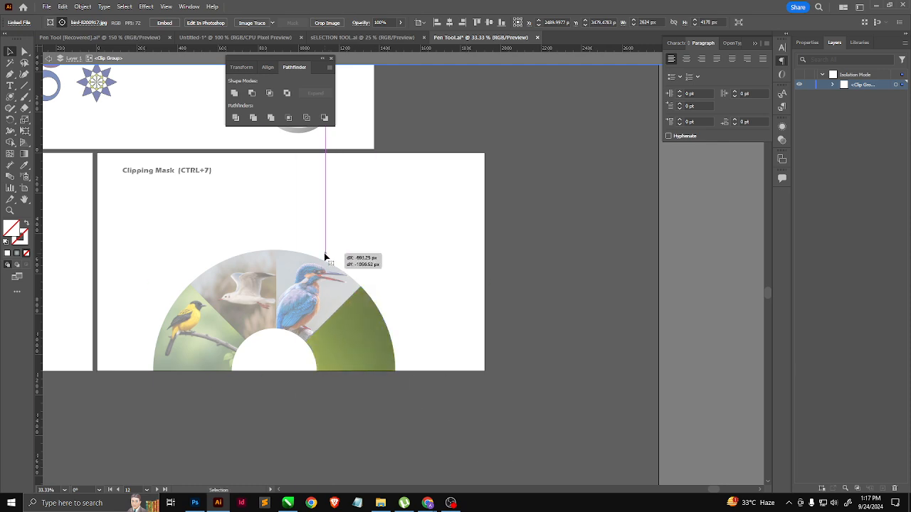
scroll(303, 300, down, 3)
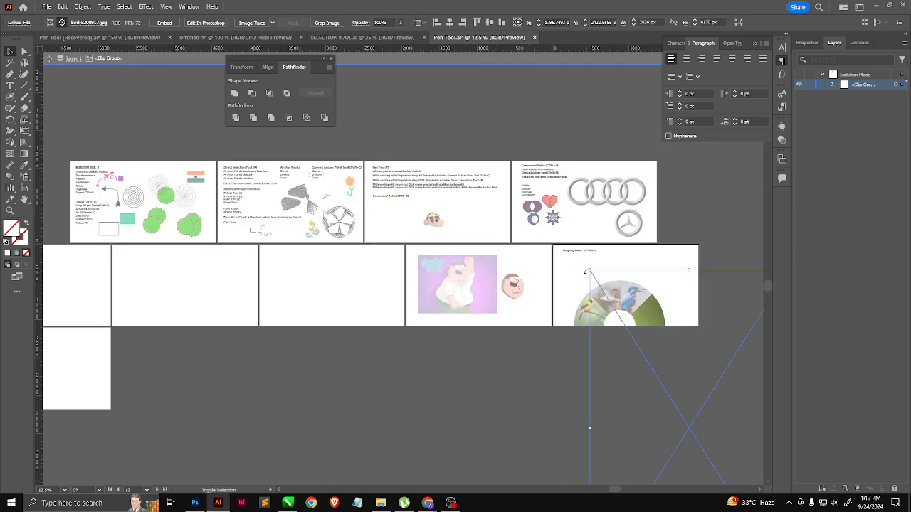
drag(589, 270, 581, 253)
drag(614, 352, 655, 354)
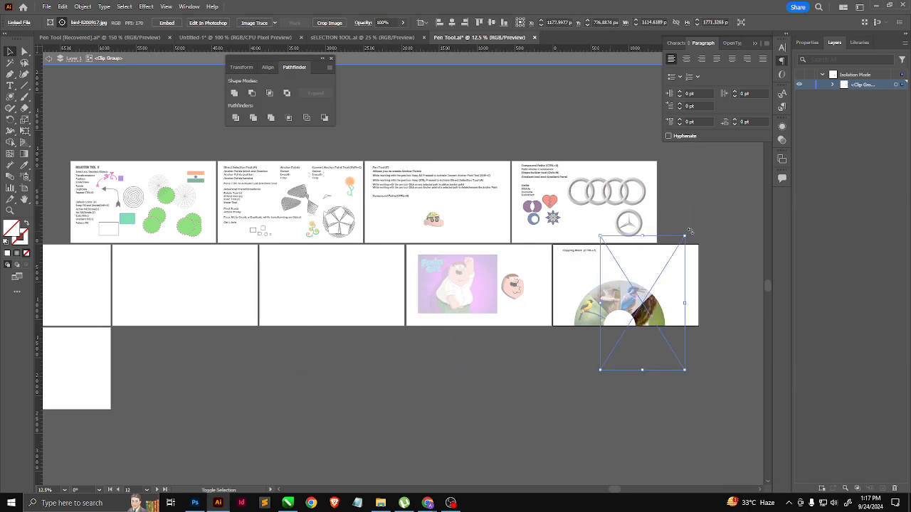
drag(684, 243, 654, 274)
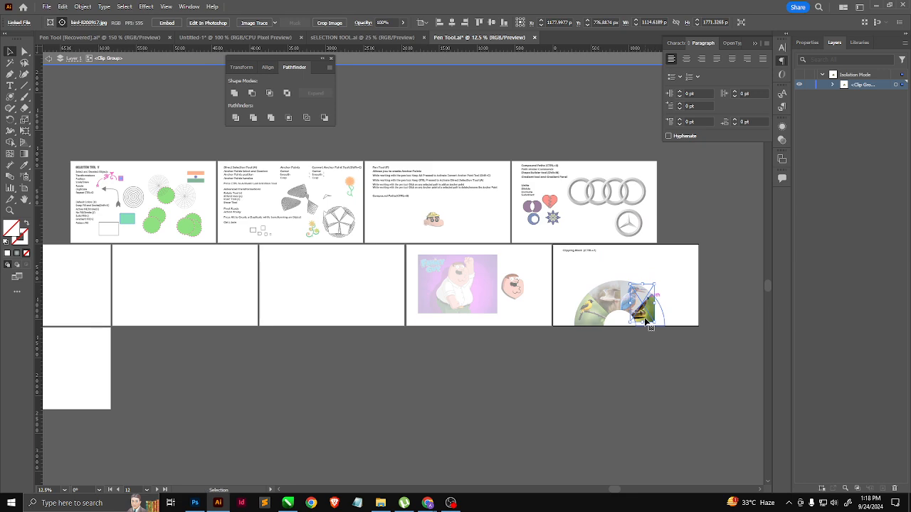
drag(646, 322, 651, 333)
Step: Enlarge the brown bird photo to about 449 px wide, reposition it to fill the rightmost segment, and leave isolation
scroll(651, 333, up, 6)
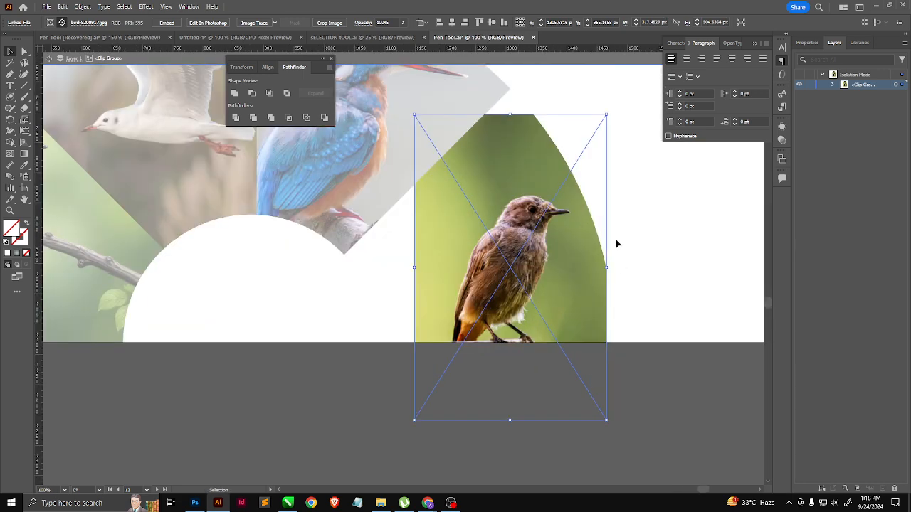
drag(415, 118, 386, 67)
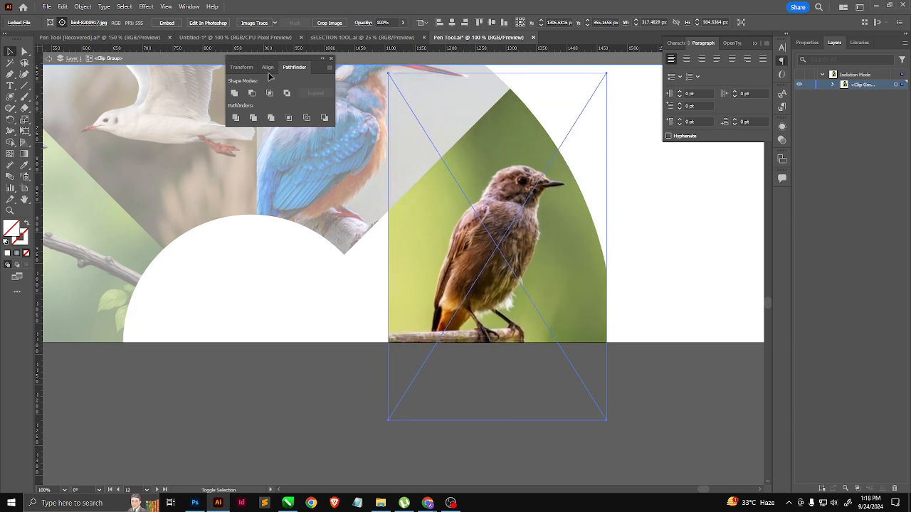
drag(513, 251, 444, 254)
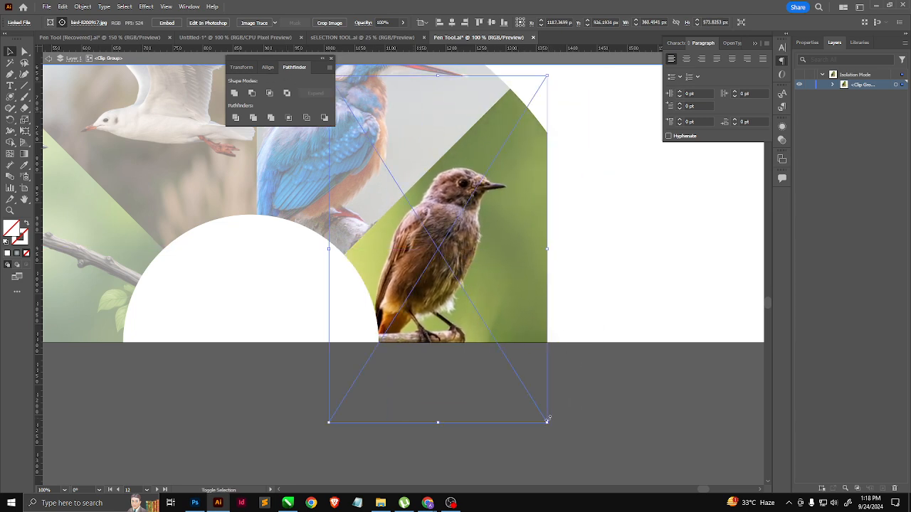
drag(548, 422, 602, 491)
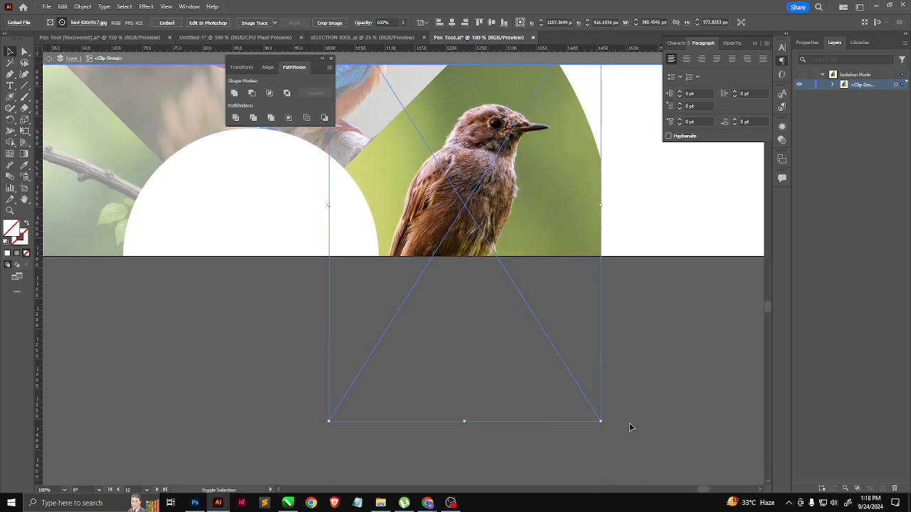
scroll(571, 335, down, 1)
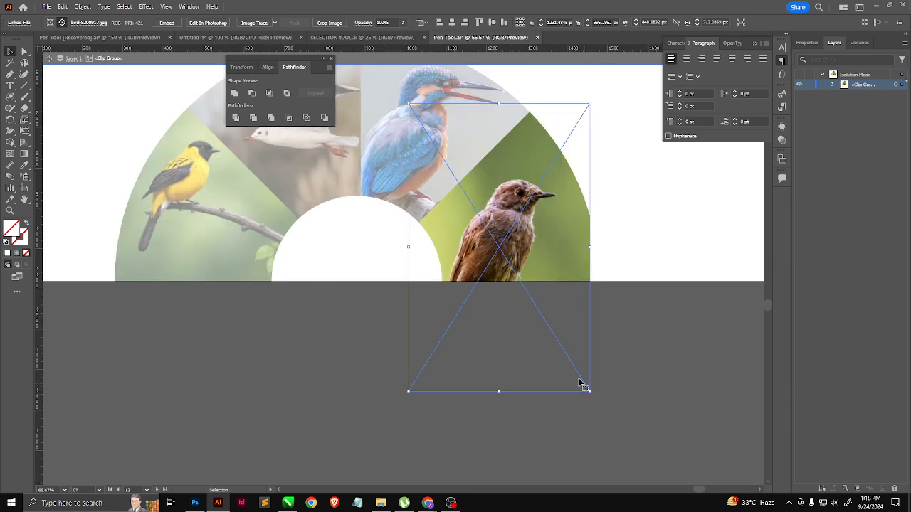
mouse_move(532, 325)
mouse_down()
mouse_move(545, 332)
mouse_move(527, 332)
mouse_move(525, 316)
mouse_up()
scroll(526, 343, down, 1)
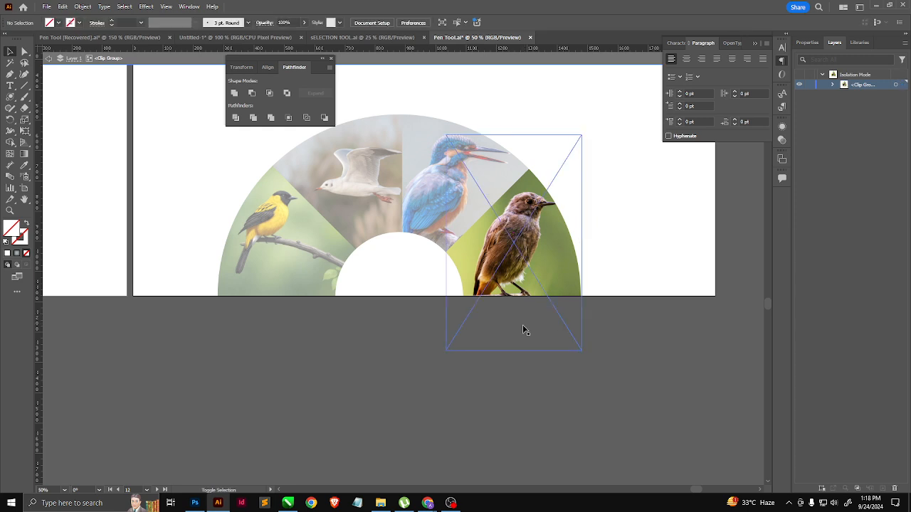
drag(535, 274, 536, 285)
key(Escape)
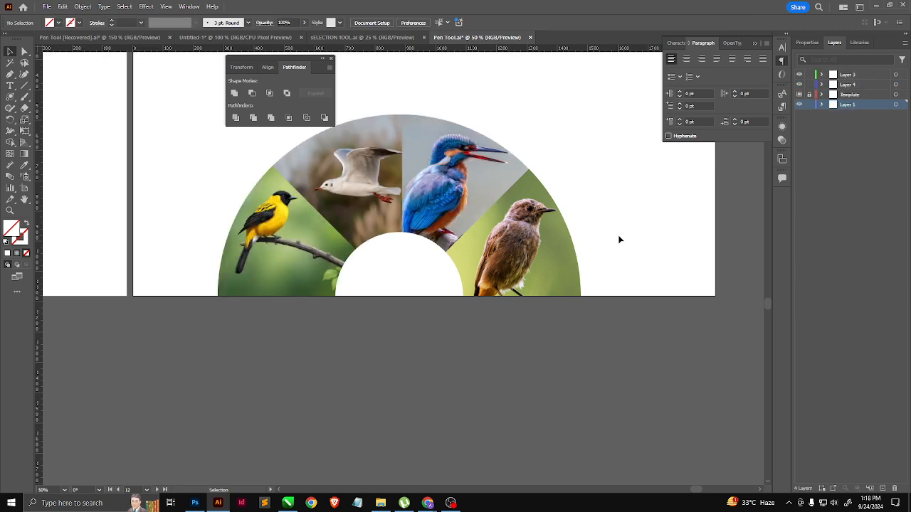
scroll(550, 358, down, 2)
scroll(579, 302, up, 2)
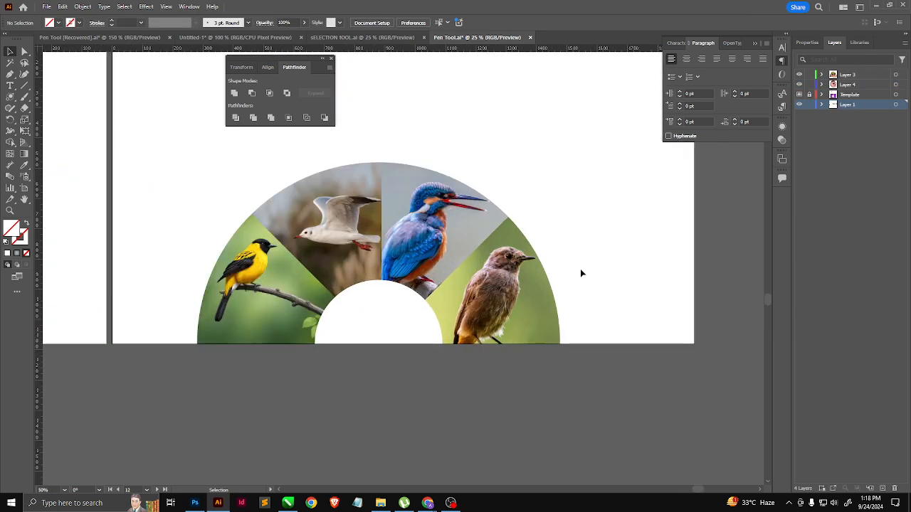
click(236, 289)
click(364, 420)
scroll(405, 344, up, 2)
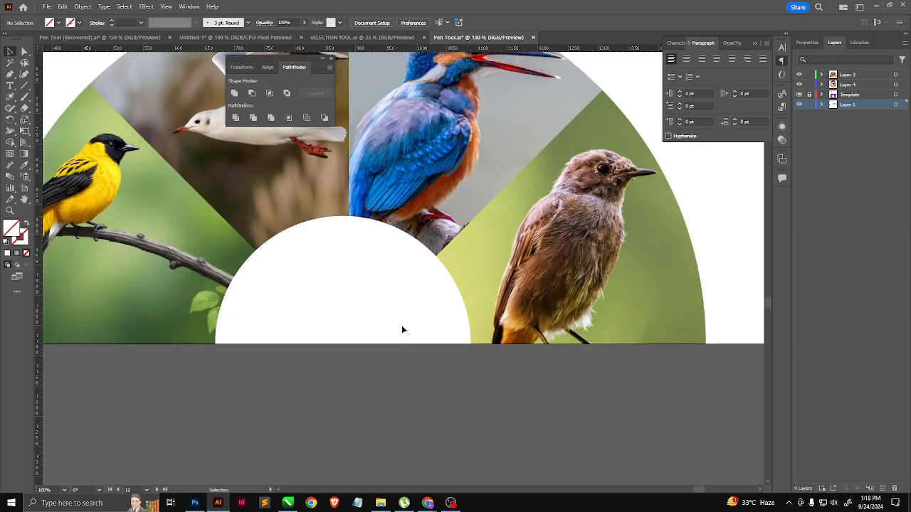
scroll(402, 325, down, 1)
Step: Add point text reading "BIRS OF THE SAME FEATHER FLOCK TOGETHER" in the white half circle beneath the bird photos
click(11, 86)
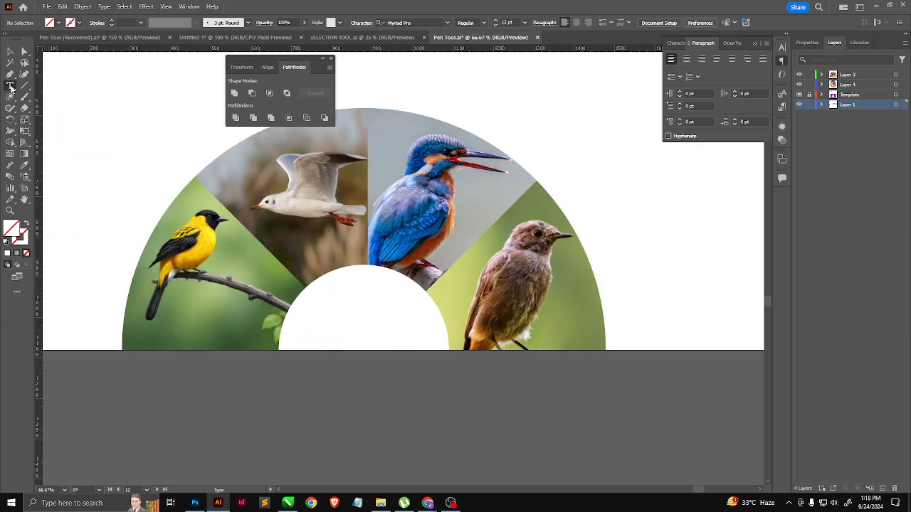
click(331, 323)
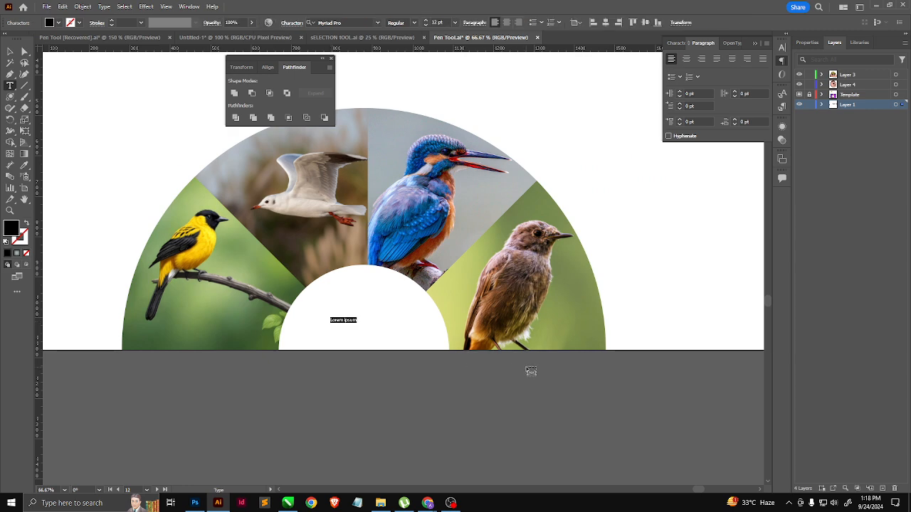
text(BIRS OF THE SA)
text(ME FEATHER)
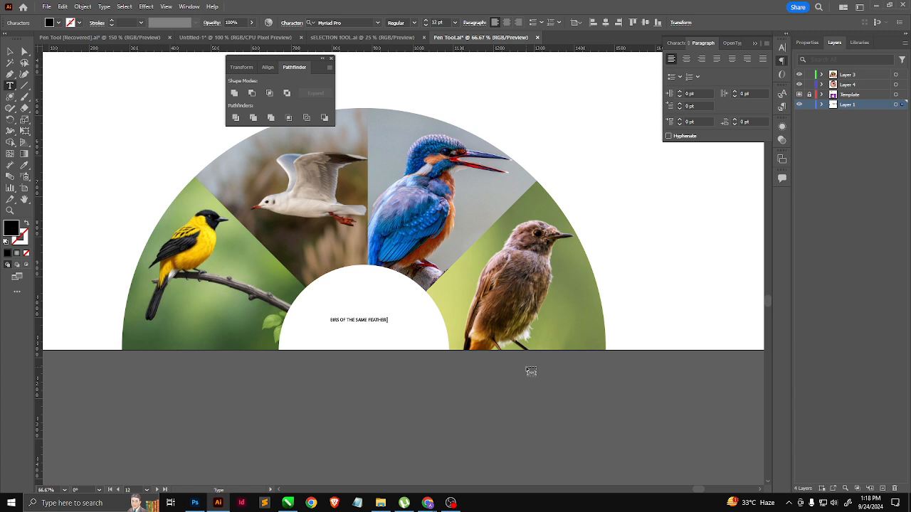
text( FLOCK TOGETHER)
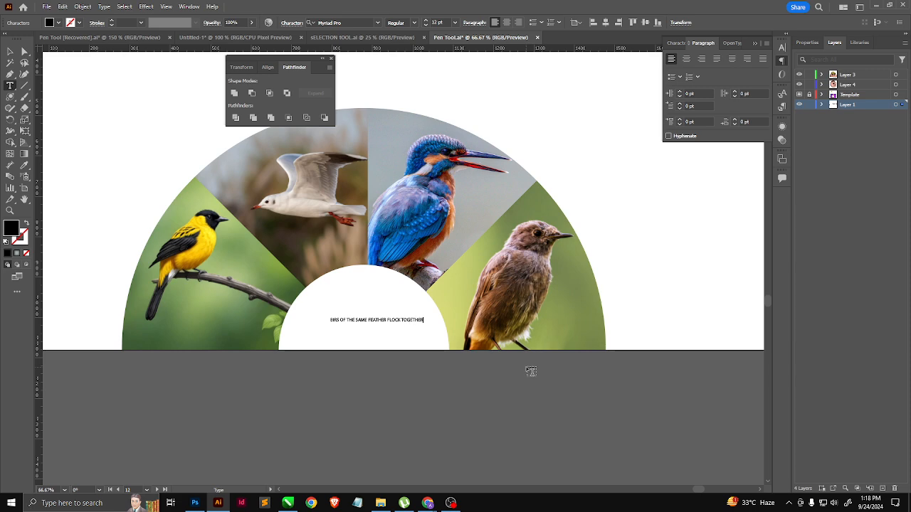
Step: Break the caption into three lines: "BIRS OF THE SAME", "FEATHER FLOCK" and "TOGETHER"
click(368, 320)
key(Return)
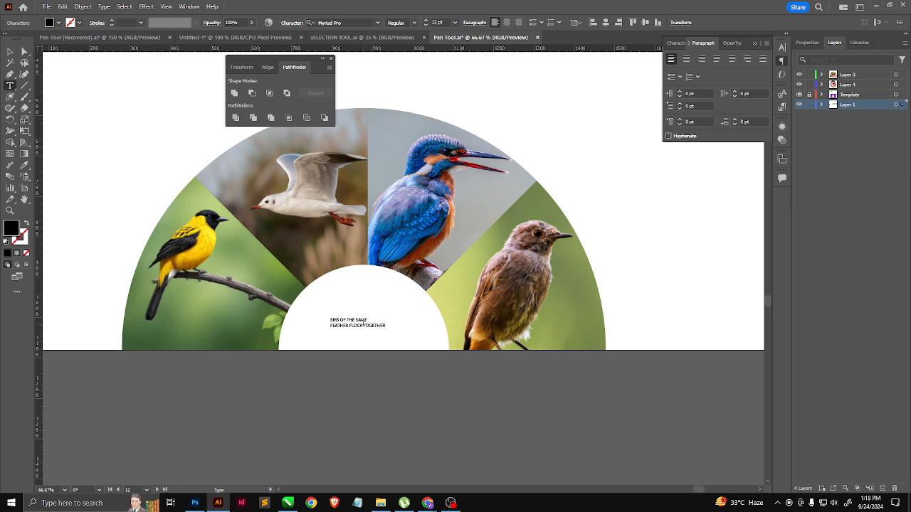
click(364, 325)
key(Return)
Step: Center-align the three-line caption, enlarge it and place it in the middle of the white half circle
click(9, 53)
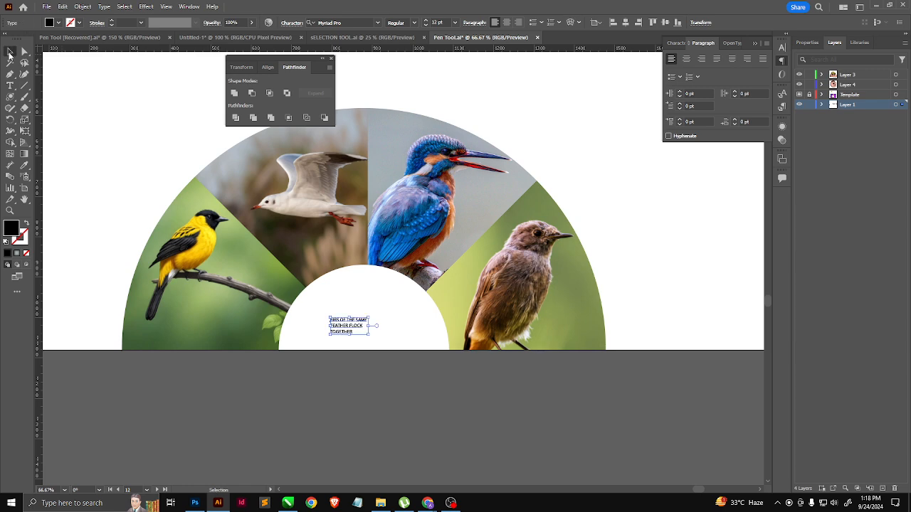
click(505, 22)
drag(350, 317, 378, 322)
click(413, 370)
scroll(306, 411, down, 2)
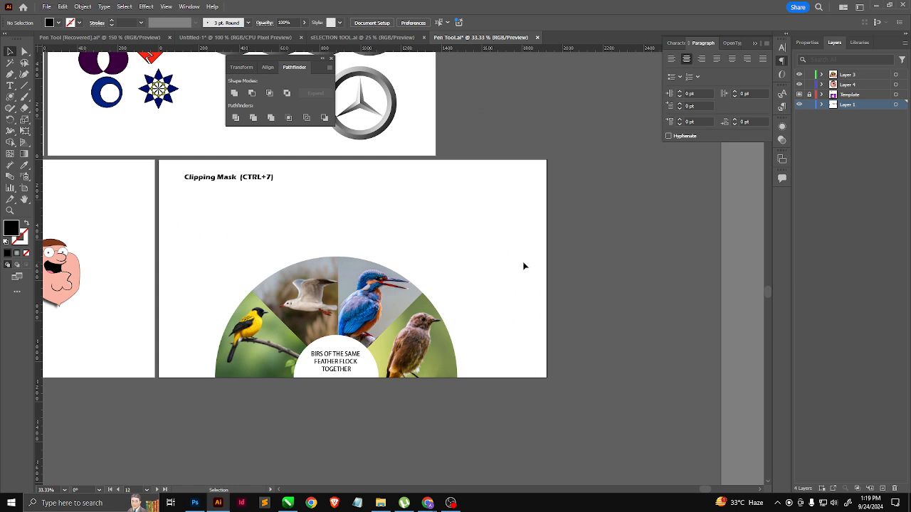
Step: Select all four bird clip groups together and give them a 0.75 pt stroke
click(400, 350)
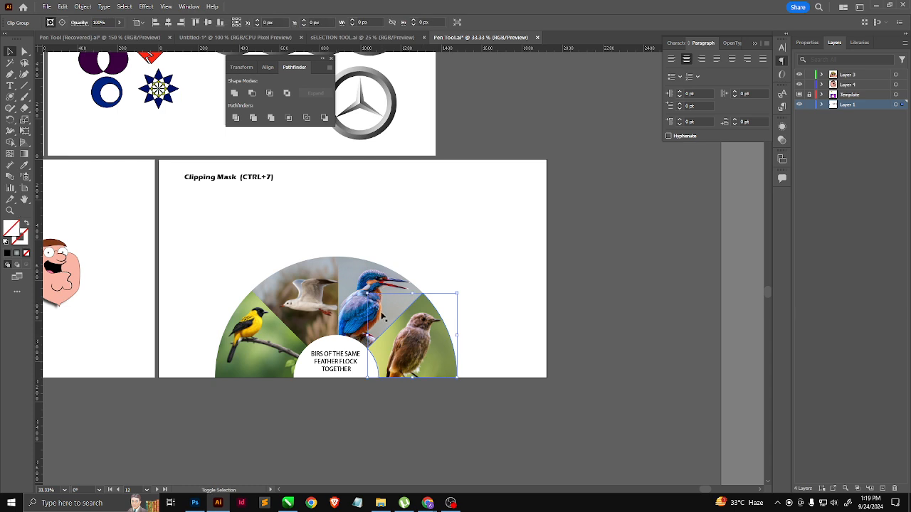
shift+click(364, 309)
shift+click(306, 310)
shift+click(258, 362)
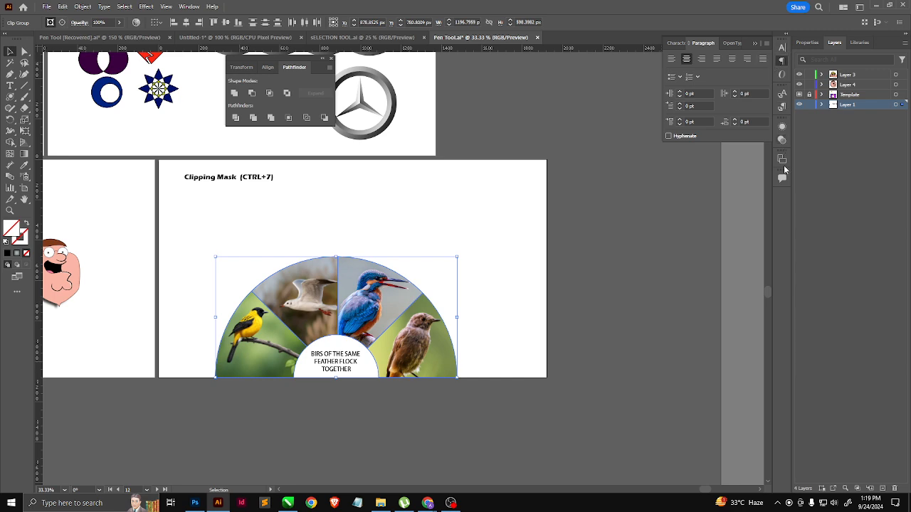
click(168, 9)
mouse_move(189, 7)
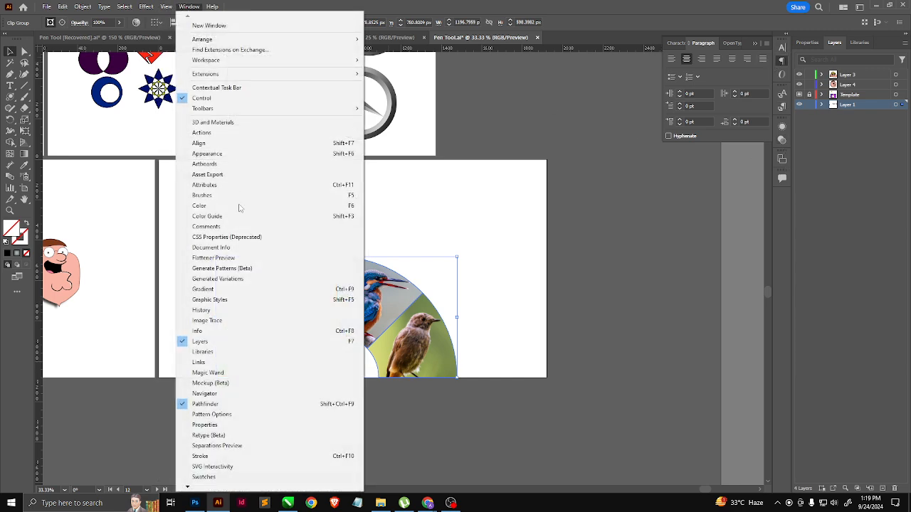
click(213, 456)
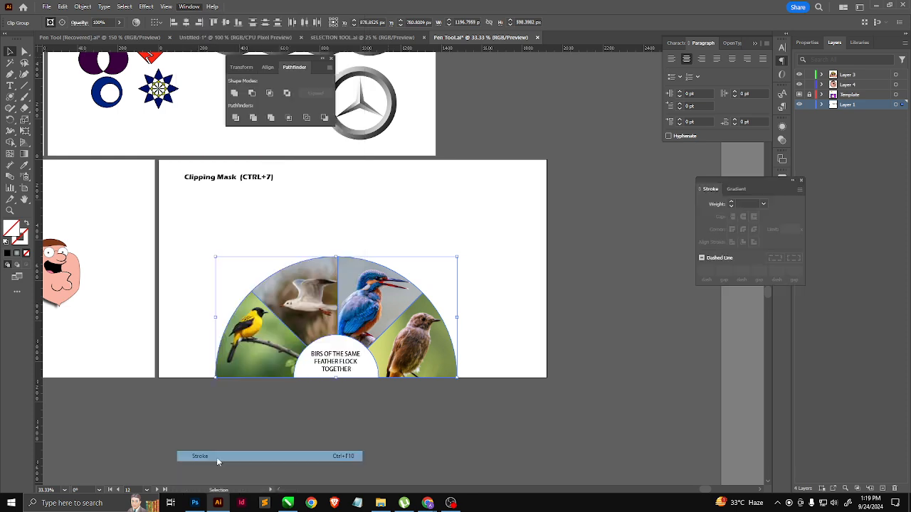
click(732, 203)
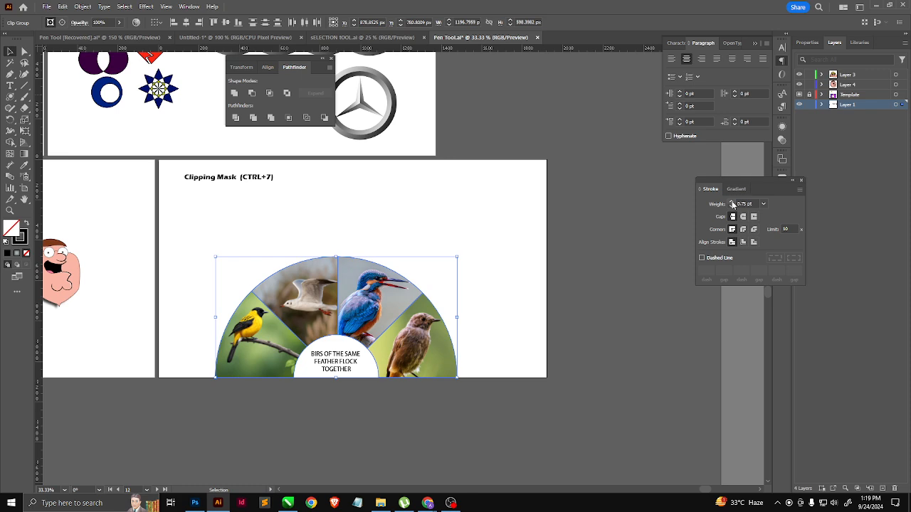
Step: Set the stroke color of the four clip groups to white, FFFFFF
double_click(23, 240)
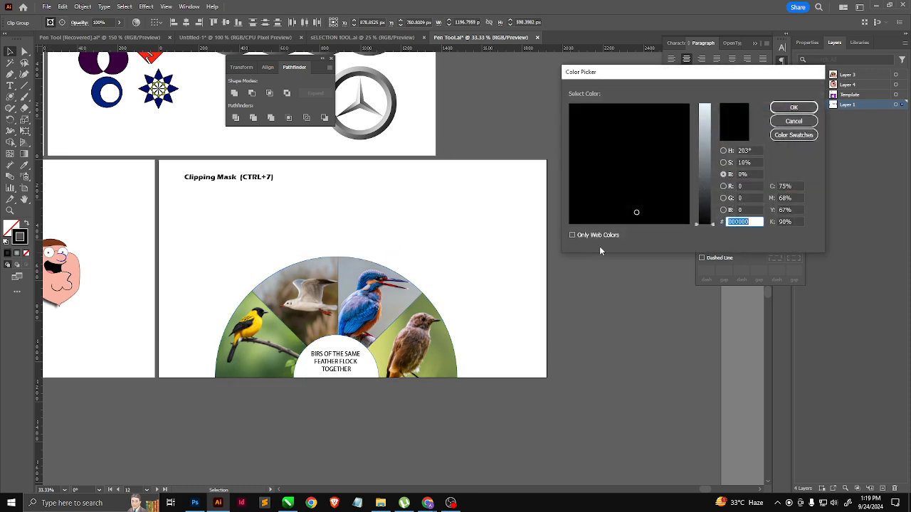
drag(705, 154, 704, 103)
click(572, 222)
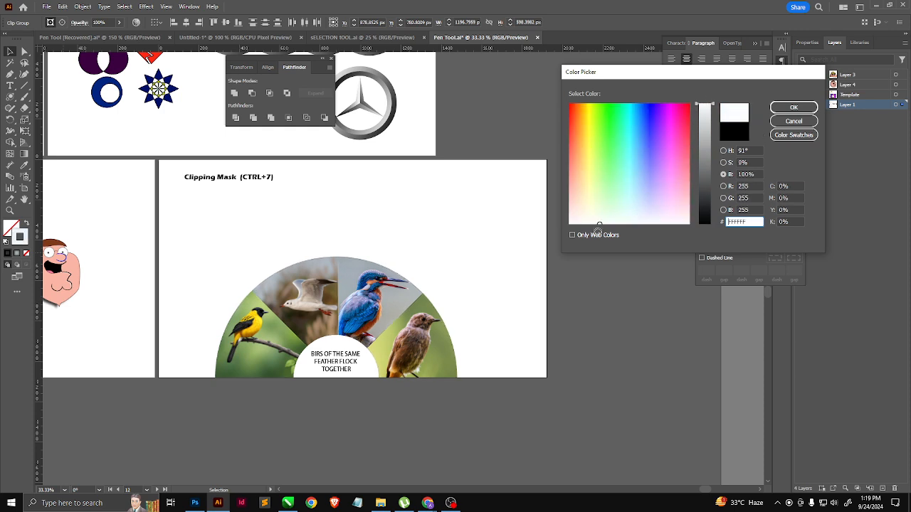
click(793, 108)
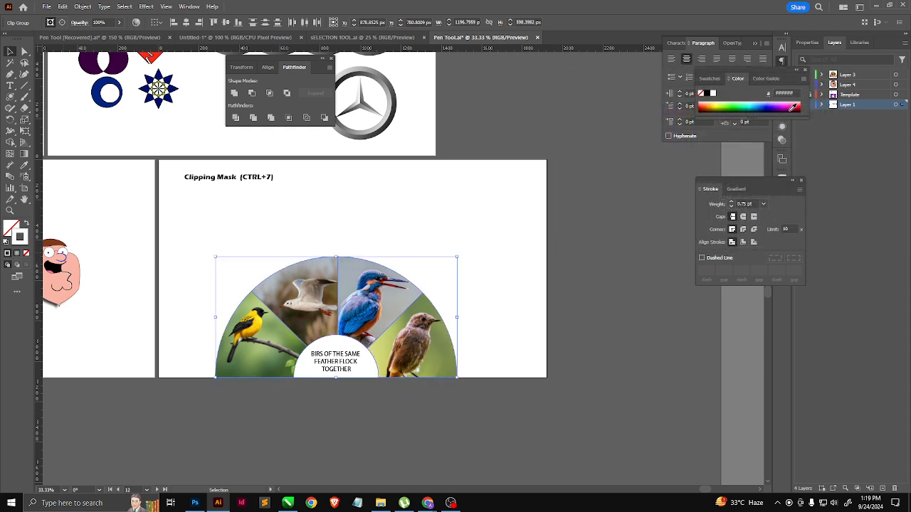
Step: Increase the white stroke weight of the four clip groups to 8 pt and deselect them
click(732, 204)
click(731, 204)
click(731, 204)
click(732, 204)
click(732, 204)
click(731, 204)
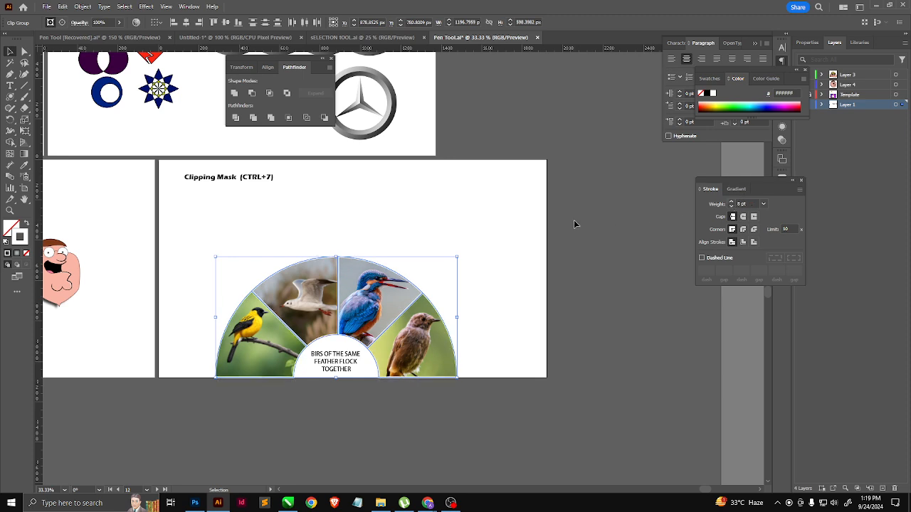
click(558, 261)
scroll(500, 388, up, 1)
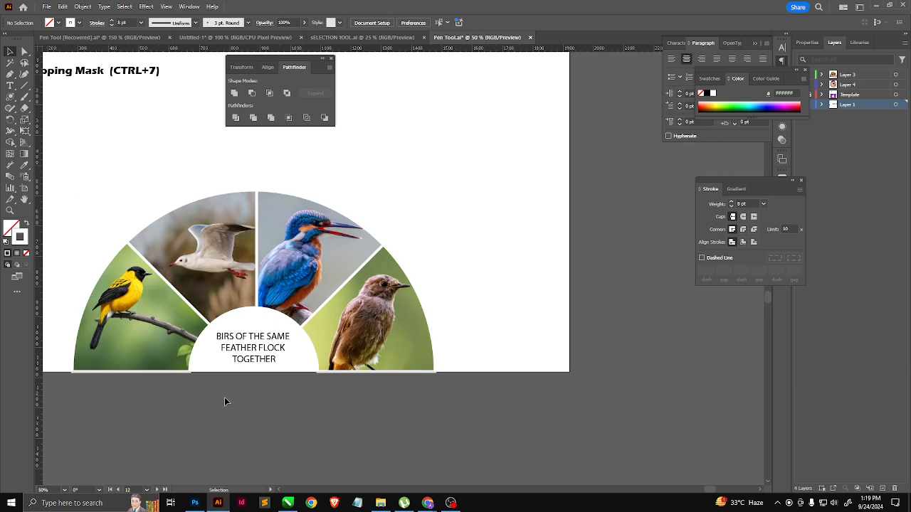
Step: Try outside and inside stroke alignment on the four clip groups, return to center alignment and deselect them
drag(309, 408, 315, 335)
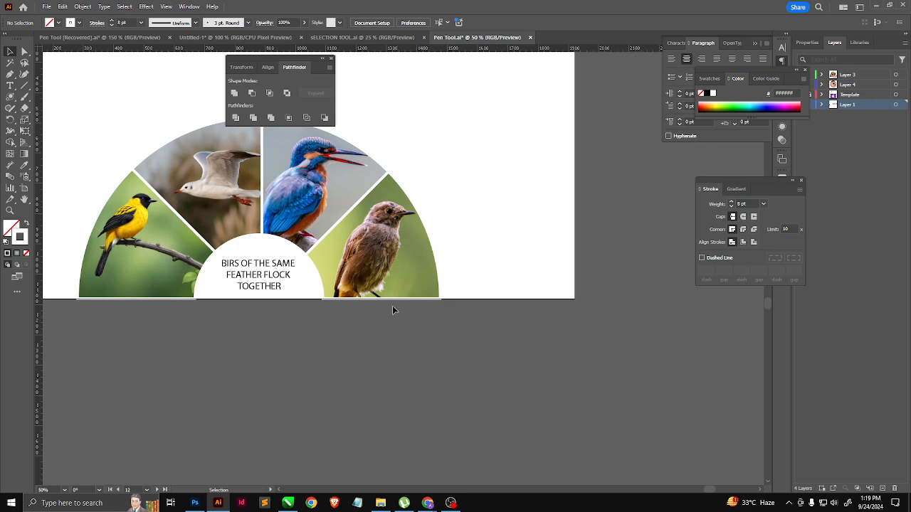
click(329, 200)
shift+click(328, 200)
shift+click(219, 189)
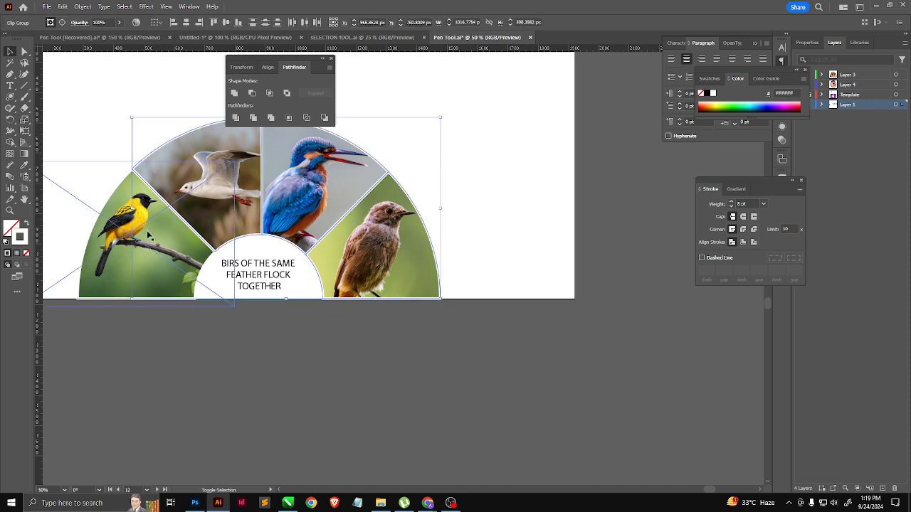
shift+click(148, 235)
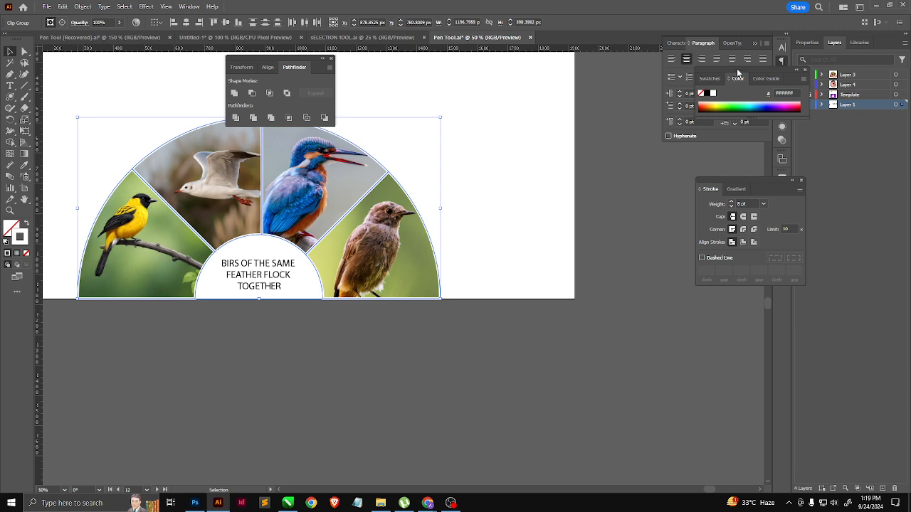
drag(737, 72, 638, 150)
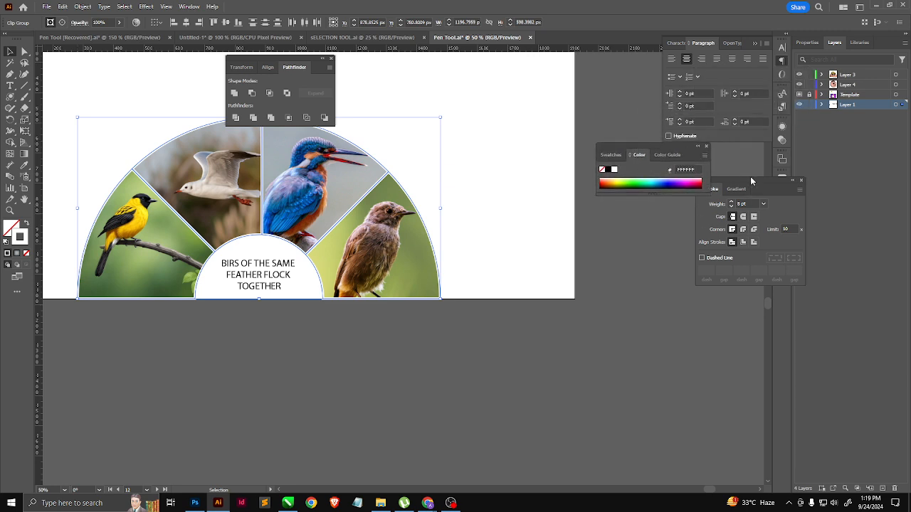
mouse_move(750, 176)
mouse_down()
mouse_move(673, 222)
mouse_move(650, 223)
mouse_up()
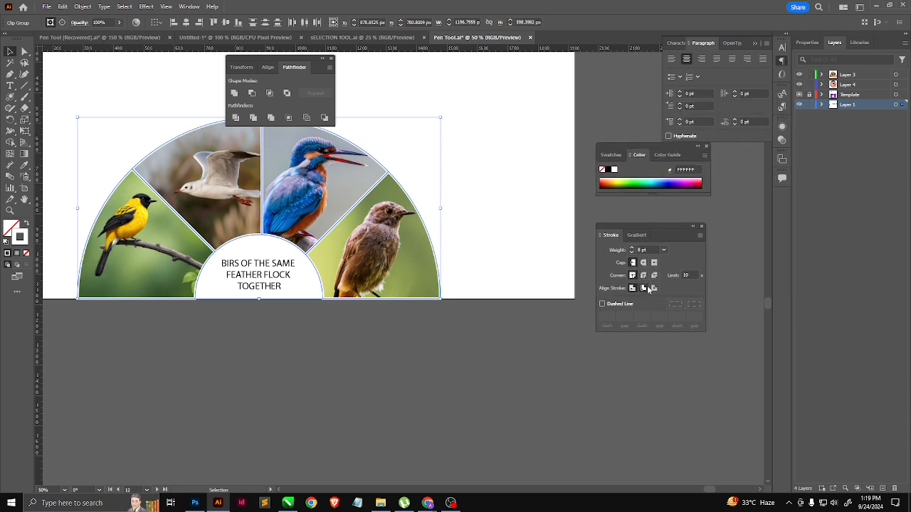
click(654, 288)
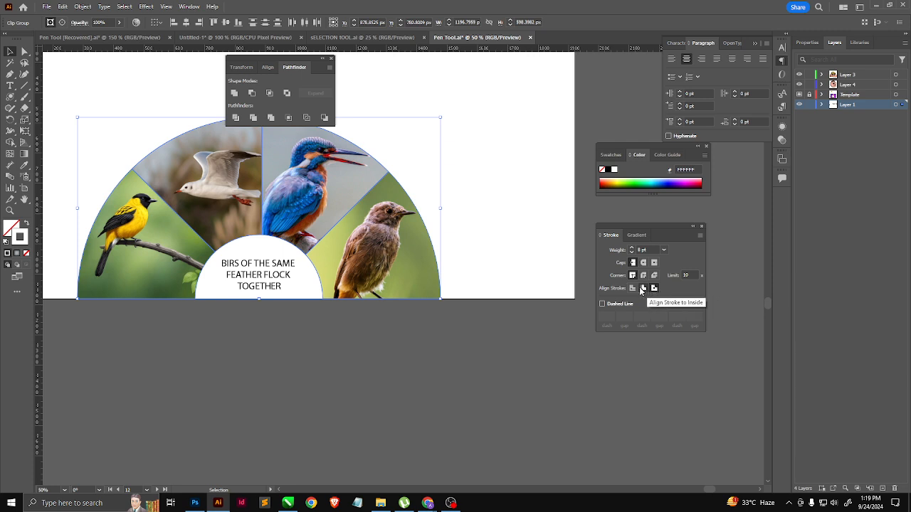
click(642, 289)
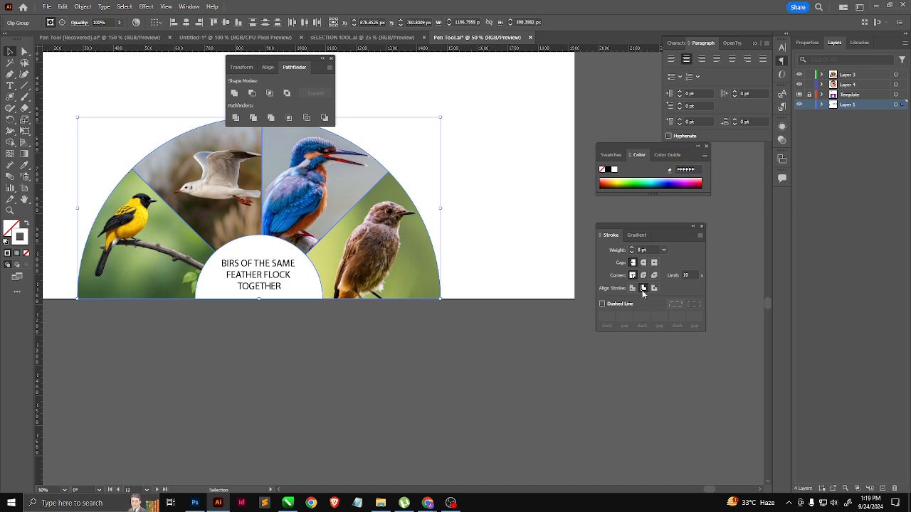
click(632, 288)
click(514, 338)
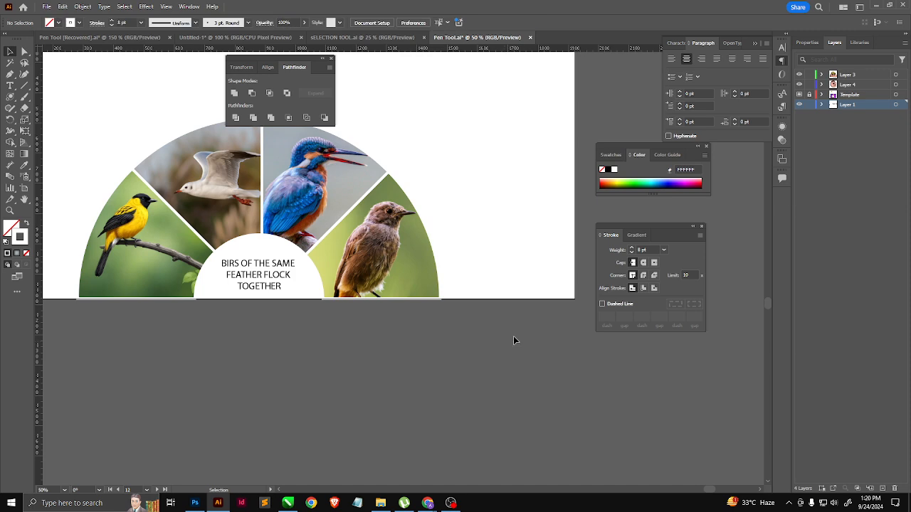
Step: Inspect the finished half ring with its white dividers and caption up close and among the surrounding artboards
scroll(257, 260, up, 1)
scroll(388, 348, up, 2)
scroll(433, 354, down, 2)
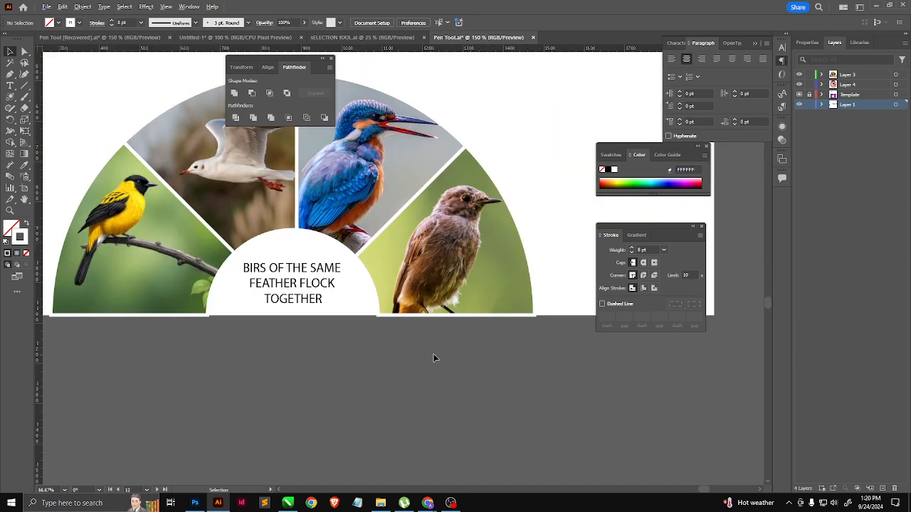
scroll(406, 375, down, 1)
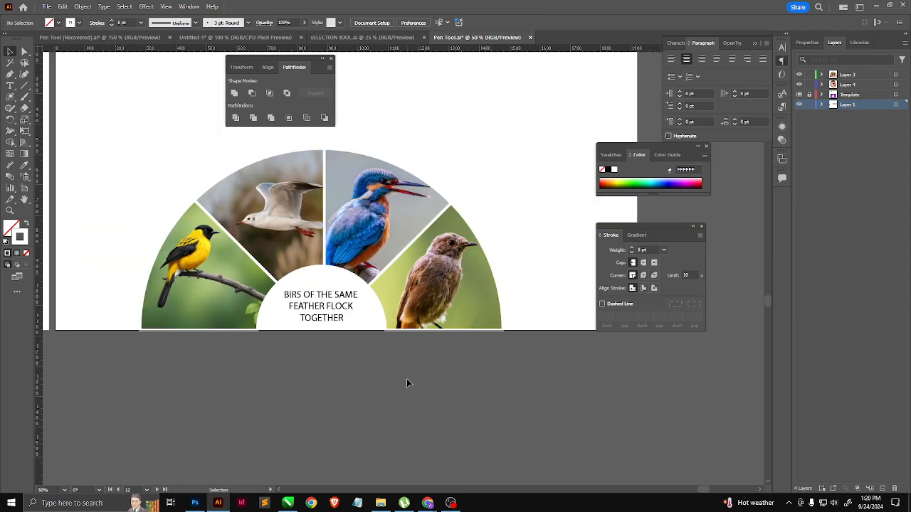
scroll(406, 383, up, 3)
scroll(444, 360, down, 1)
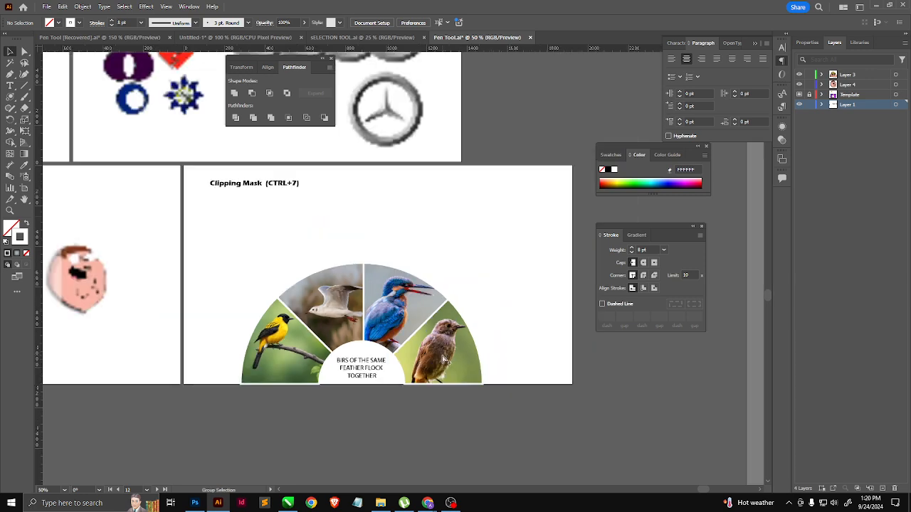
scroll(334, 334, down, 1)
scroll(299, 284, up, 2)
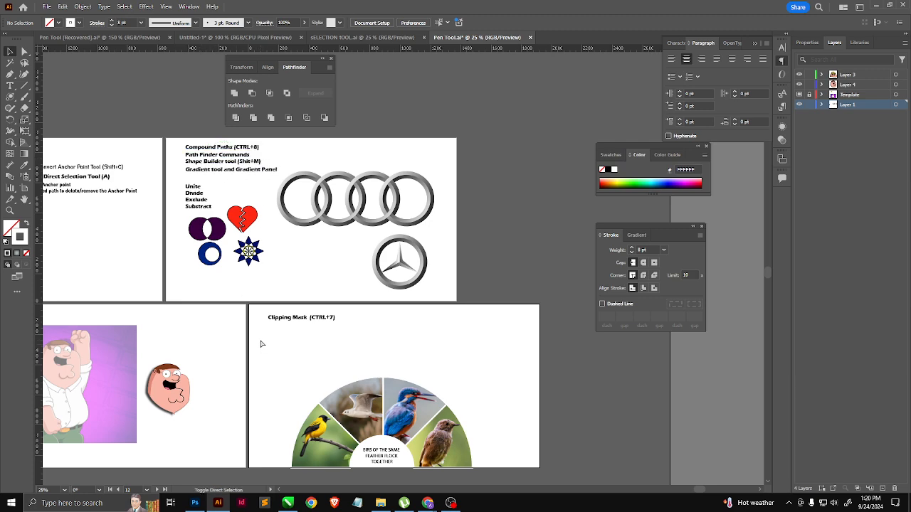
Step: Save the document as "Pathfinder Gradients and Clipping Mask" in Adobe Illustrator format with the Illustrator 2020 version
key(ctrl+s)
click(499, 343)
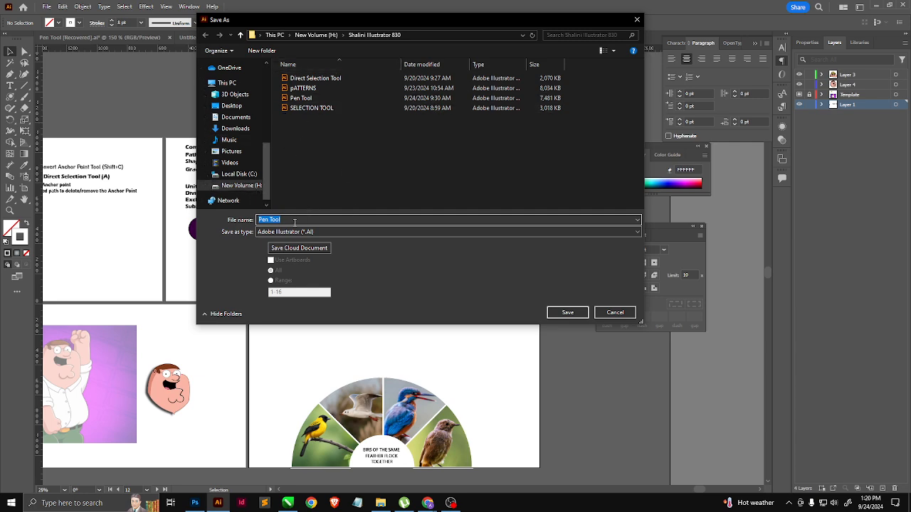
text(Pathfin)
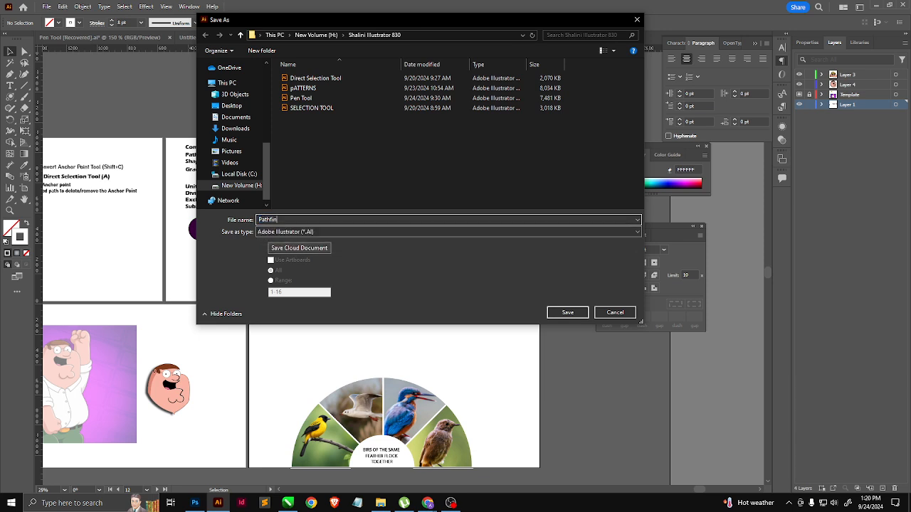
text(r Gradients and Clipping Mask)
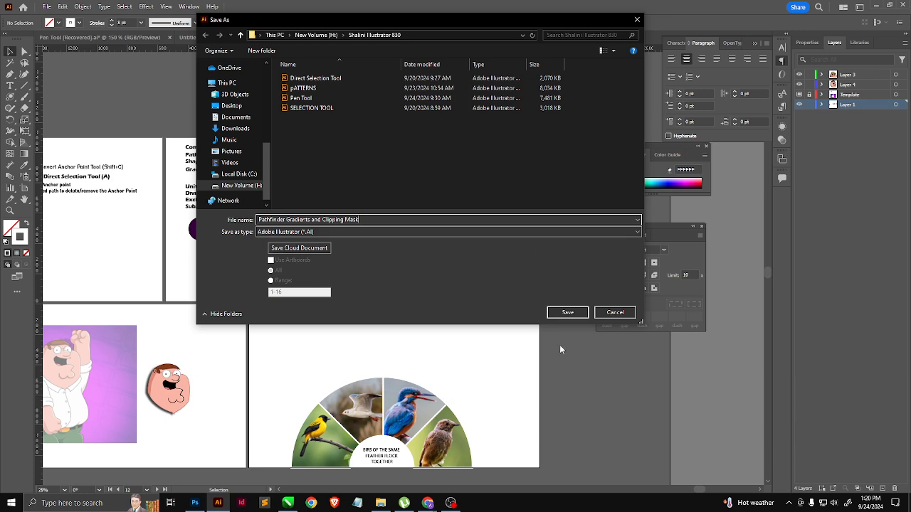
click(565, 314)
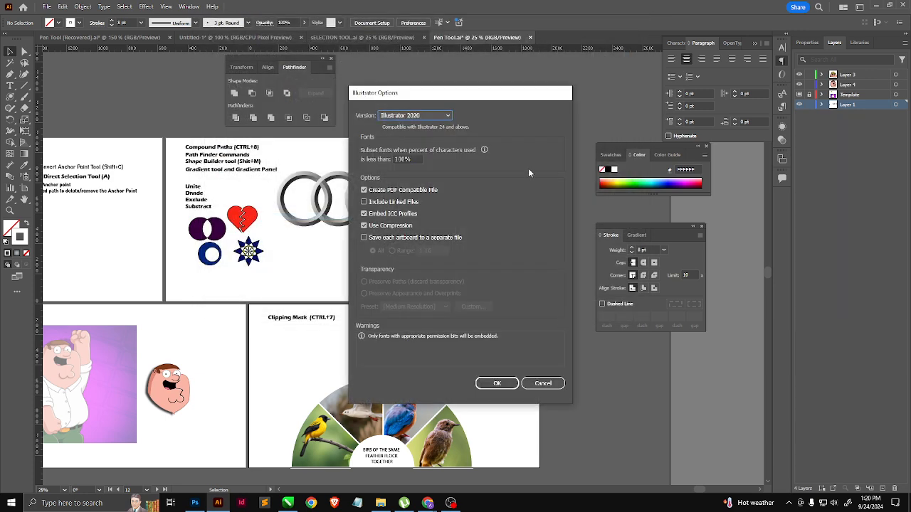
click(498, 381)
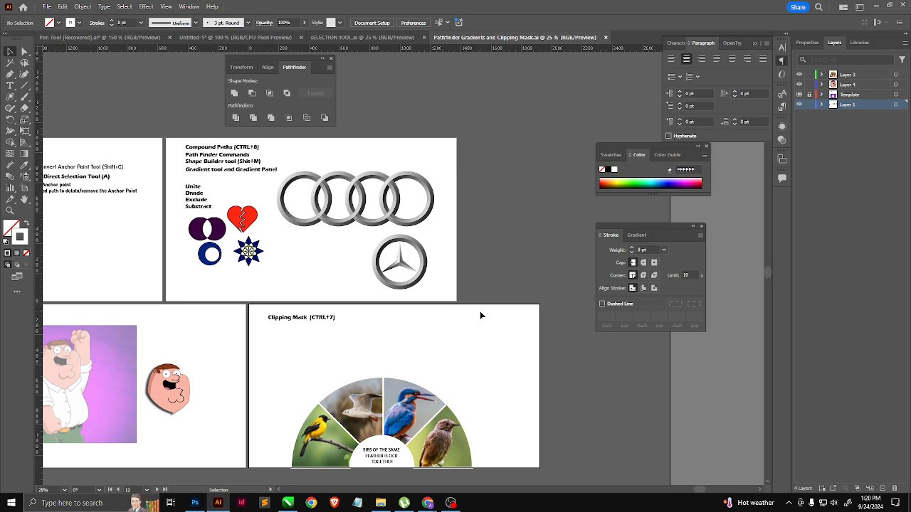
click(451, 503)
click(450, 503)
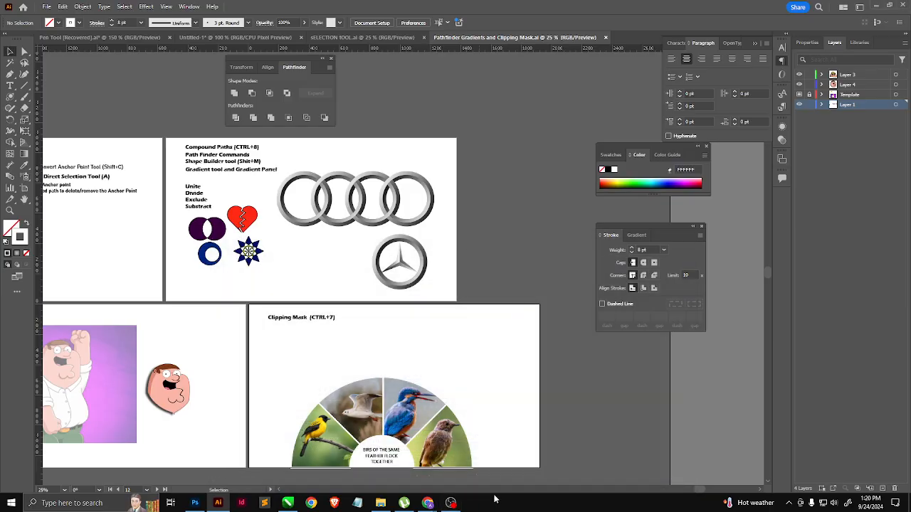